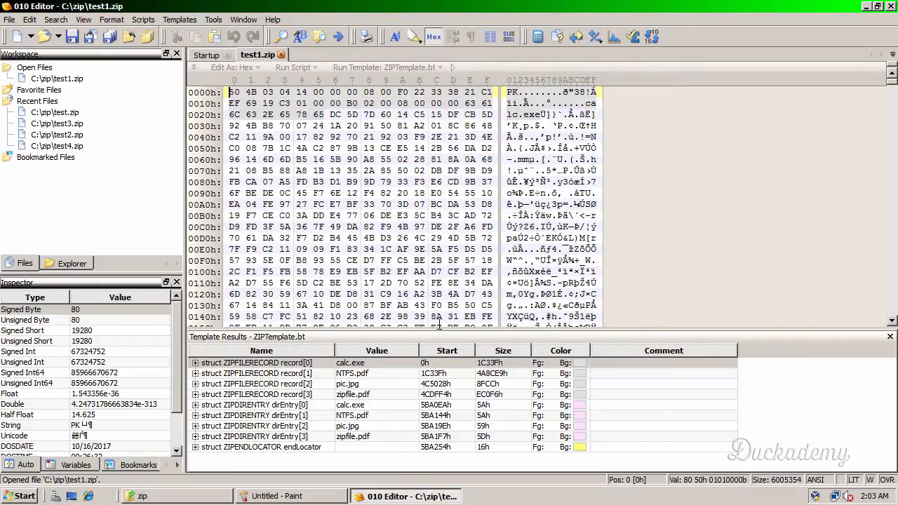
- Close the Startup page and overwrite 4096 bytes of test1.zip with value 0, starting at address 0
left_click(229, 59)
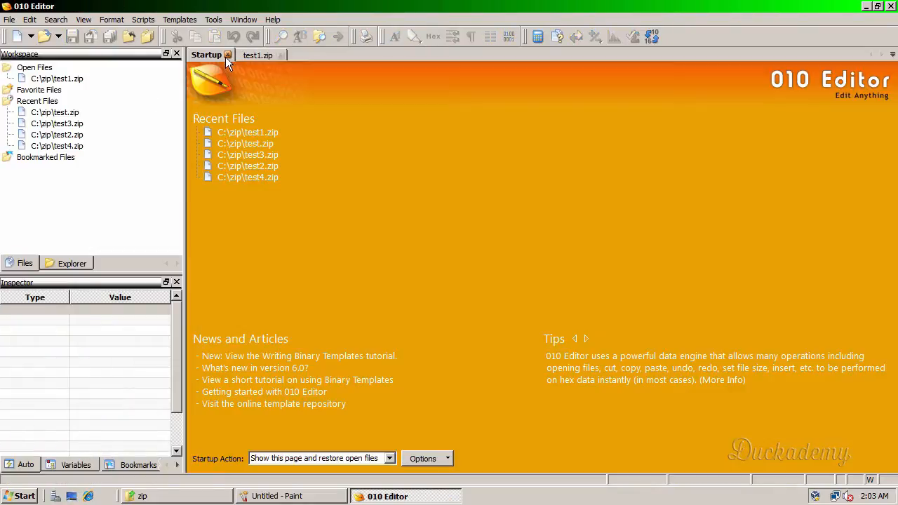
left_click(225, 57)
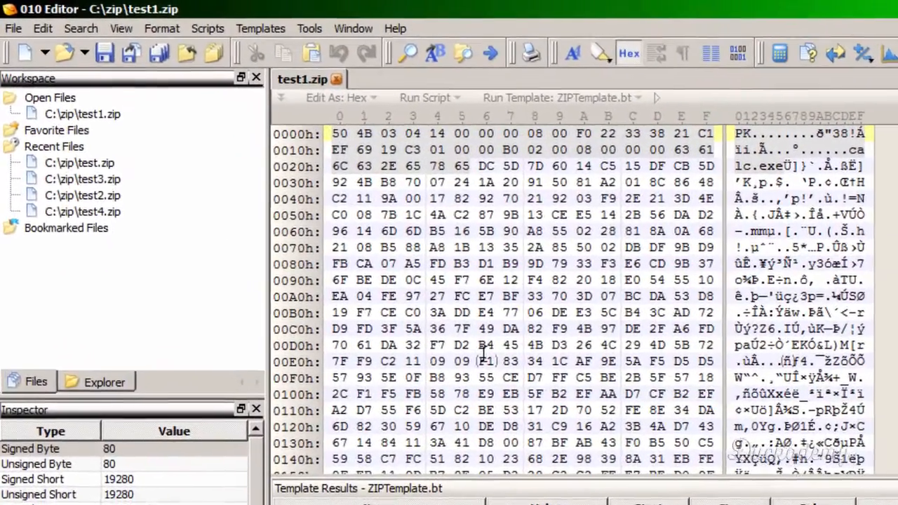
mouse_move(335, 249)
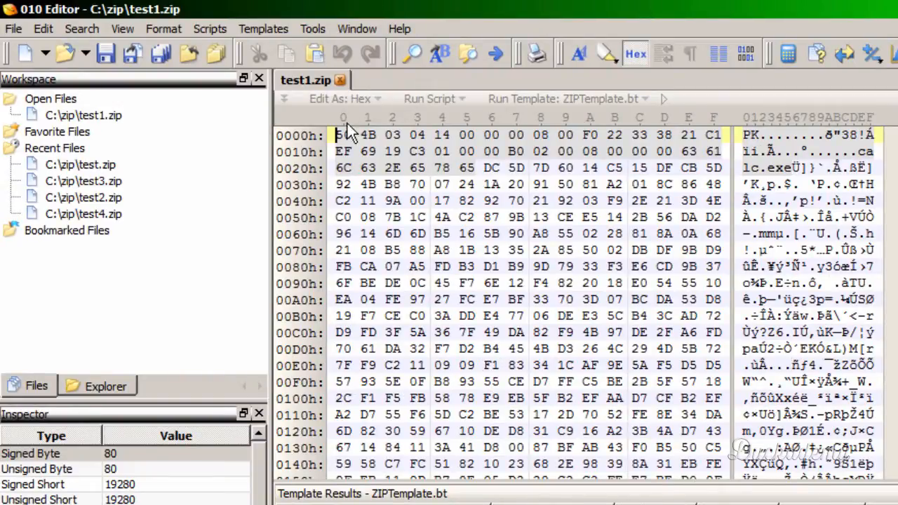
left_click(44, 28)
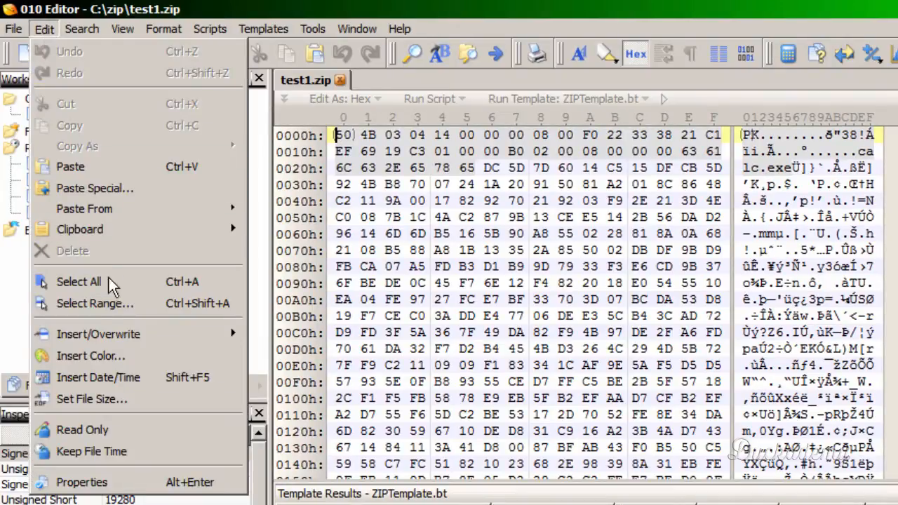
mouse_move(109, 334)
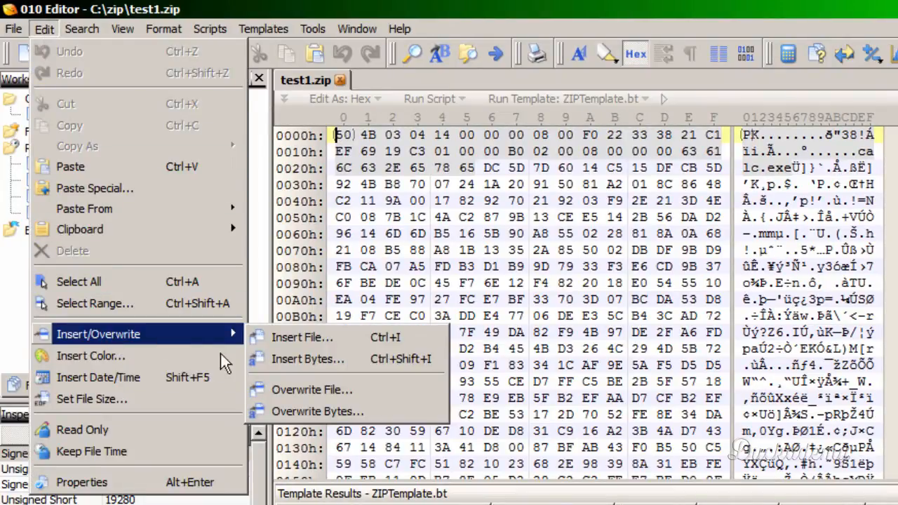
left_click(316, 406)
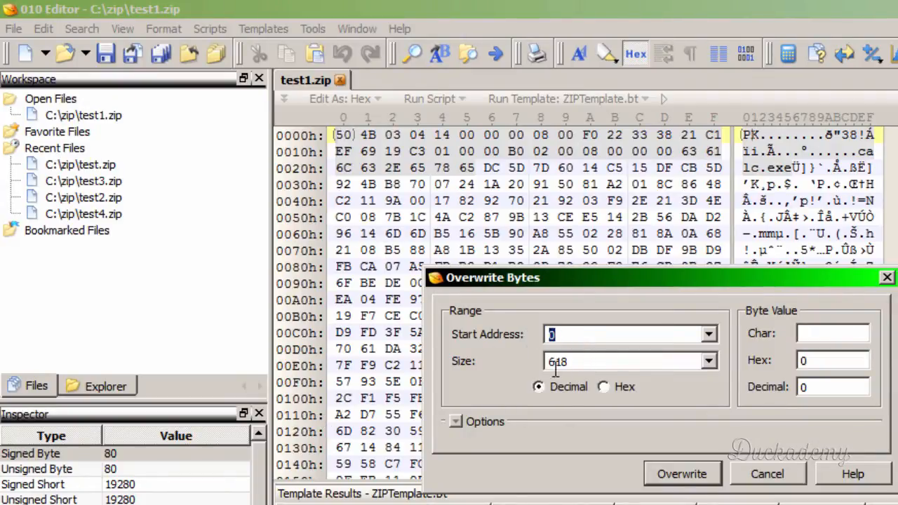
left_click_drag(571, 363, 515, 361)
type("4096")
left_click_drag(579, 362, 511, 362)
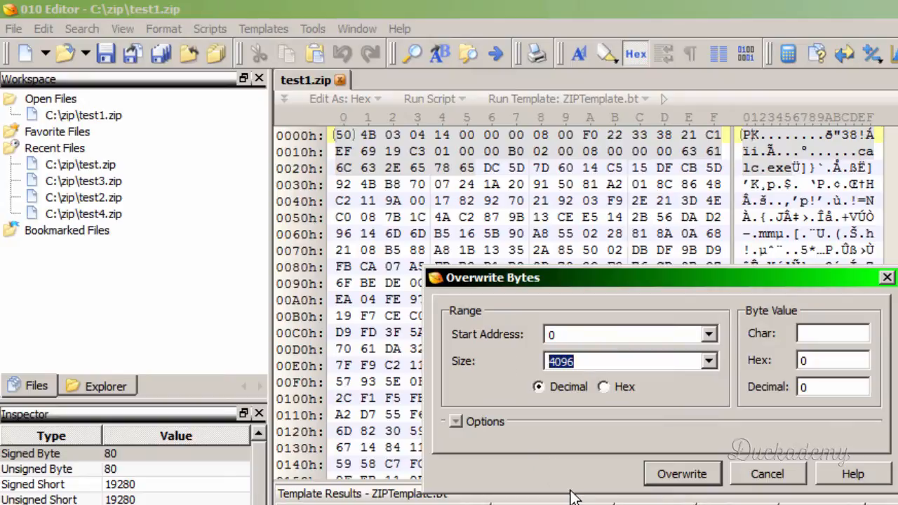
left_click(699, 483)
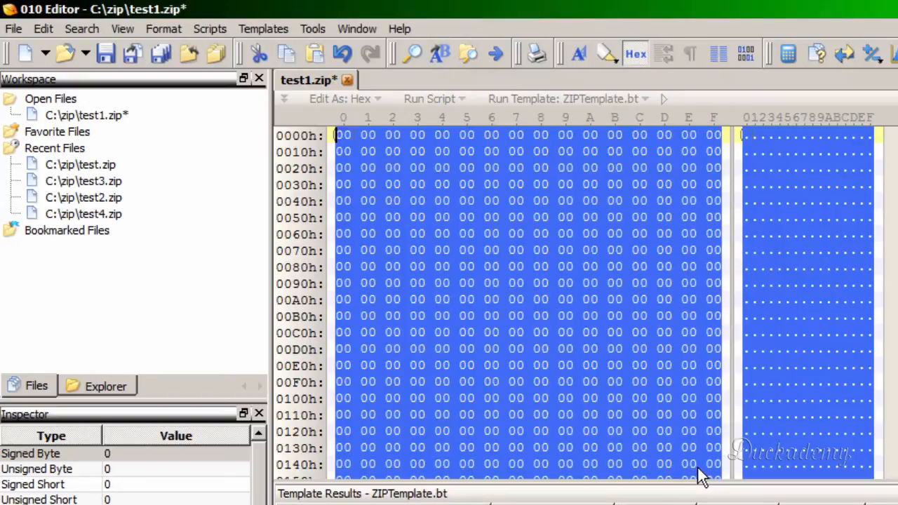
- Check the zeroed range in test1.zip up to offset 1000h, save the file and close it
left_click(414, 158)
scroll(427, 201, "down", 20)
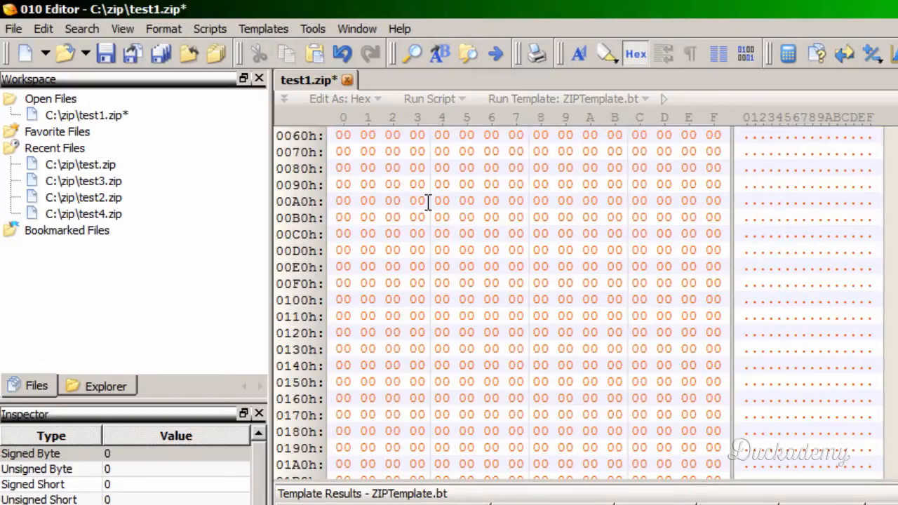
scroll(481, 306, "down", 20)
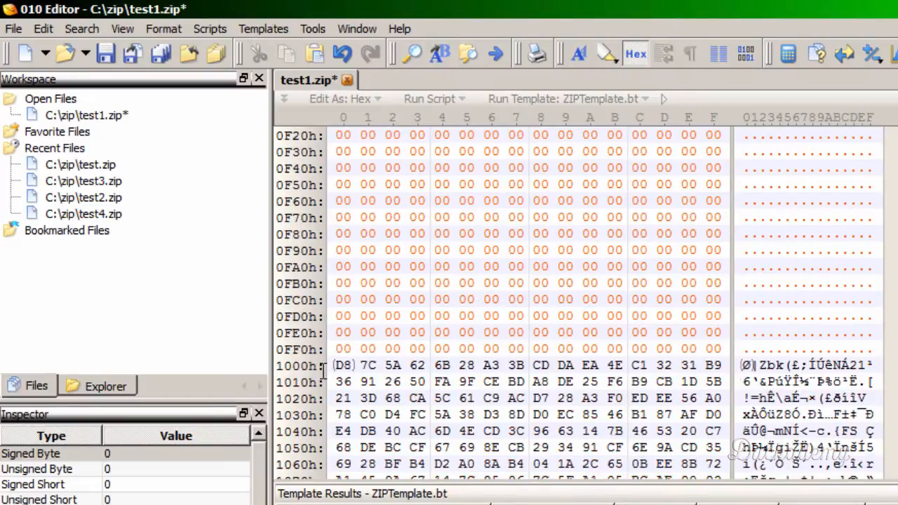
left_click(344, 379)
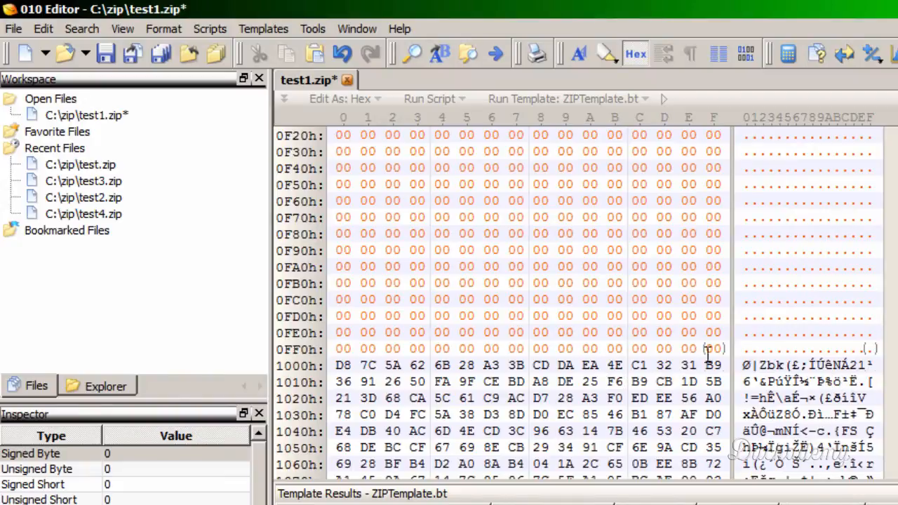
left_click(691, 380)
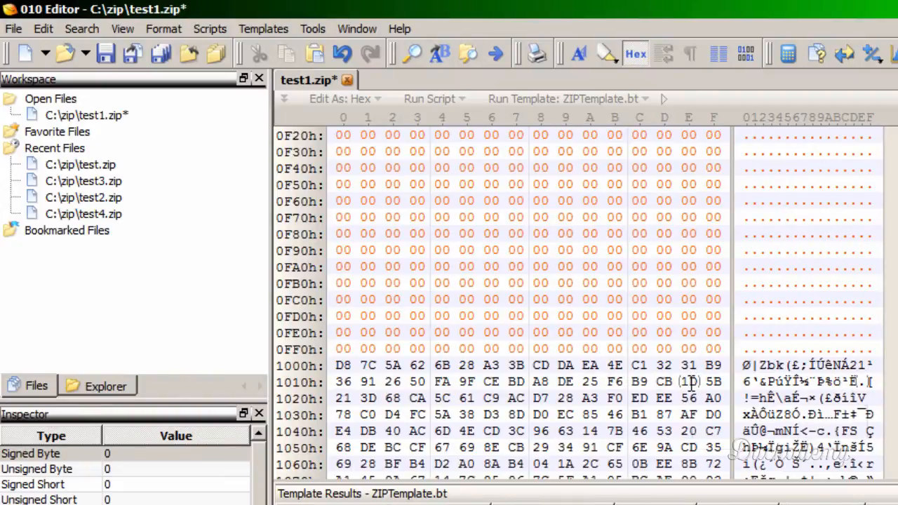
left_click(443, 266)
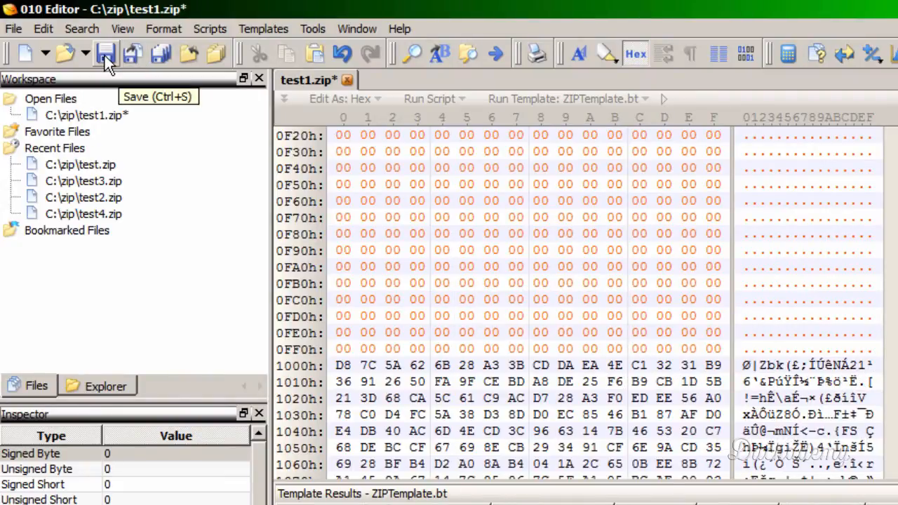
left_click(105, 54)
left_click(392, 266)
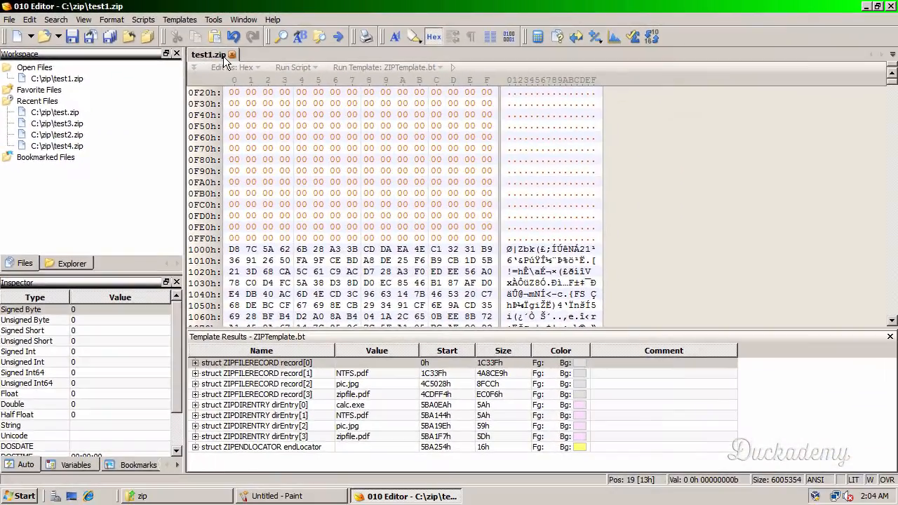
left_click(326, 76)
- Switch to the zip folder in Windows Explorer, view the contents of test1.zip and return to the folder
left_click(160, 498)
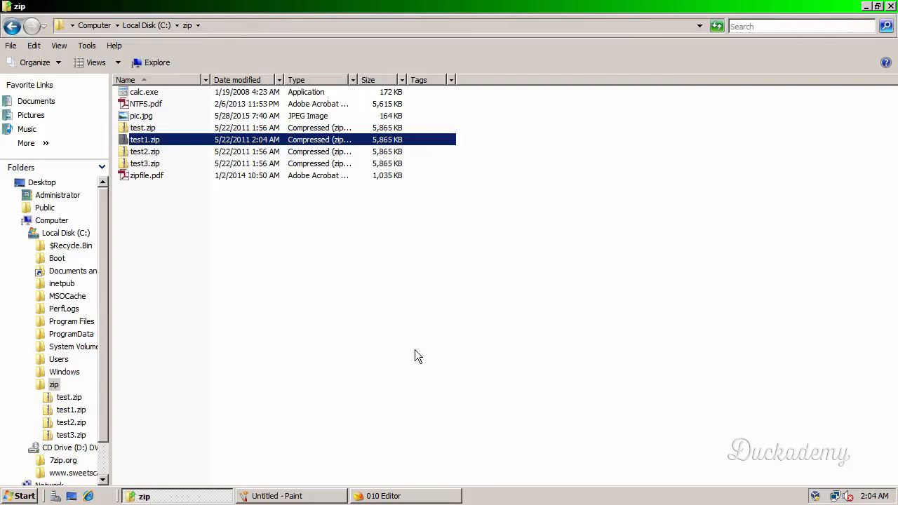
double_click(124, 143)
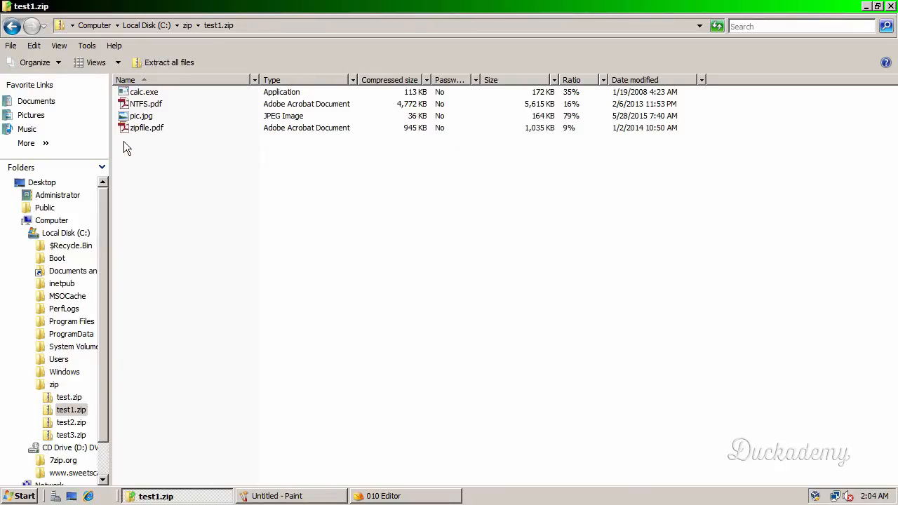
left_click(186, 25)
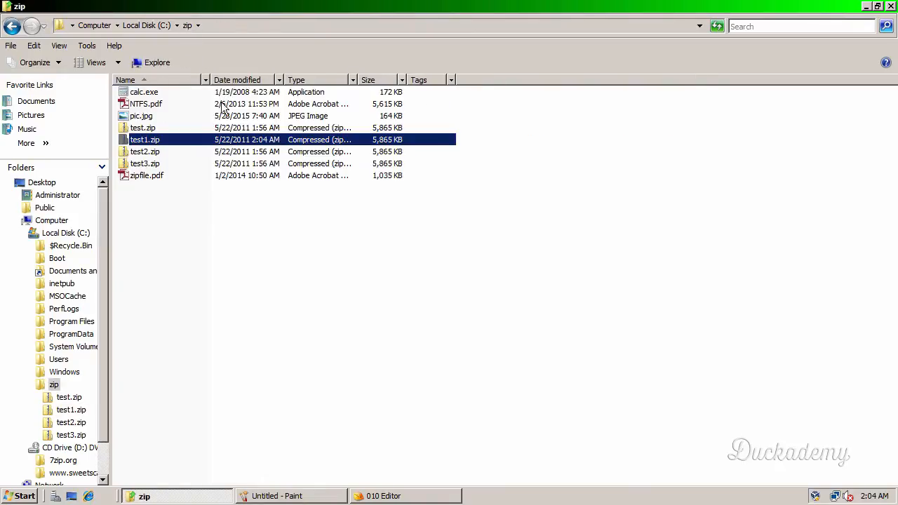
- Extract test1.zip to C:\zip\test1, retrying calc.exe once and skipping it
right_click(131, 144)
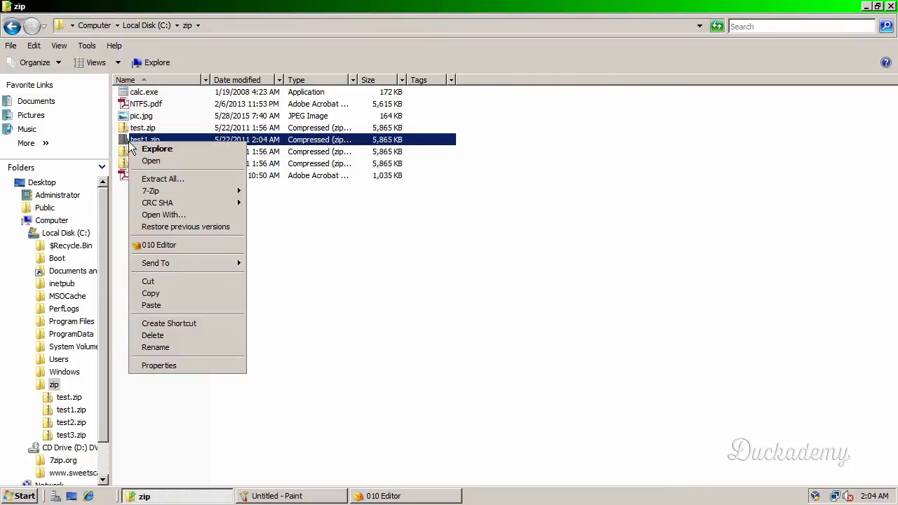
left_click(165, 181)
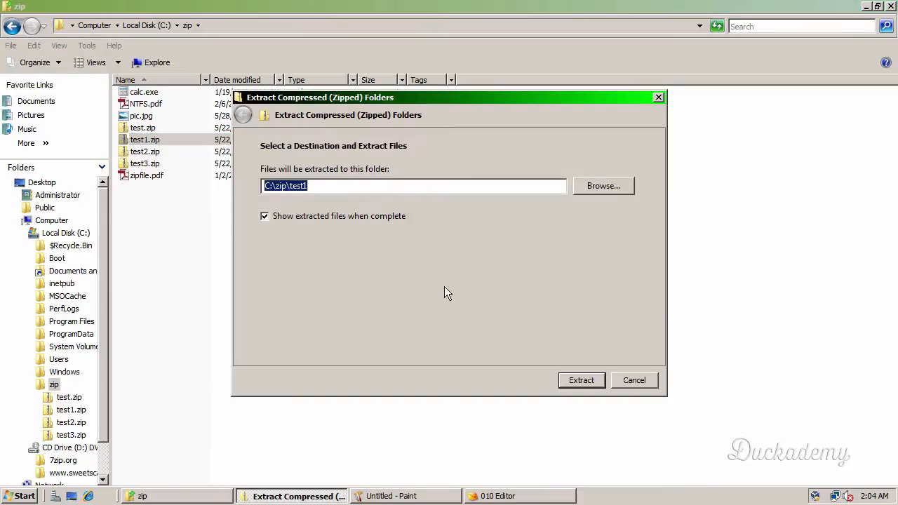
left_click(581, 380)
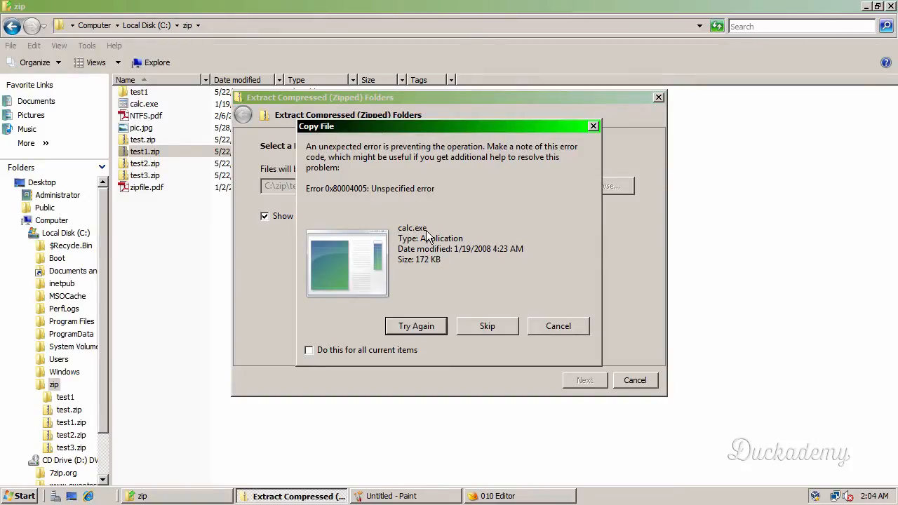
left_click(431, 330)
left_click(507, 328)
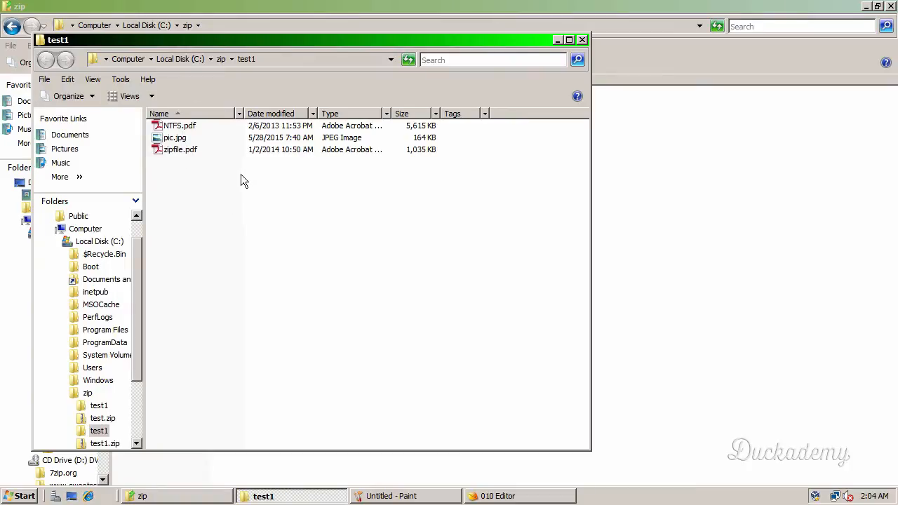
- Check the extracted NTFS.pdf, pic.jpg and zipfile.pdf by opening each one, and close the test1 folder window
left_click(178, 129)
double_click(177, 129)
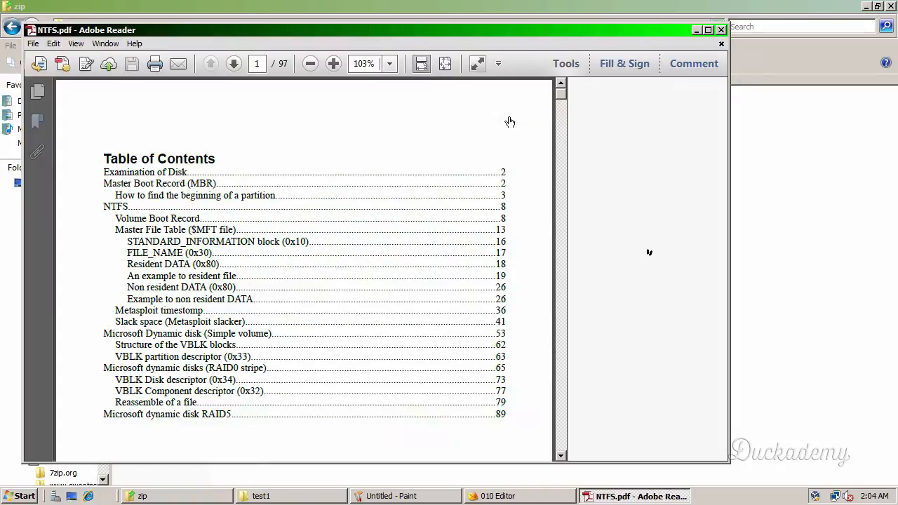
left_click(720, 30)
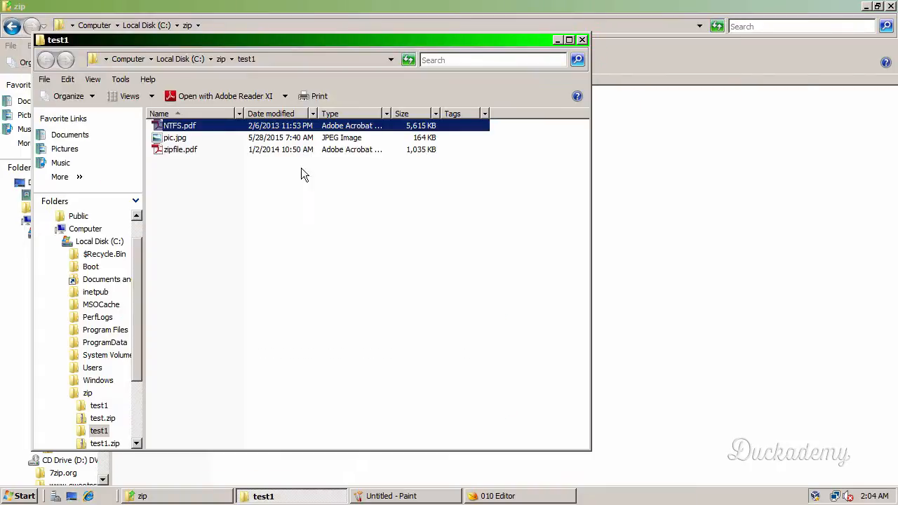
left_click(176, 139)
double_click(176, 140)
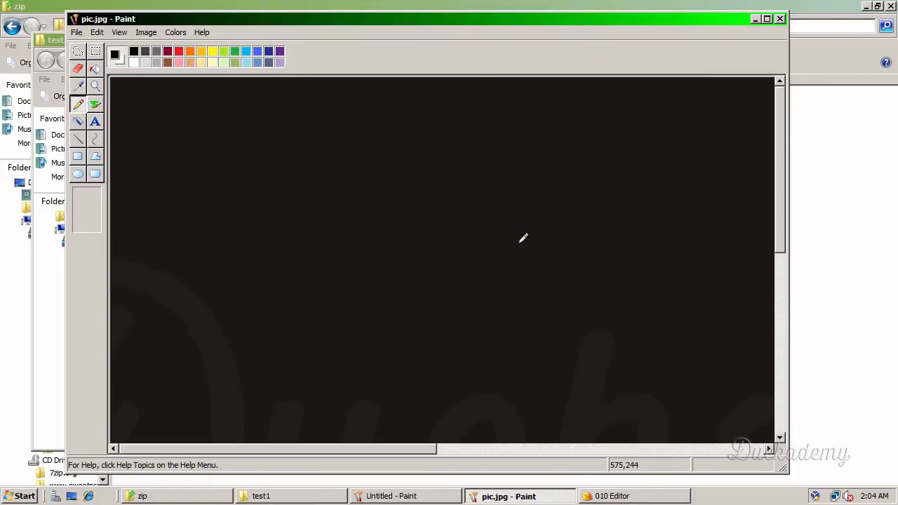
left_click(779, 19)
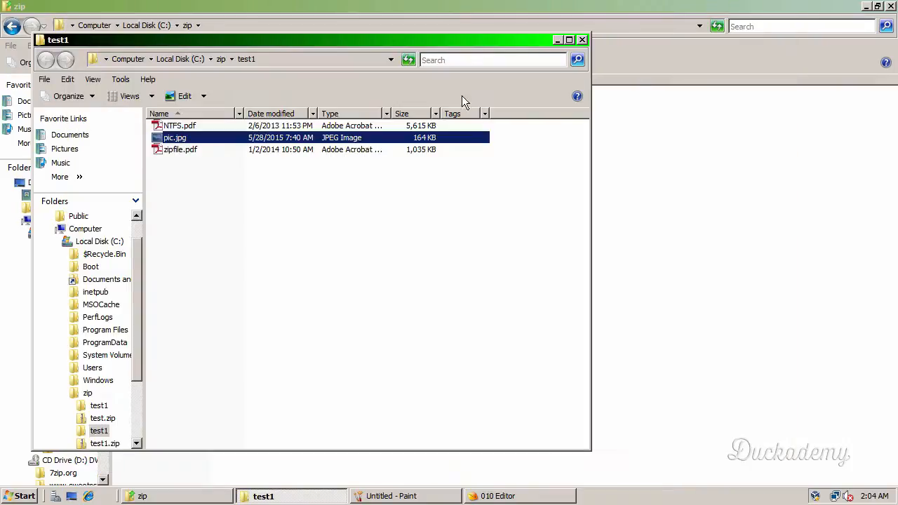
double_click(186, 150)
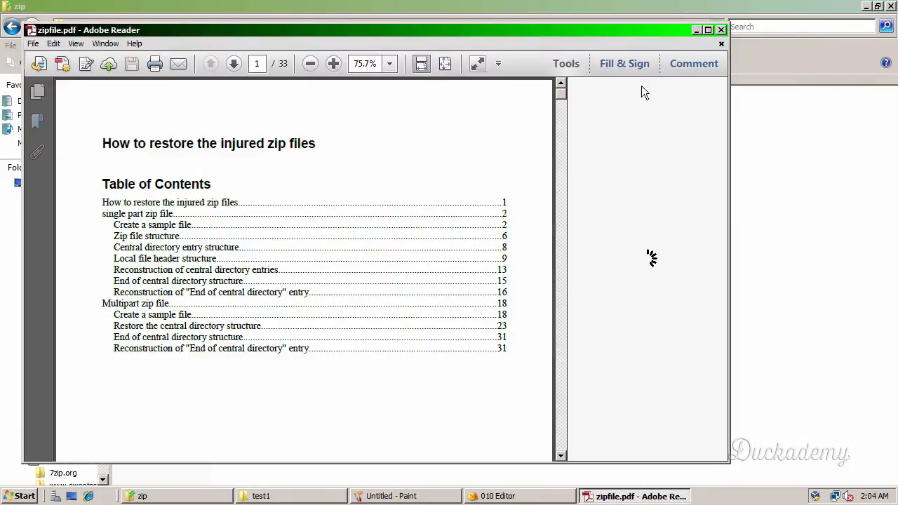
left_click(720, 29)
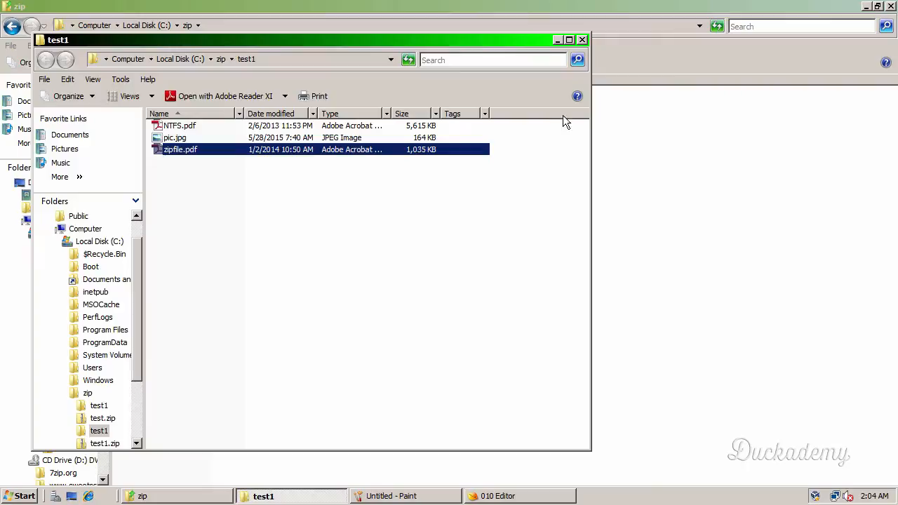
left_click(581, 40)
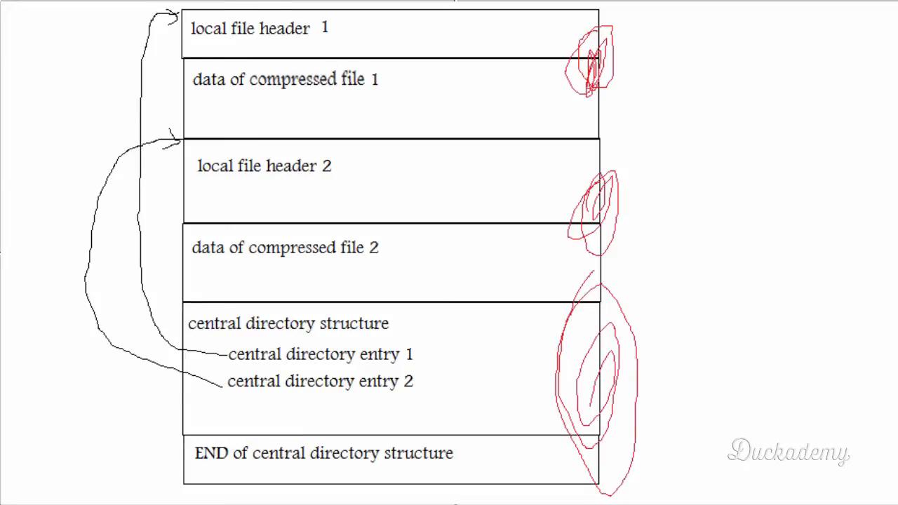
- Minimize the Paint diagram and open test2.zip from the zip folder in 010 Editor
left_click(867, 6)
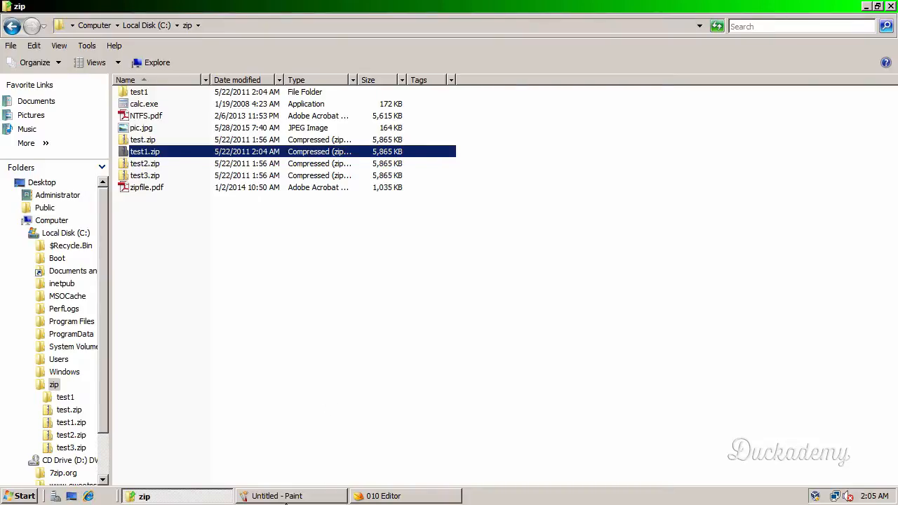
left_click(161, 167)
left_click(356, 495)
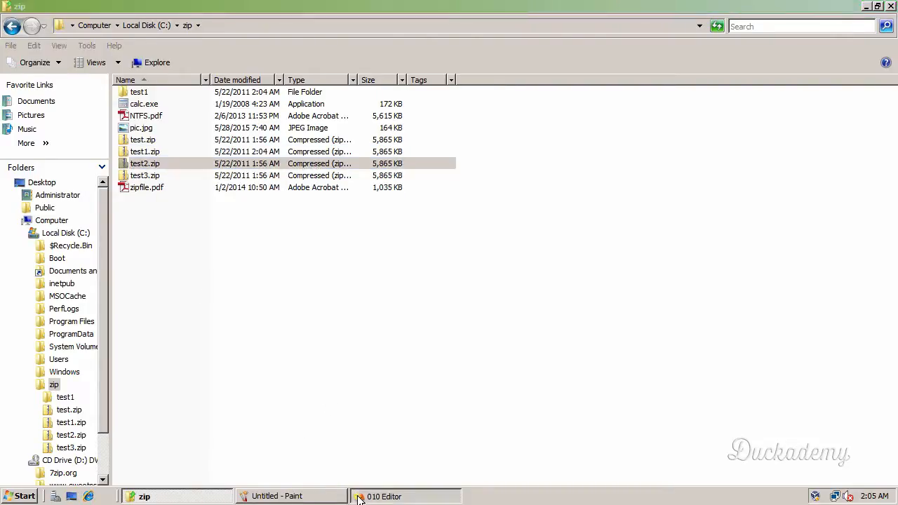
left_click(227, 54)
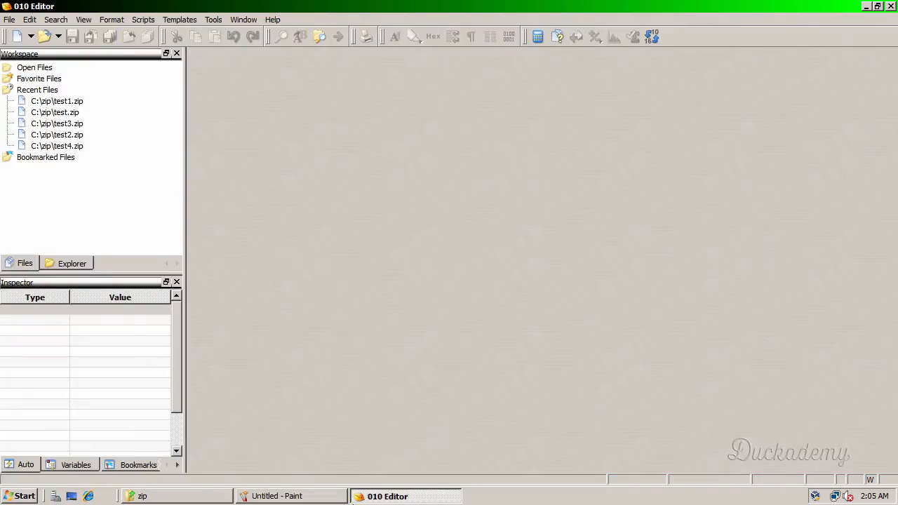
left_click(314, 498)
left_click(207, 498)
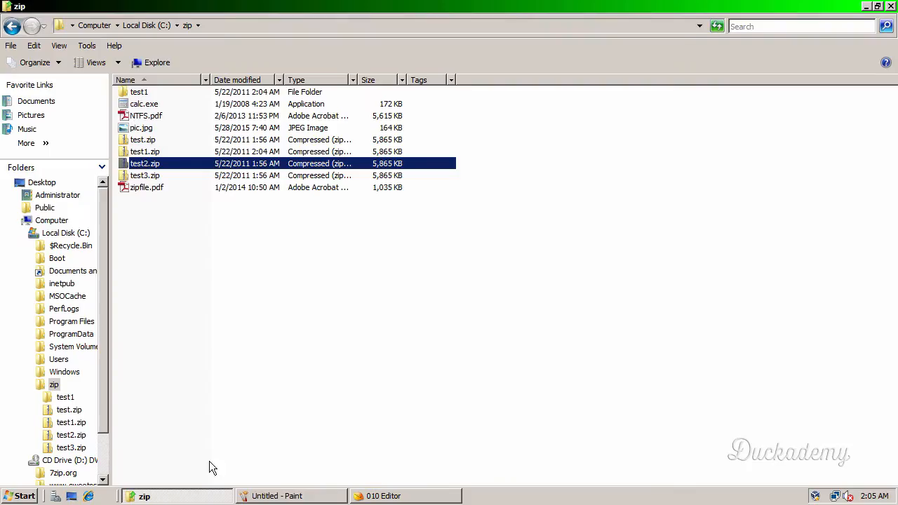
right_click(170, 162)
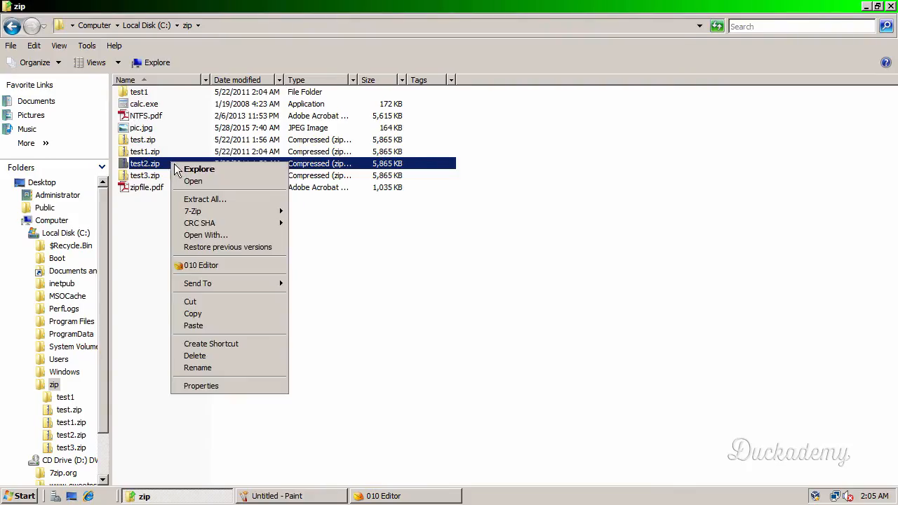
left_click(202, 266)
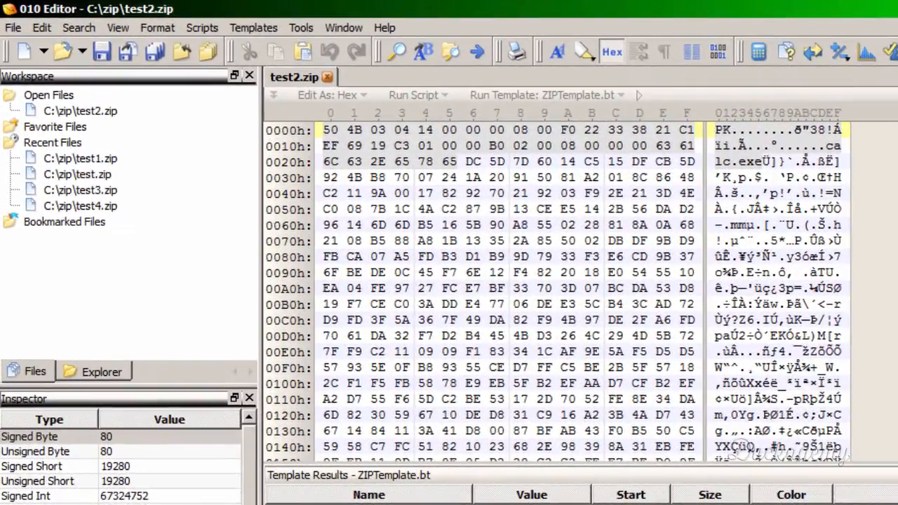
- Locate offset 253000h inside the NTFS.pdf data of test2.zip and place the cursor on its first byte
left_click_drag(897, 137, 897, 159)
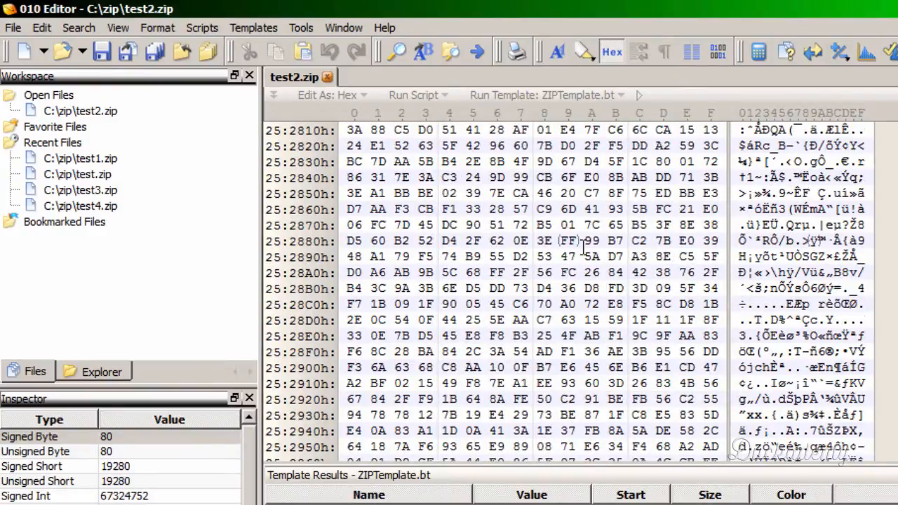
scroll(585, 247, "down", 1)
scroll(585, 247, "down", 3)
scroll(585, 247, "up", 1)
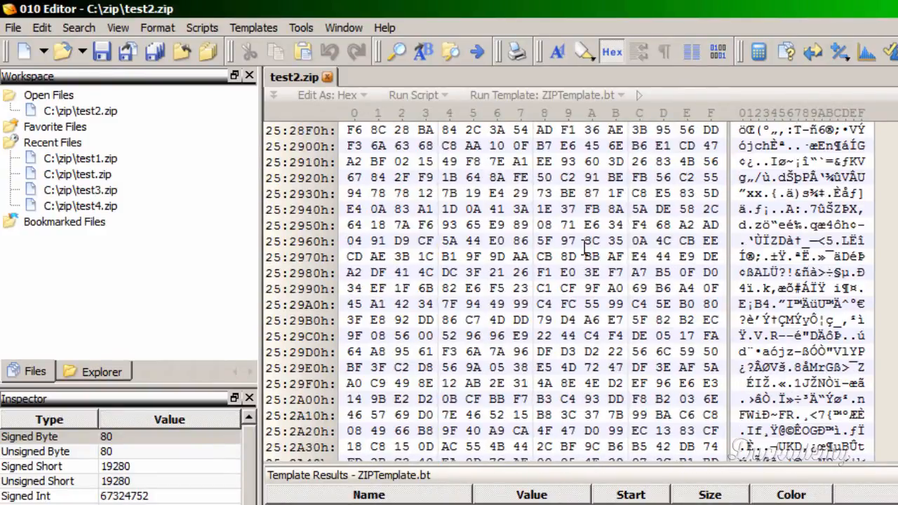
scroll(585, 247, "down", 1)
scroll(585, 246, "up", 5)
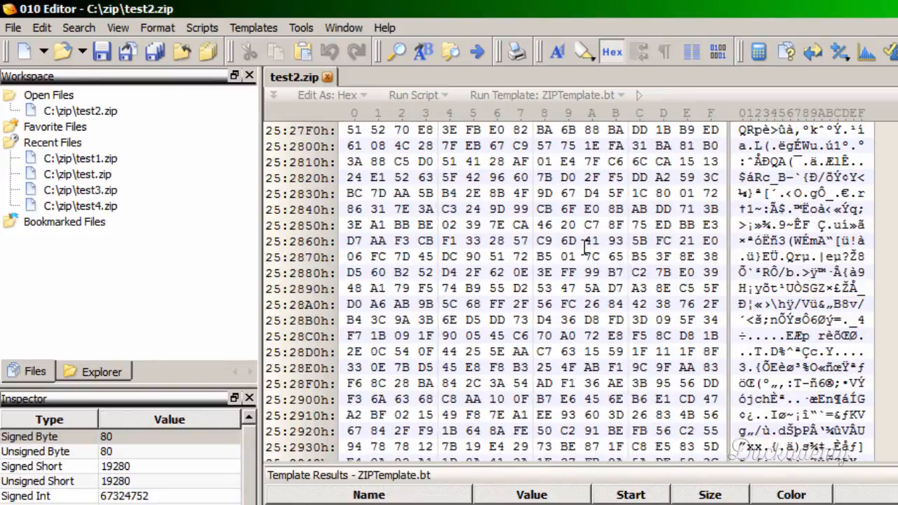
scroll(585, 247, "down", 4)
scroll(585, 247, "down", 20)
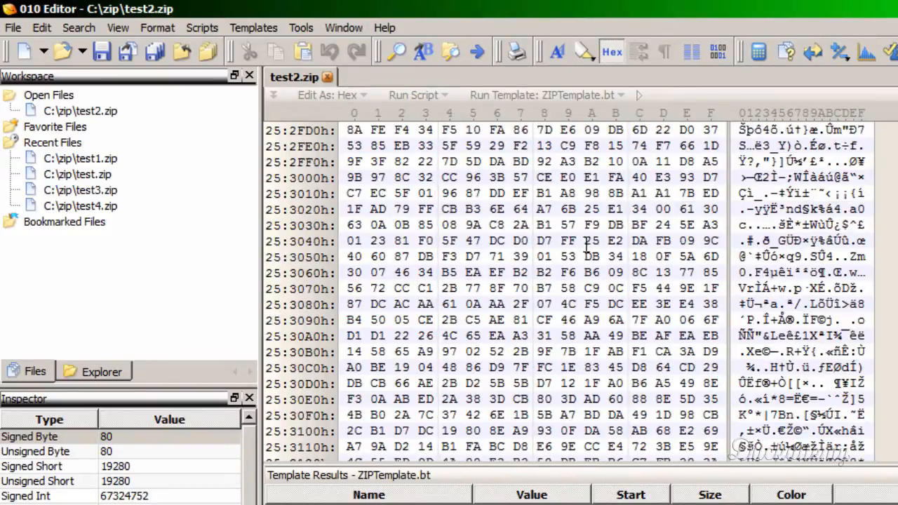
left_click(356, 177)
left_click(354, 178)
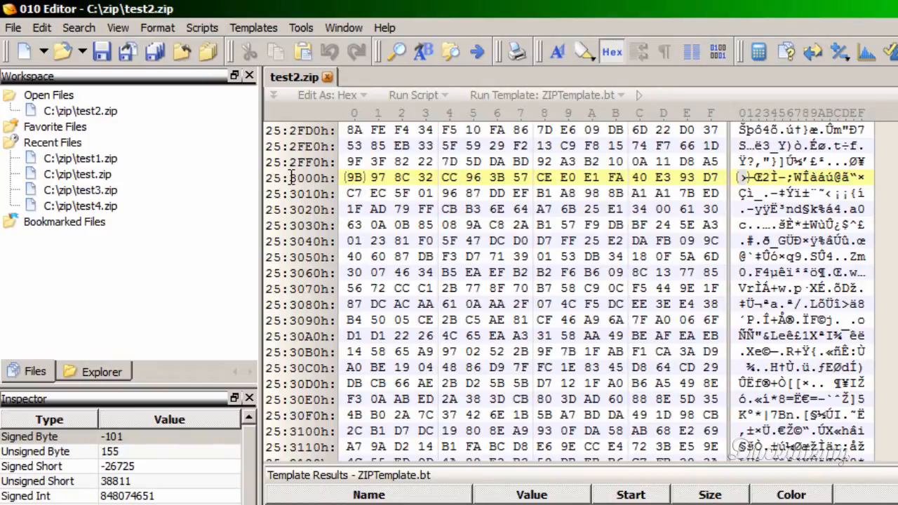
- Overwrite 4096 bytes of test2.zip with hex value 0, starting at decimal address 2437120
mouse_move(293, 178)
left_click(40, 28)
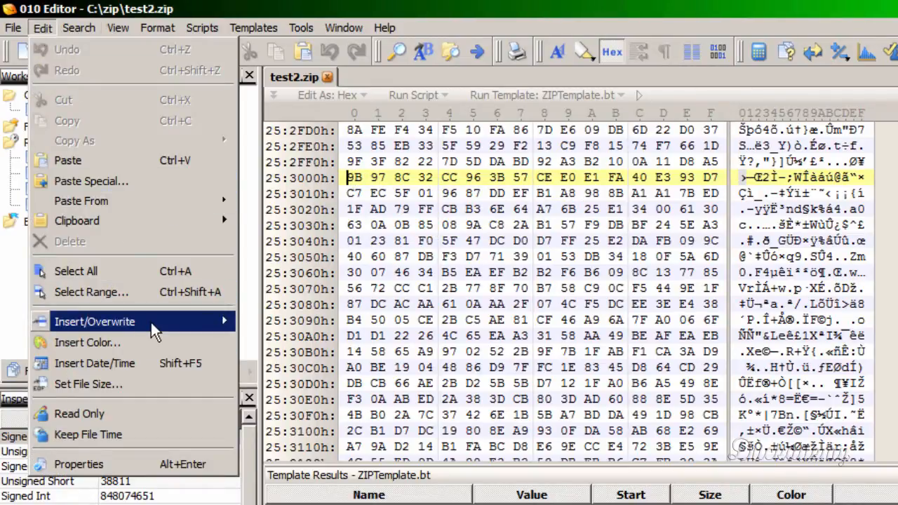
mouse_move(151, 322)
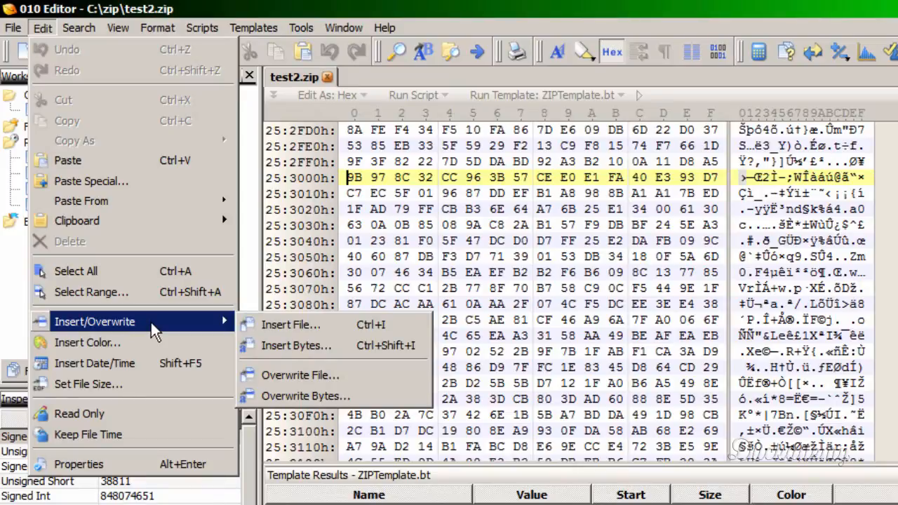
left_click(317, 396)
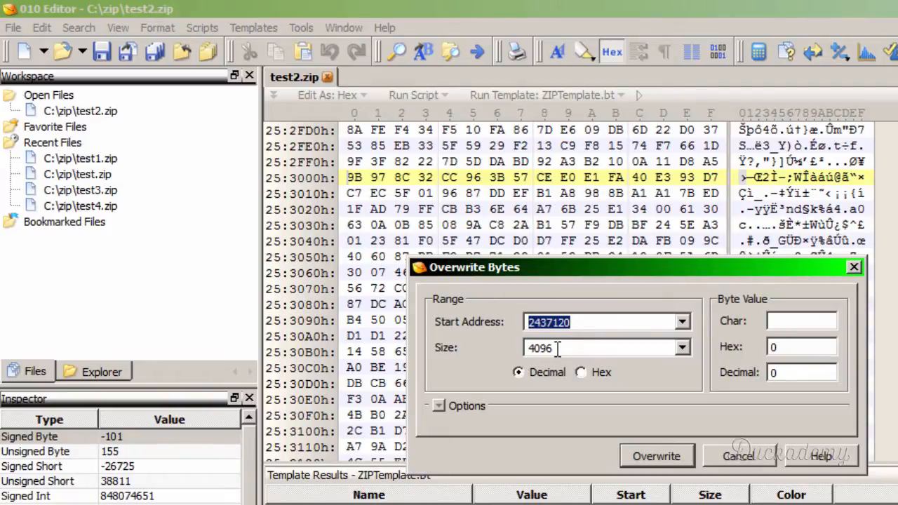
key("Tab")
left_click_drag(566, 351, 511, 352)
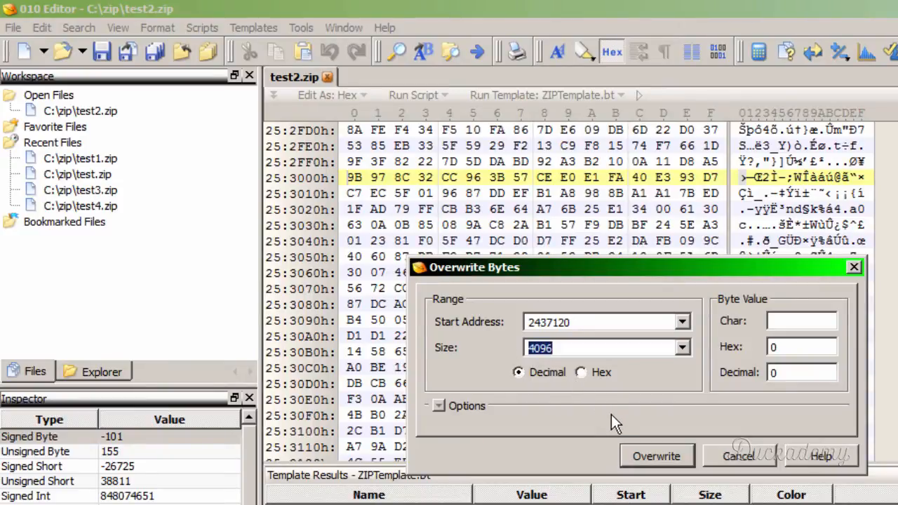
left_click(655, 456)
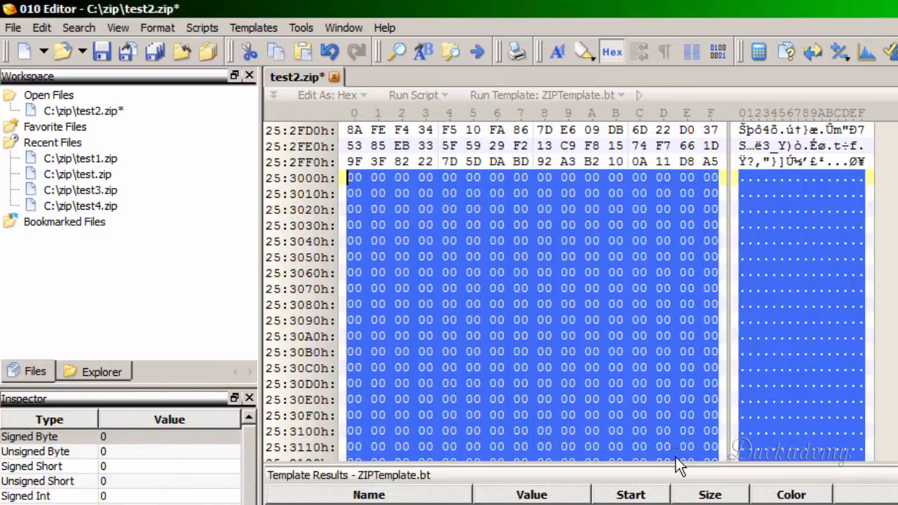
- Review the zeroed block through to its end, and save and close test2.zip
left_click(359, 189)
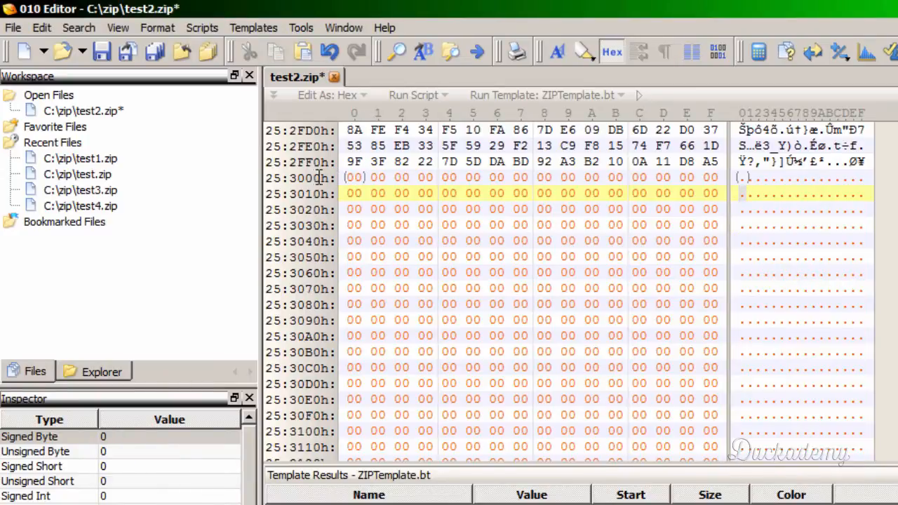
left_click(355, 178)
scroll(417, 206, "down", 20)
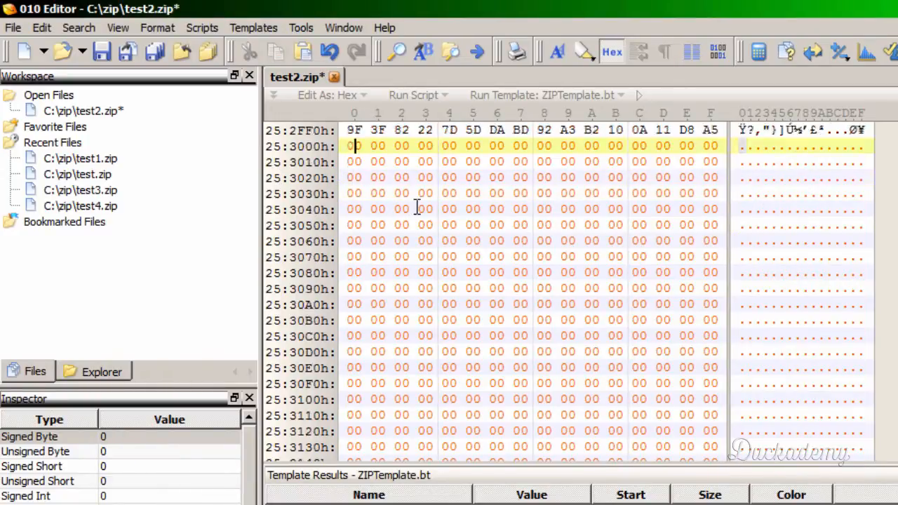
scroll(418, 214, "down", 20)
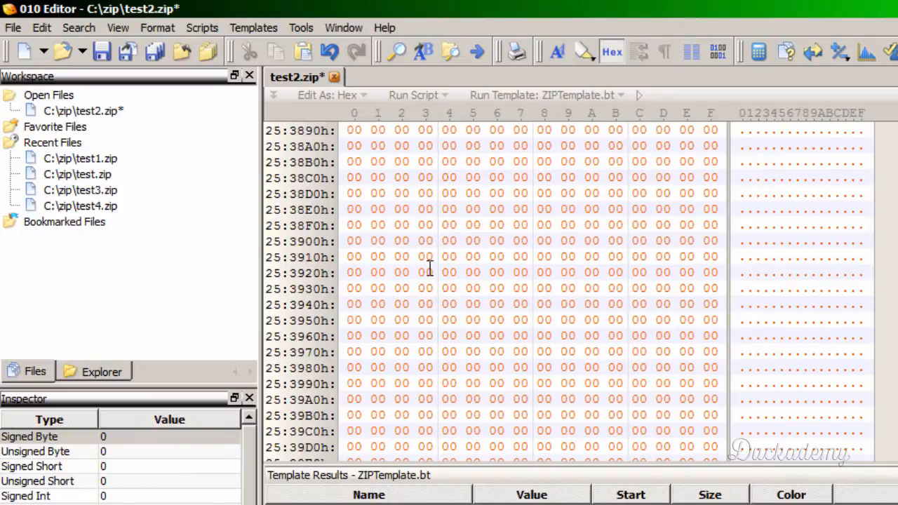
scroll(434, 309, "down", 9)
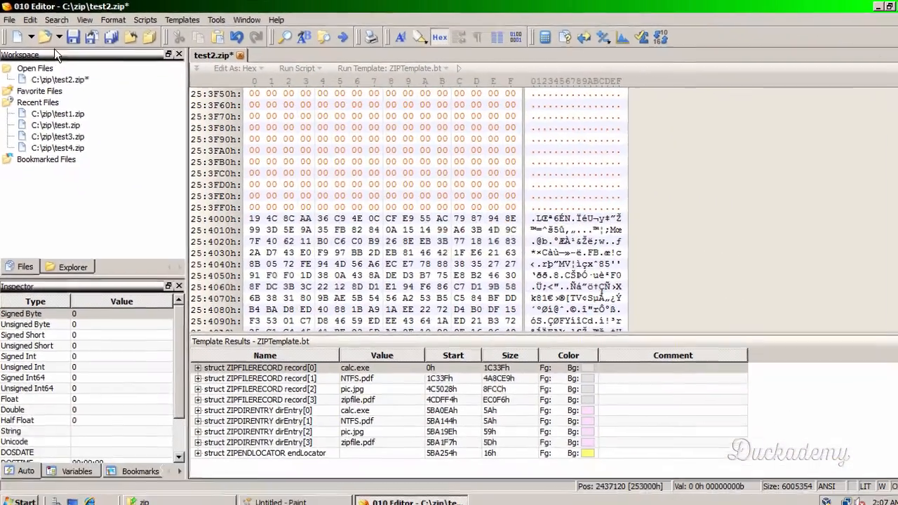
left_click(73, 37)
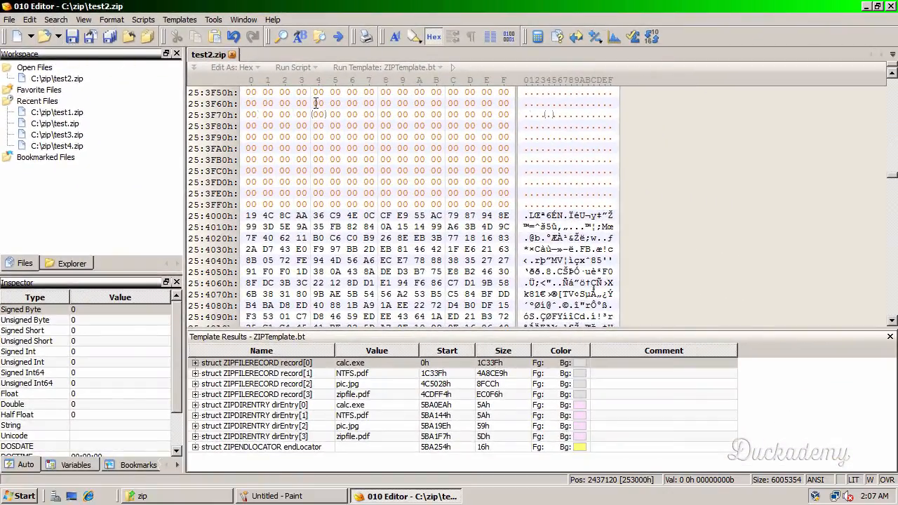
left_click(232, 55)
- Switch to the zip folder in Windows Explorer, view the contents of test2.zip and return to the folder
left_click(160, 496)
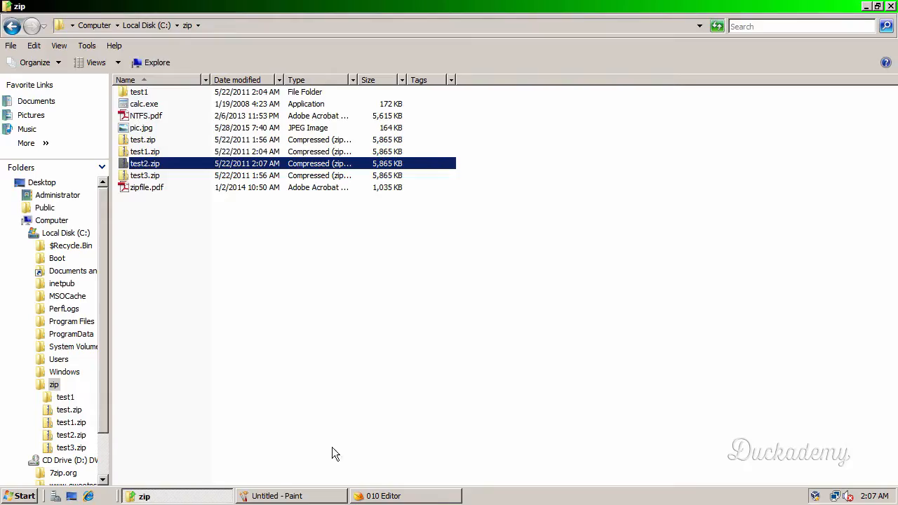
double_click(126, 165)
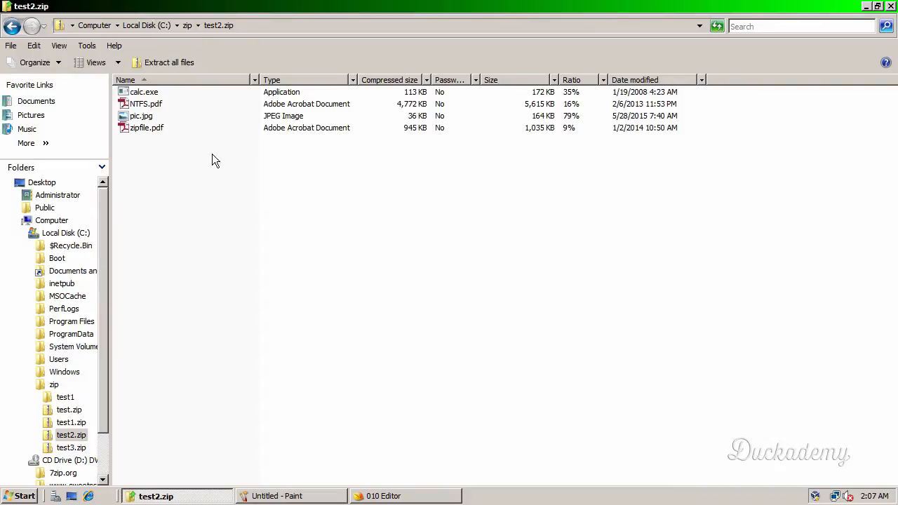
left_click(188, 29)
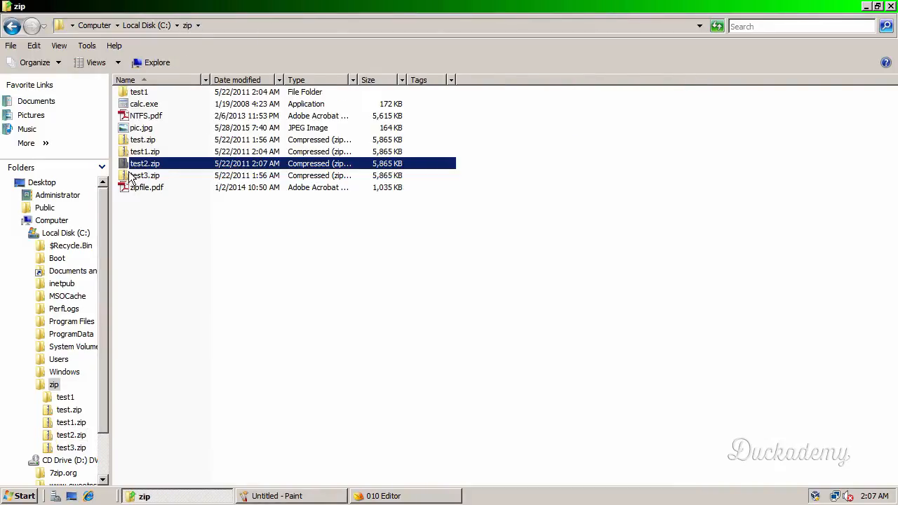
- Extract test2.zip to C:\zip\test2, retrying NTFS.pdf twice and skipping it
right_click(127, 167)
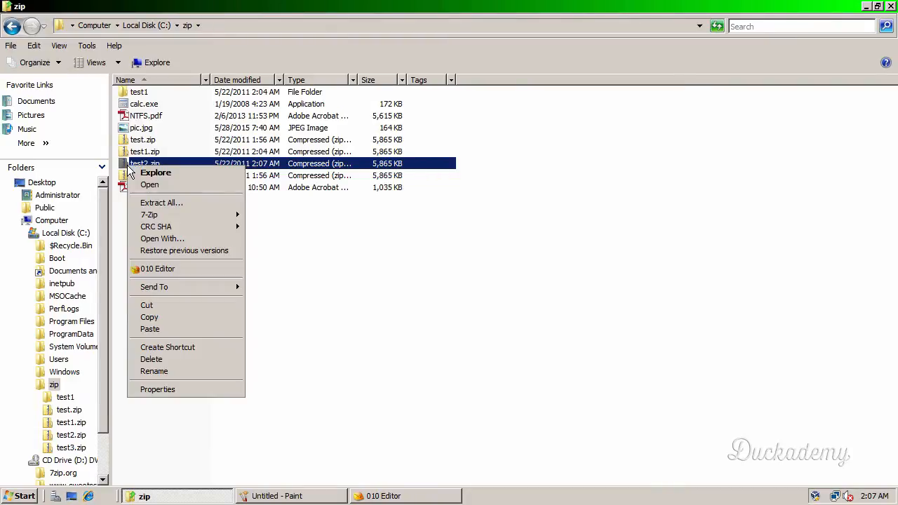
left_click(174, 203)
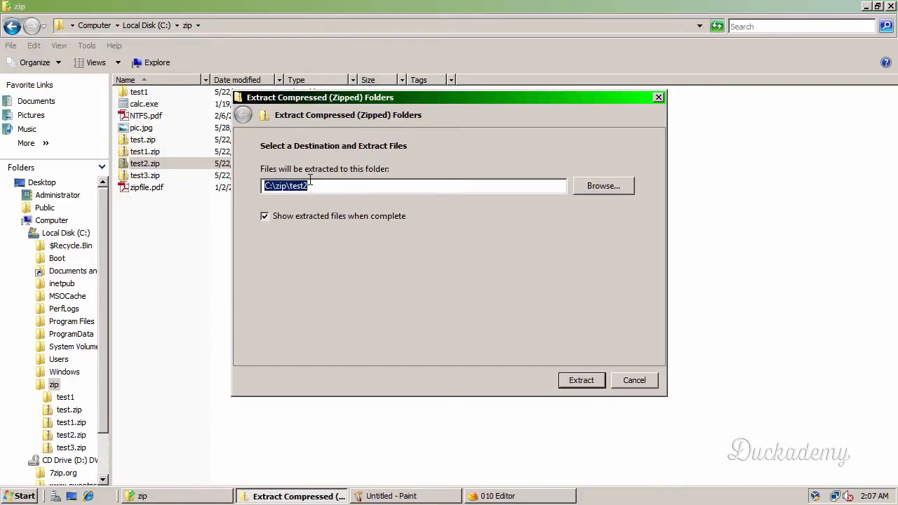
left_click(575, 379)
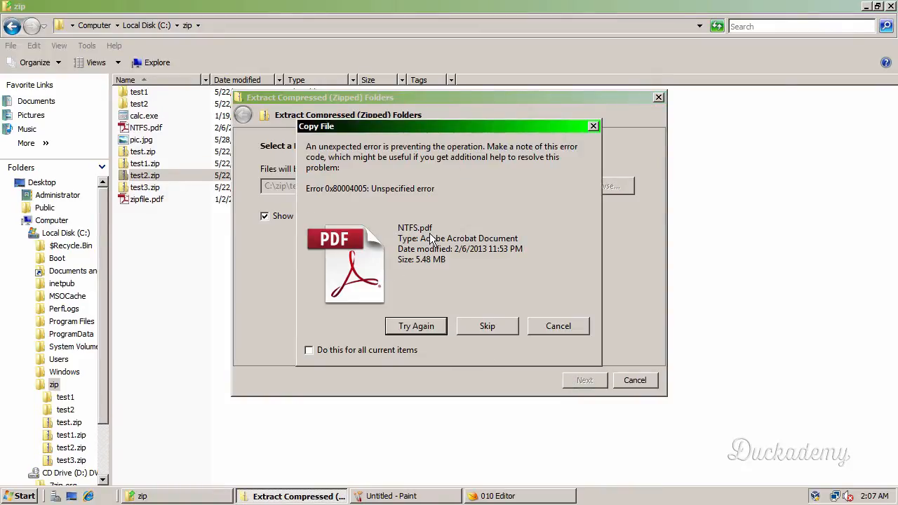
left_click(406, 326)
left_click(406, 330)
left_click(501, 330)
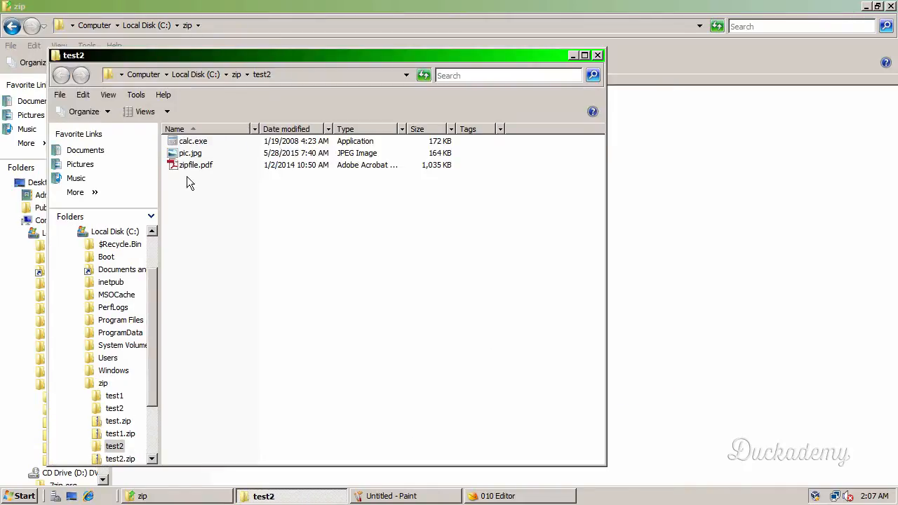
- Check the extracted pic.jpg, zipfile.pdf and calc.exe by opening each one, and close the test2 folder window
double_click(197, 157)
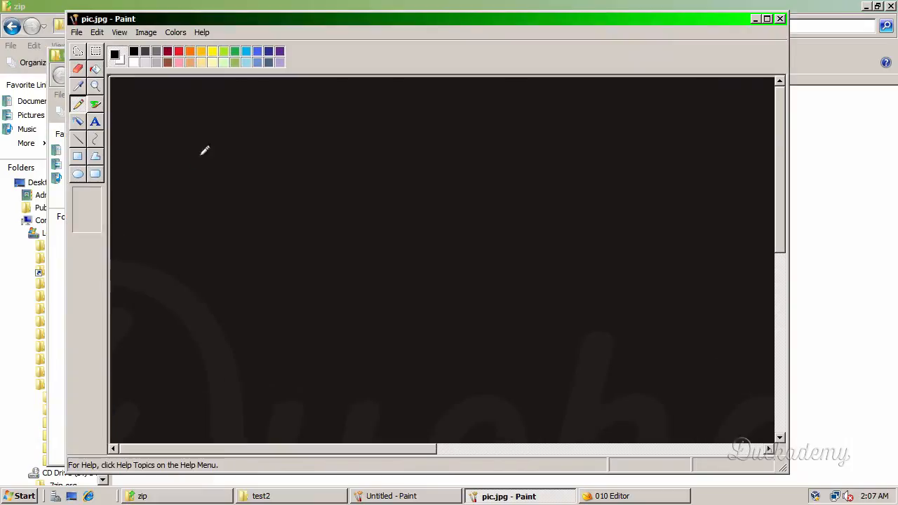
left_click(779, 21)
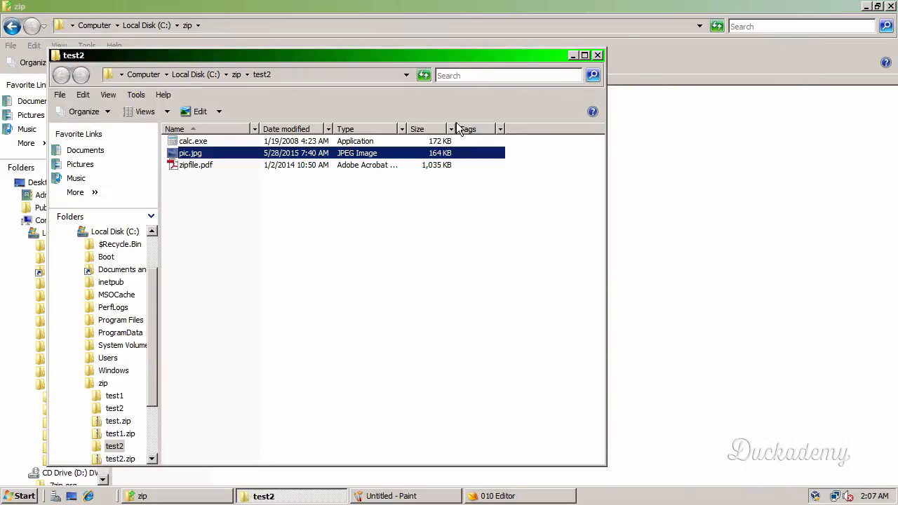
double_click(245, 165)
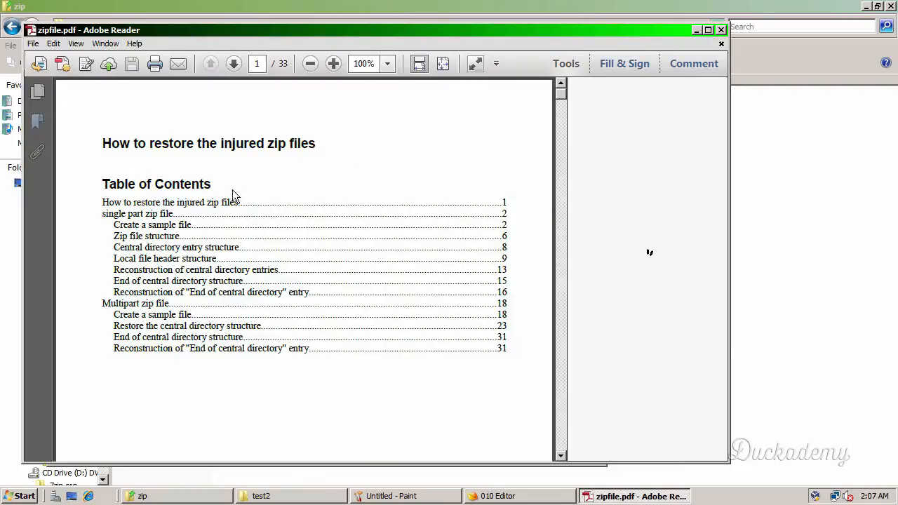
left_click(720, 30)
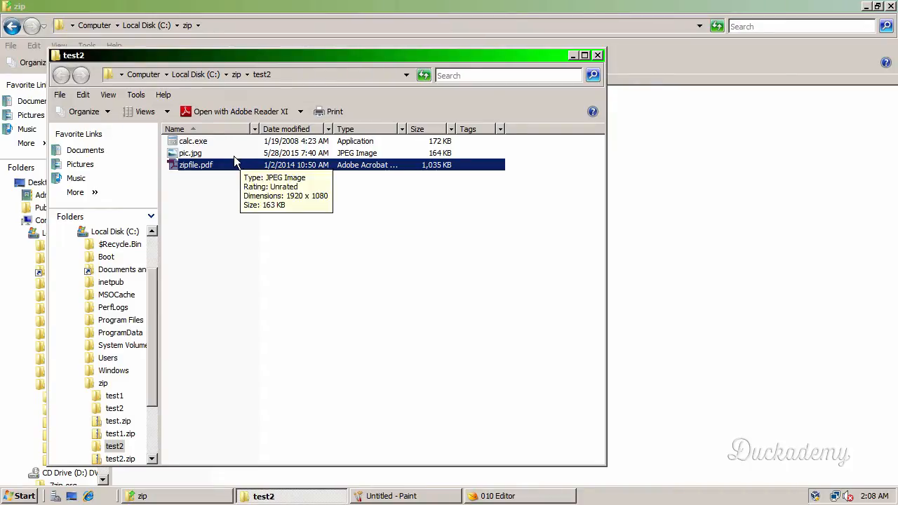
double_click(192, 143)
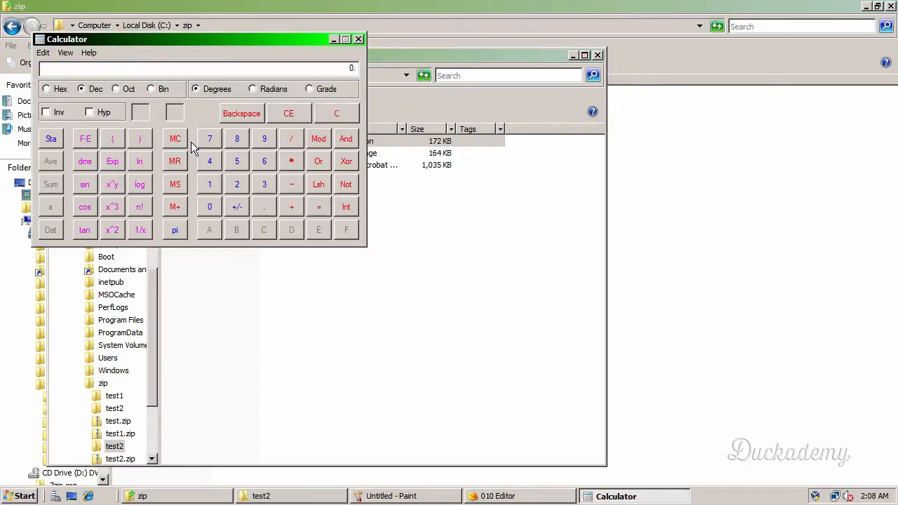
left_click(358, 39)
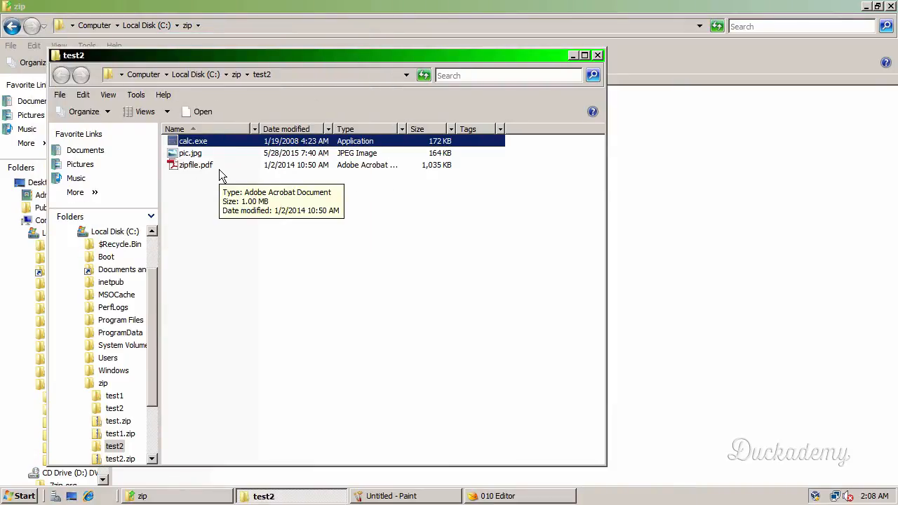
left_click(600, 54)
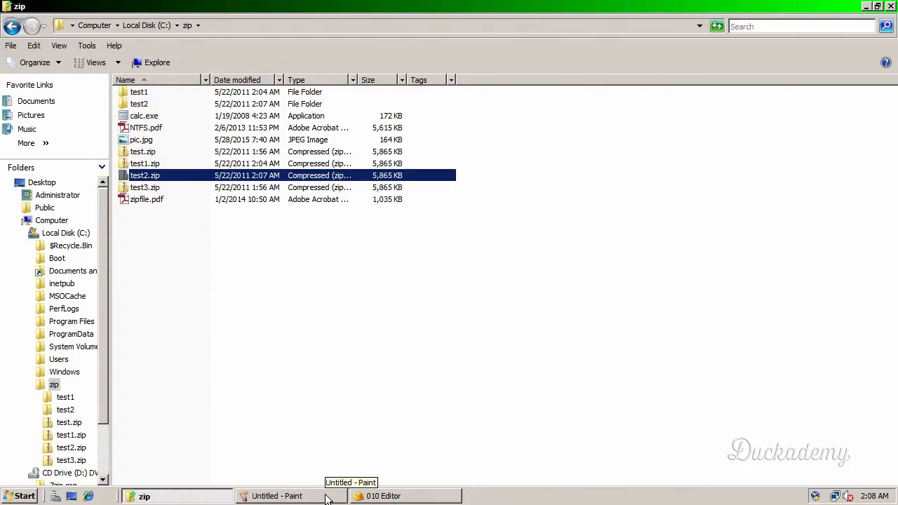
- Close the Startup page in 010 Editor and open test3.zip from the zip folder in that editor
left_click(148, 188)
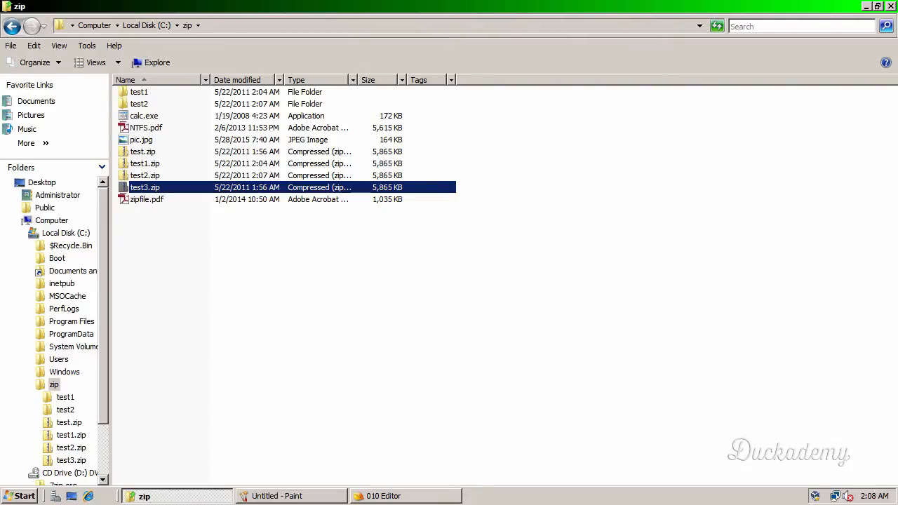
left_click(411, 498)
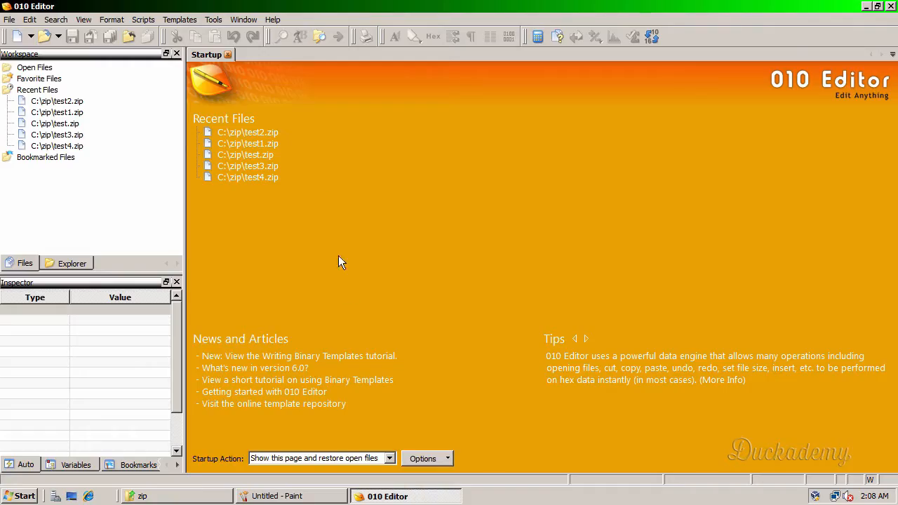
left_click(229, 54)
left_click(210, 496)
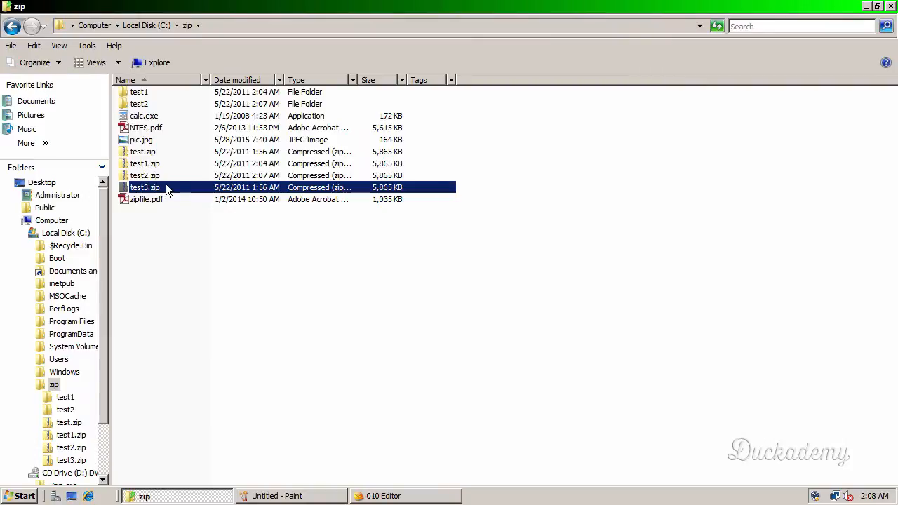
right_click(167, 189)
left_click(217, 289)
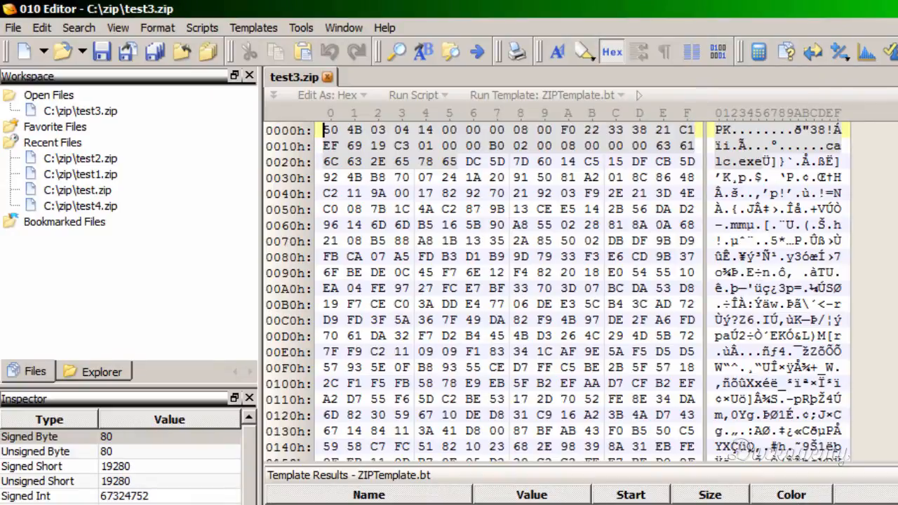
- Select all bytes of test3.zip from offset 5BA000h through the end of the file
key("ctrl+End")
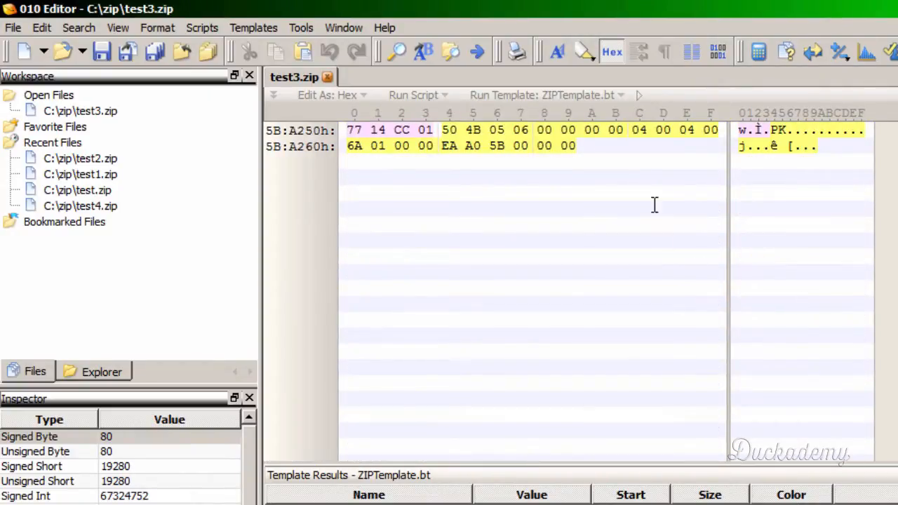
left_click(601, 146)
scroll(555, 173, "up", 3)
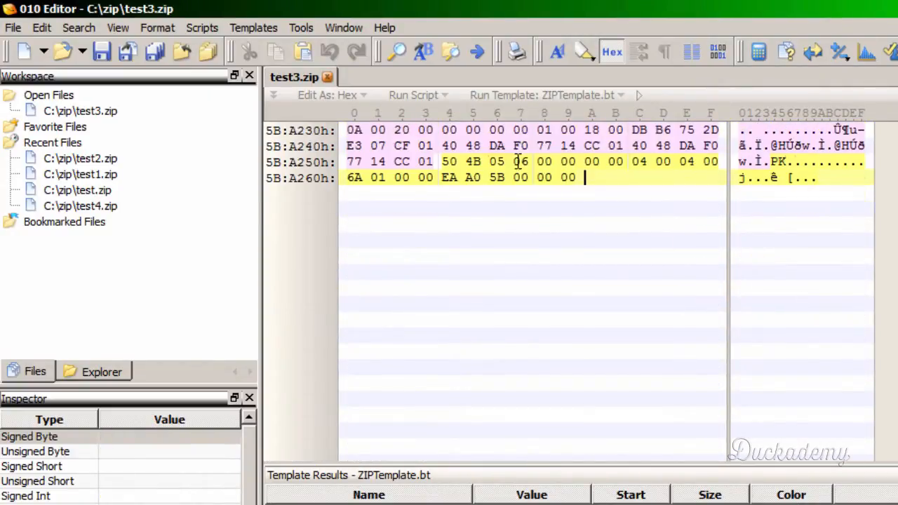
scroll(501, 218, "up", 9)
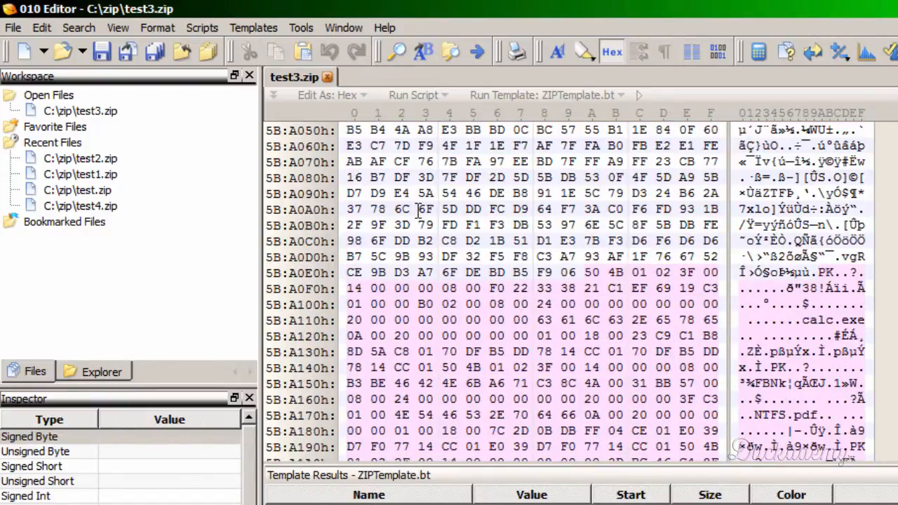
scroll(419, 209, "up", 2)
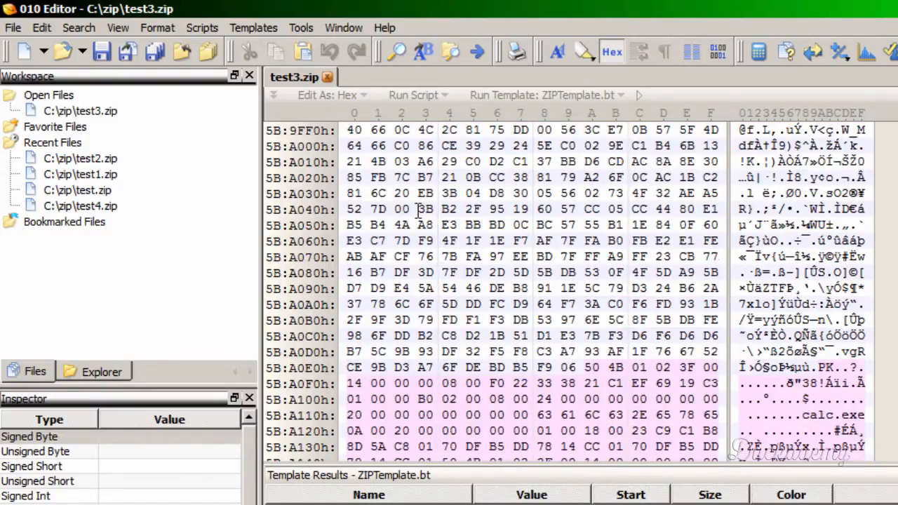
left_click(346, 146)
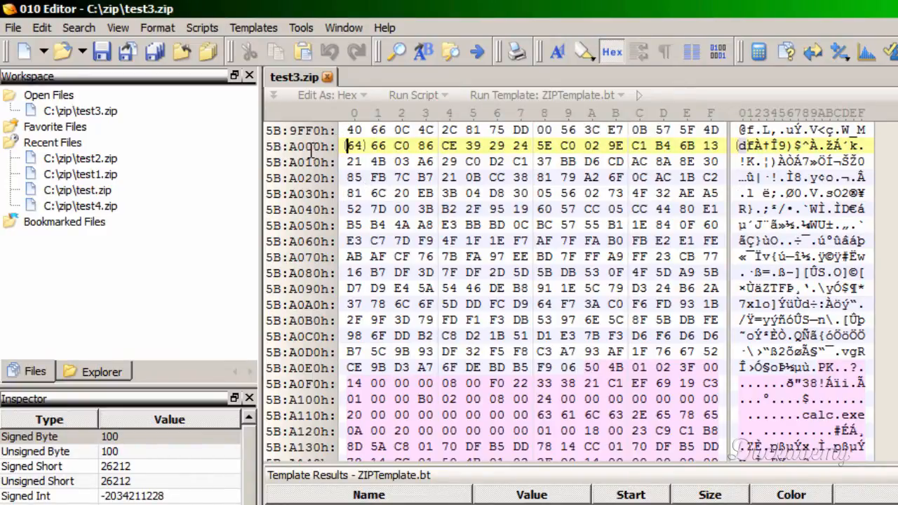
left_click(365, 179, "shift")
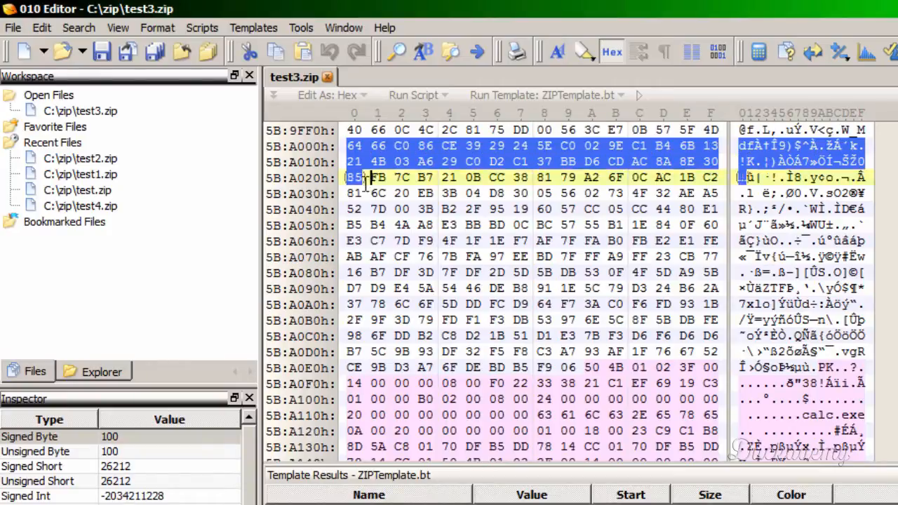
left_click_drag(365, 182, 463, 503)
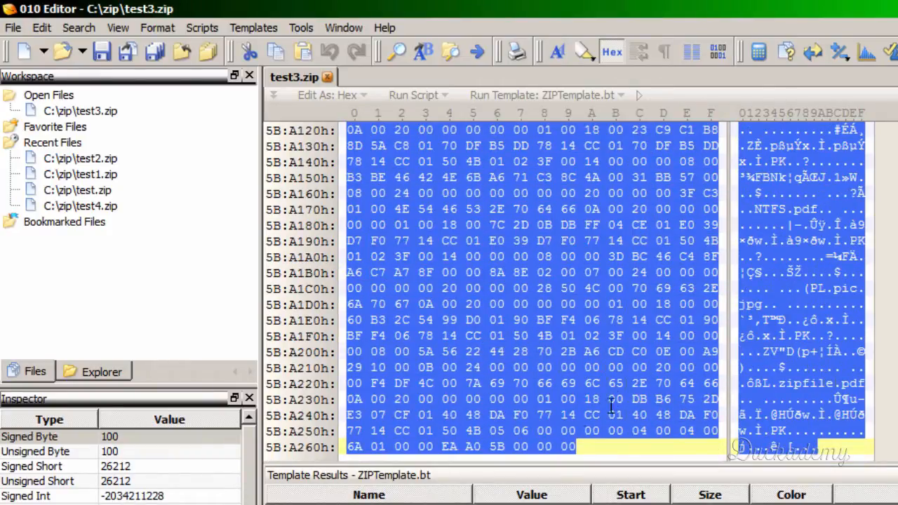
- Examine the selected range to see which zip structures lie between offset 5BA000h and the file's end
scroll(535, 324, "up", 6)
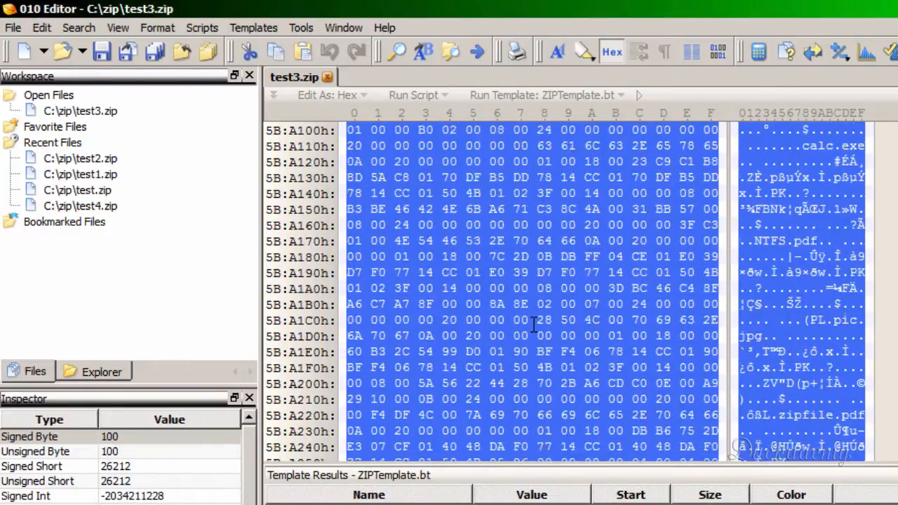
scroll(534, 322, "up", 2)
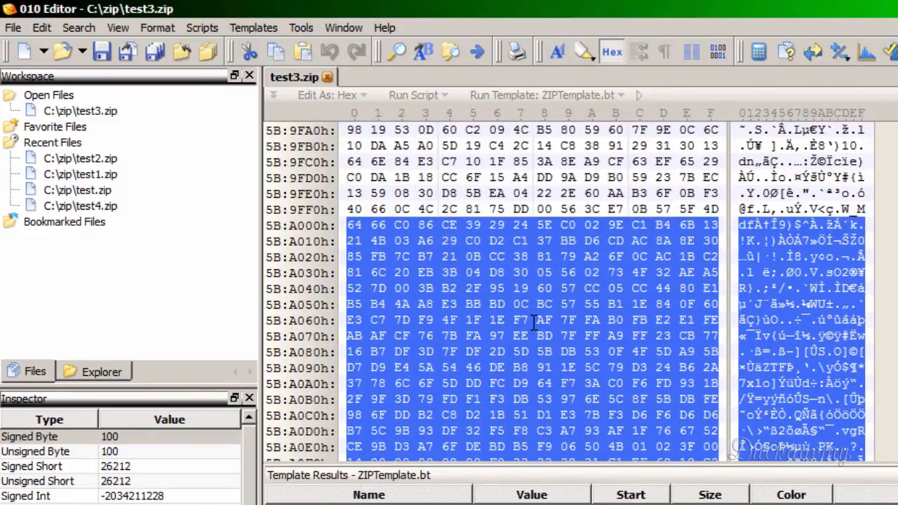
scroll(535, 322, "down", 3)
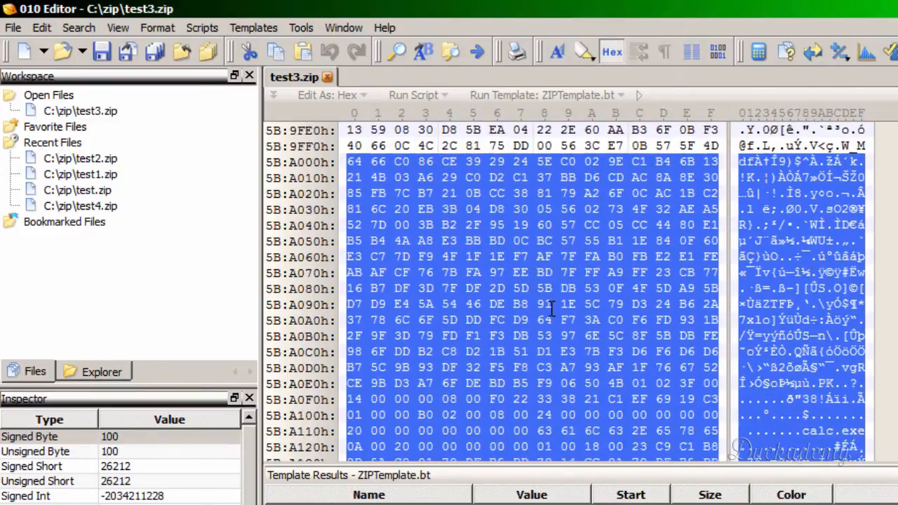
scroll(559, 304, "down", 3)
scroll(560, 304, "down", 5)
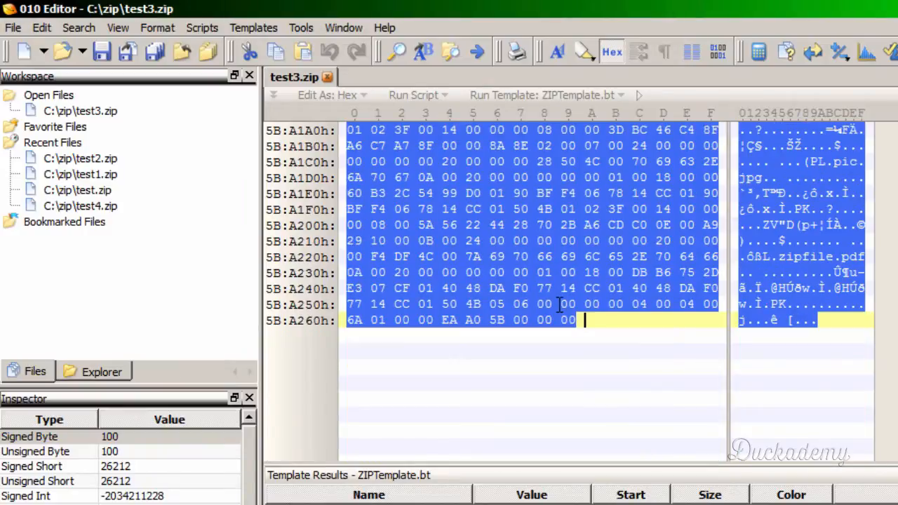
scroll(560, 304, "up", 11)
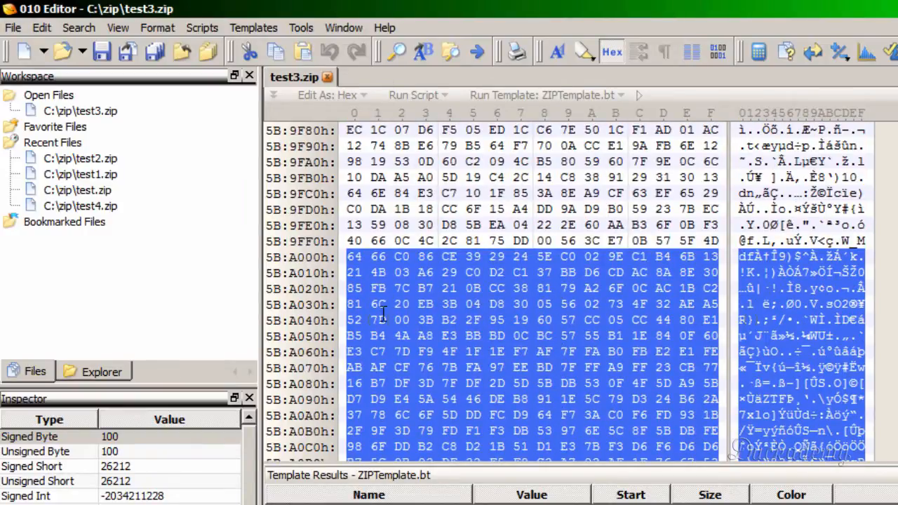
- Clear the selection and place the cursor on the first byte of the central directory, at offset 5BA0EAh
scroll(527, 313, "down", 6)
left_click(592, 209)
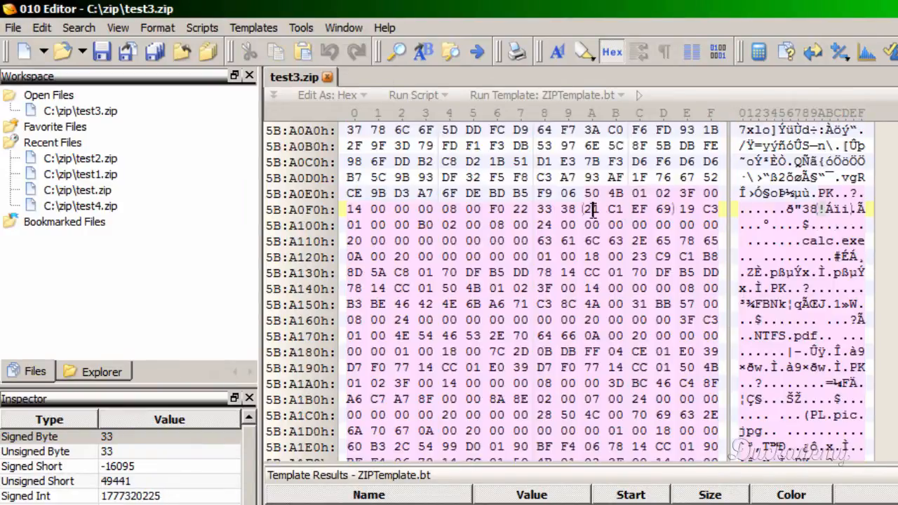
scroll(609, 221, "down", 1)
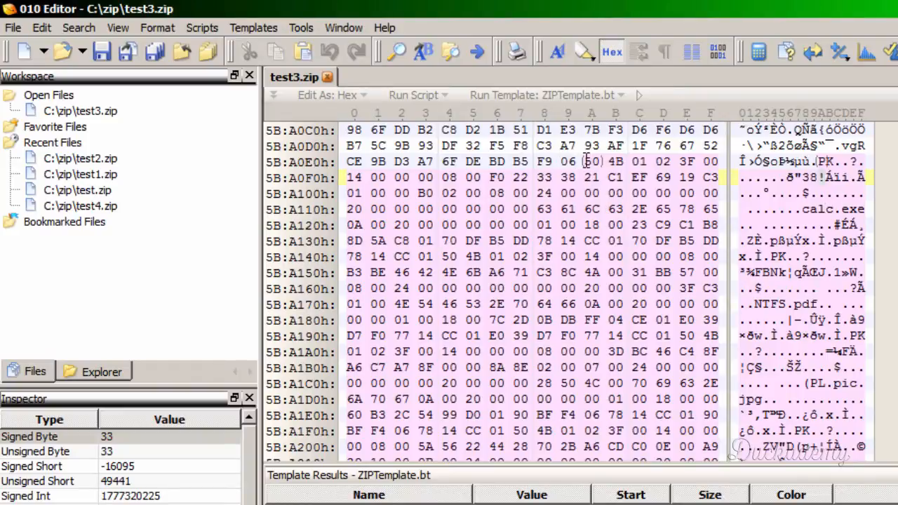
left_click_drag(590, 161, 601, 321)
left_click(600, 177)
left_click(588, 160)
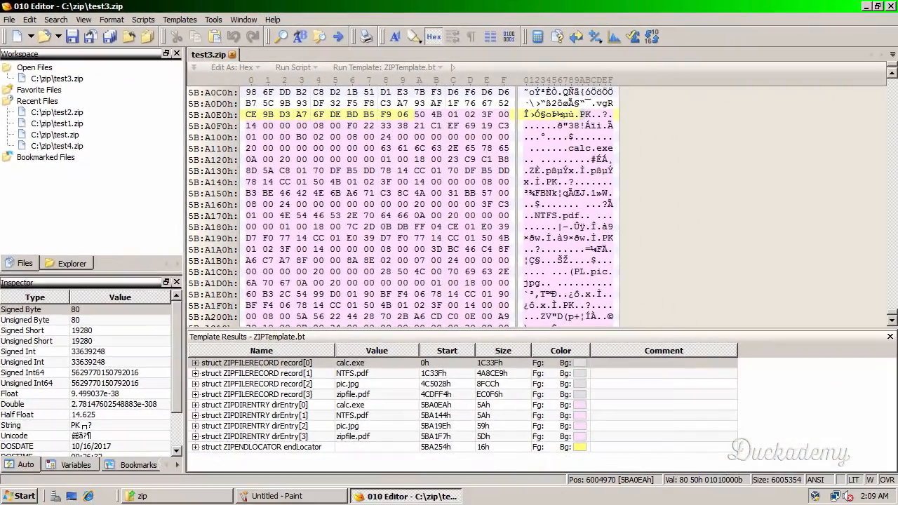
- Record the central directory's start offset in a new Notepad document under the label "central dir struct:" and minimize Notepad
left_click(21, 496)
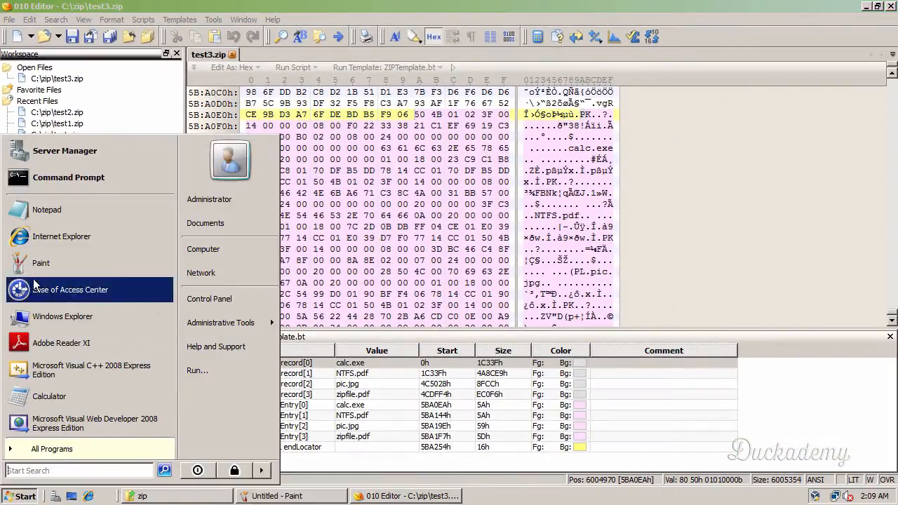
left_click(42, 207)
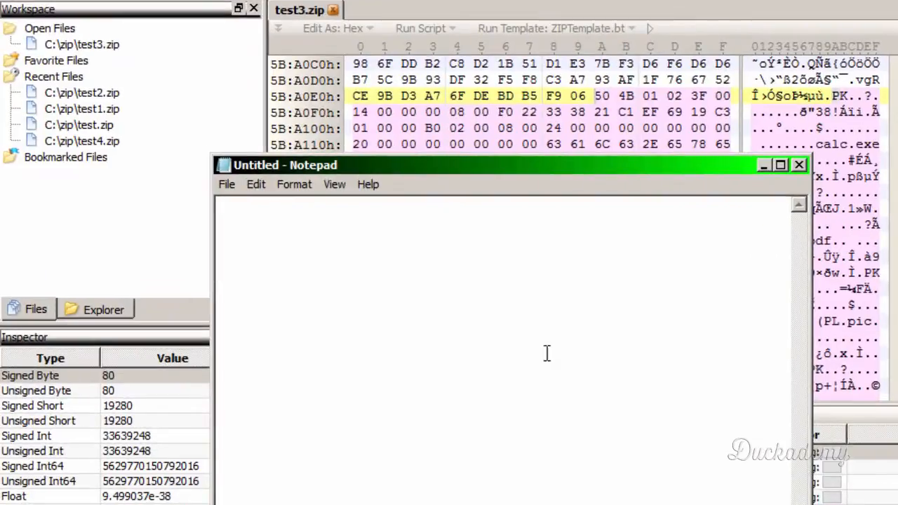
type("central ")
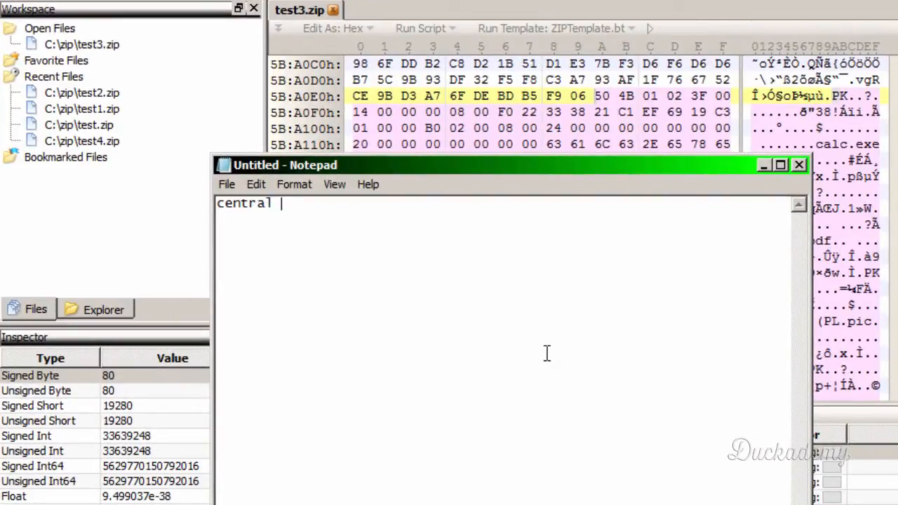
type("dir struct: 5BA0EA")
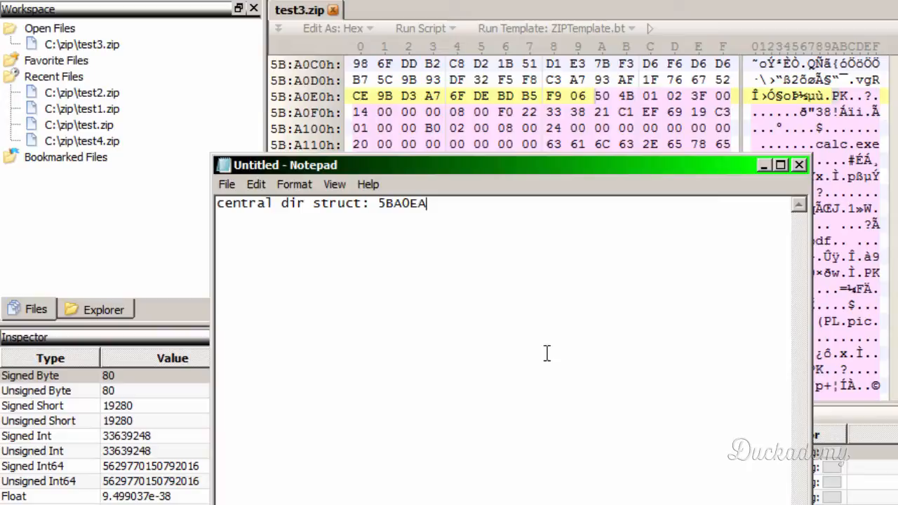
key("Return")
left_click(763, 165)
- Highlight the end locator record of test3.zip, from its 50 4B 05 06 signature to the last byte
left_click(554, 224)
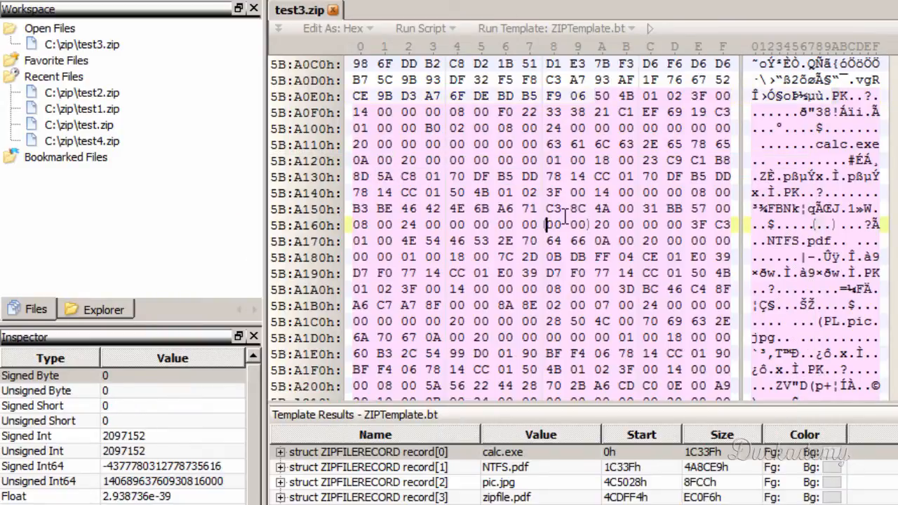
scroll(585, 226, "down", 1)
scroll(585, 226, "down", 2)
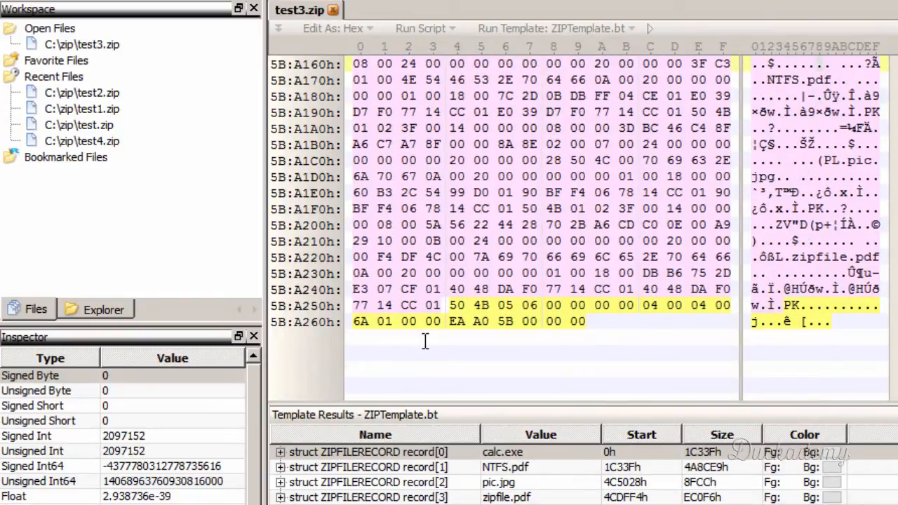
left_click_drag(456, 305, 582, 321)
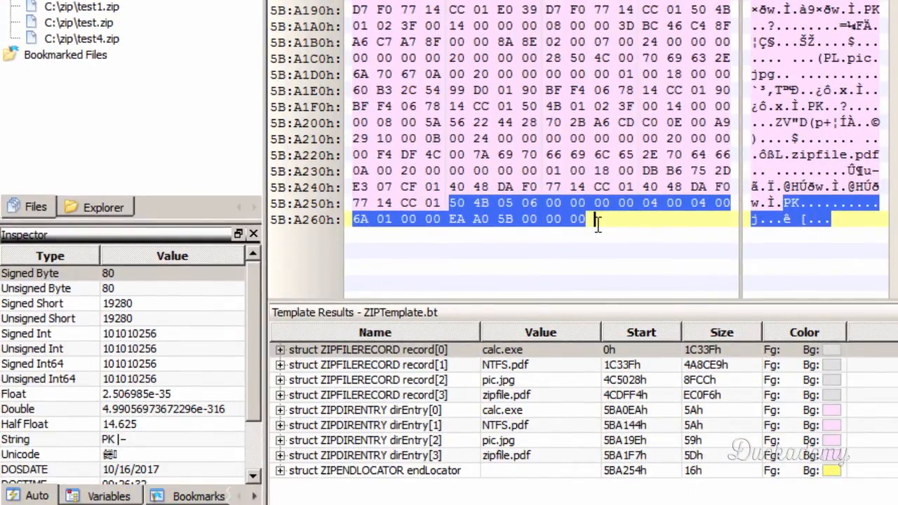
- Overwrite the 518 bytes from offset 5BA000h (6004736) to the end of test3.zip with hex value 0
scroll(596, 220, "up", 7)
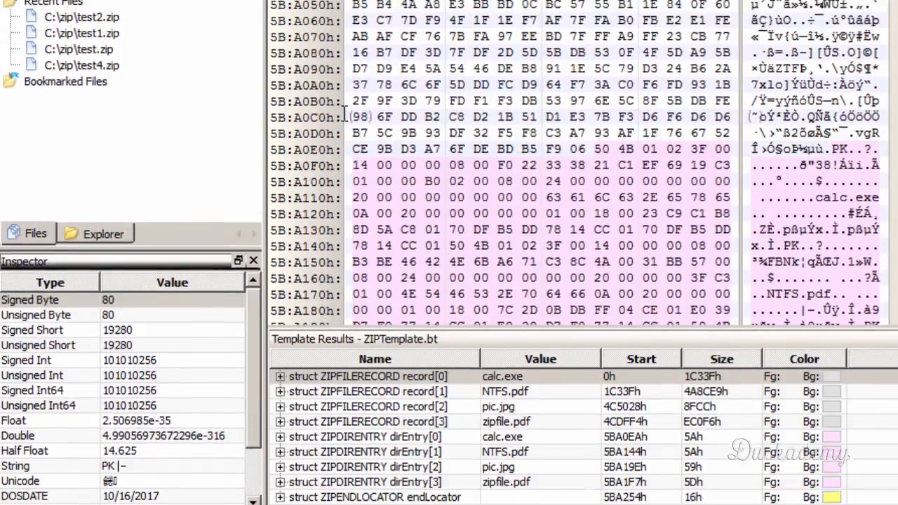
scroll(345, 113, "up", 1)
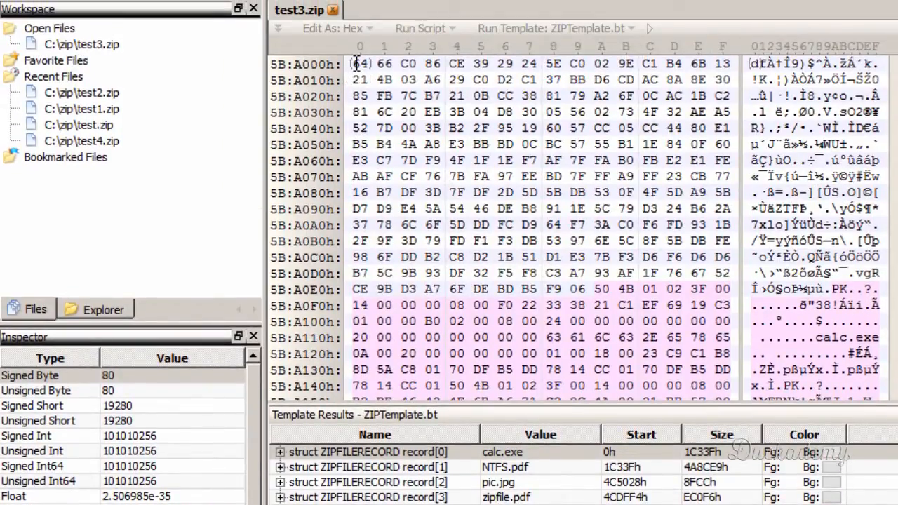
left_click(356, 64)
scroll(387, 208, "up", 1)
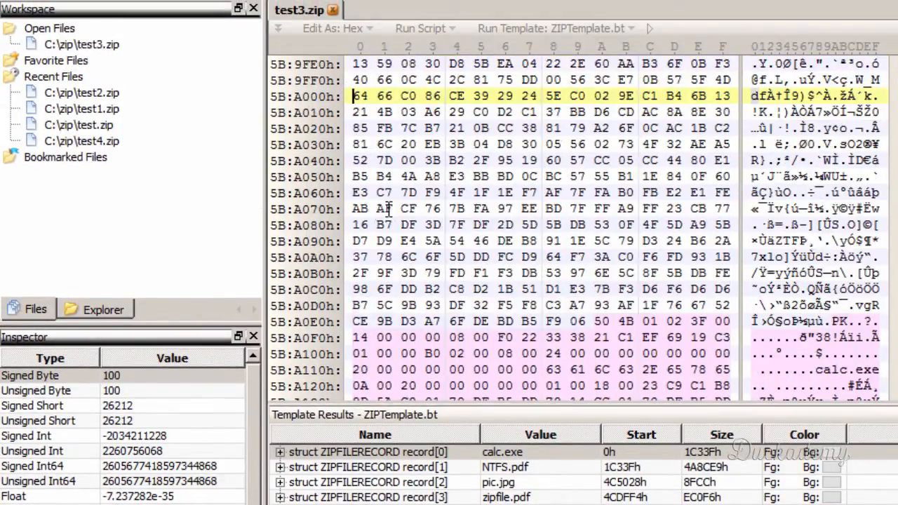
left_click_drag(353, 97, 591, 457)
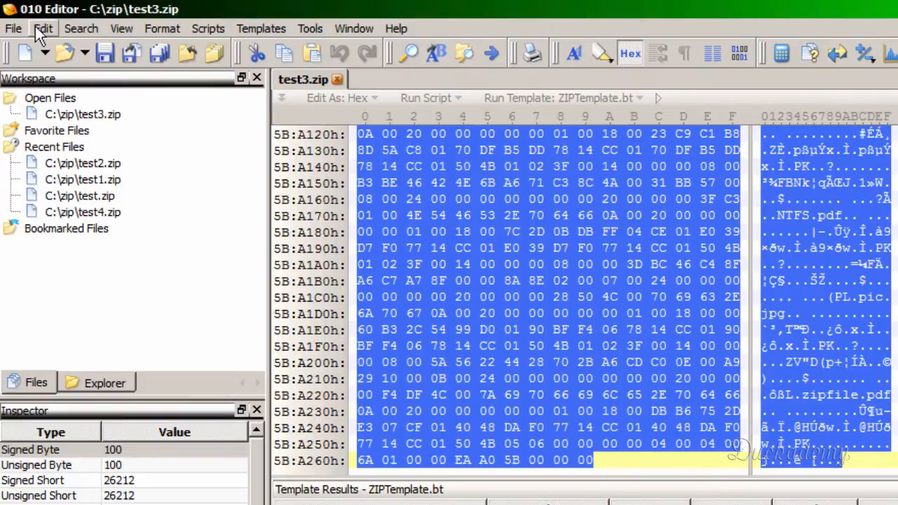
left_click(40, 31)
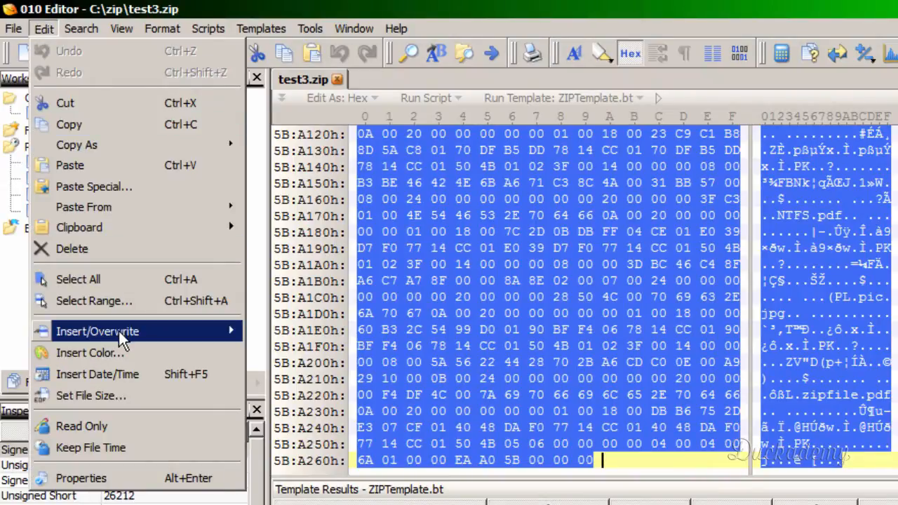
mouse_move(119, 331)
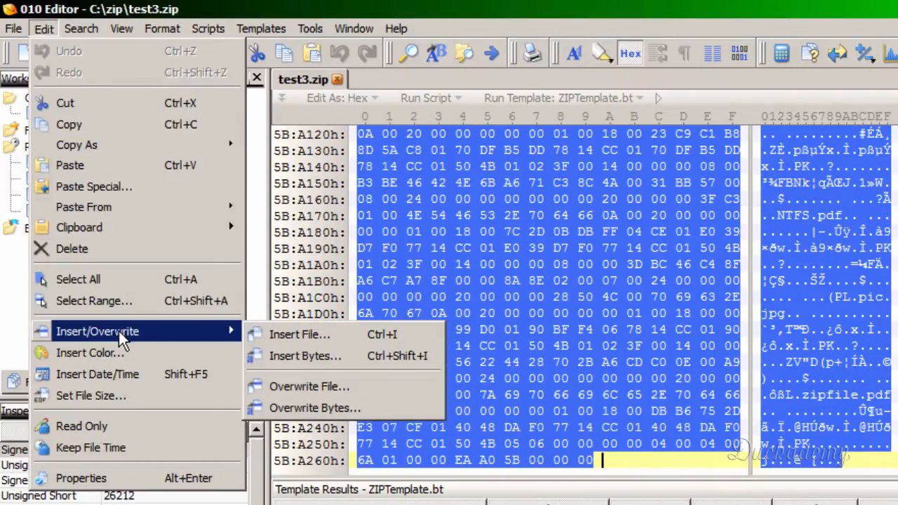
left_click(336, 407)
left_click_drag(578, 361, 537, 360)
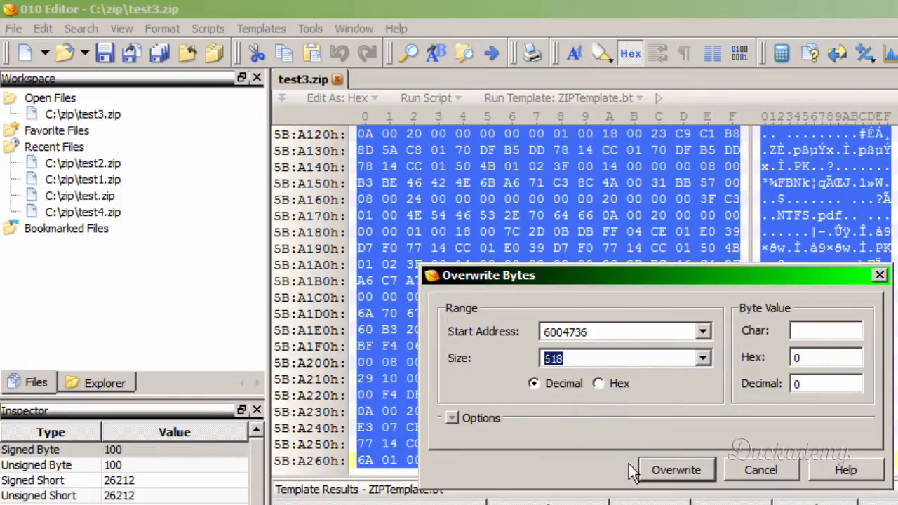
left_click(694, 470)
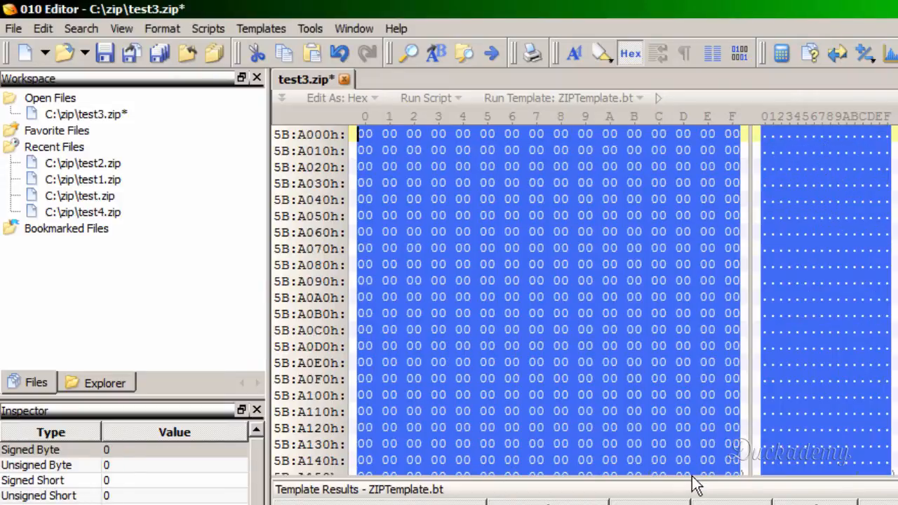
- Check the zeroed range, save test3.zip, and close the file along with the Startup page
left_click(537, 281)
scroll(540, 284, "up", 3)
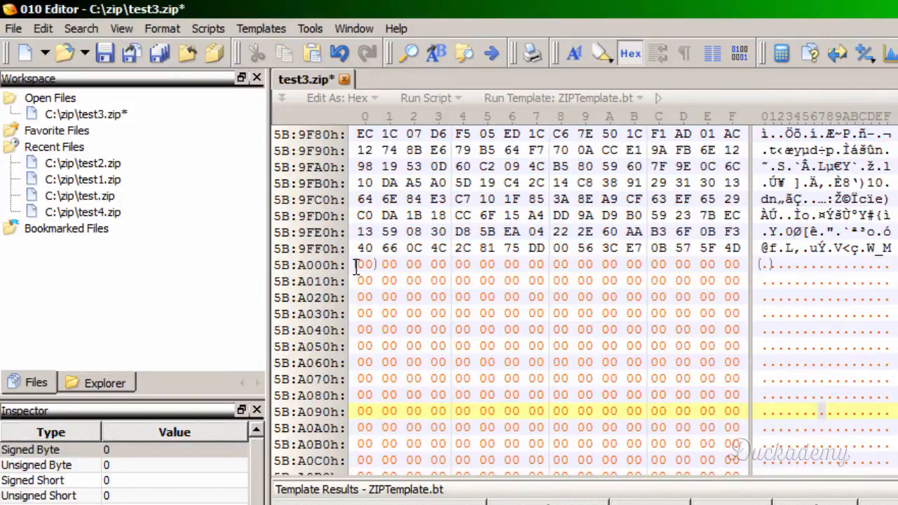
scroll(710, 323, "down", 4)
scroll(708, 341, "down", 9)
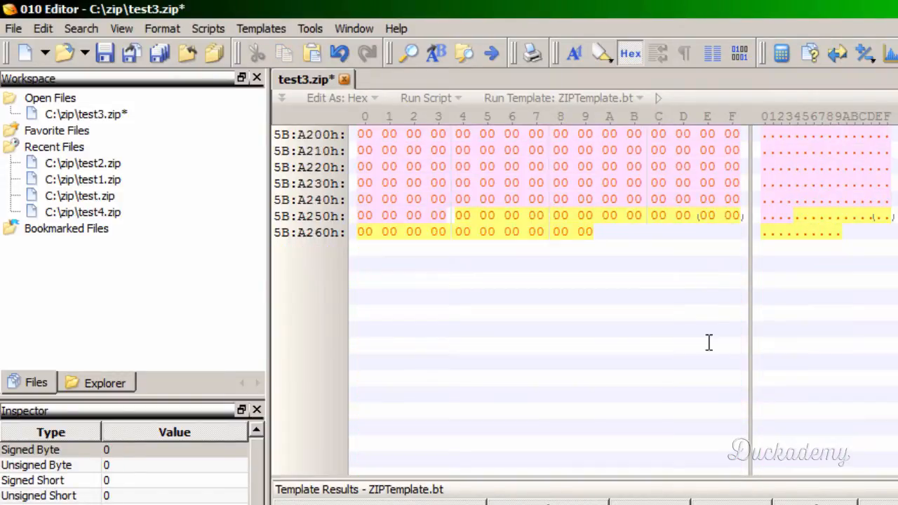
scroll(707, 340, "up", 4)
left_click(105, 53)
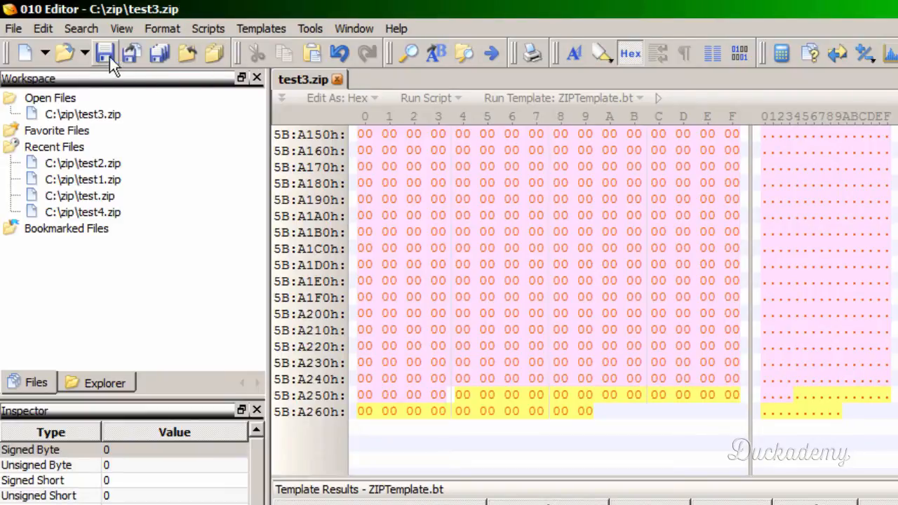
left_click(336, 80)
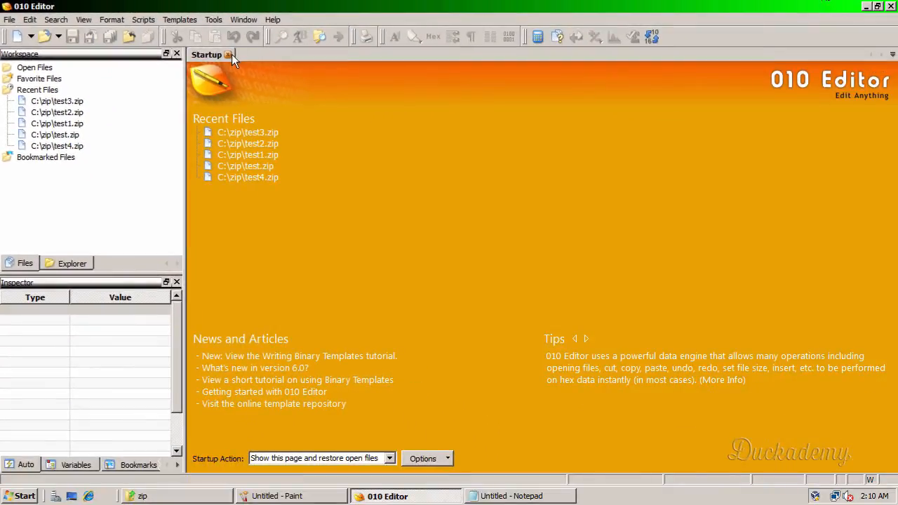
left_click(330, 79)
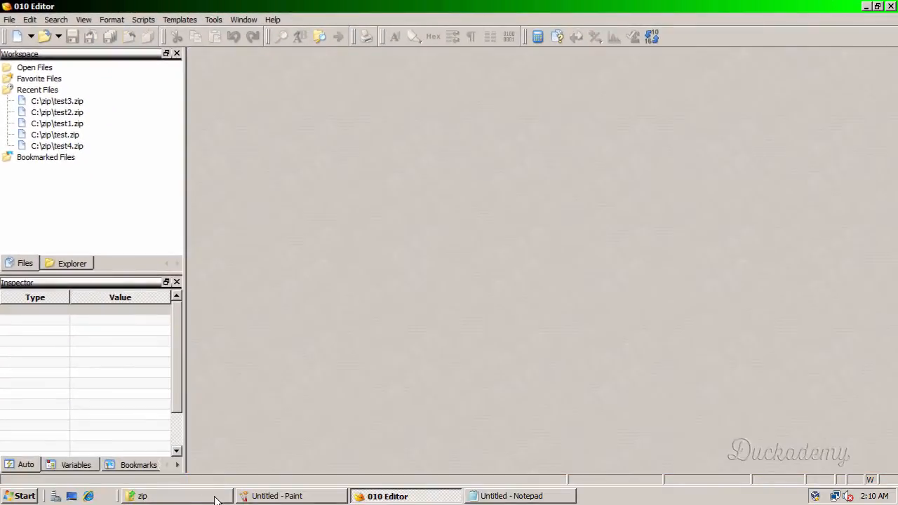
- Try to open the damaged test3.zip from the zip folder and dismiss the error
left_click(216, 498)
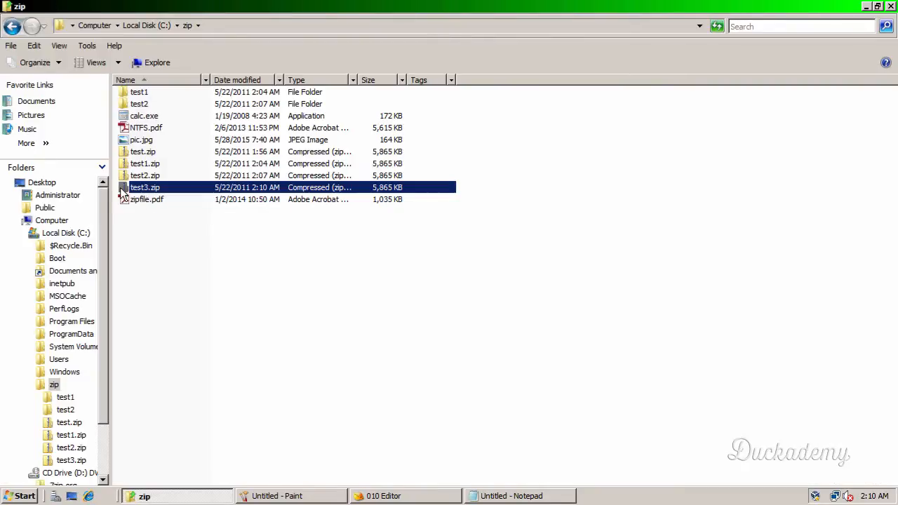
double_click(140, 187)
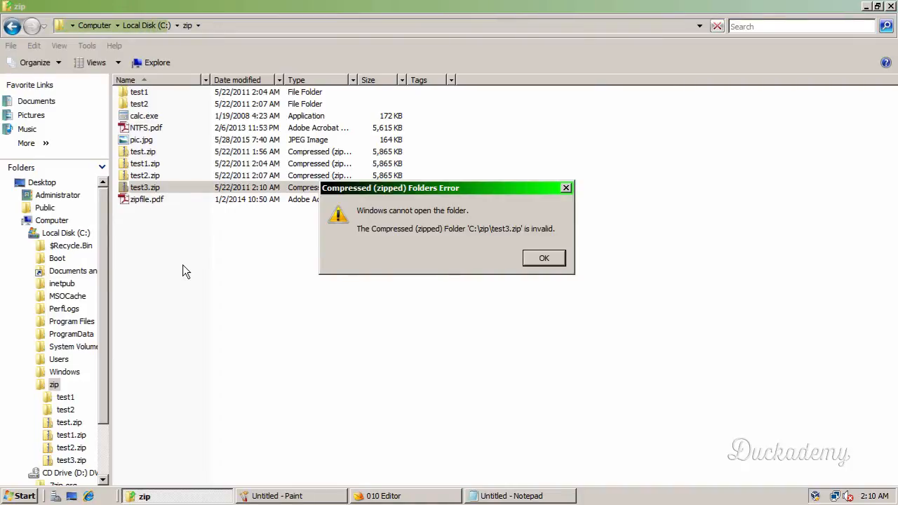
left_click(545, 261)
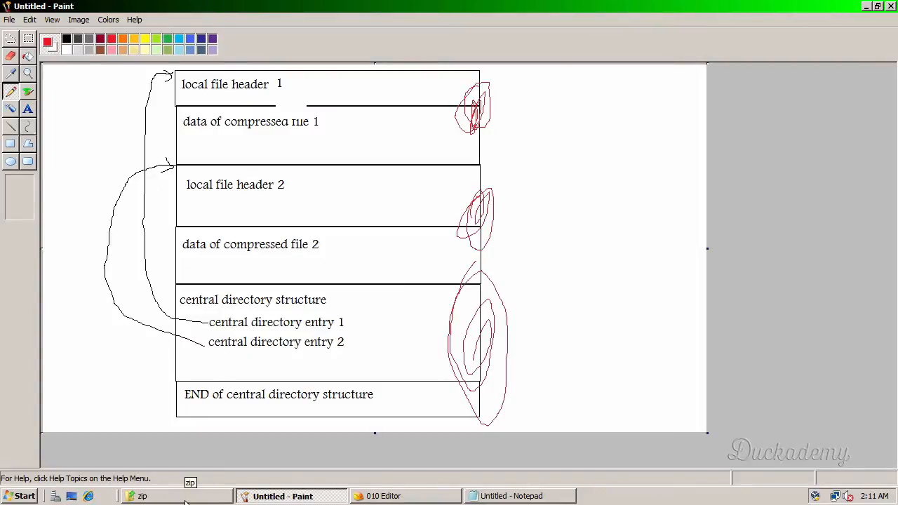
left_click(185, 500)
left_click(223, 329)
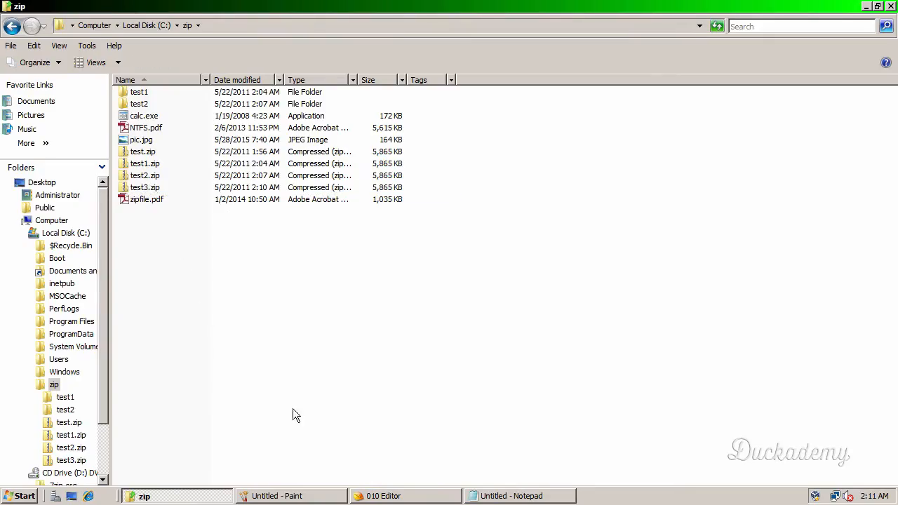
left_click(317, 499)
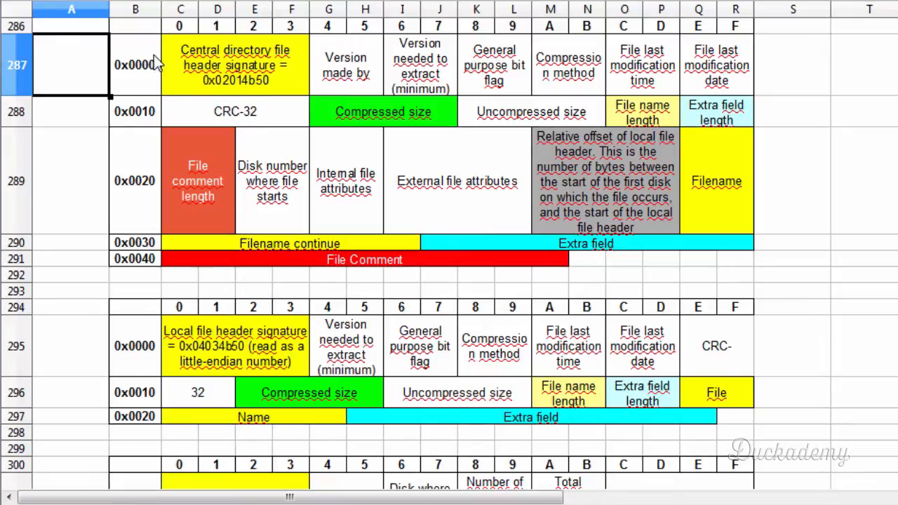
- Highlight the central directory file header table and the local file header table in the spreadsheet for comparison
left_click_drag(155, 63, 733, 272)
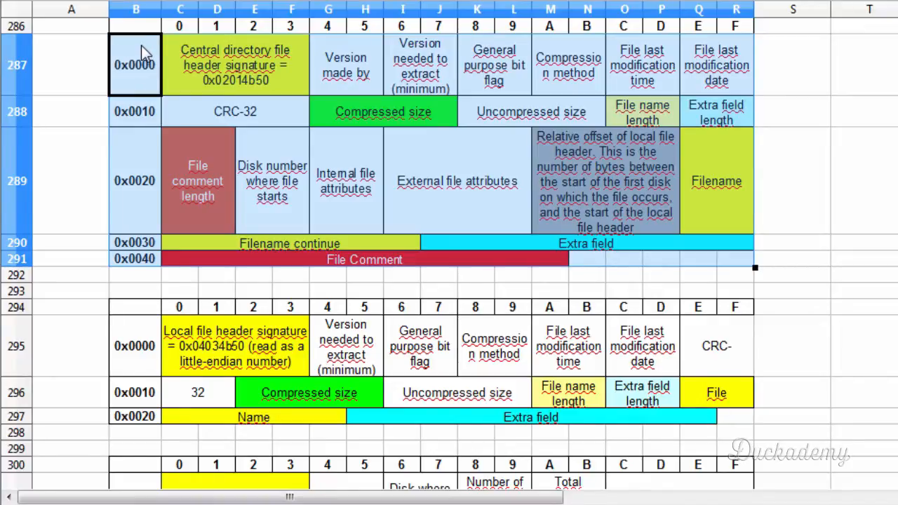
left_click_drag(141, 45, 726, 270)
mouse_move(144, 328)
left_mouse_down()
mouse_move(241, 400)
mouse_move(725, 419)
left_mouse_up()
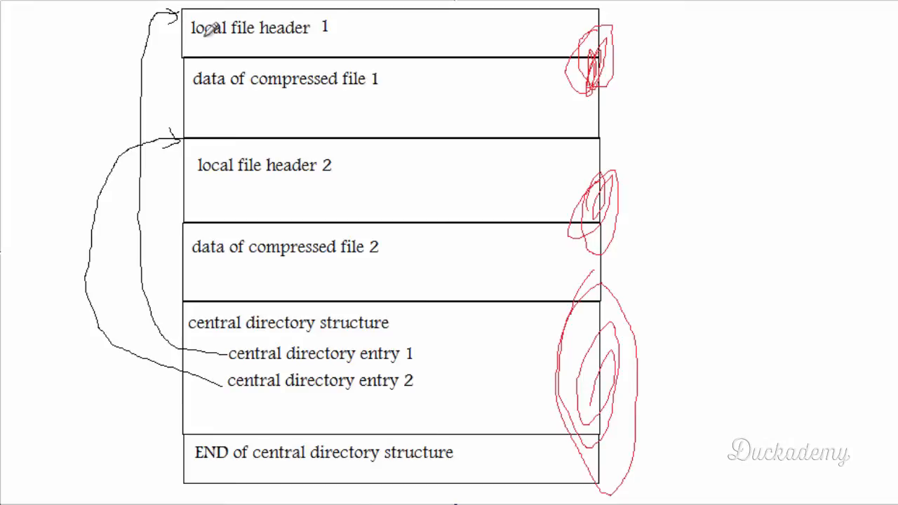
- Underline "local file header 1" and circle "central directory entry 1" in red on the Paint diagram
left_click_drag(192, 43, 311, 46)
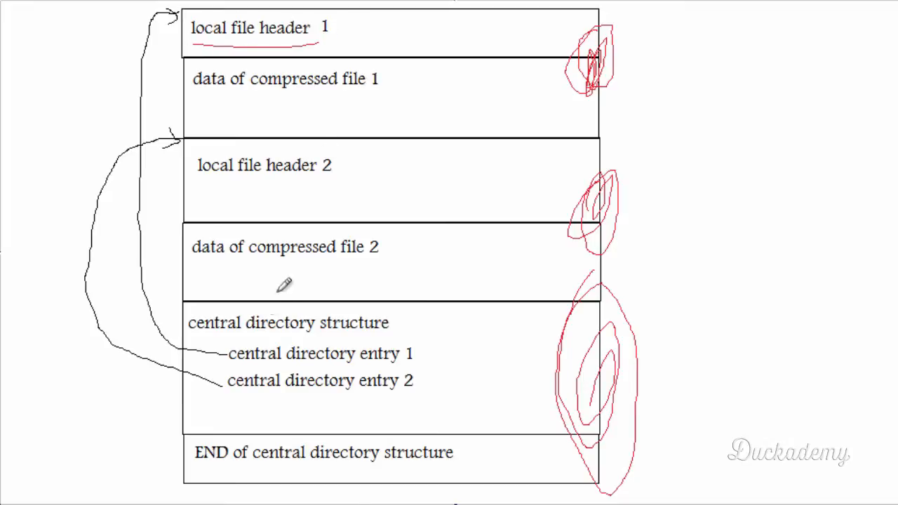
mouse_move(244, 365)
left_mouse_down()
mouse_move(349, 370)
mouse_move(430, 355)
mouse_move(408, 332)
mouse_move(247, 327)
mouse_move(227, 342)
mouse_move(229, 366)
left_mouse_up()
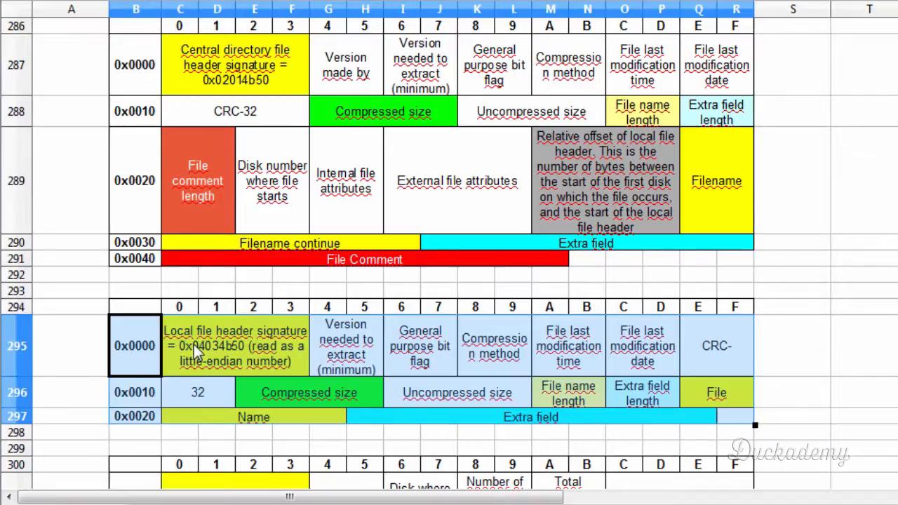
- Compare the signature, version and general purpose bit flag fields of the local file header and central directory header tables
left_click(197, 350)
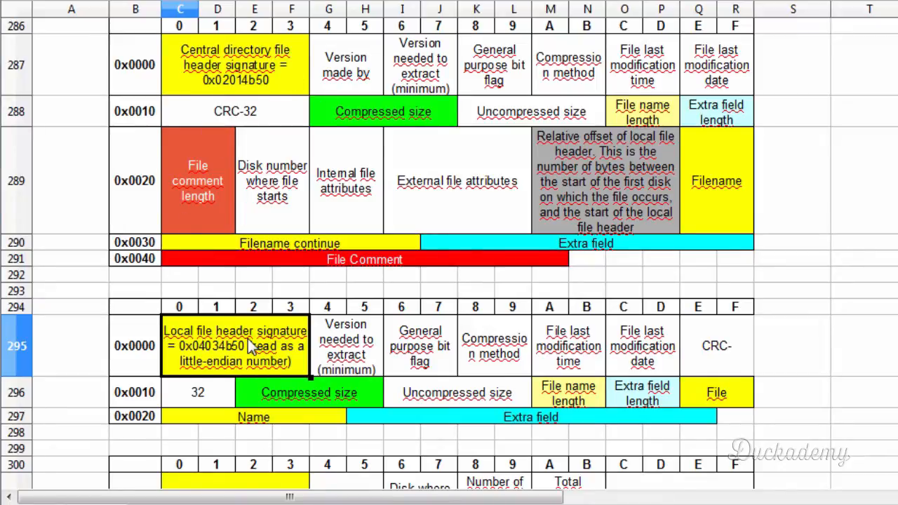
left_click(242, 65)
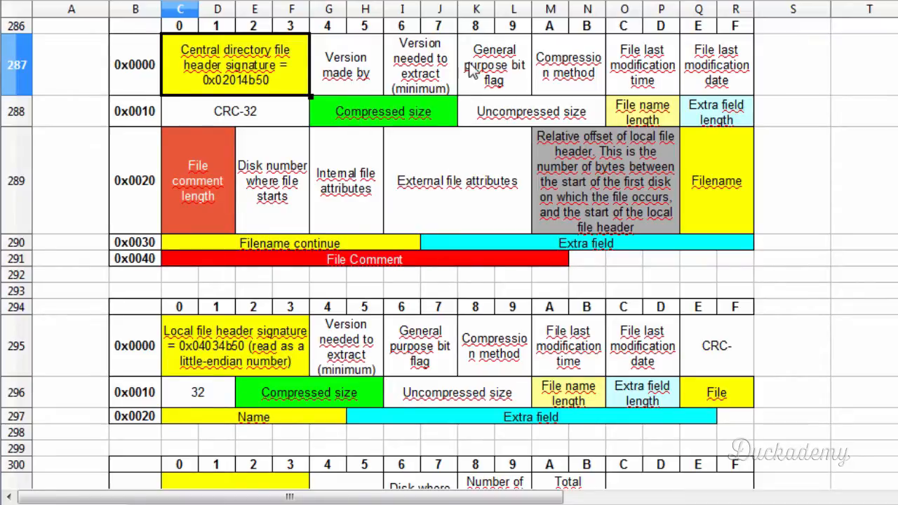
left_click(344, 75)
left_click(357, 354)
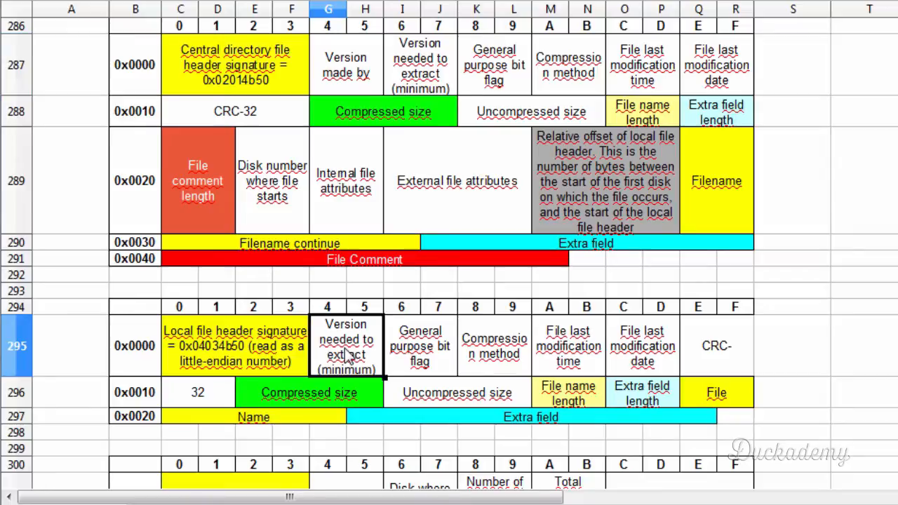
left_click(414, 50)
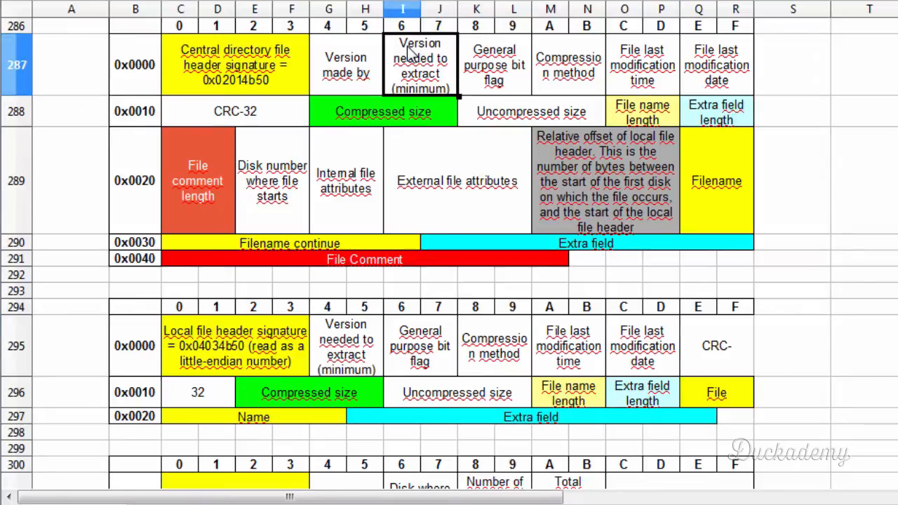
left_click(415, 348)
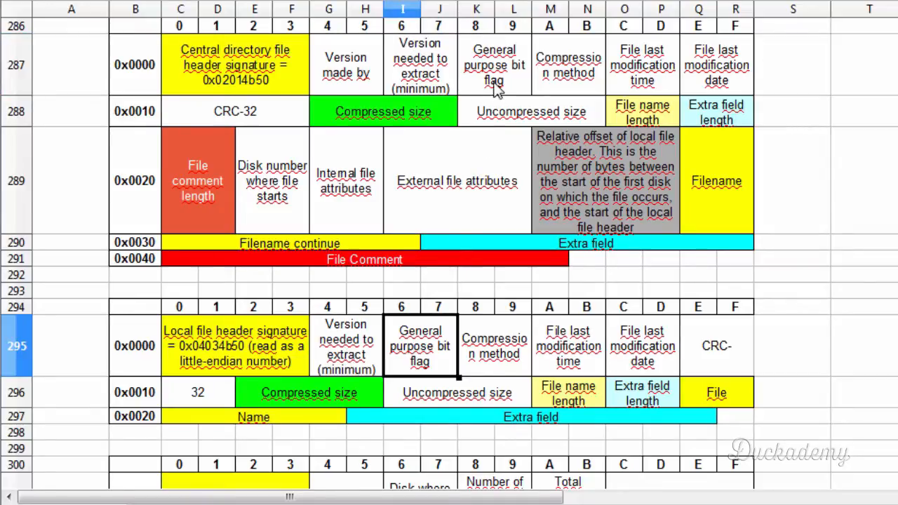
left_click(495, 83)
- Compare the compression method, last modification time and date, and CRC-32 fields in both header tables
left_click(469, 371)
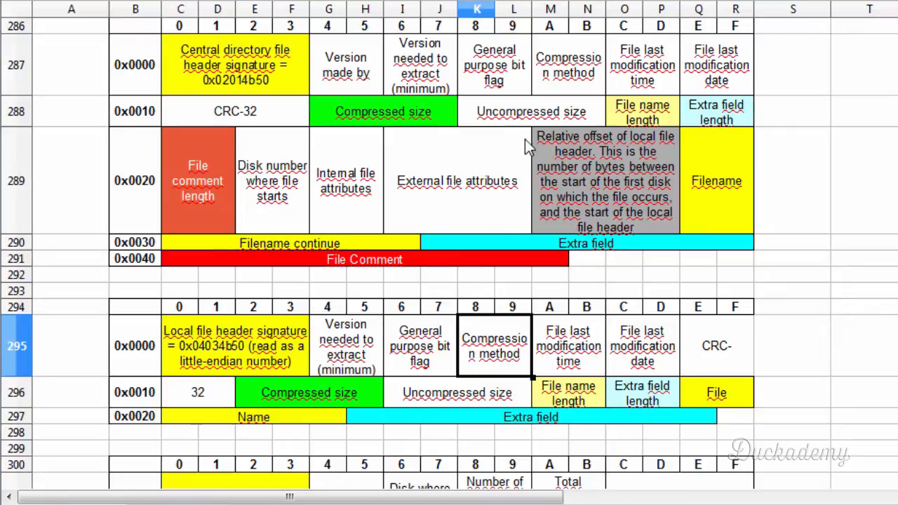
left_click(565, 86)
left_click(551, 358)
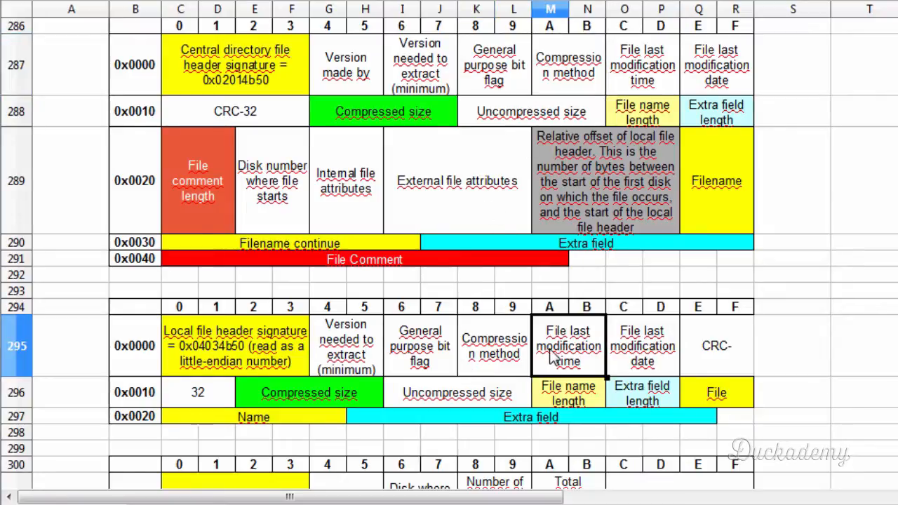
left_click(663, 61)
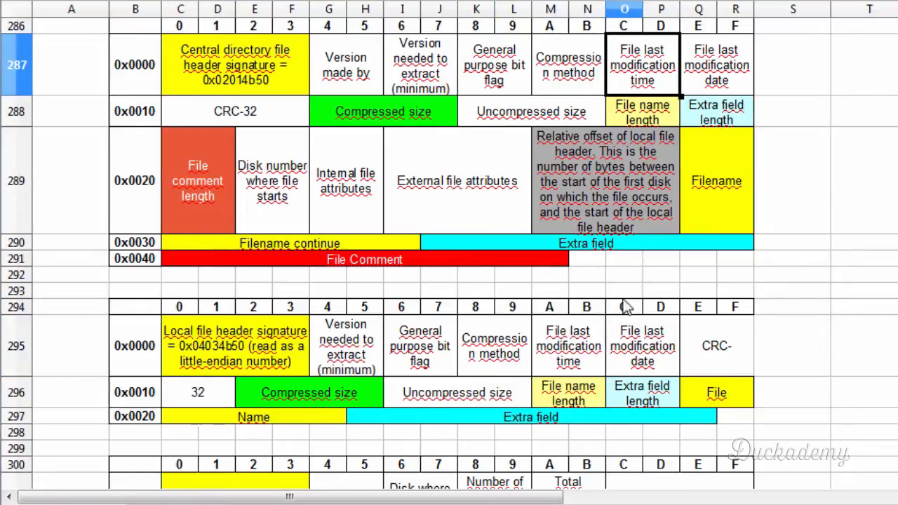
left_click(621, 354)
left_click(716, 67)
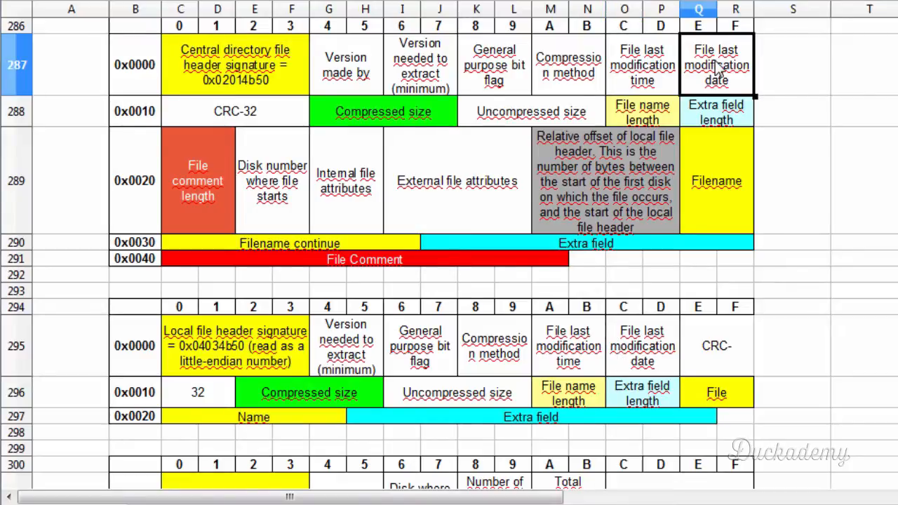
left_click(734, 351)
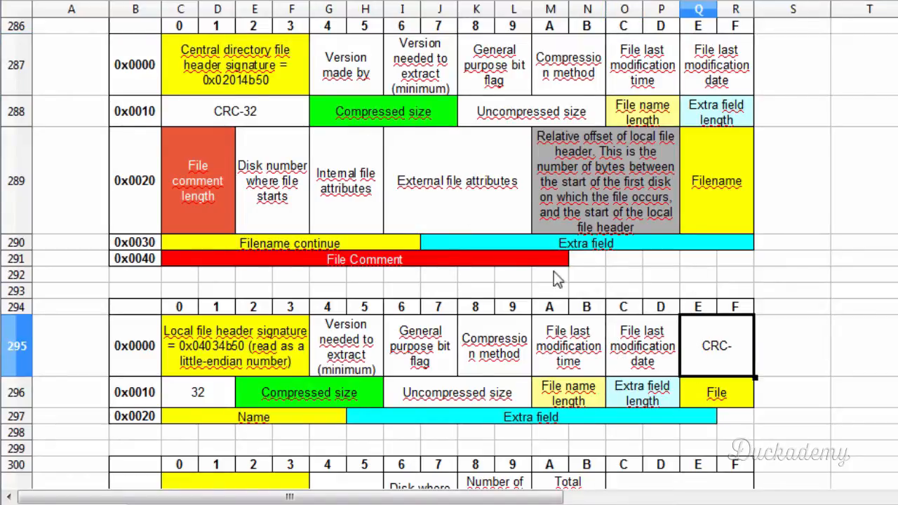
left_click(263, 114)
- Compare the compressed size, uncompressed size, file name length and extra field length fields in both header tables
left_click(331, 390)
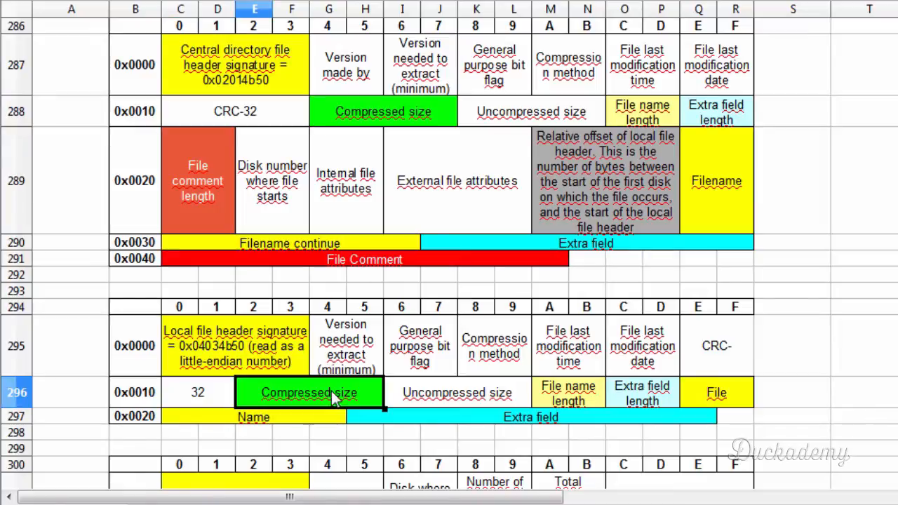
left_click(419, 112)
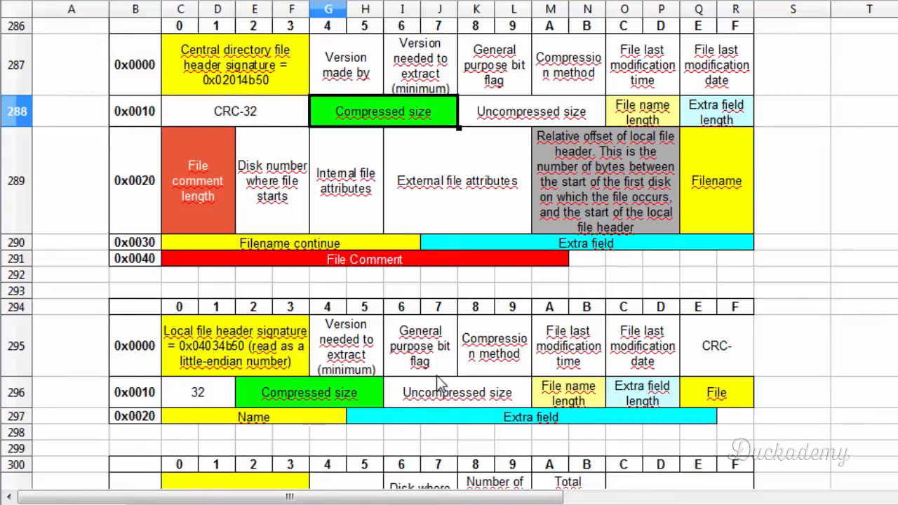
left_click(445, 396)
left_click(544, 113)
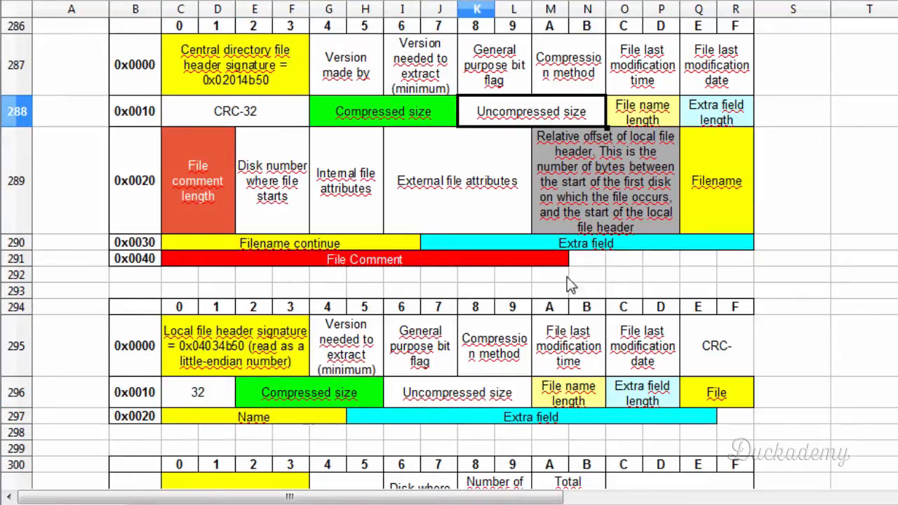
left_click(566, 394)
left_click(640, 113)
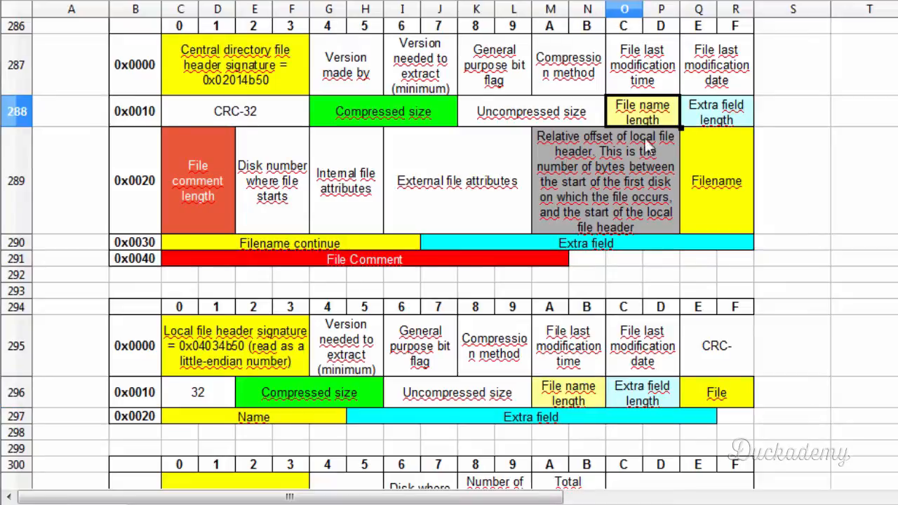
left_click(664, 397)
left_click(707, 115)
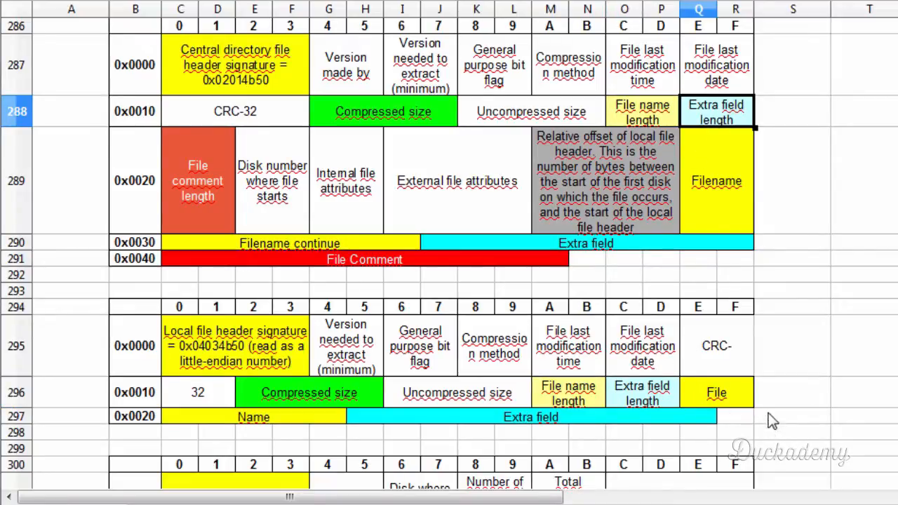
- Compare the filename and extra field entries in the local file header and central directory header tables
left_click(733, 397)
left_click(728, 194)
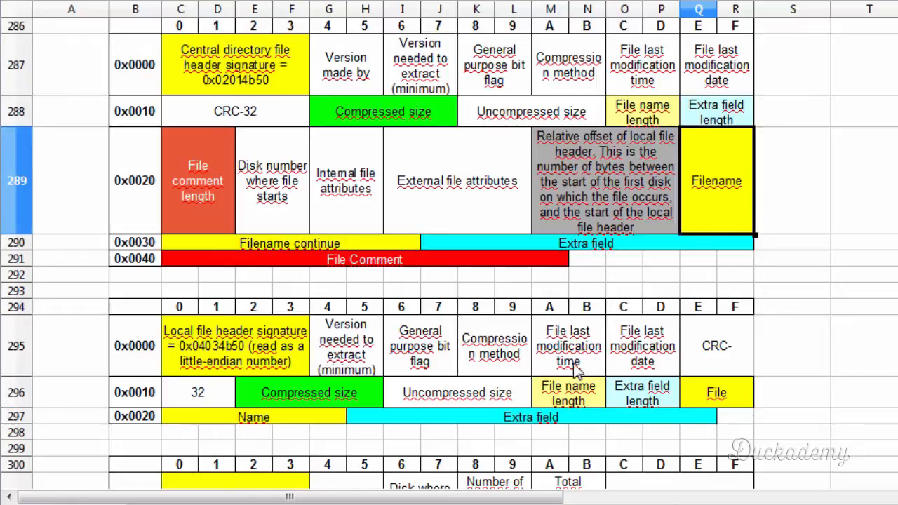
left_click(466, 242)
left_click(485, 418)
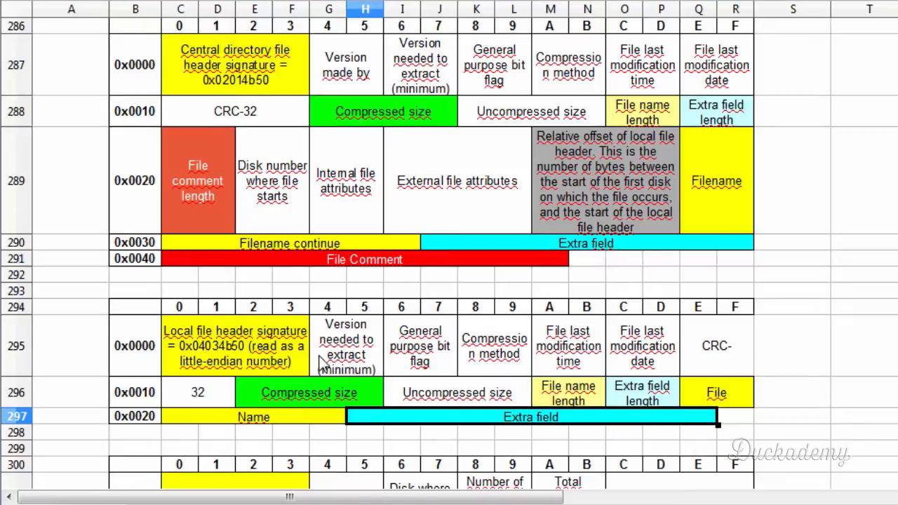
- Highlight the row 0x0020 fields exclusive to the central directory header, from file comment length to relative offset of local file header
left_click_drag(212, 193, 446, 191)
left_click_drag(184, 199, 455, 192)
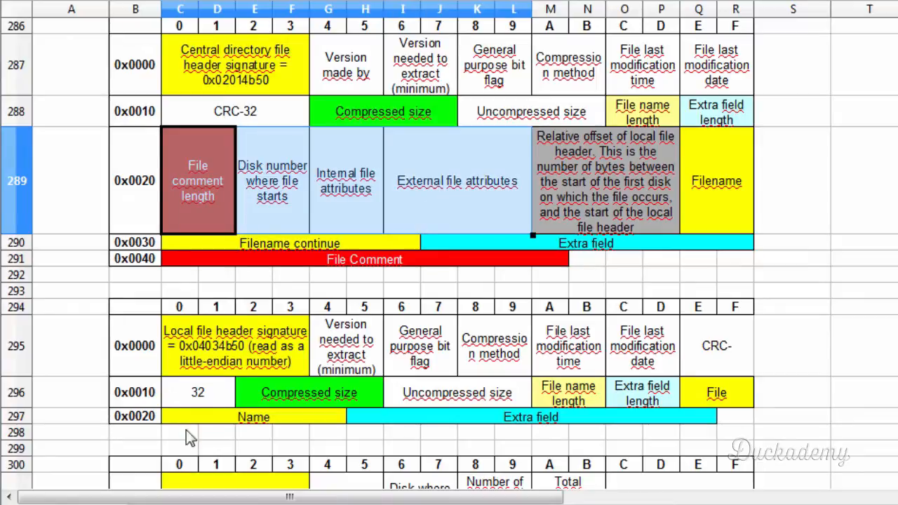
left_click(193, 186)
left_click_drag(245, 196, 427, 190)
left_click(601, 194)
left_click_drag(600, 193, 215, 195)
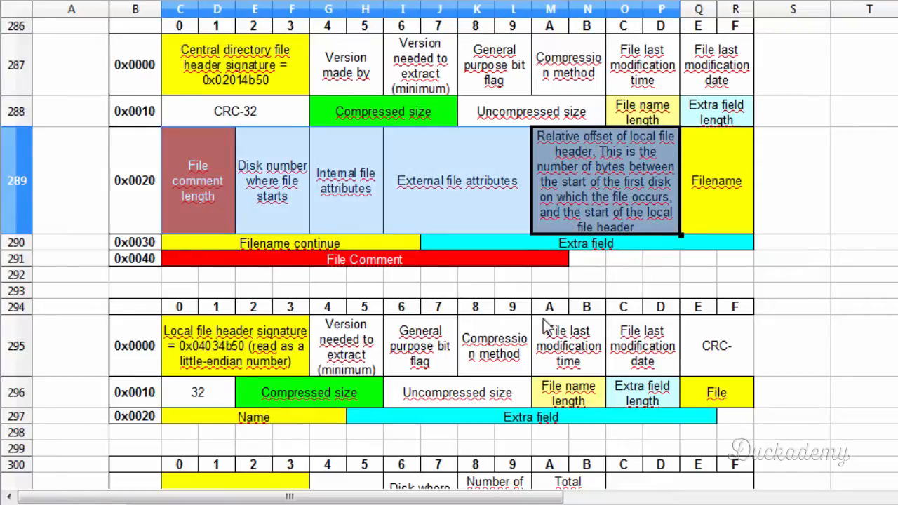
left_click(621, 247)
- Examine the file comment length, starting disk number and internal file attributes fields of the central directory header
left_click(199, 189)
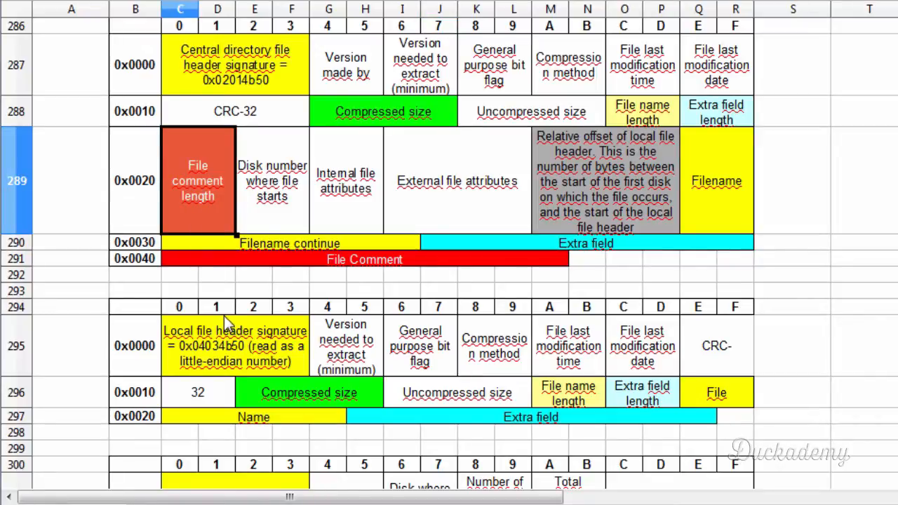
left_click(256, 171)
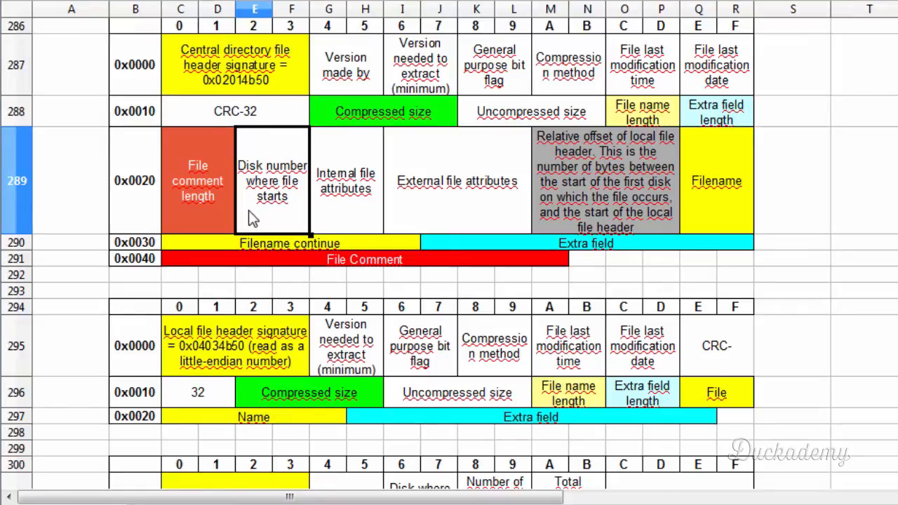
left_click(334, 208)
left_click(282, 198)
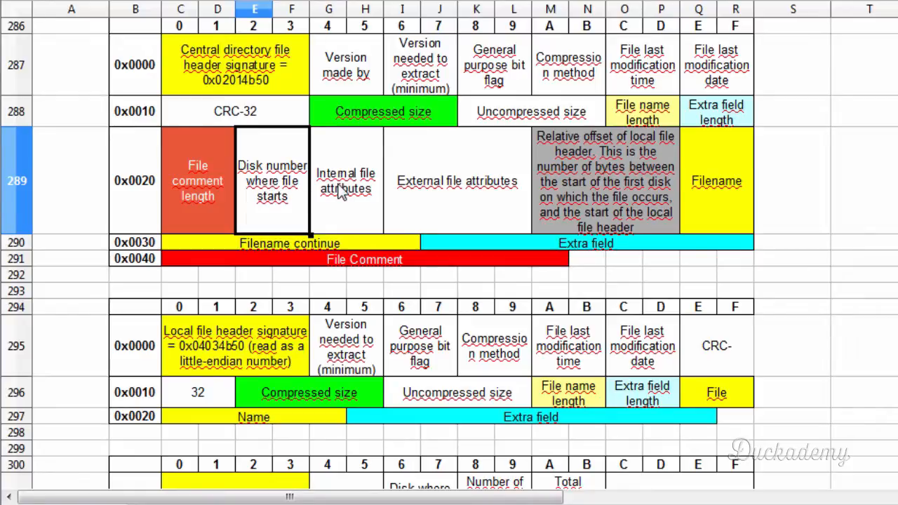
left_click(333, 219)
left_click(297, 214)
left_click(359, 187)
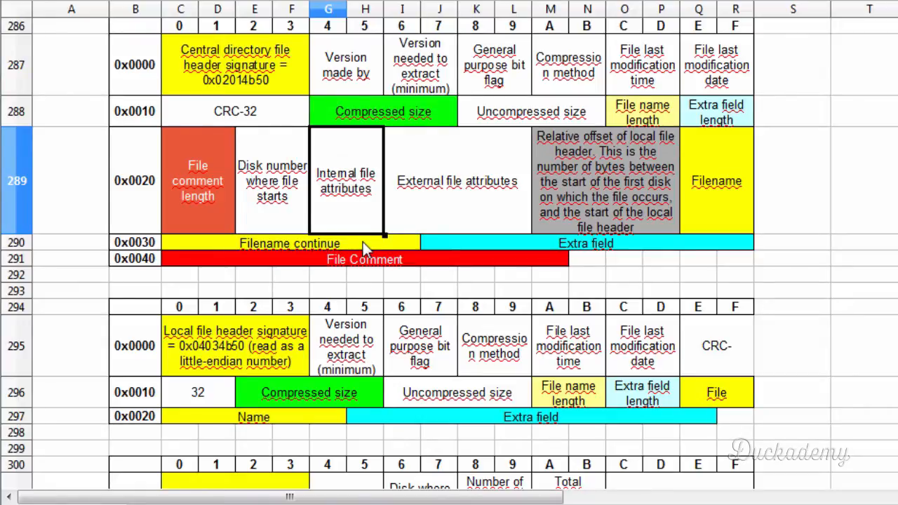
- Examine the central directory's filename fields and compare its internal file attributes with its external file attributes
left_click(707, 197)
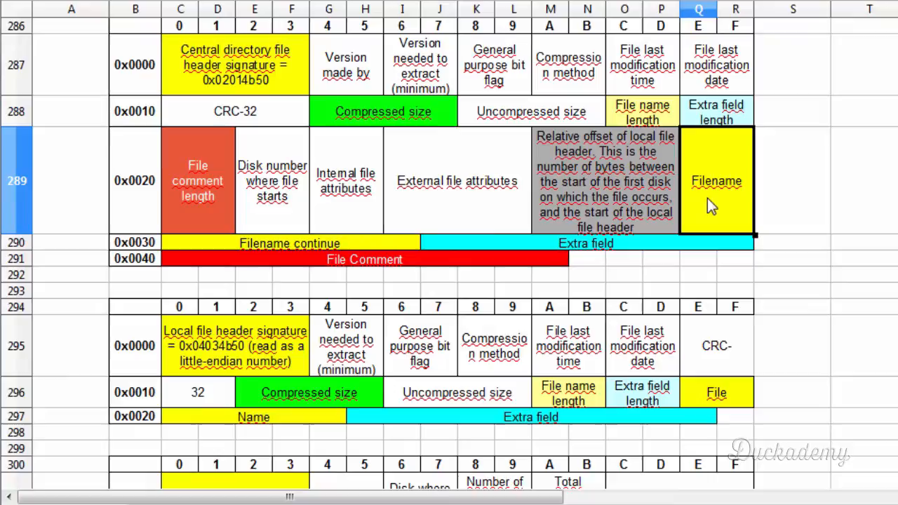
left_click(354, 245)
left_click(326, 179)
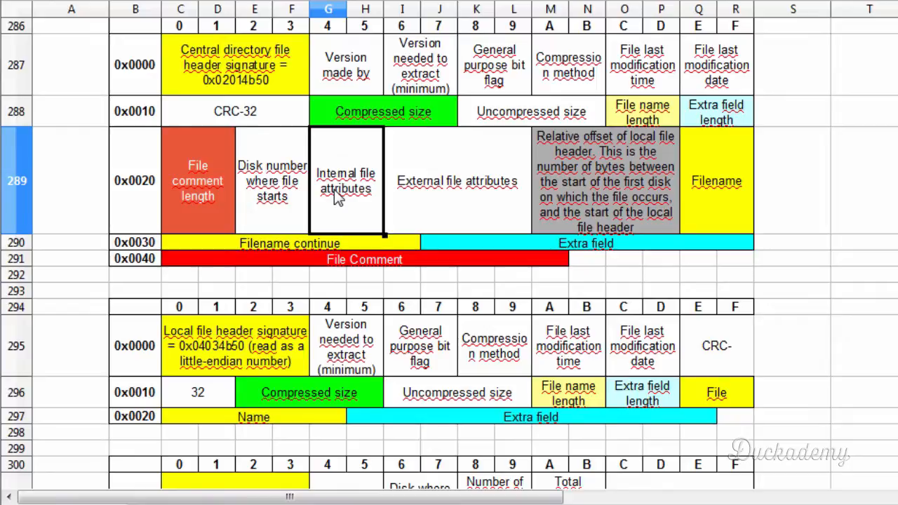
left_click(407, 207)
left_click(367, 203)
left_click(435, 202)
left_click(361, 202)
left_click(430, 186)
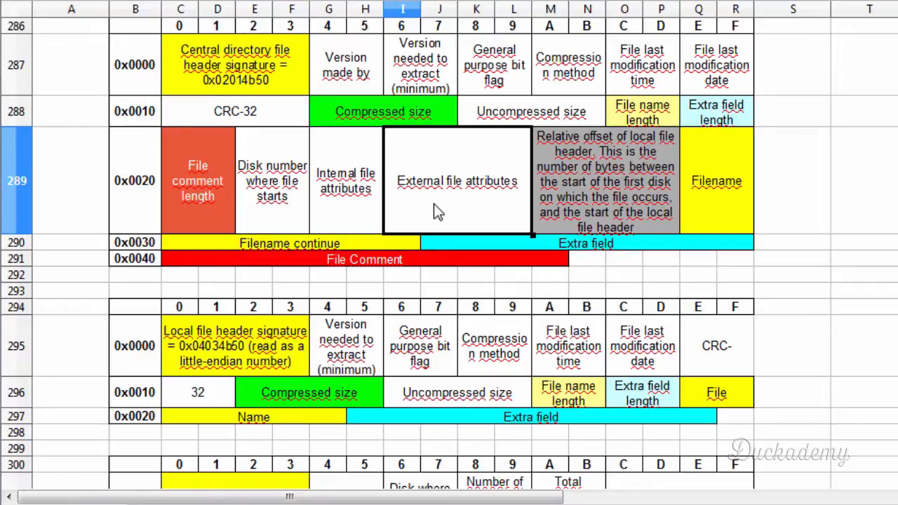
- Examine the central directory's relative offset of local file header field alongside the zip structure diagram and the local file header signature
left_click(605, 180)
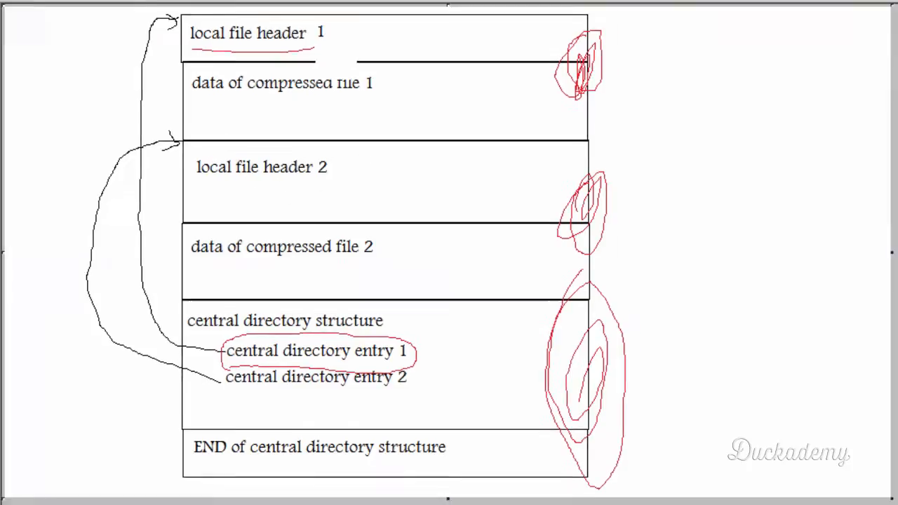
left_click(866, 7)
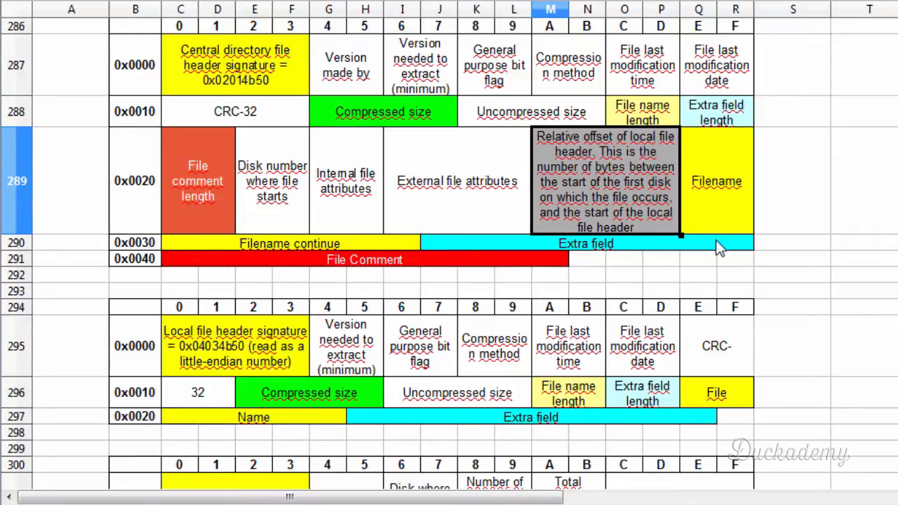
left_click(250, 340)
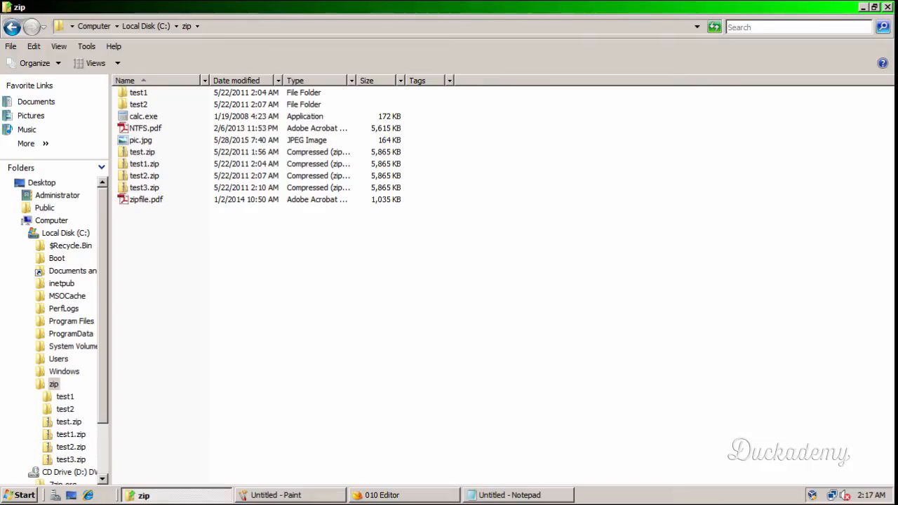
- Duplicate test3.zip in the C:\zip folder and rename the copy to test4.zip
left_click(373, 495)
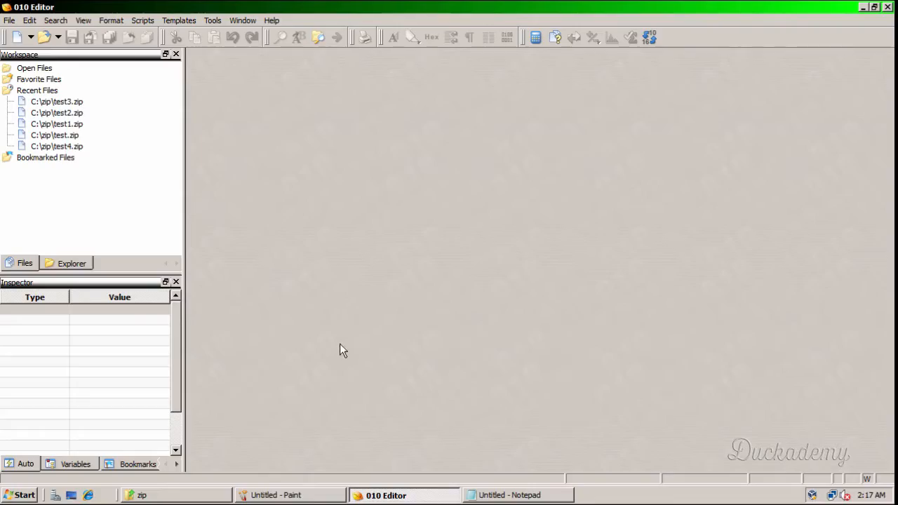
left_click(154, 494)
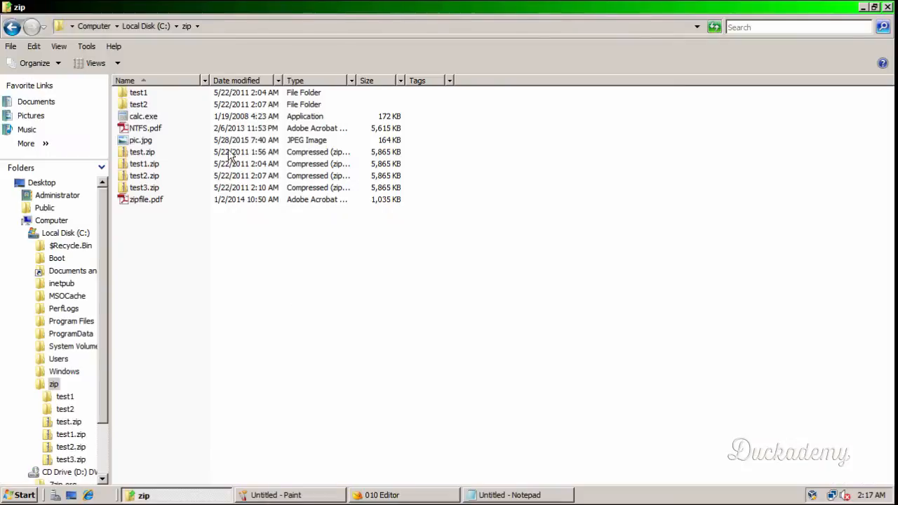
left_click(136, 189)
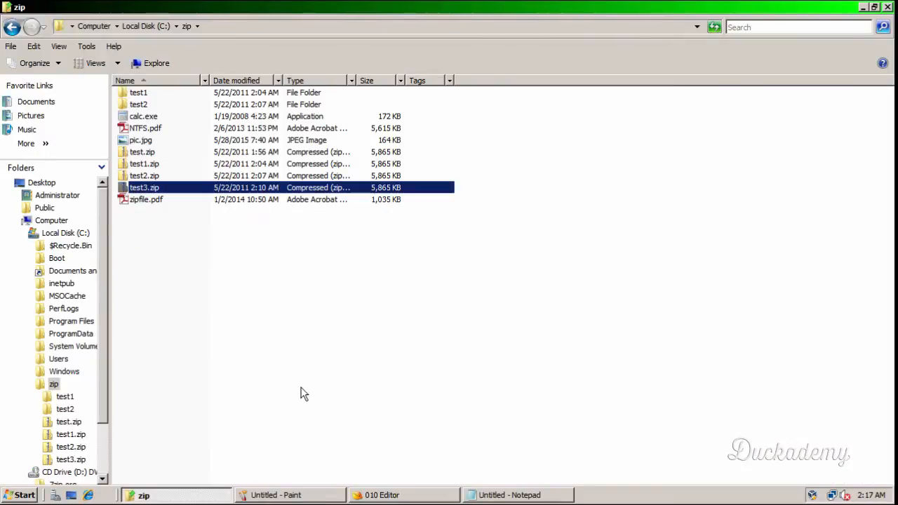
left_click(193, 253)
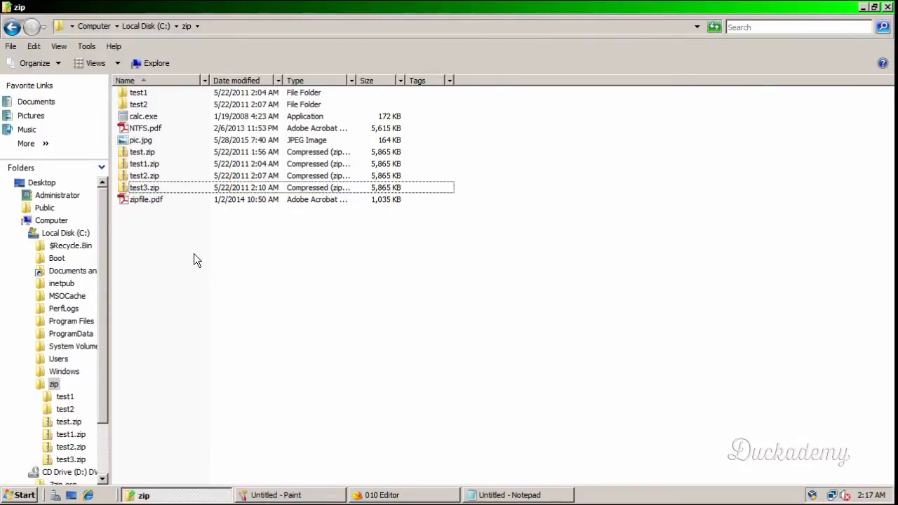
key("ctrl+v")
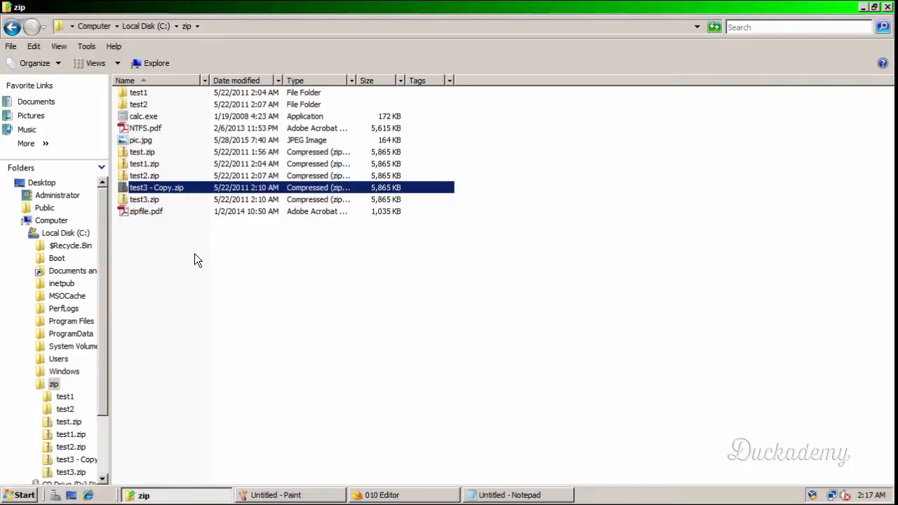
key("F2")
key("Right")
key("BackSpace")
key("BackSpace")
key("BackSpace")
key("BackSpace")
key("BackSpace")
key("BackSpace")
key("BackSpace")
key("BackSpace")
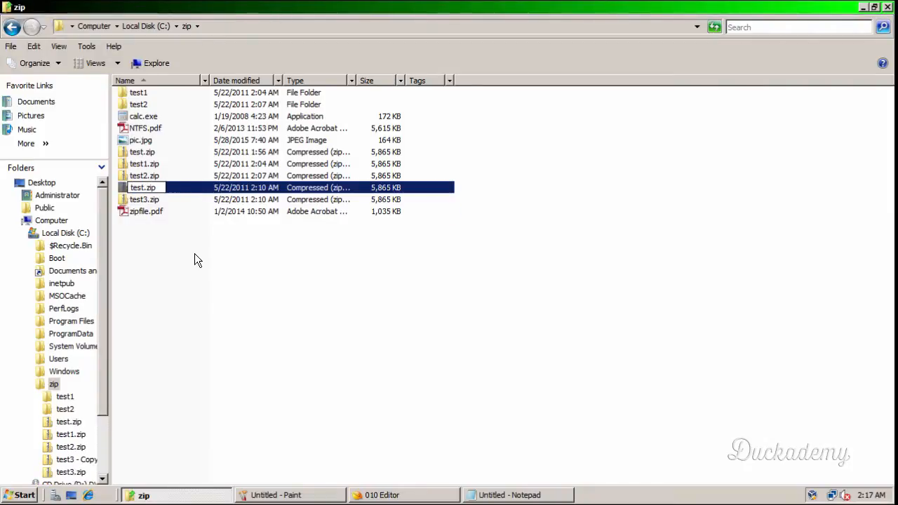
type("4")
key("Return")
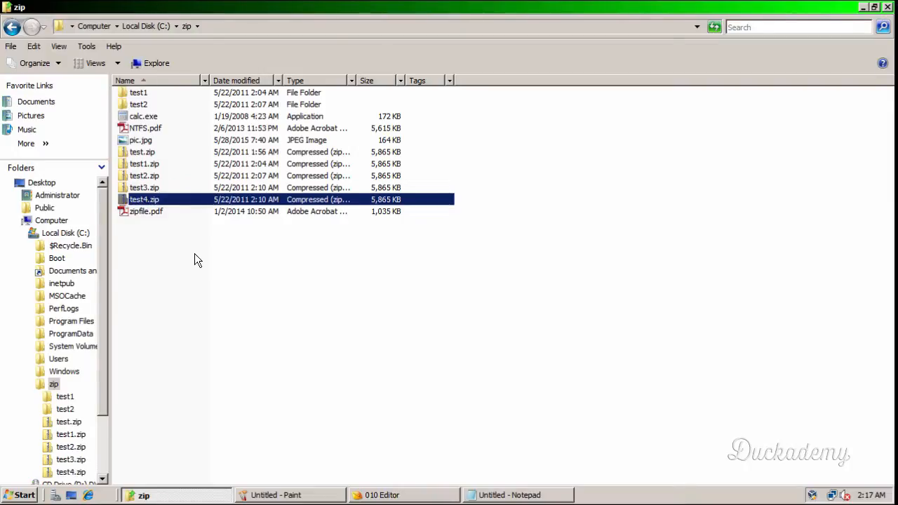
- Open test3.zip from the zip folder in 010 Editor
left_click(162, 188)
right_click(162, 186)
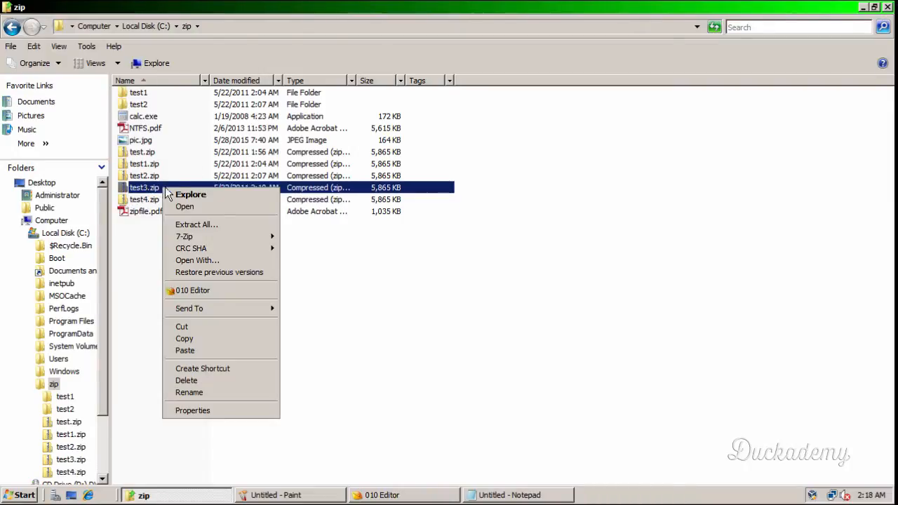
left_click(205, 289)
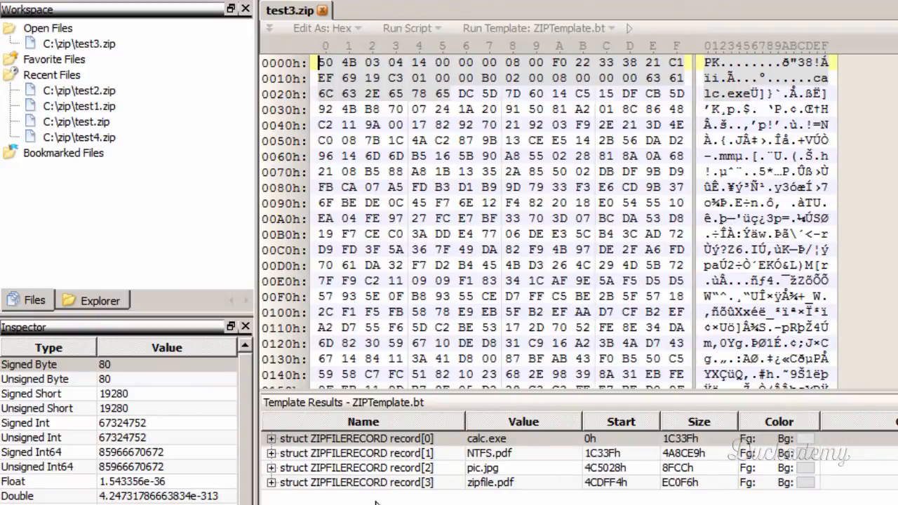
- Examine the byte ranges of the ZIPFILERECORD entries for calc.exe, NTFS.pdf, pic.jpg and zipfile.pdf in test3.zip
left_click(349, 441)
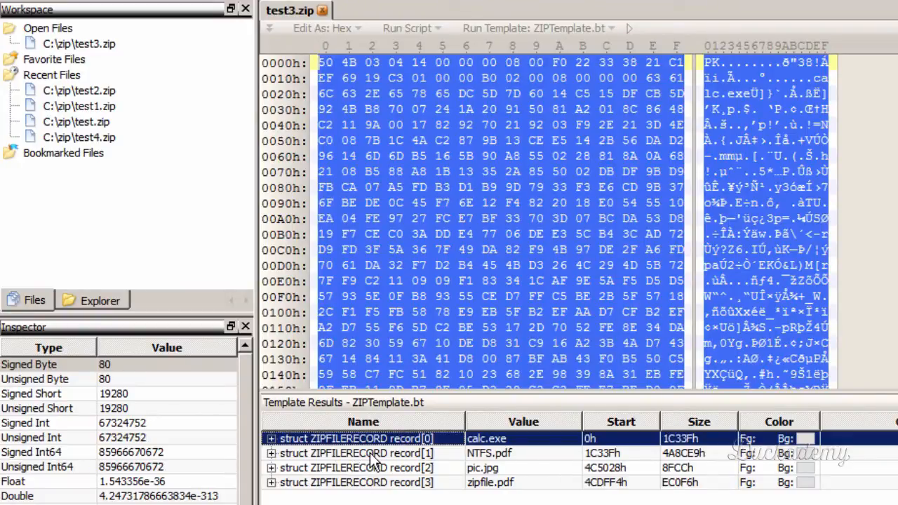
left_click(370, 454)
left_click(372, 468)
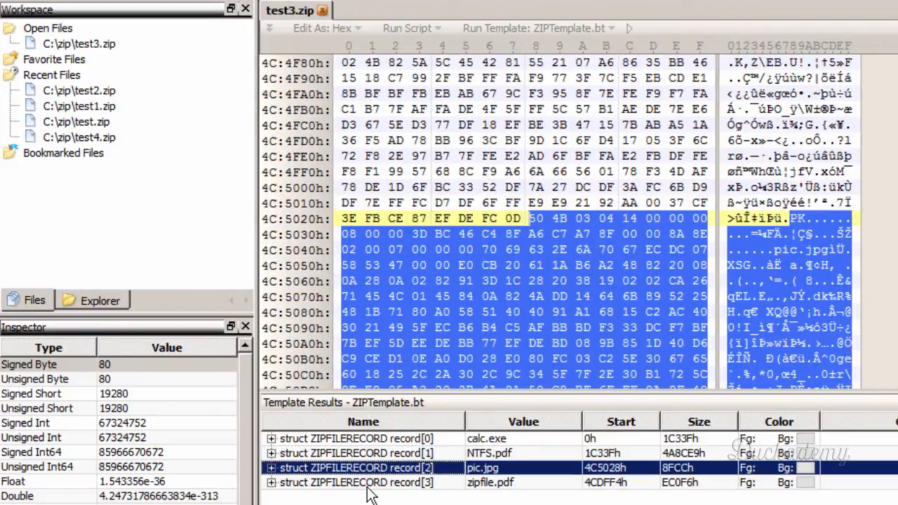
left_click(370, 484)
left_click(393, 439)
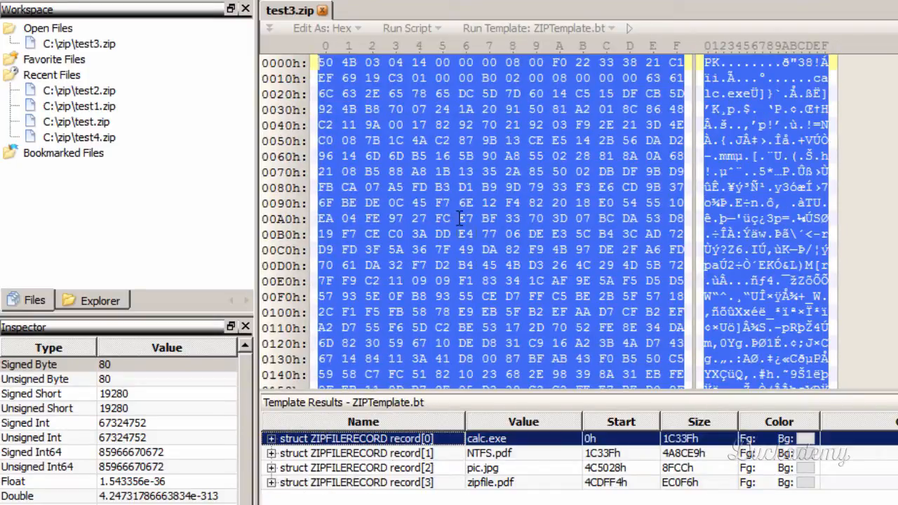
left_click(365, 453)
left_click(372, 468)
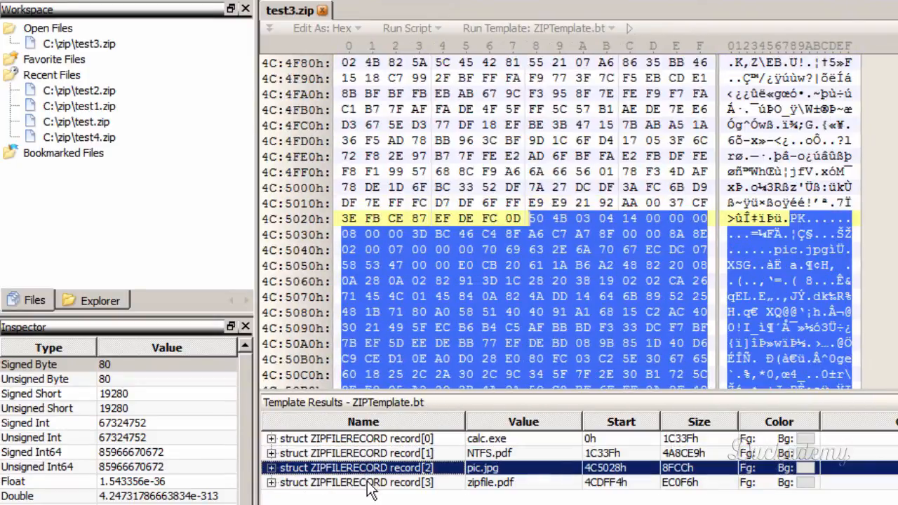
left_click(375, 438)
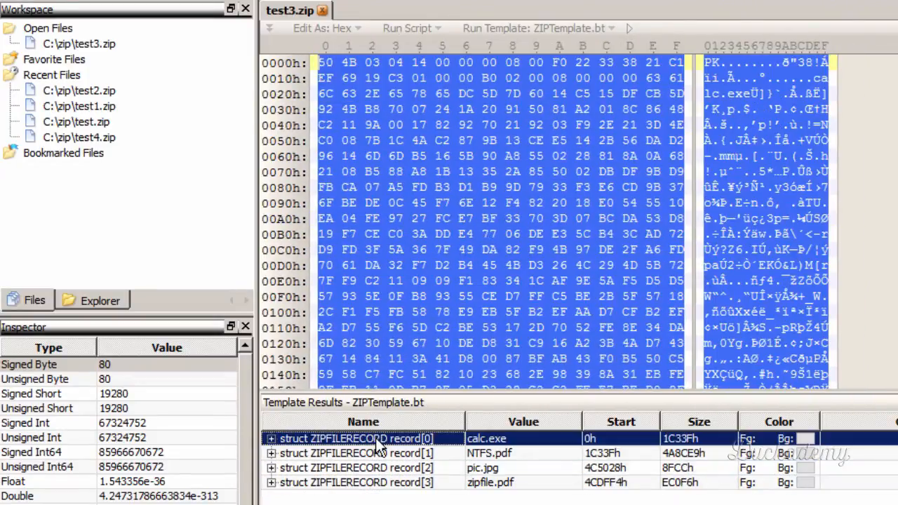
- Highlight calc.exe's local file header bytes, from the PK signature through the end of its filename, and check the zip structure diagram
left_click(327, 78)
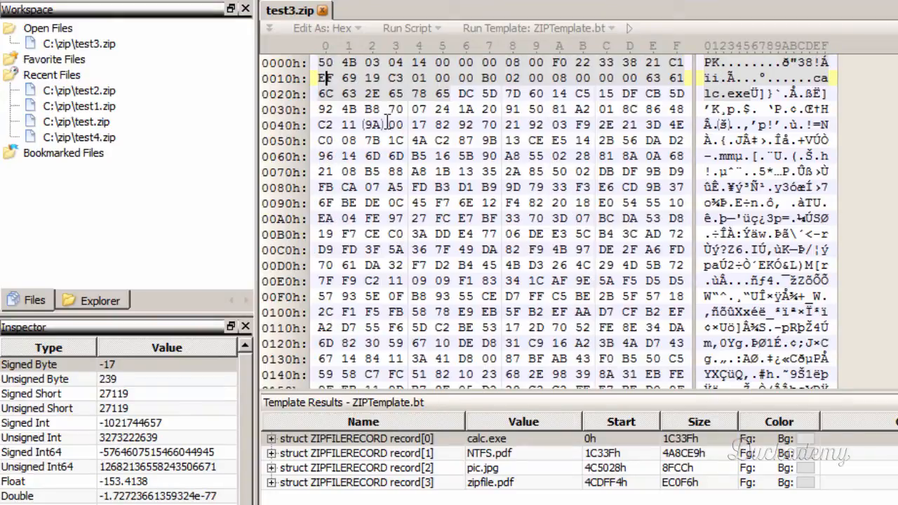
left_click_drag(442, 93, 327, 62)
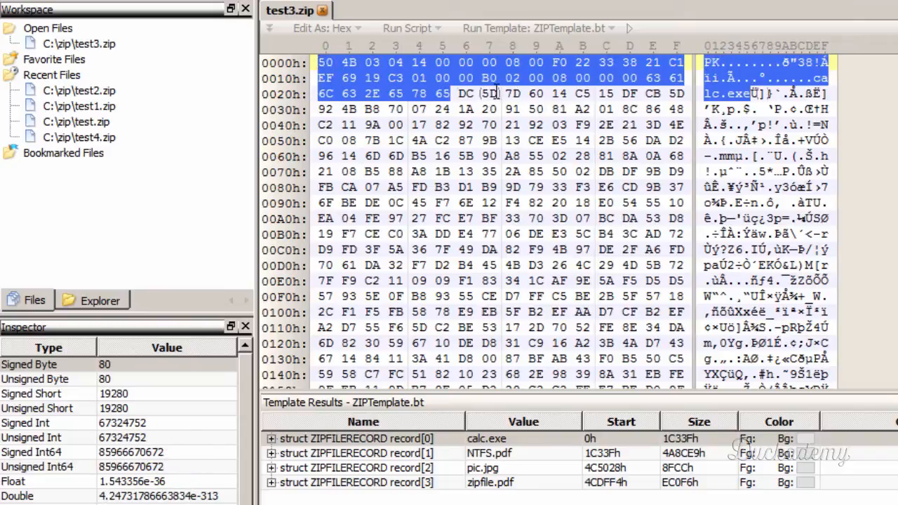
left_click(452, 93)
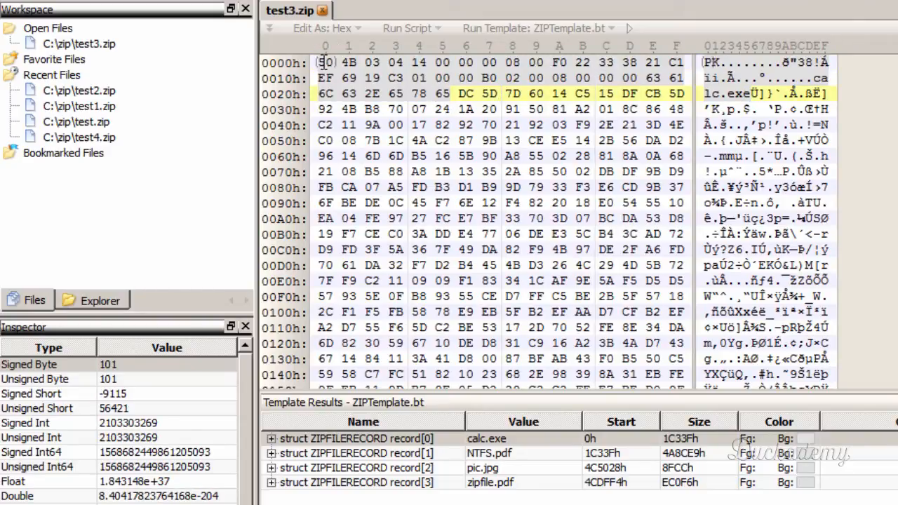
left_click_drag(324, 62, 440, 98)
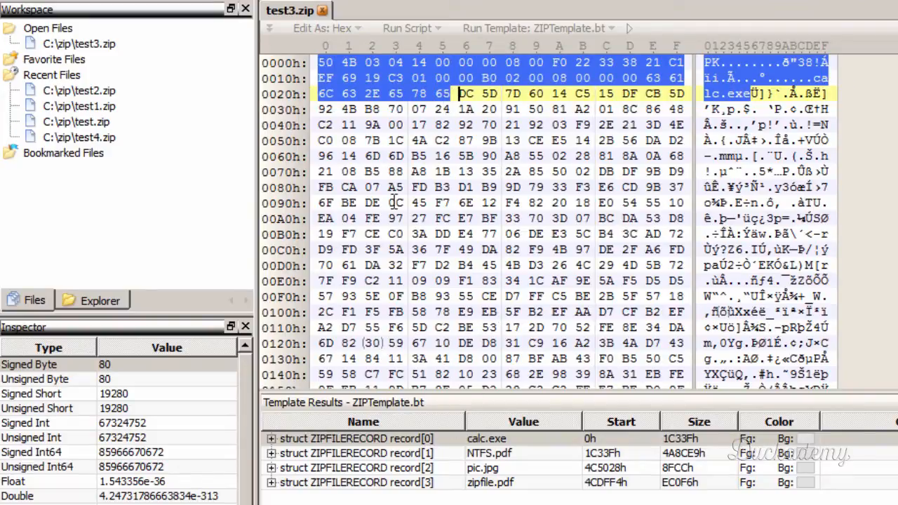
left_click(372, 78)
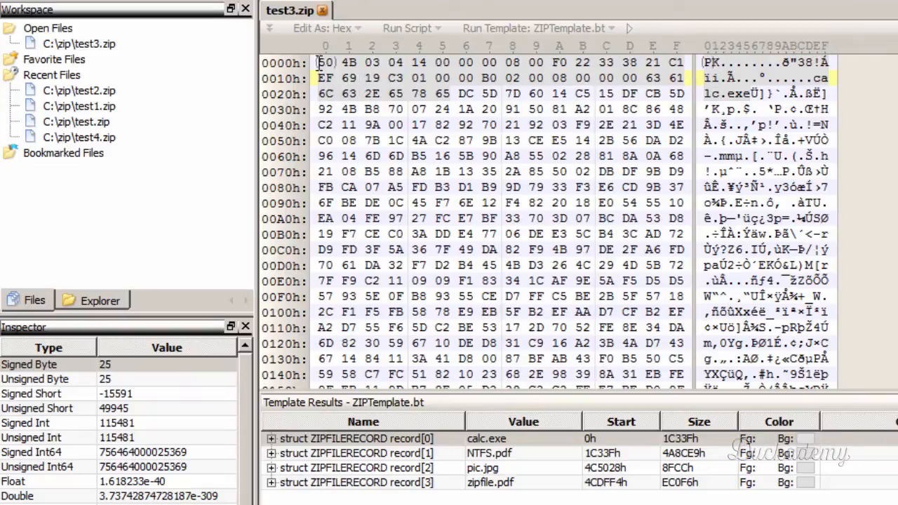
left_click_drag(320, 62, 444, 94)
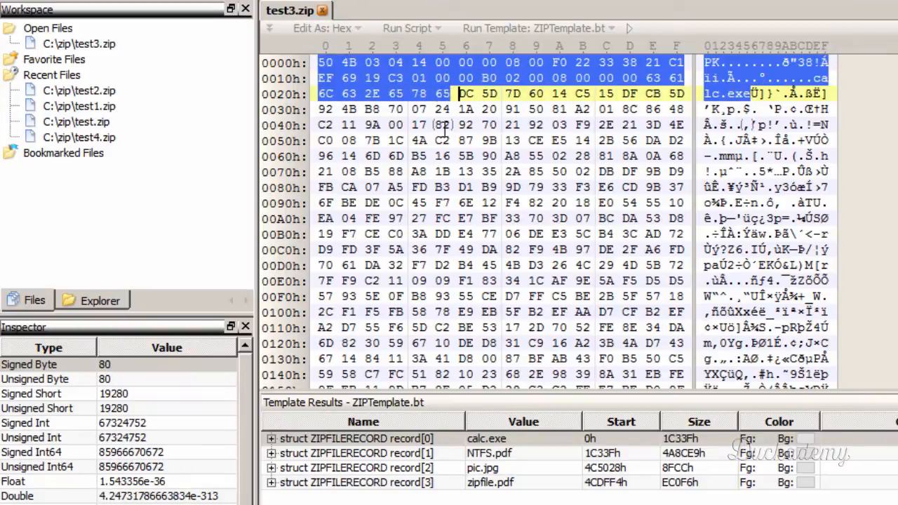
left_click(373, 93)
mouse_move(403, 64)
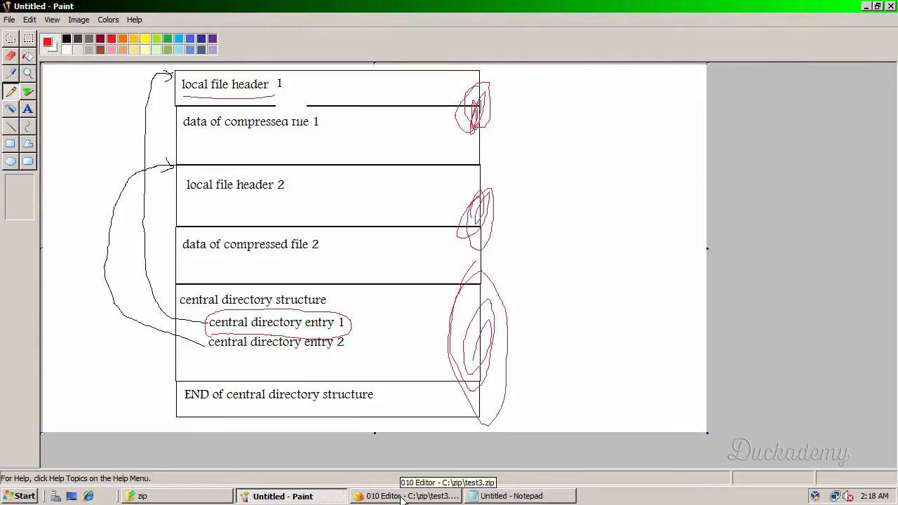
- Go to zipfile.pdf's record in test3.zip and highlight its local file header from the PK signature through the filename
left_click(403, 497)
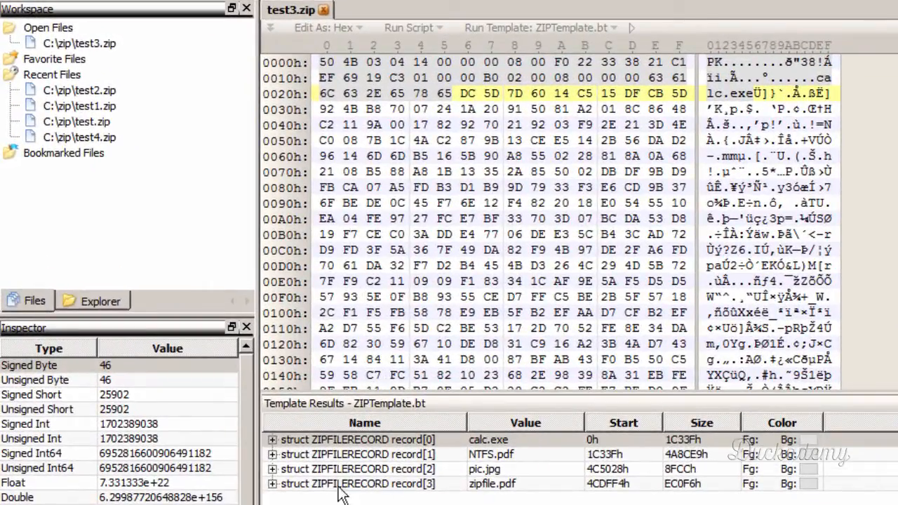
left_click(326, 491)
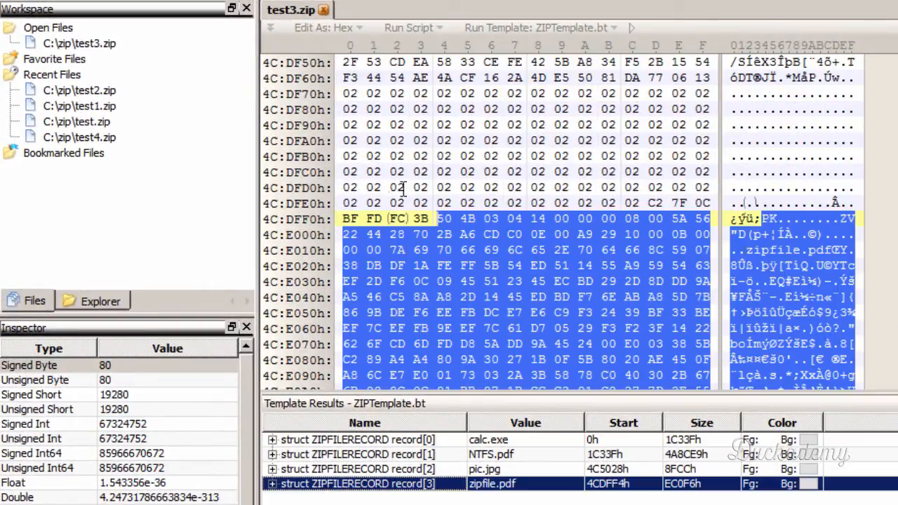
left_click(453, 216)
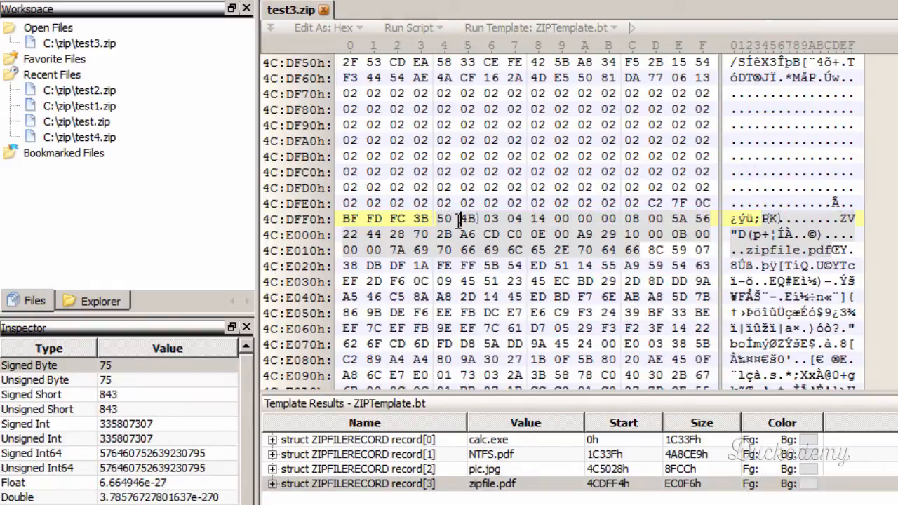
left_click_drag(439, 219, 637, 254)
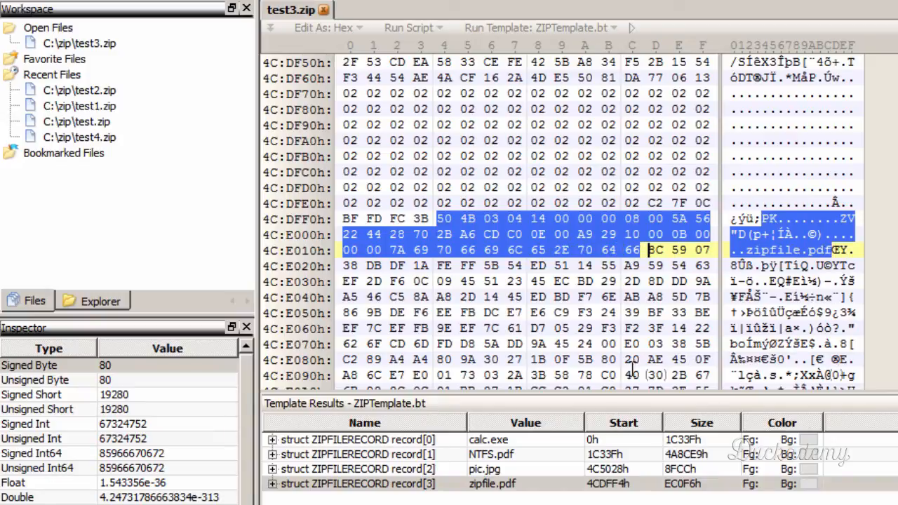
- Look up the compressed size field in the local file header table and select its bytes CD C0 0E 00 in zipfile.pdf's header
key("alt+Tab")
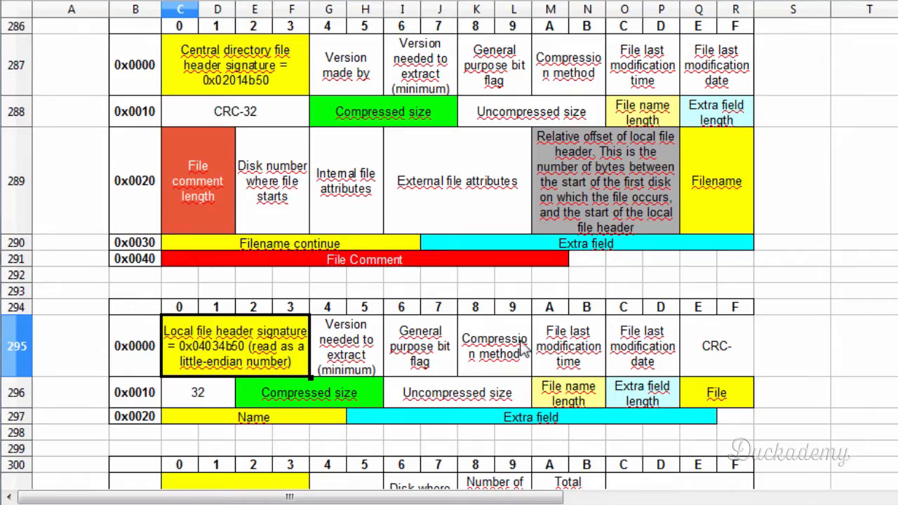
left_click(317, 394)
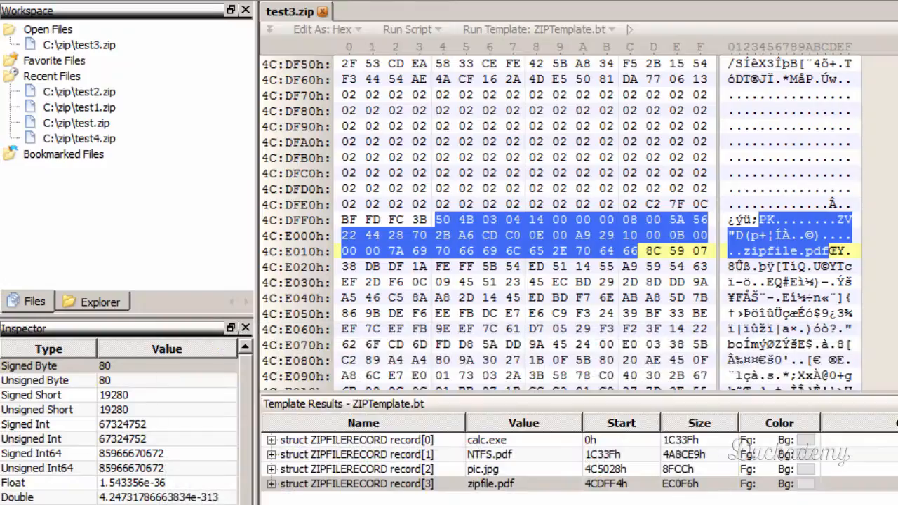
left_click(442, 235)
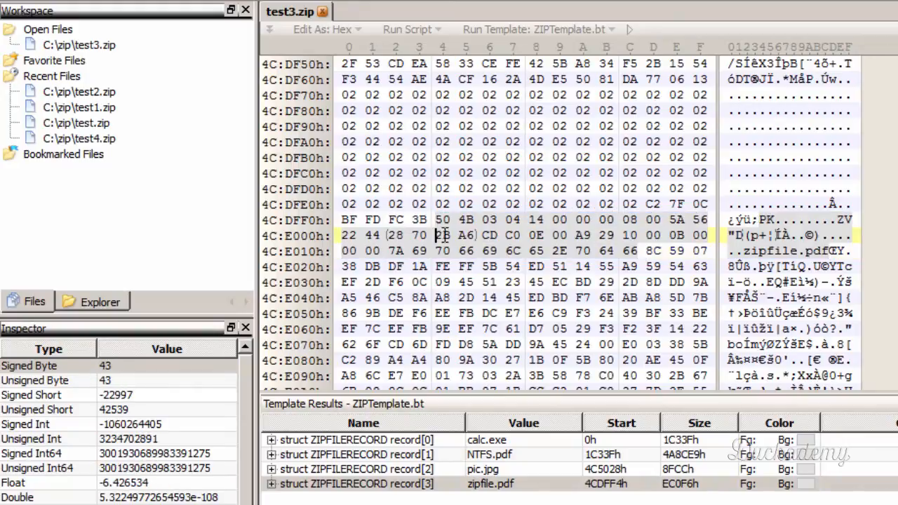
left_click_drag(485, 236, 570, 235)
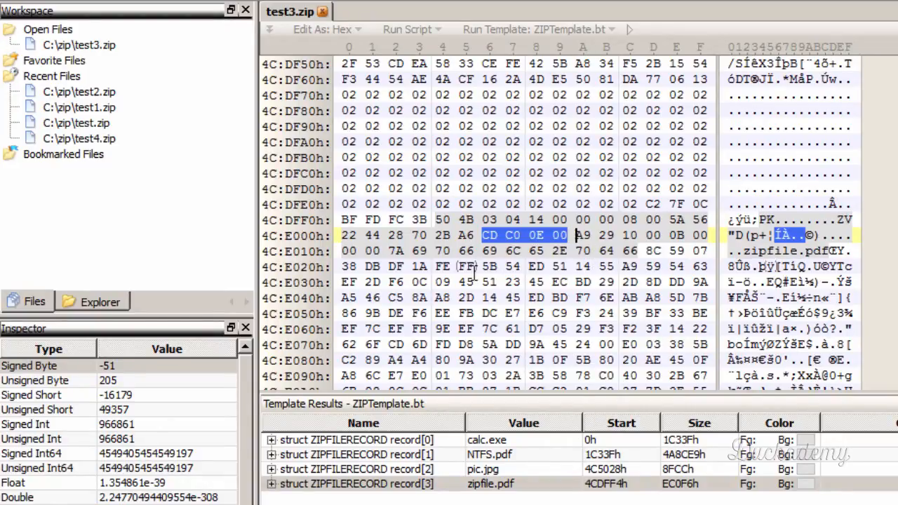
- Locate the start of zipfile.pdf's compressed data after its filename, and select the header's four compressed size bytes again
left_click(649, 251)
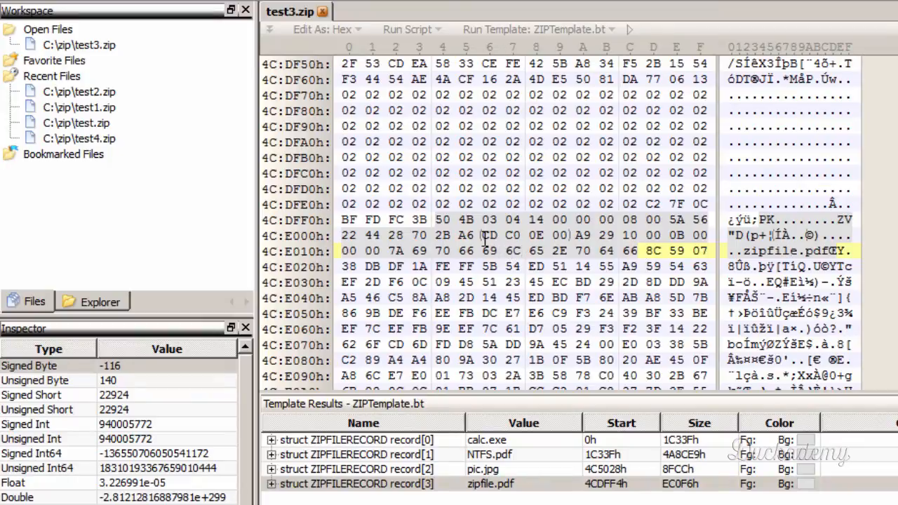
mouse_move(645, 252)
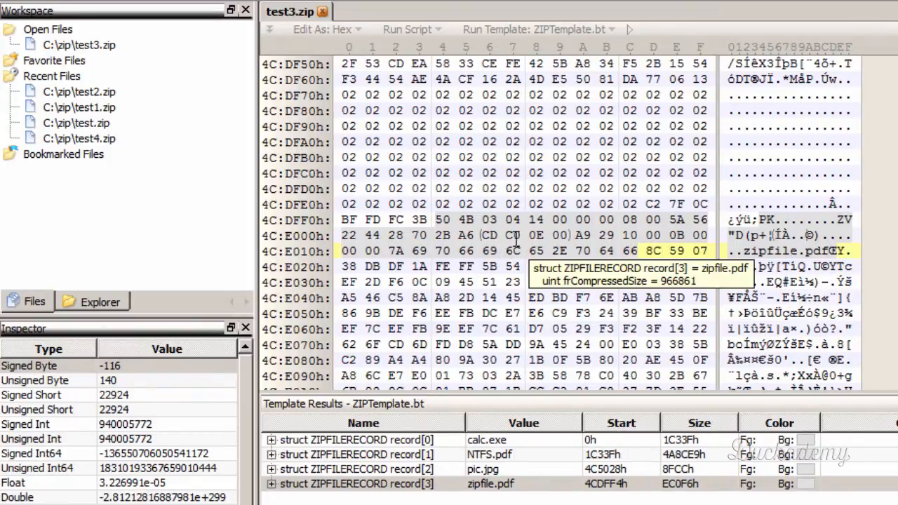
left_click_drag(485, 236, 566, 238)
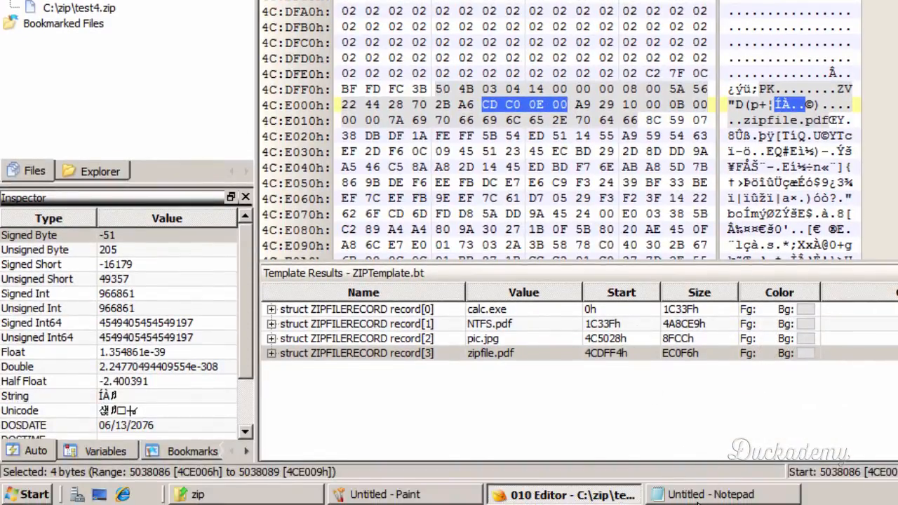
- In Notepad, write the sum of zipfile.pdf's data start offset and compressed size as "4cE01D + 000Ec0CD ="
left_click(696, 495)
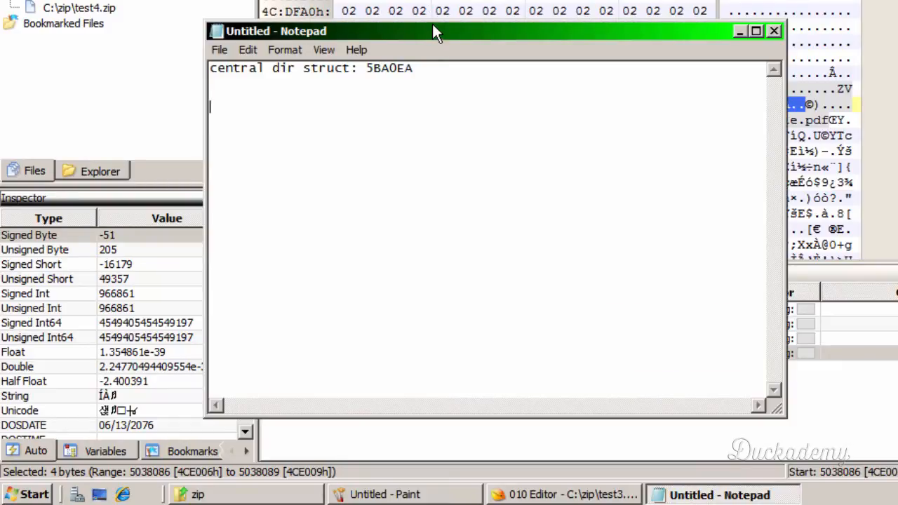
left_click_drag(481, 30, 650, 209)
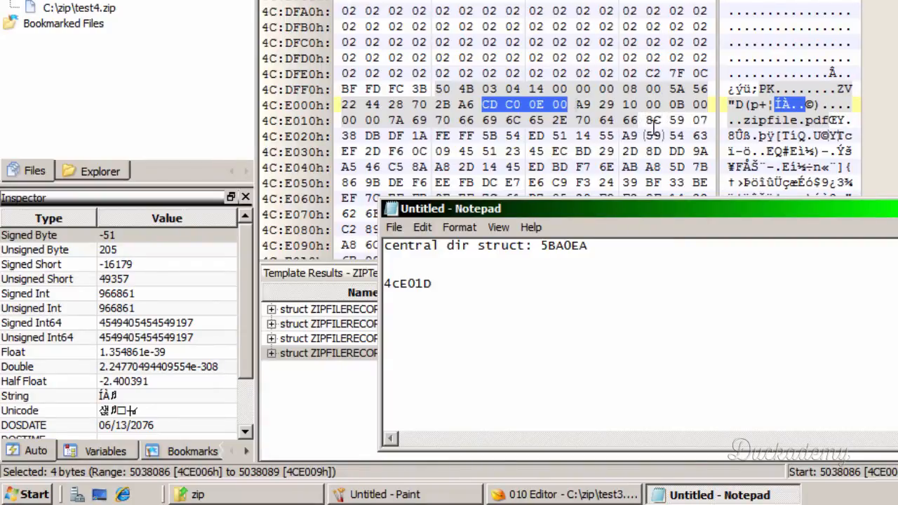
left_click(653, 120)
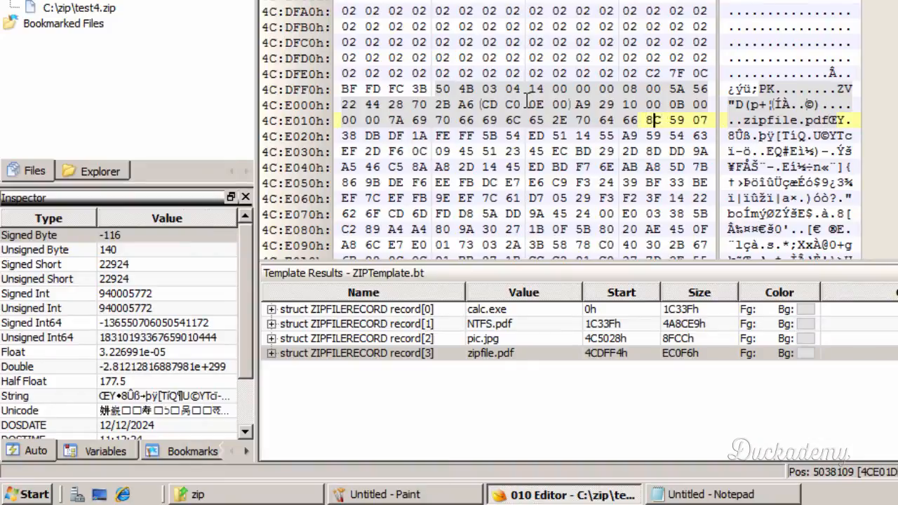
left_click_drag(489, 104, 564, 105)
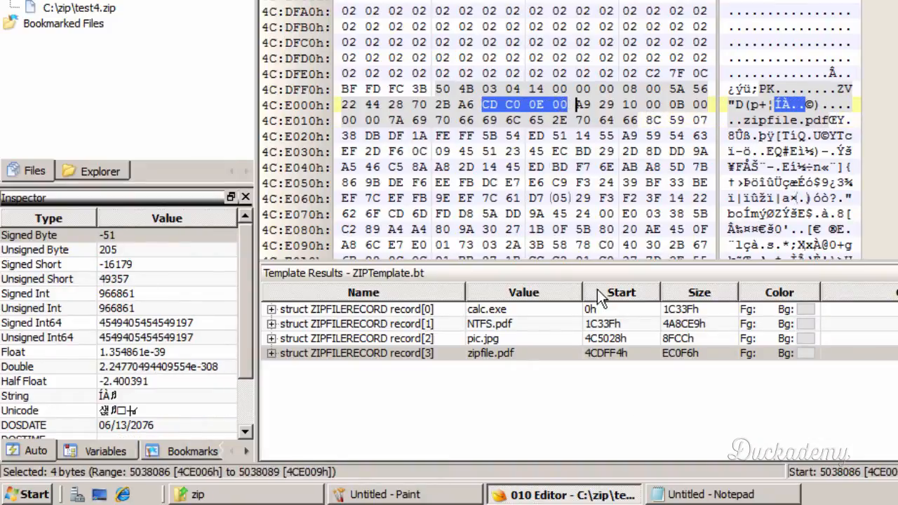
left_click(673, 493)
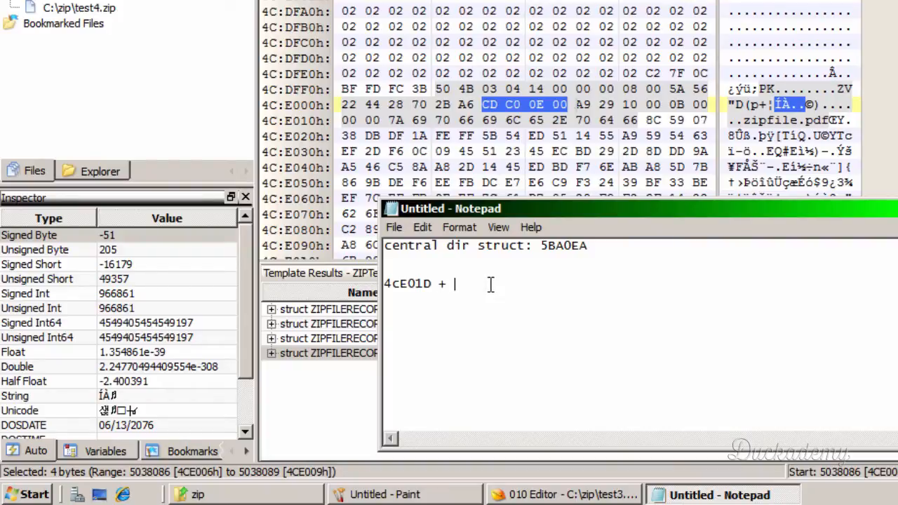
type("00")
type("&")
- Open Calculator in hexadecimal mode and enter zipfile.pdf's data start offset 4CE01D
left_click(18, 496)
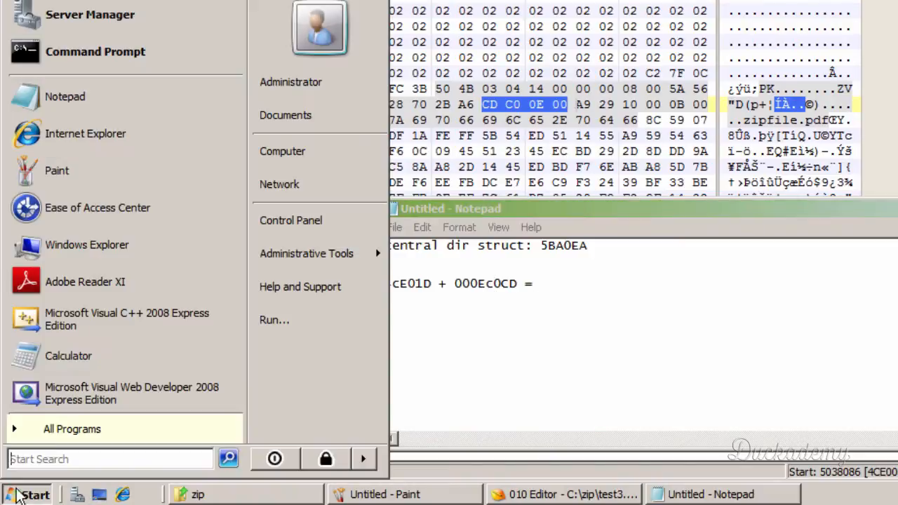
left_click(106, 351)
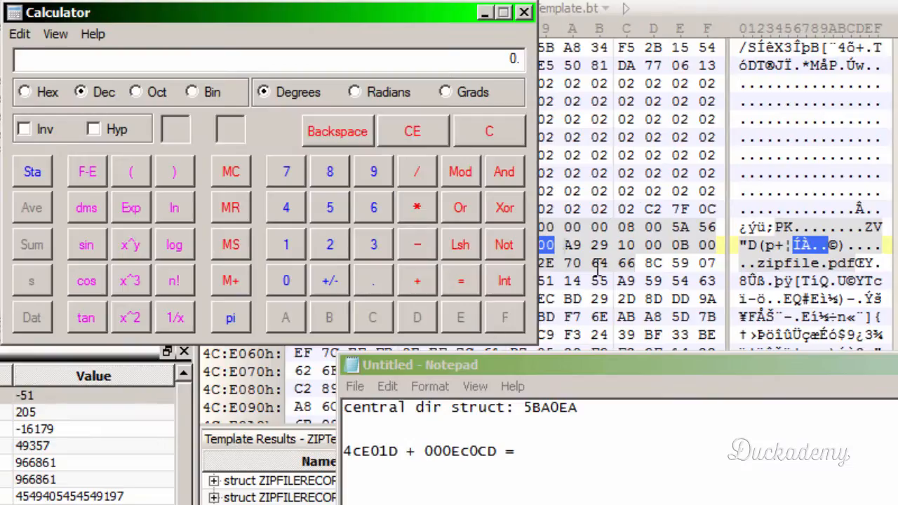
left_click(41, 97)
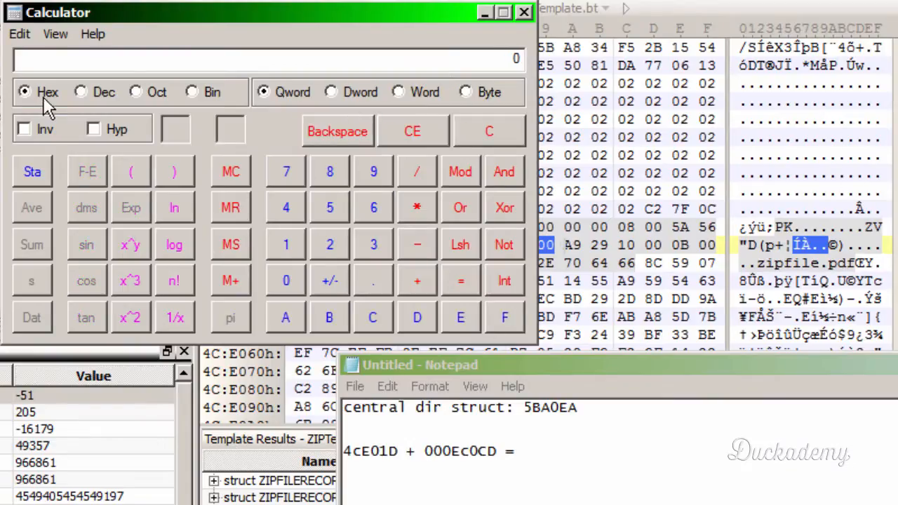
left_click(287, 211)
left_click(382, 319)
left_click(464, 320)
left_click(295, 284)
left_click(295, 246)
left_click(419, 320)
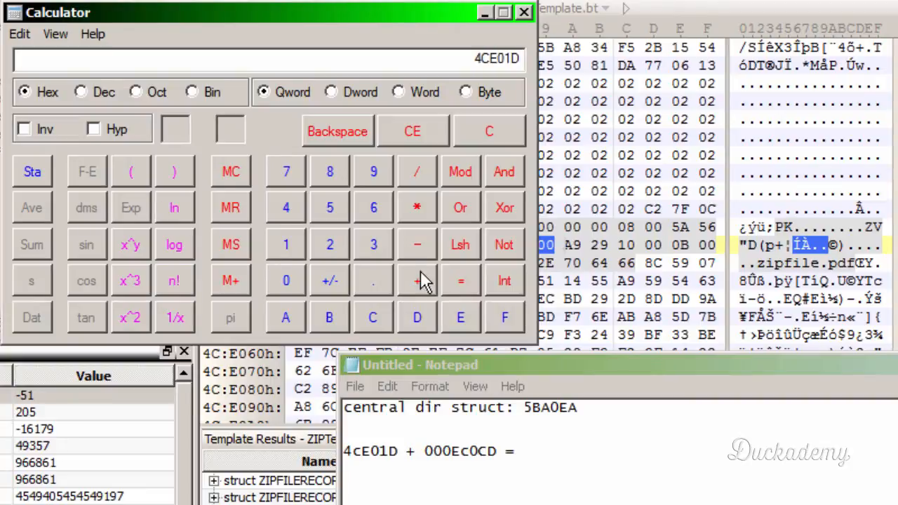
- Add the compressed size EC0CD to the entered offset and calculate the sum
left_click(417, 282)
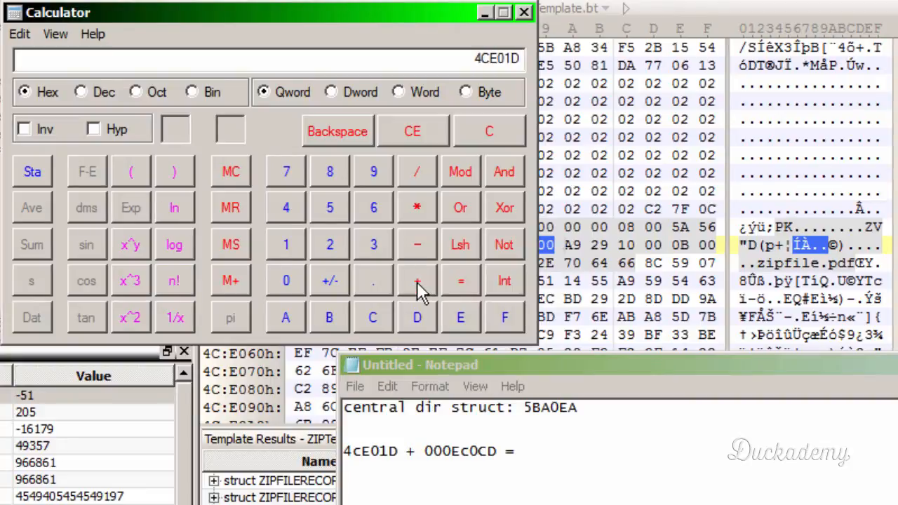
left_click(287, 282)
left_click(288, 282)
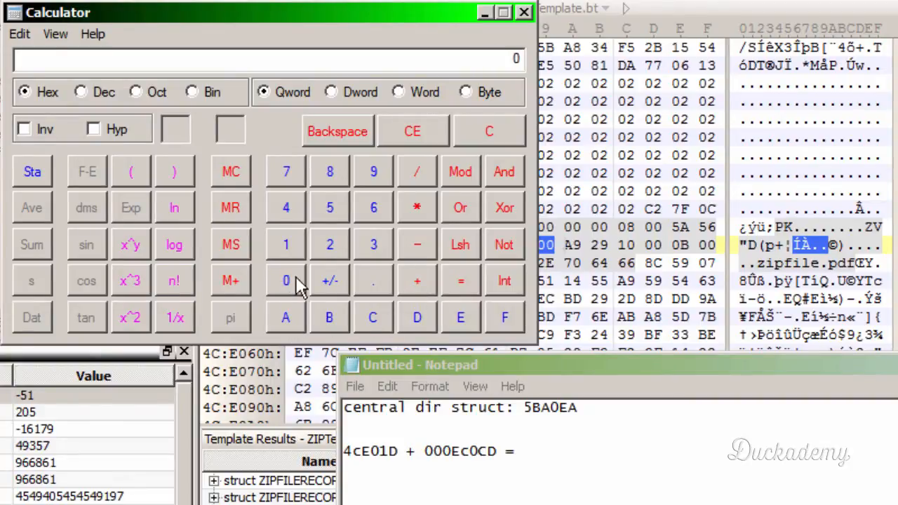
left_click(460, 319)
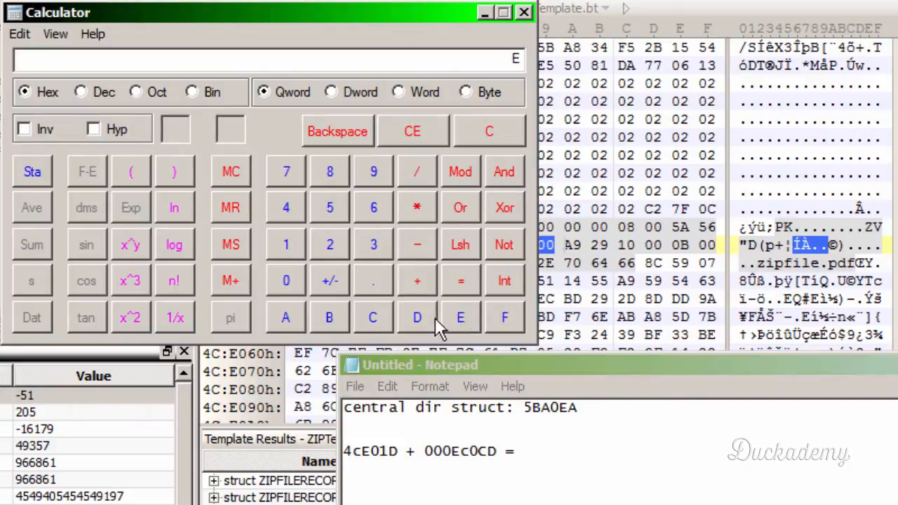
left_click(371, 321)
left_click(285, 285)
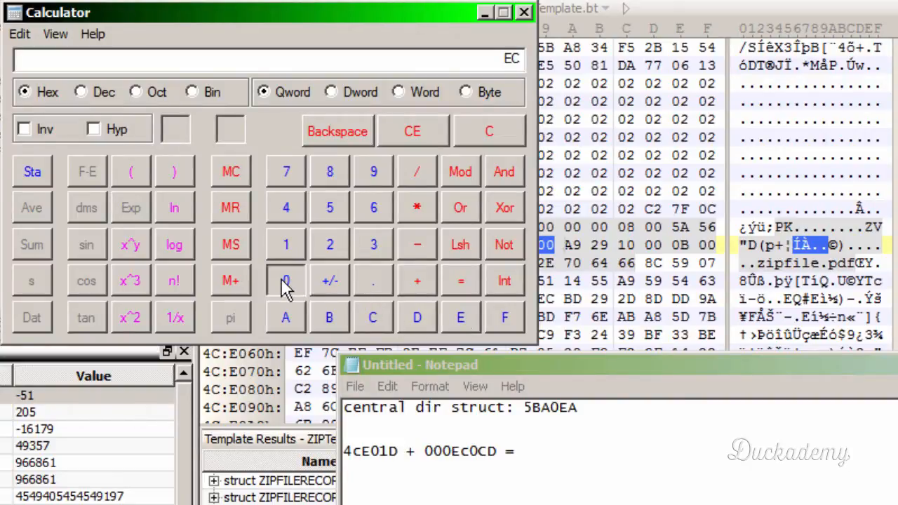
left_click(372, 318)
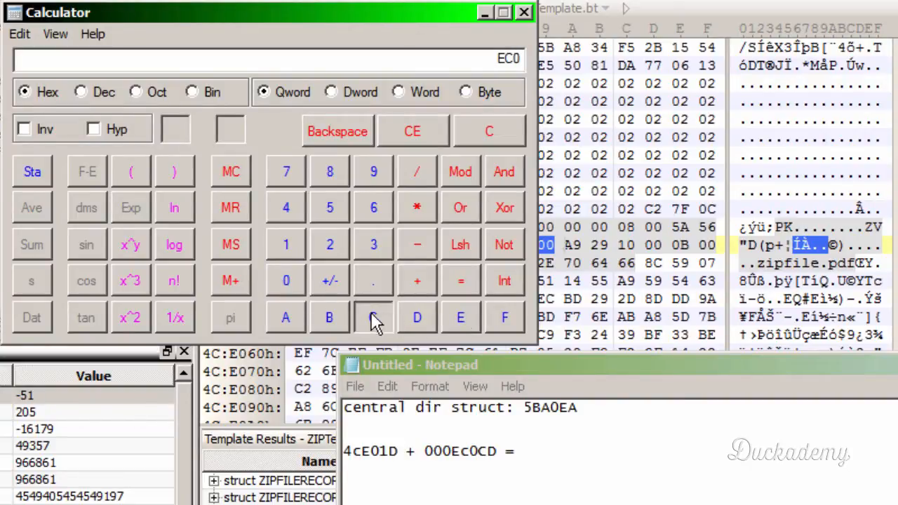
left_click(415, 321)
left_click(461, 282)
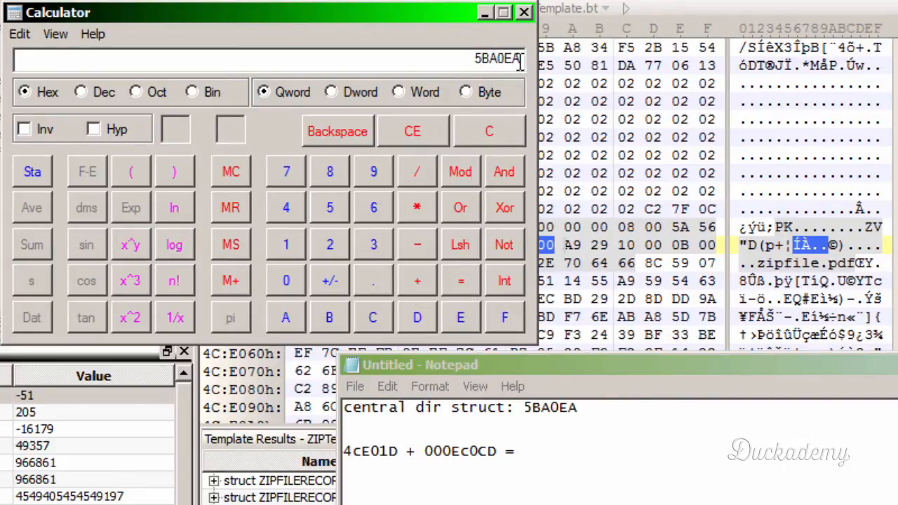
- Compare the sum with the central directory offset in Notepad, and complete the equation there with 5BA0EA
left_click(531, 407)
left_click_drag(531, 407, 583, 411)
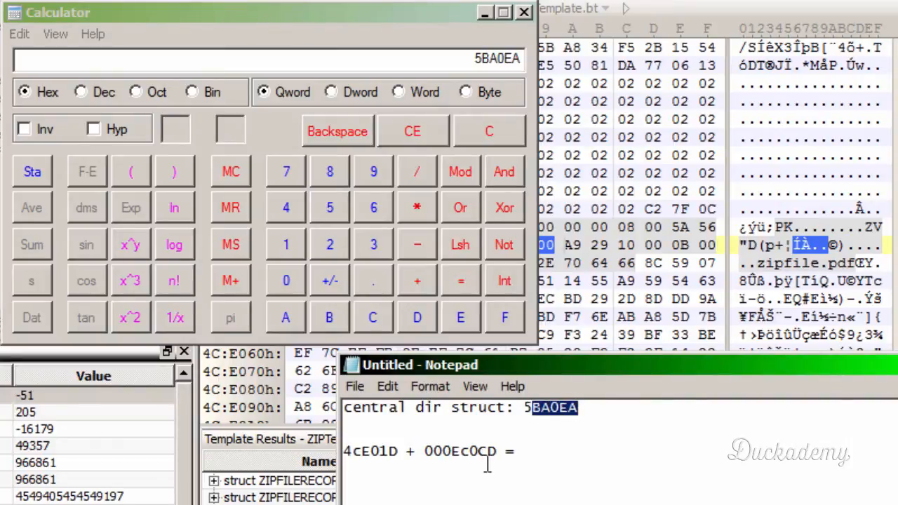
left_click(537, 444)
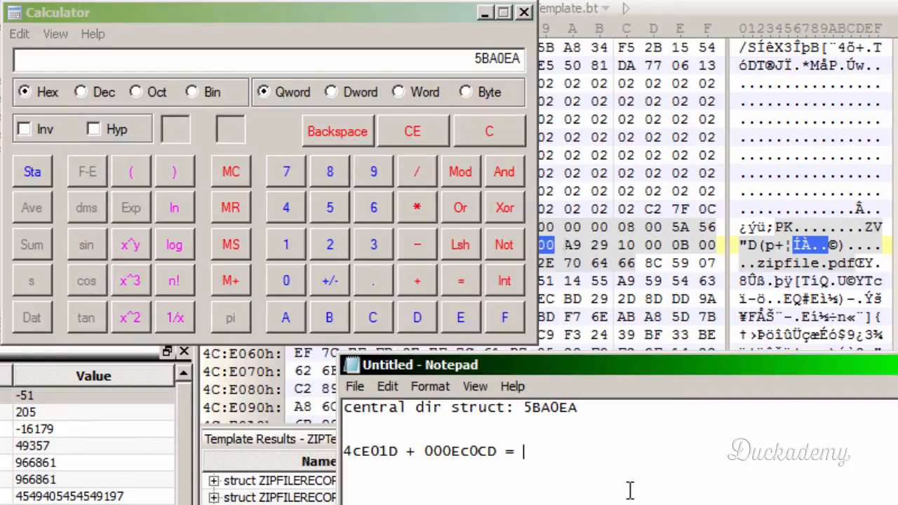
type("5BA0EA")
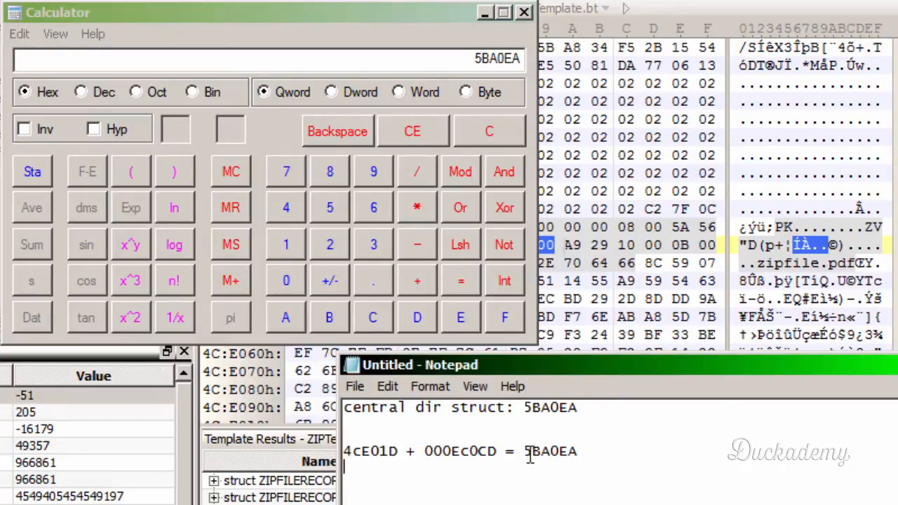
key("Return")
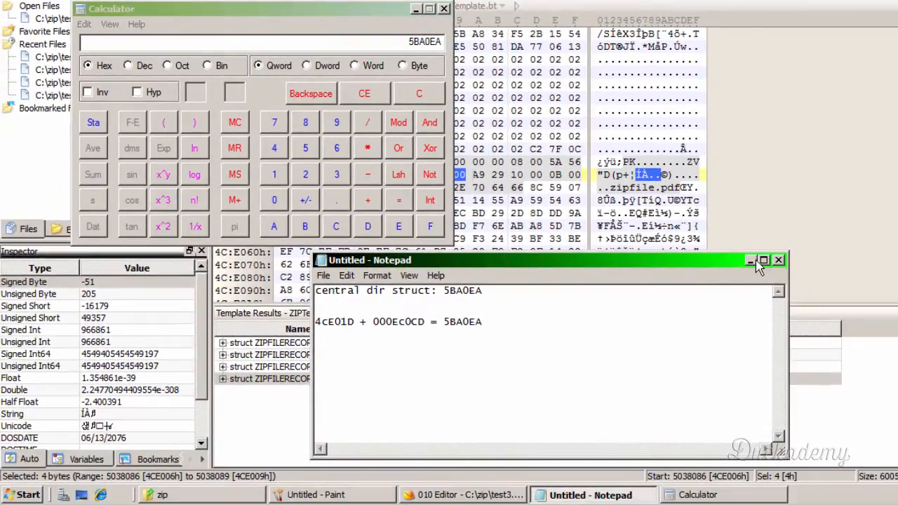
- Return to test3.zip in 010 Editor and place the cursor on the byte at offset 5BA0EA
left_click(754, 261)
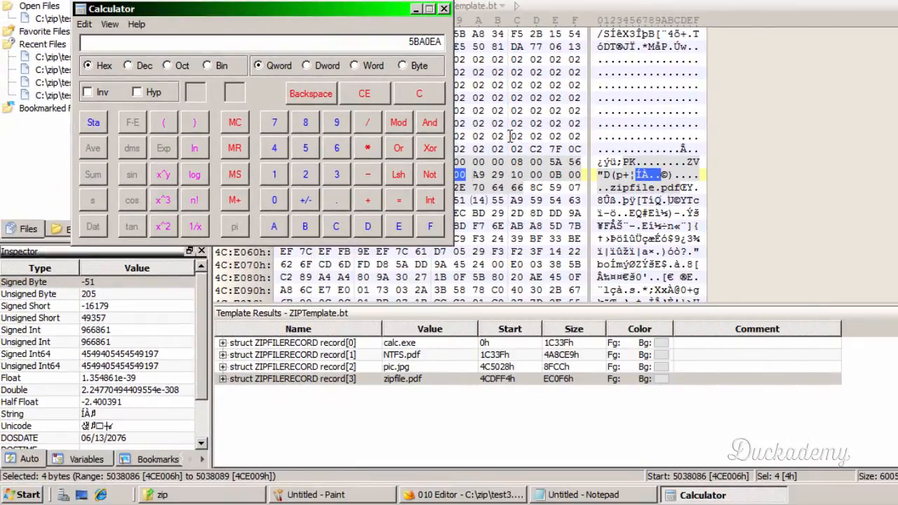
left_click(415, 8)
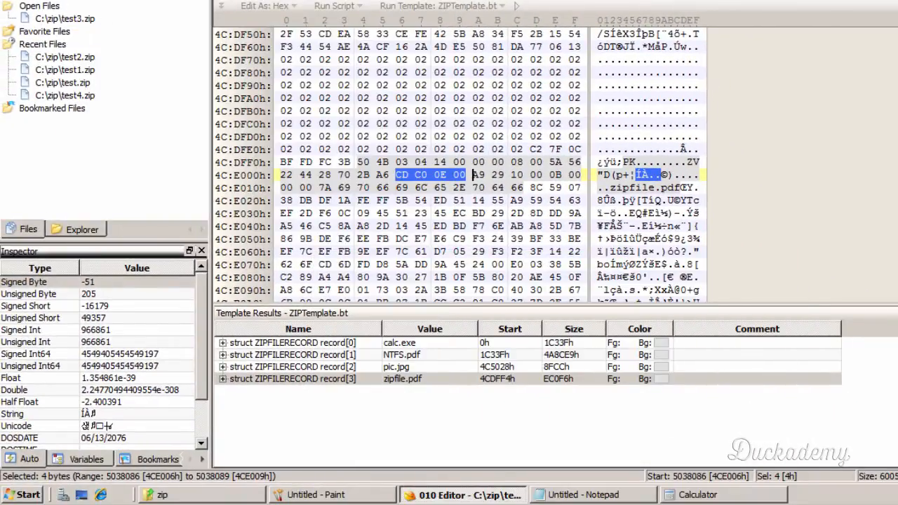
left_click_drag(897, 245, 897, 295)
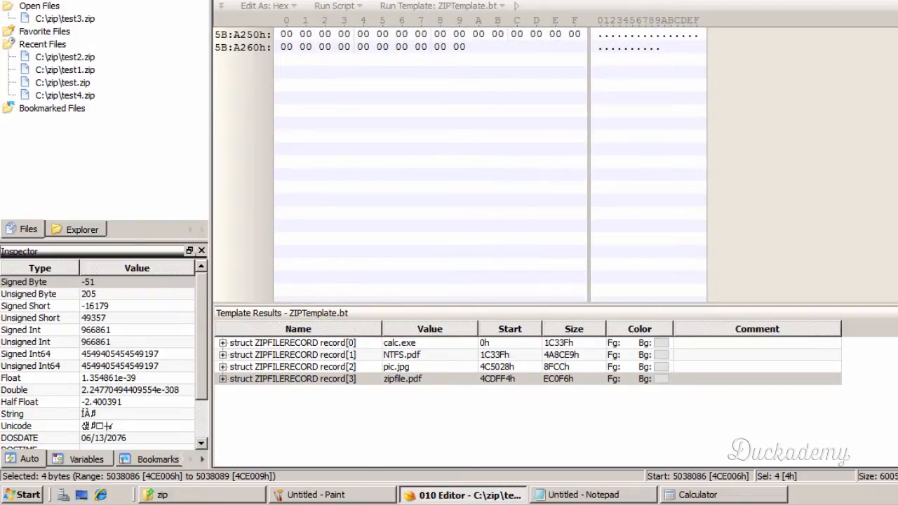
scroll(651, 137, "up", 12)
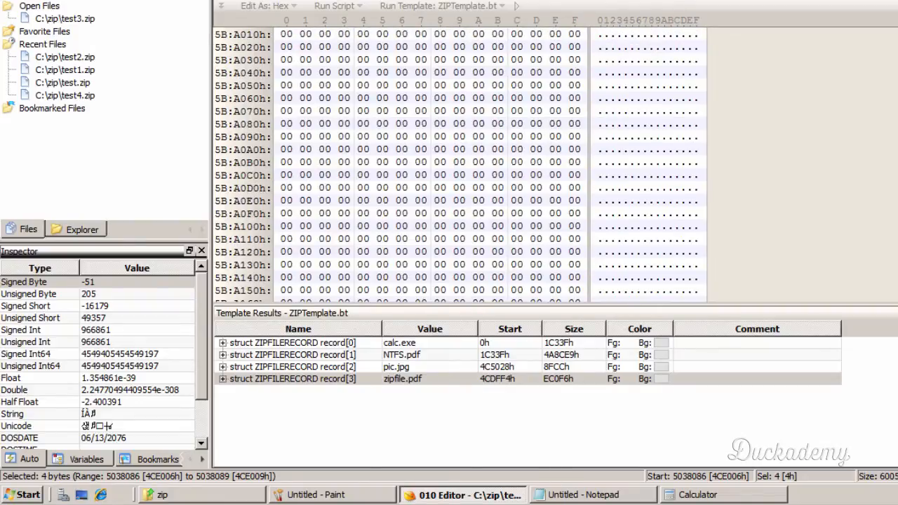
left_click(638, 499)
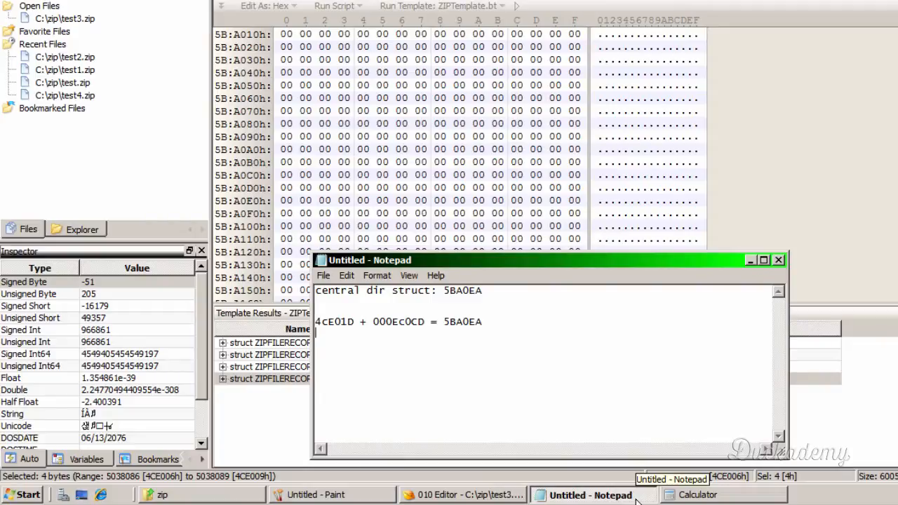
left_click(637, 500)
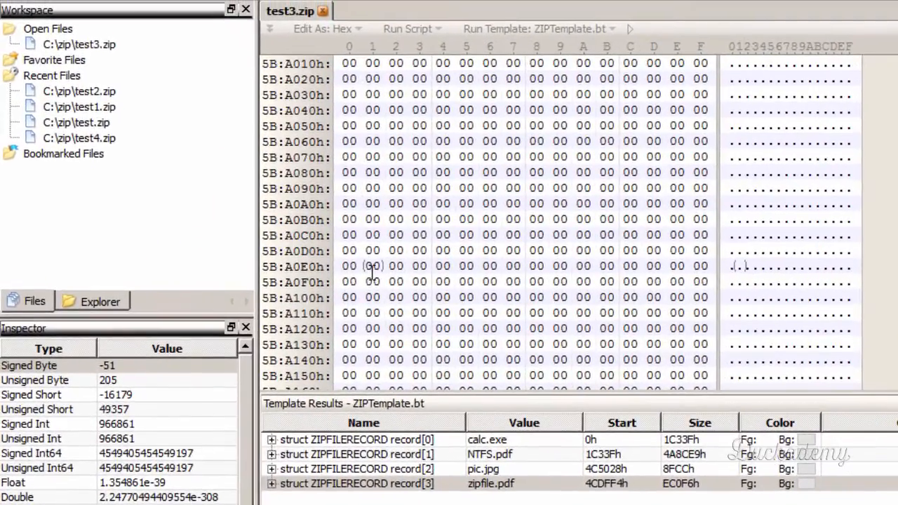
left_click(304, 202)
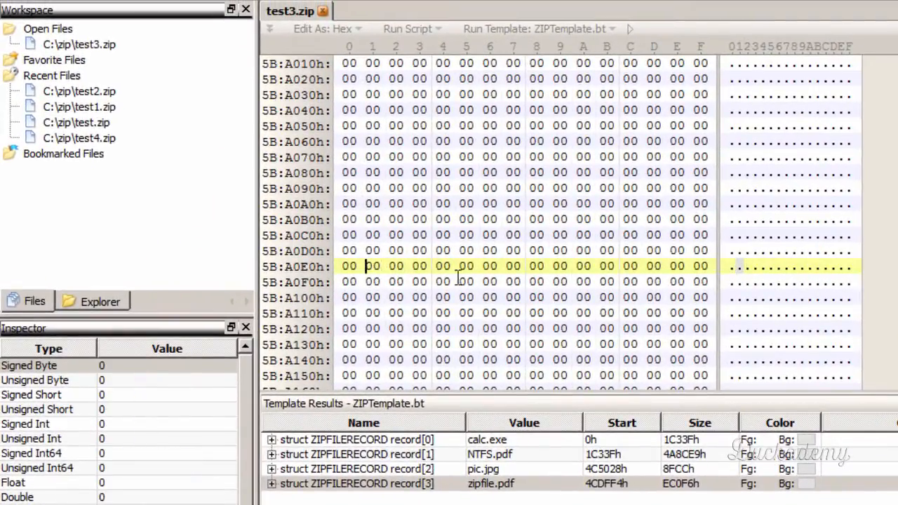
left_click(579, 266)
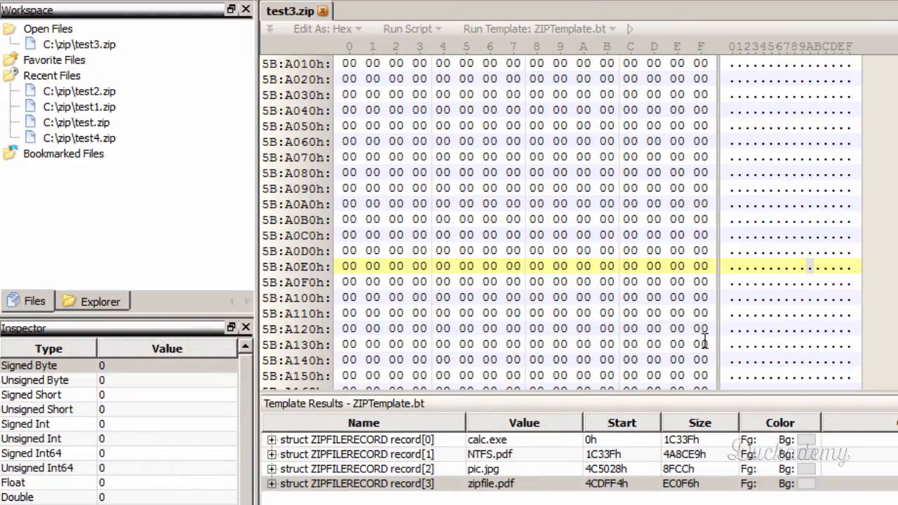
- Mark the four bytes from offset 5BA0EA with 11 11 11 11 and save test3.zip
type("11 11 11 1")
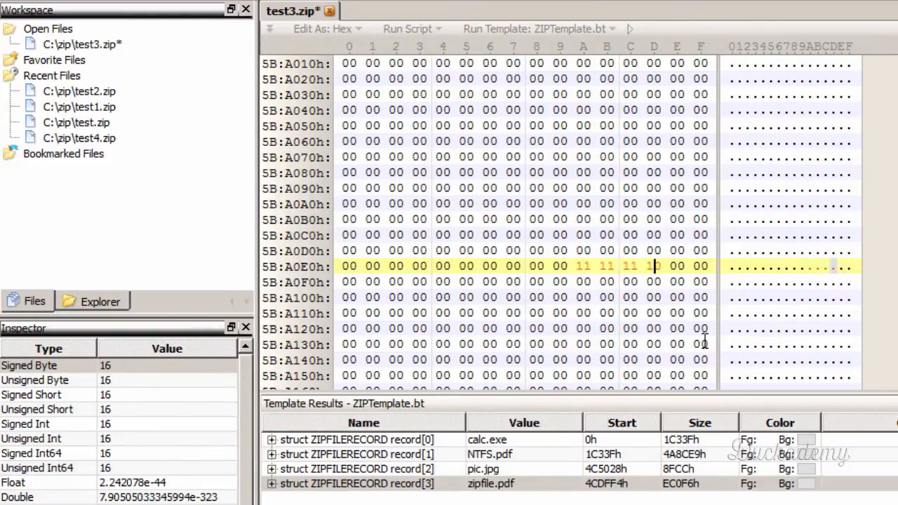
type("1")
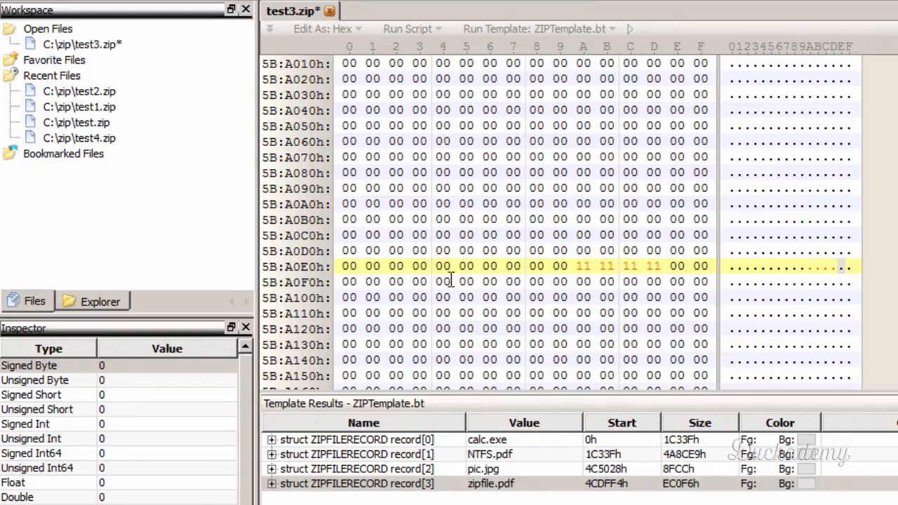
left_click(576, 266)
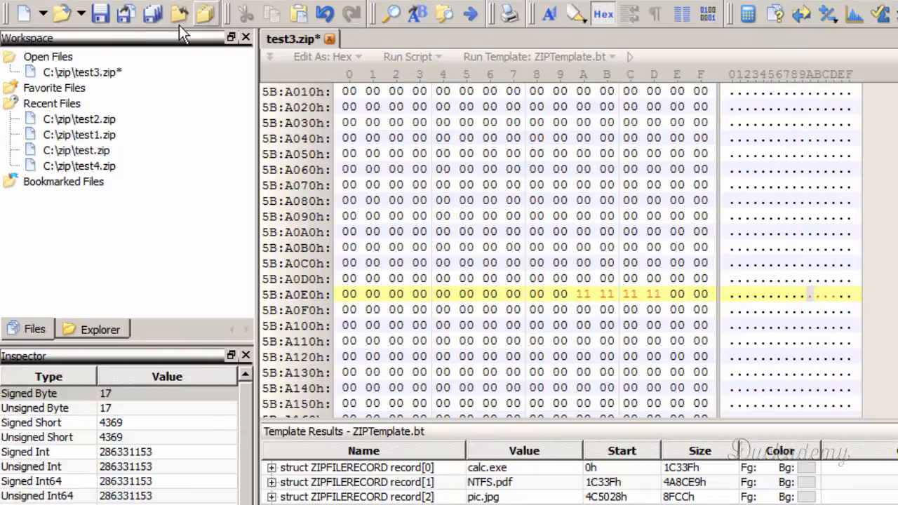
left_click(101, 13)
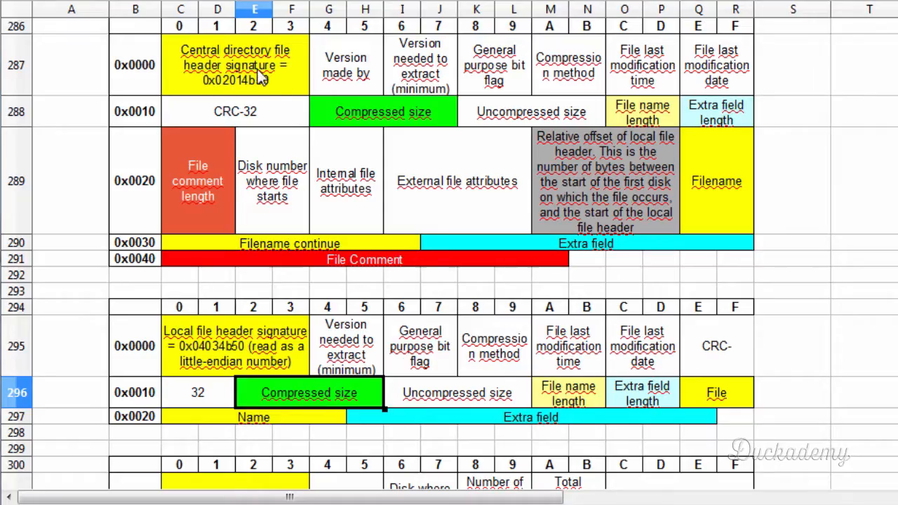
- Look up the central directory file header signature in the spreadsheet, write 50 4B 01 02 at offset 5BA0EA, and select those bytes
left_click(224, 353)
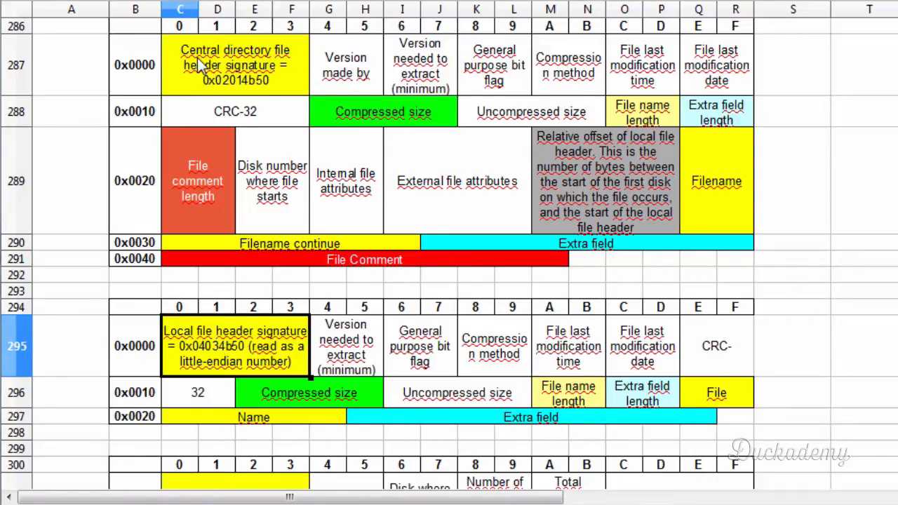
left_click(249, 77)
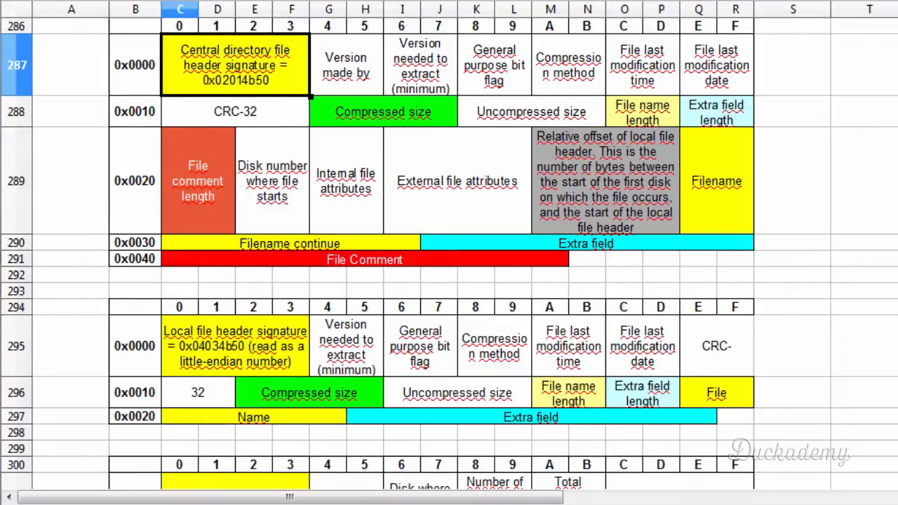
key("alt+Tab")
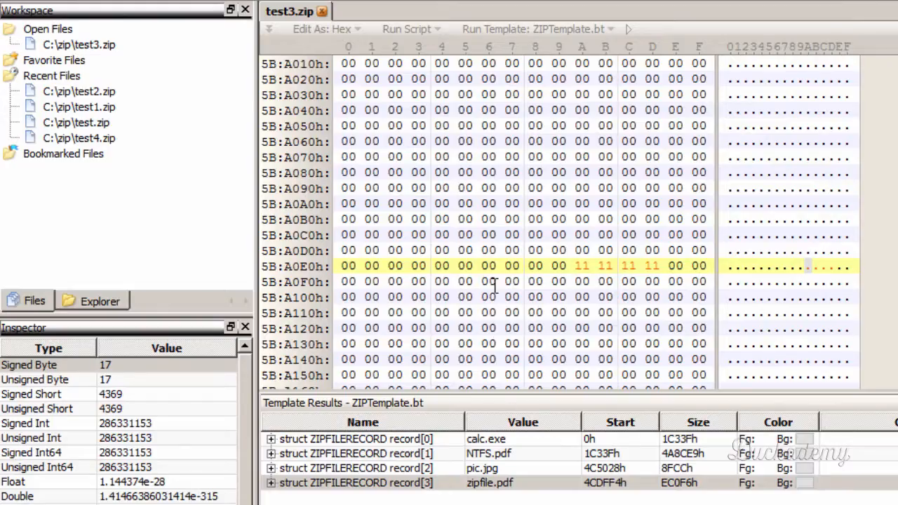
type("50 4B ")
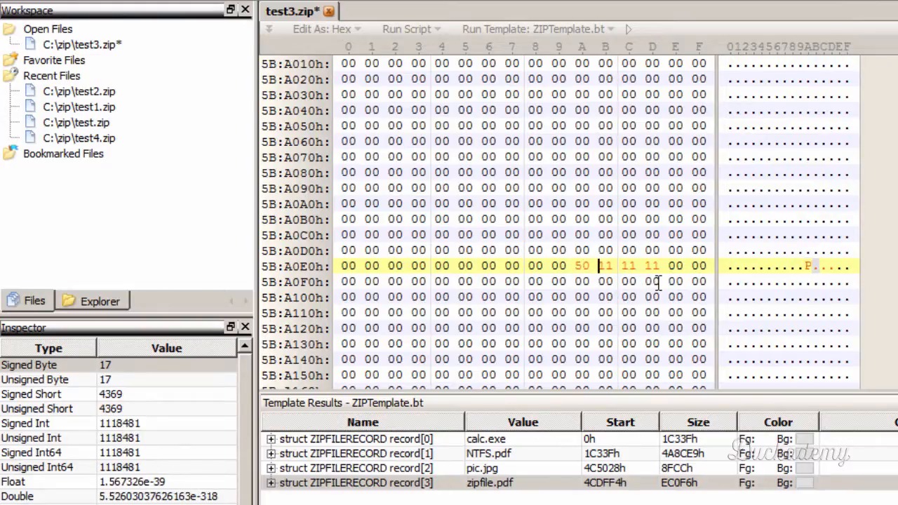
type("01 02")
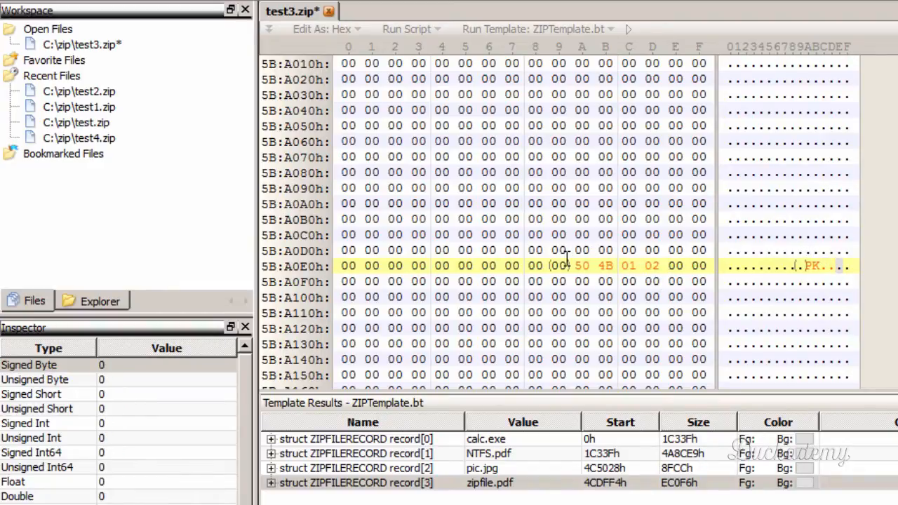
left_click_drag(573, 265, 668, 265)
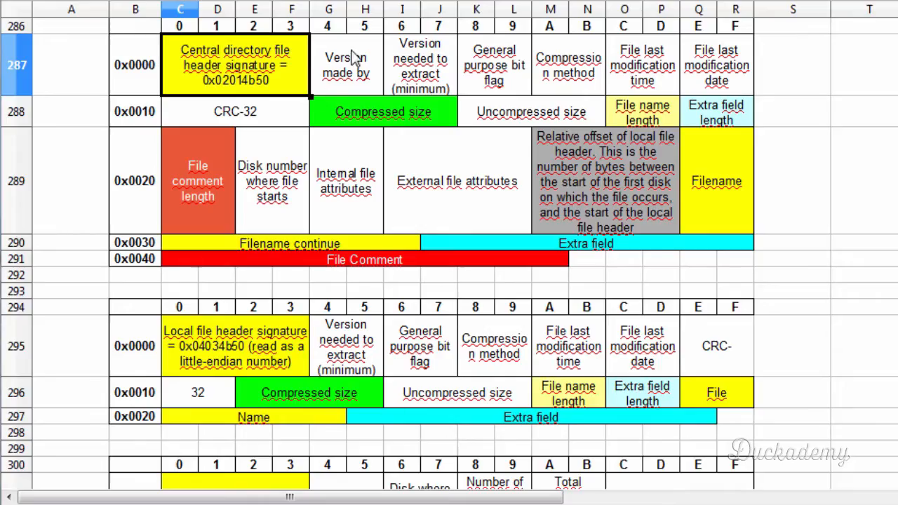
- Compare the central directory's version made by field with the local header's version needed to extract field in the spreadsheet
left_click(356, 61)
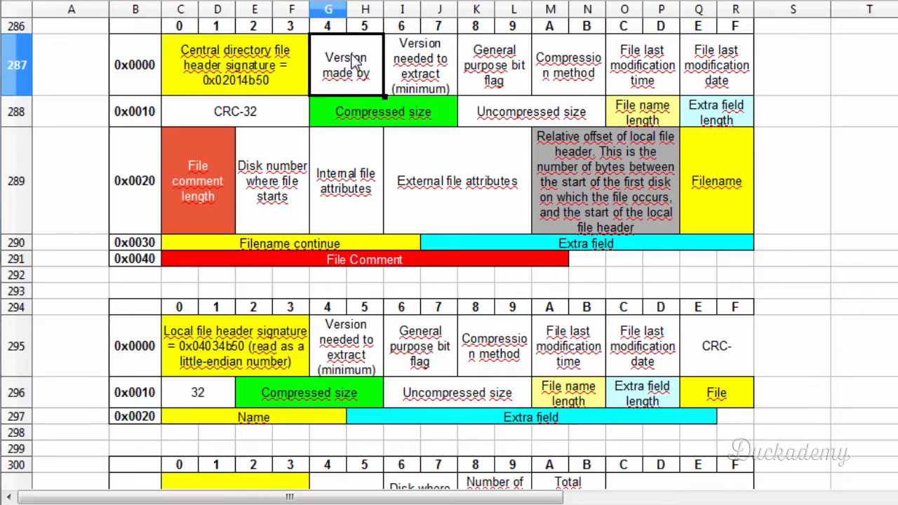
left_click(332, 349)
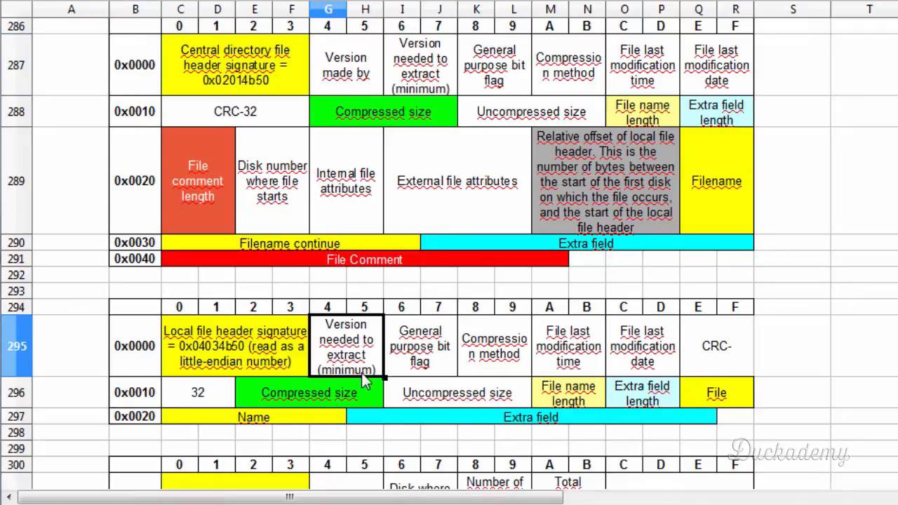
left_click(347, 89)
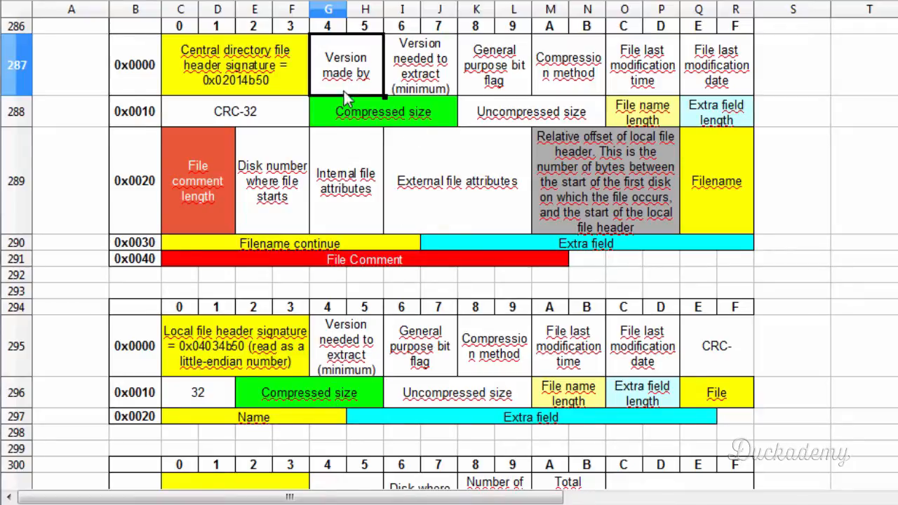
left_click(335, 369)
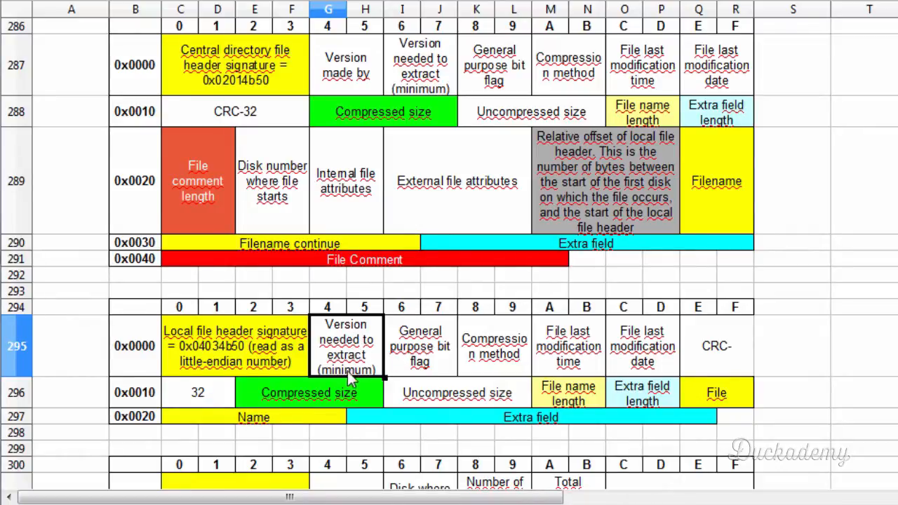
left_click(350, 83)
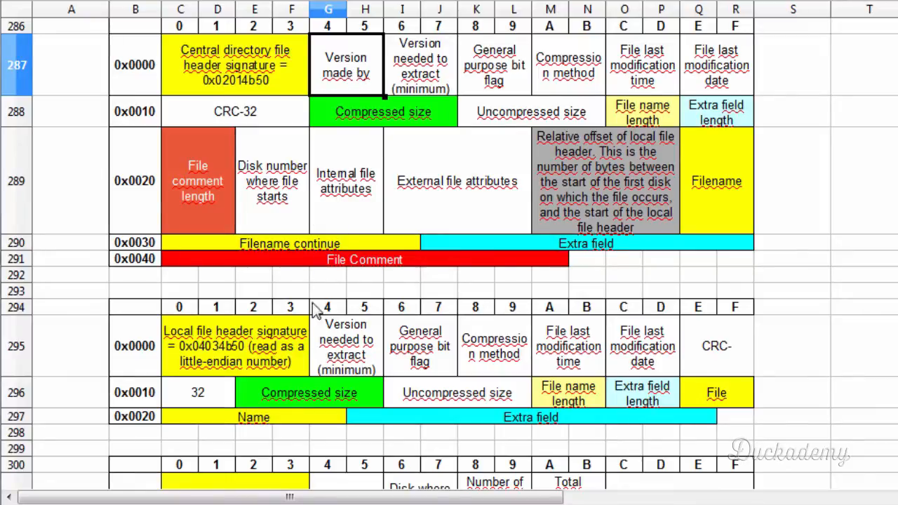
left_click(331, 358)
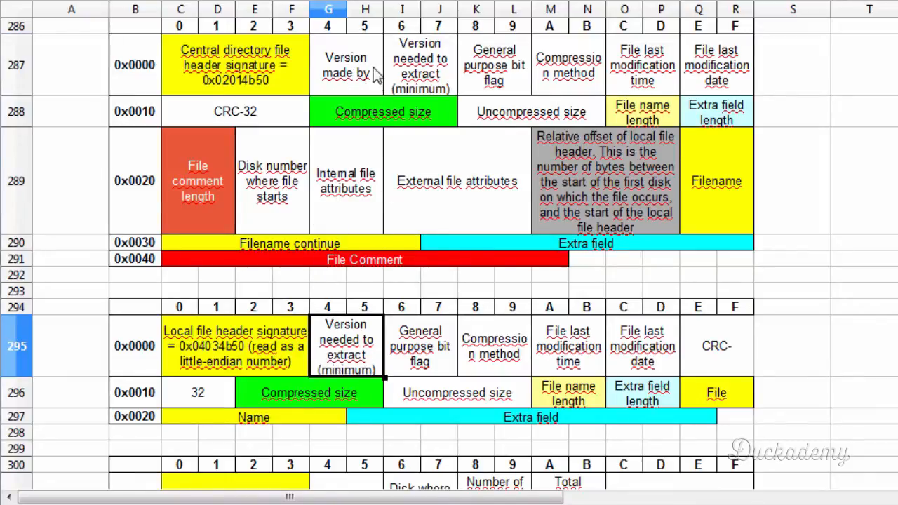
left_click(345, 81)
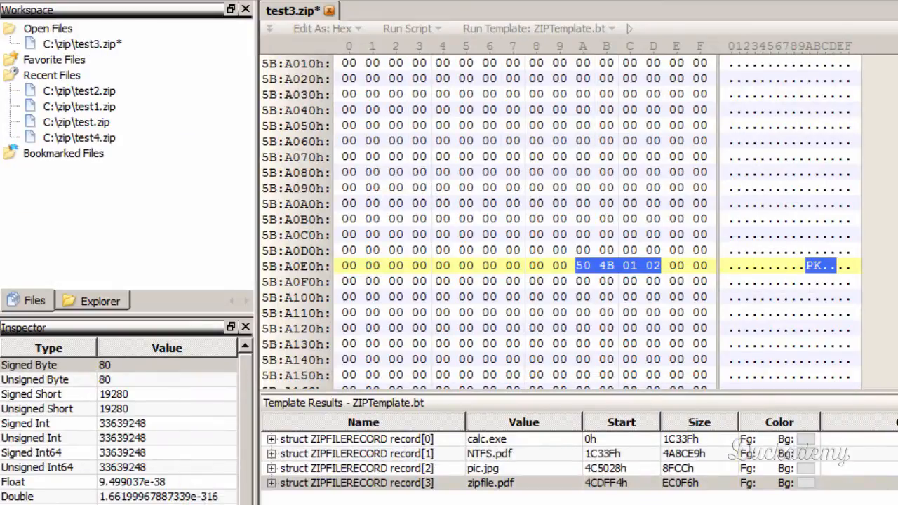
- In 010 Editor, copy the version bytes 14 00 from calc.exe's local file header and paste them at offset 5BA0EE as version made by
left_click(509, 438)
left_click(392, 81)
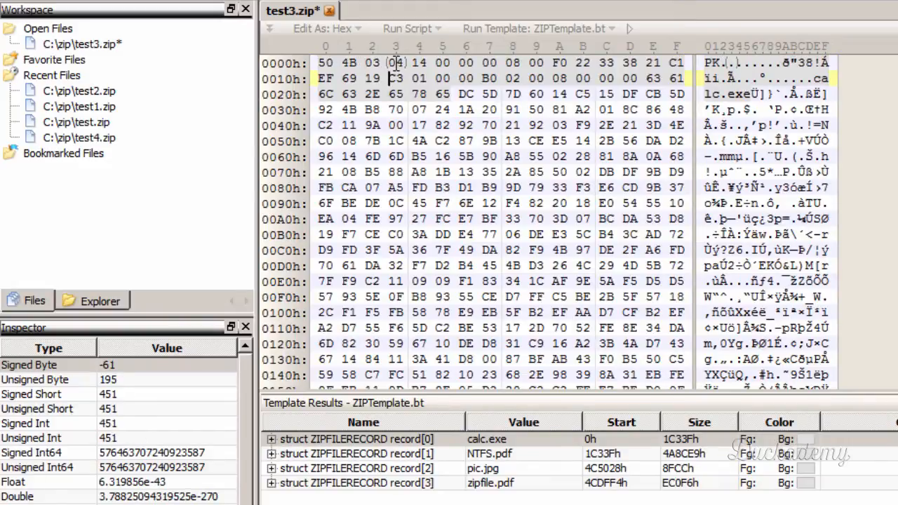
left_click_drag(419, 63, 452, 64)
key("ctrl+c")
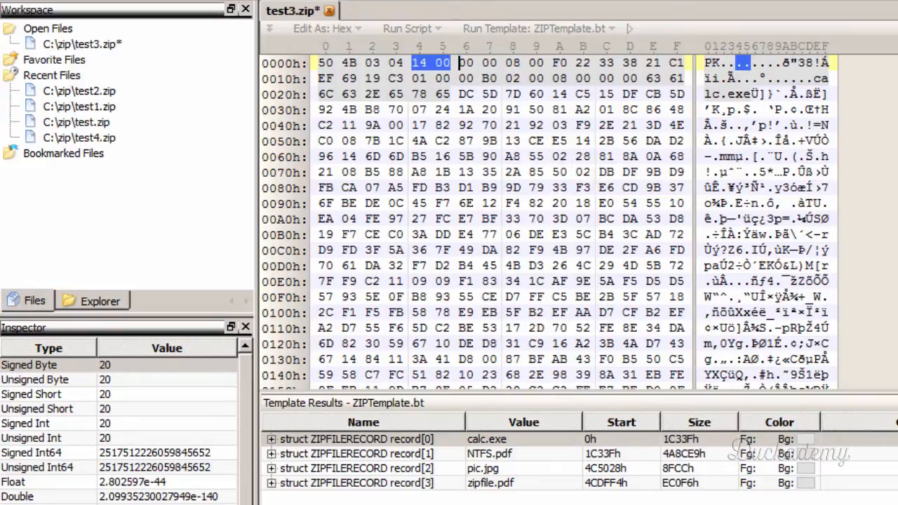
left_click_drag(897, 69, 896, 375)
scroll(526, 221, "up", 9)
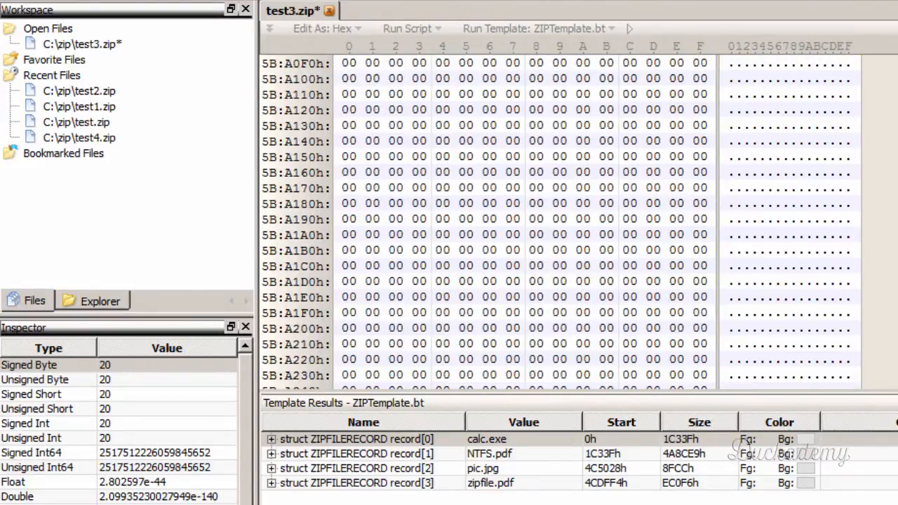
left_click(676, 110)
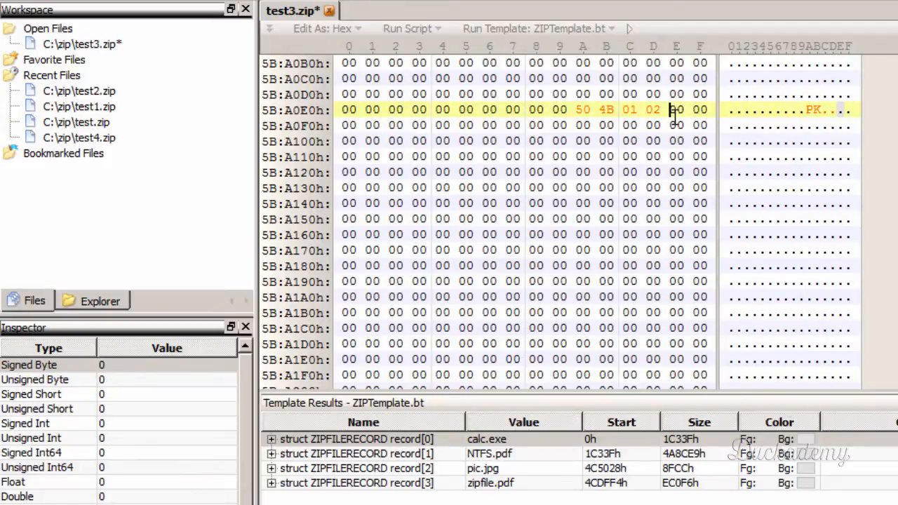
key("ctrl+v")
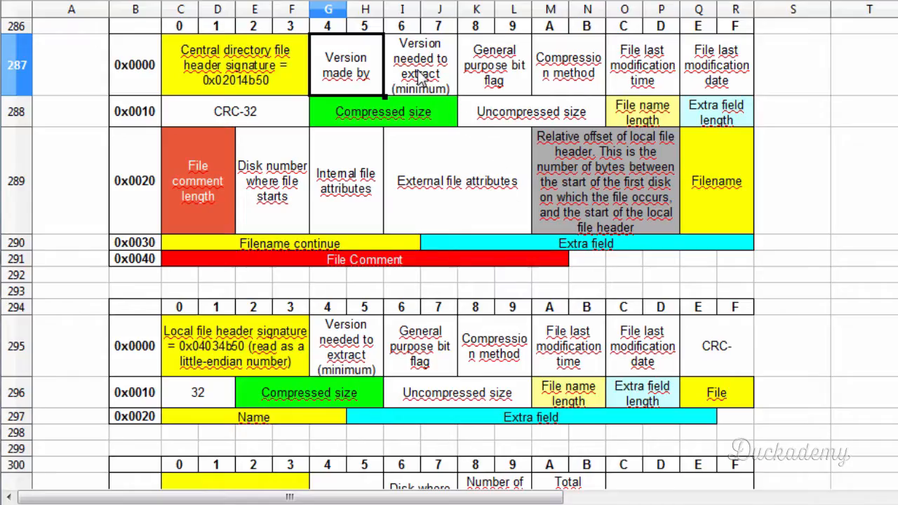
- Match the version needed to extract field in both header layouts of the spreadsheet, and paste 14 00 at offset 5BA0F0 in test3.zip
left_click(423, 78)
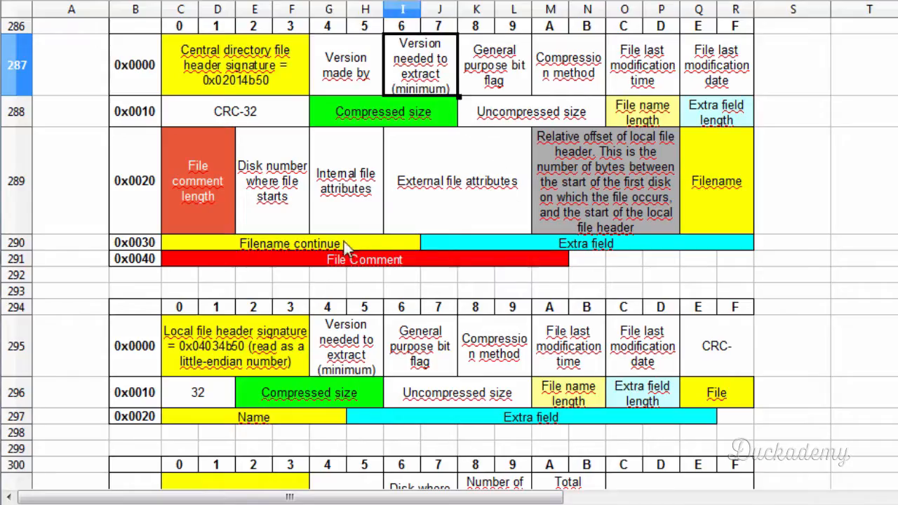
left_click(345, 338)
left_click(433, 93)
left_click(367, 351)
left_click(436, 92)
left_click(333, 350)
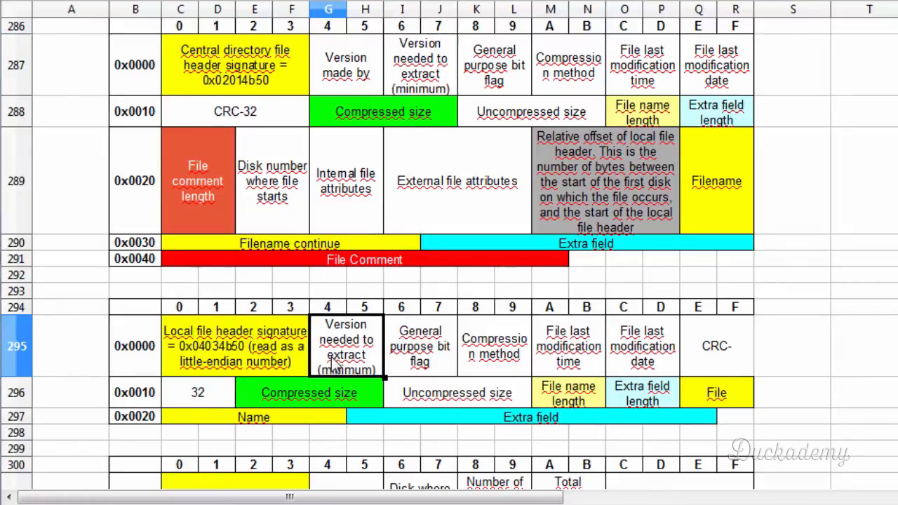
left_click(410, 80)
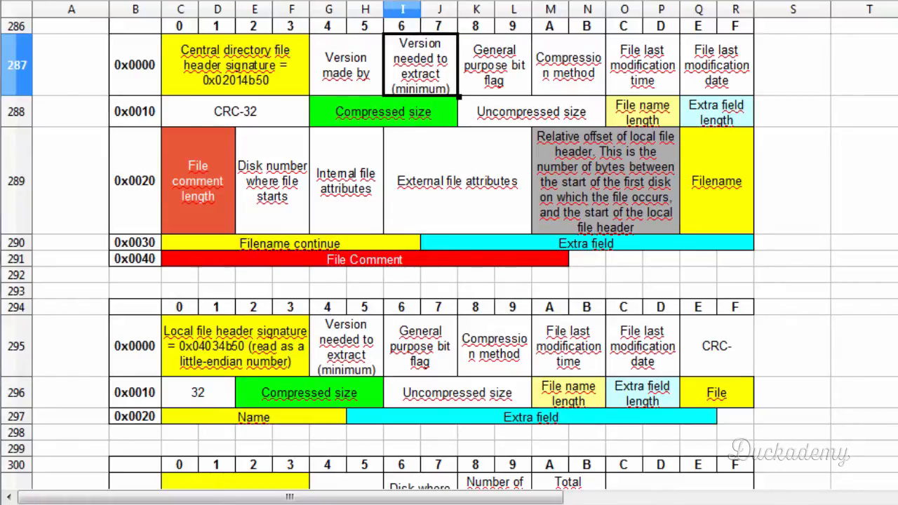
key("alt+Tab")
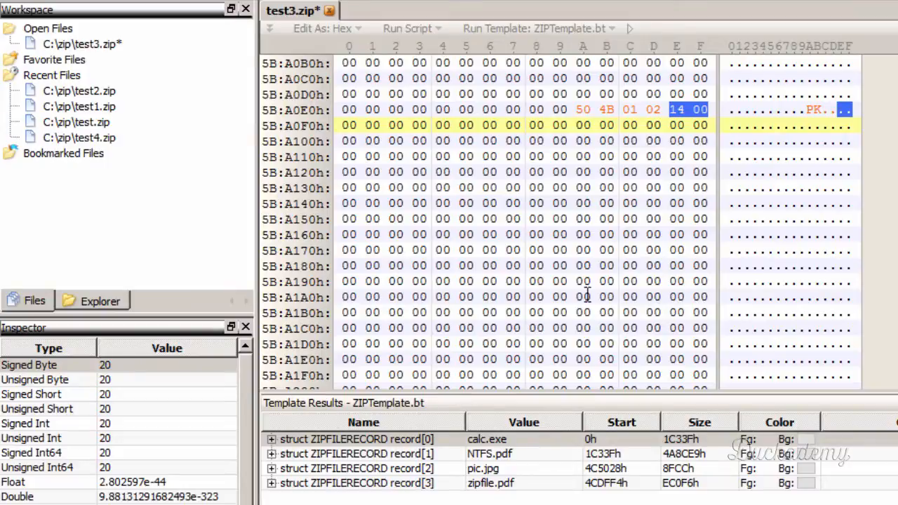
left_click(343, 124)
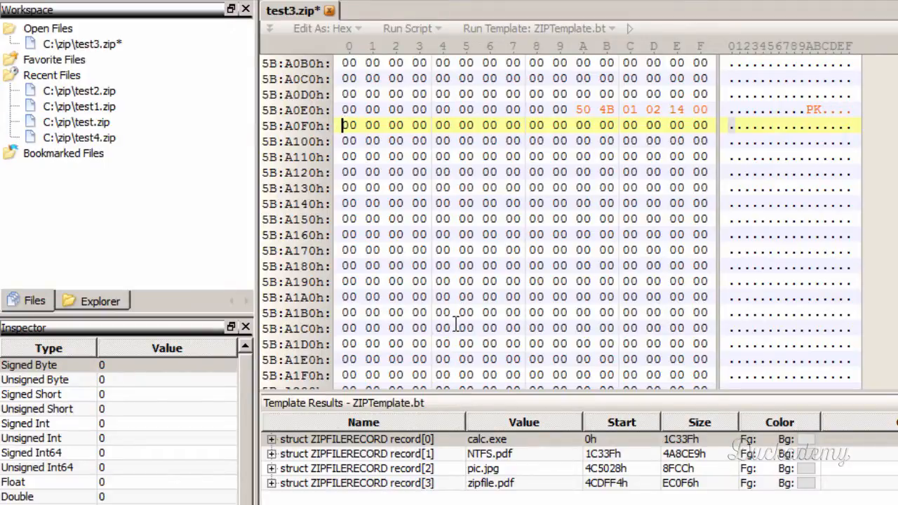
key("ctrl+v")
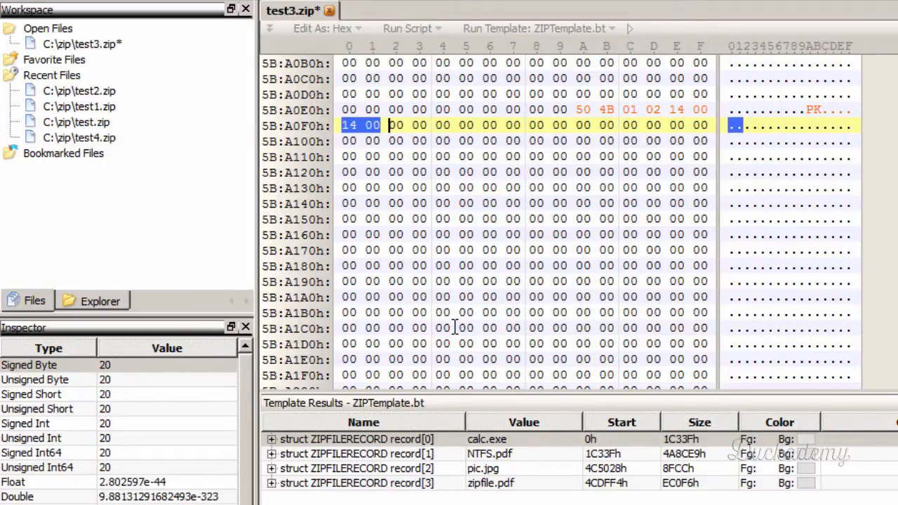
- Place the cursor at offset 5BA0F2 and compare the general purpose bit flag's position in both header layouts of the spreadsheet
left_click(395, 125)
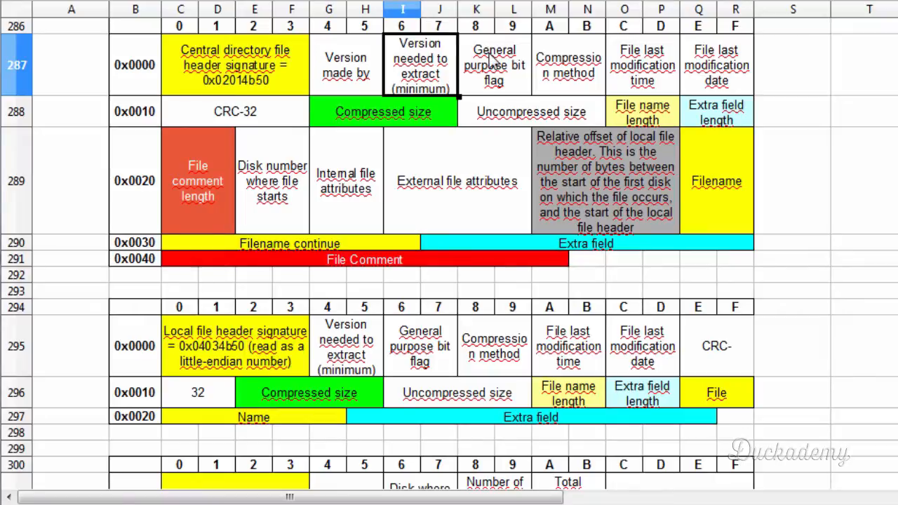
left_click(491, 56)
left_click(424, 375)
left_click(498, 80)
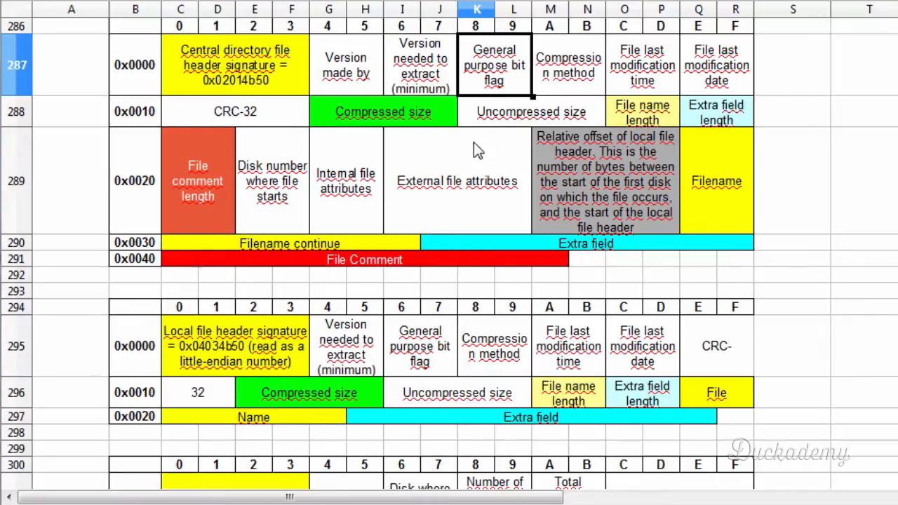
left_click(424, 358)
left_click(489, 50)
left_click(413, 370)
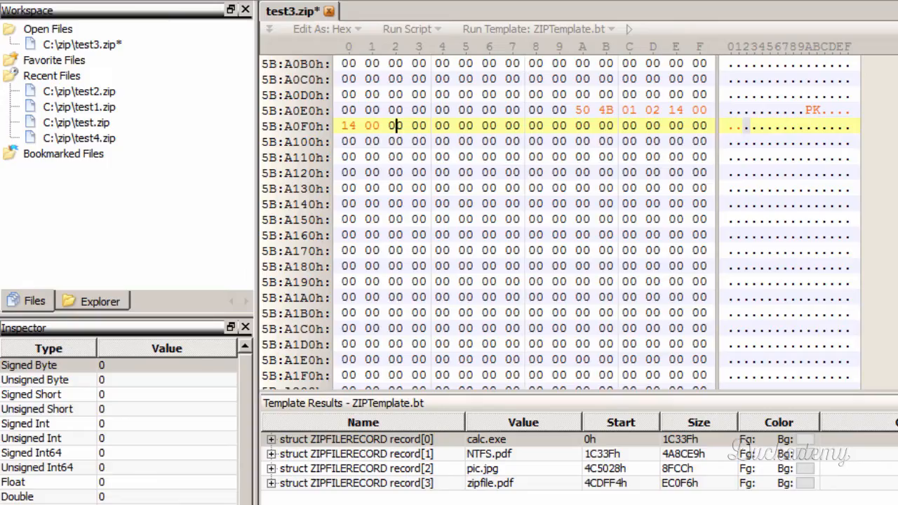
- Copy the general purpose bit flag 00 00 from calc.exe's local file header in test3.zip and paste it at offset 5BA0F2
left_click(487, 442)
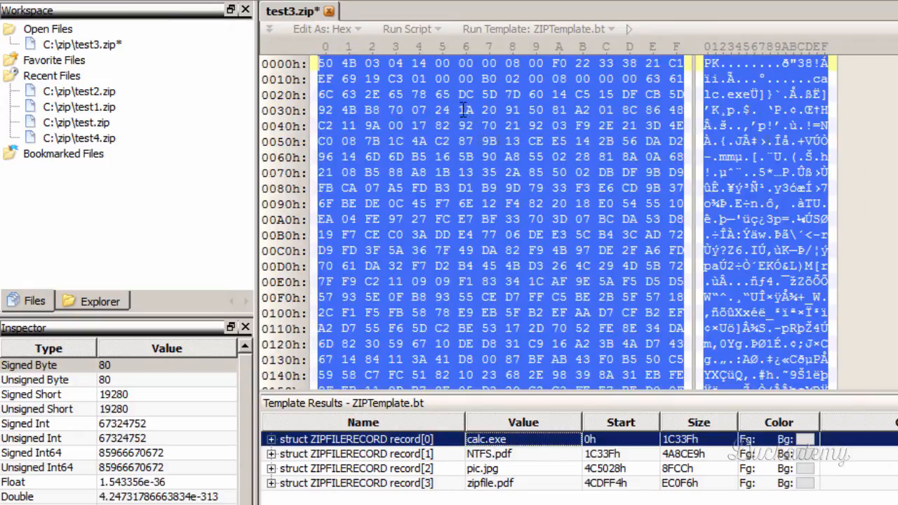
left_click(465, 65)
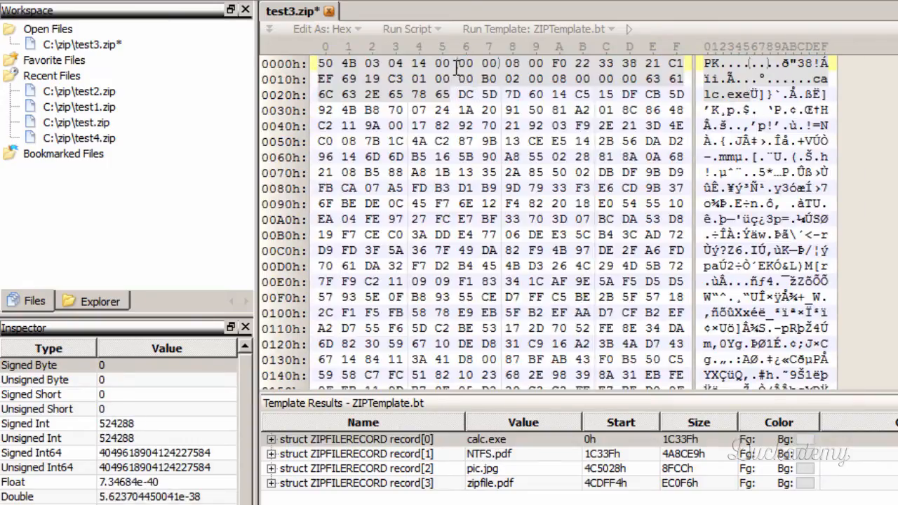
left_click_drag(458, 66, 493, 65)
key("ctrl+c")
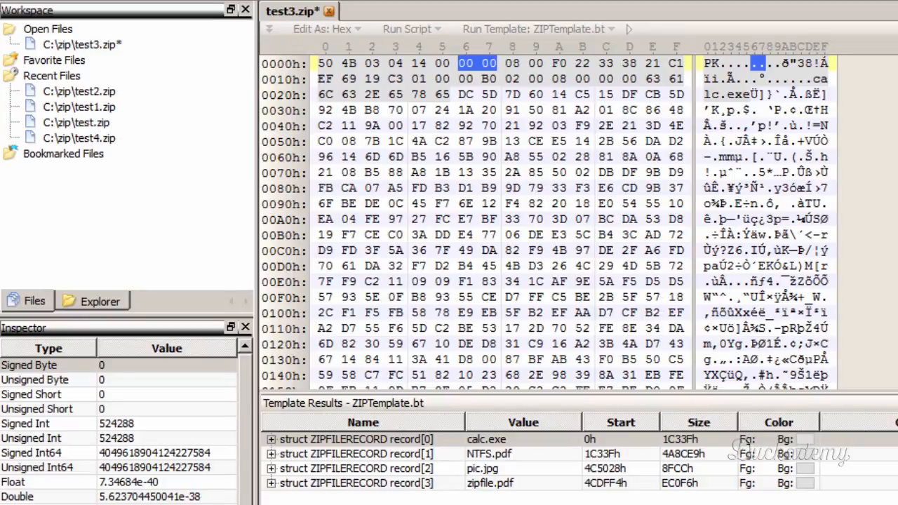
left_click_drag(897, 70, 897, 379)
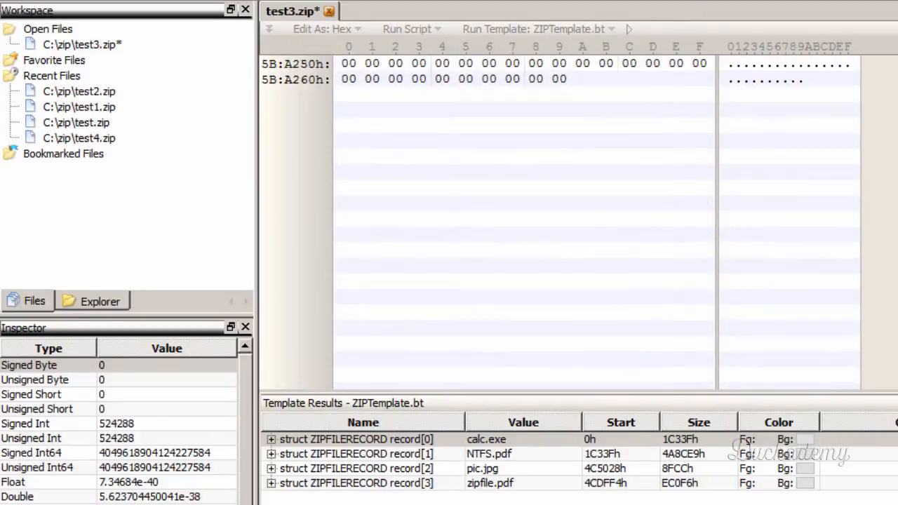
scroll(877, 265, "up", 9)
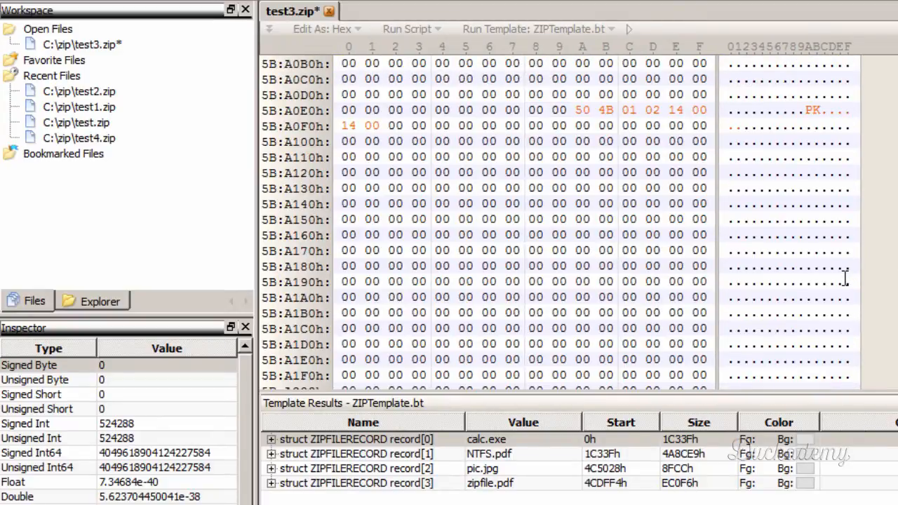
left_click(390, 157)
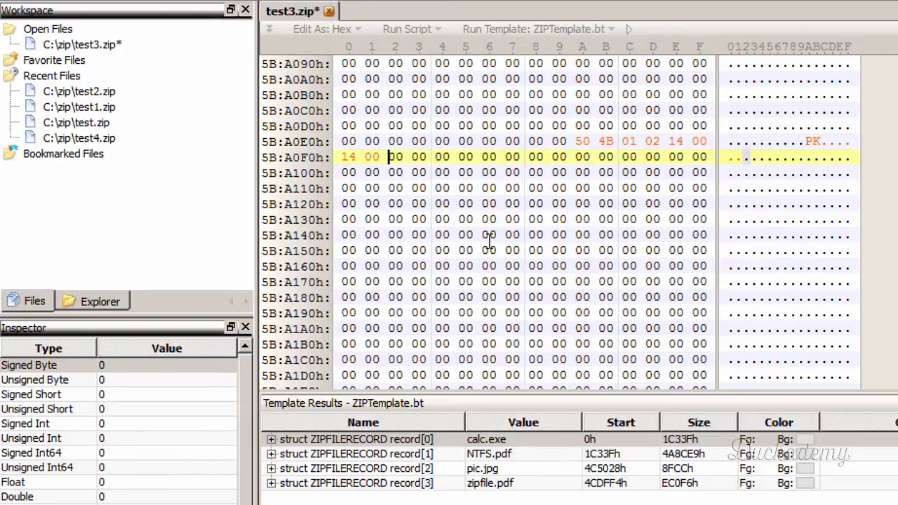
key("ctrl+v")
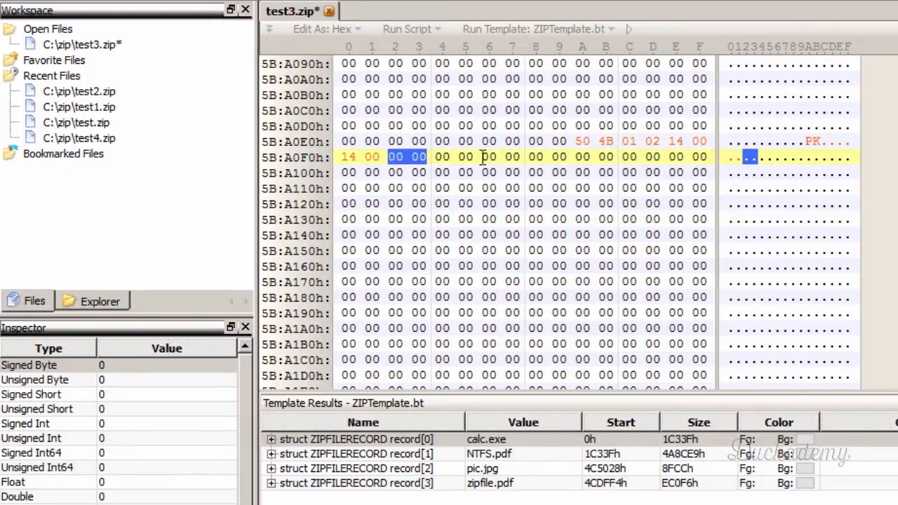
- Place the cursor at offset 5BA0F4 and compare the compression method's position in both header layouts of the spreadsheet
left_click(437, 157)
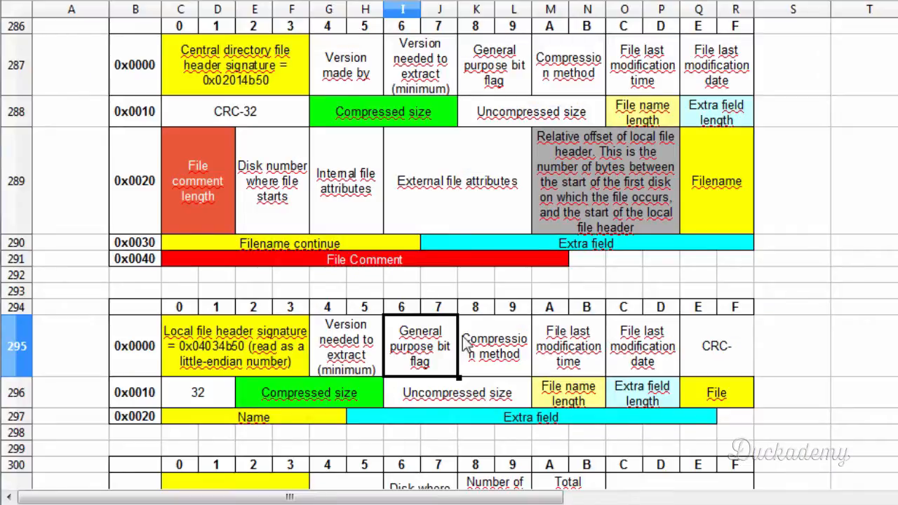
left_click(484, 355)
left_click(563, 85)
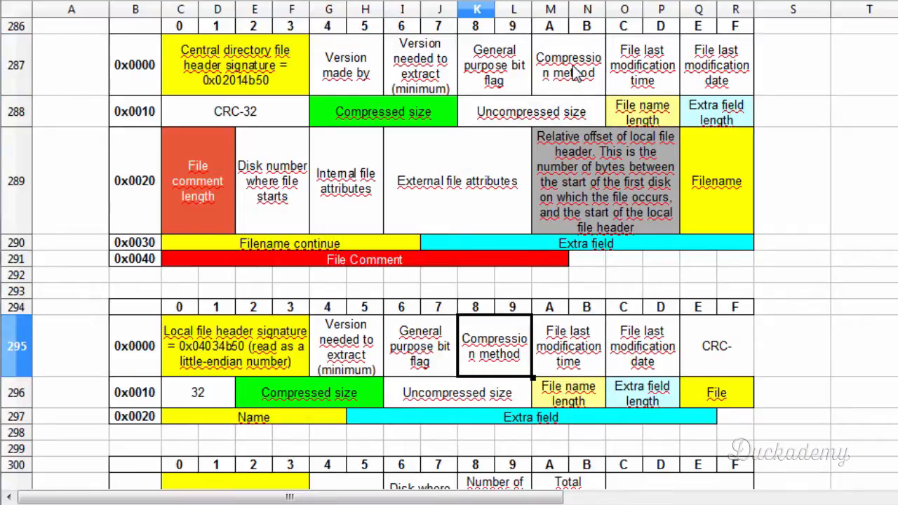
left_click(574, 77)
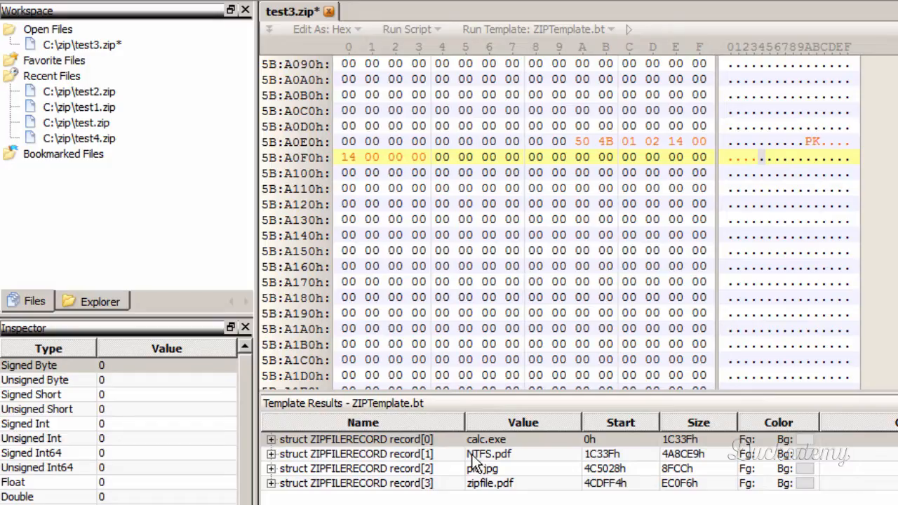
- Copy the compression method bytes 08 00 from calc.exe's local file header in test3.zip and return the cursor to offset 5BA0F4
left_click(481, 439)
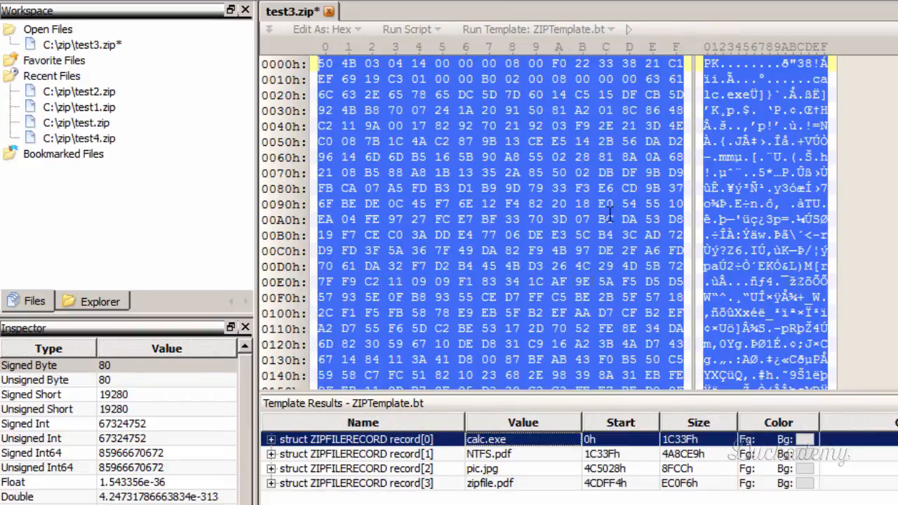
left_click(524, 63)
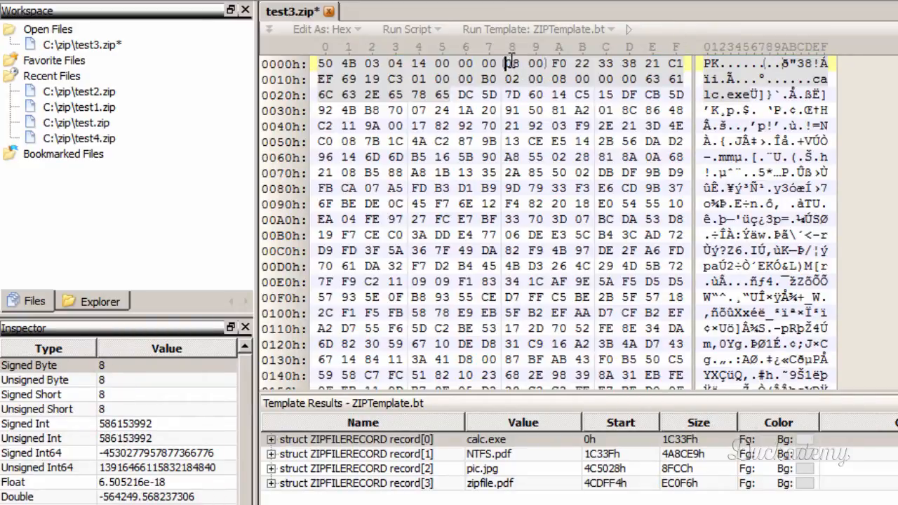
left_click_drag(511, 61, 537, 63)
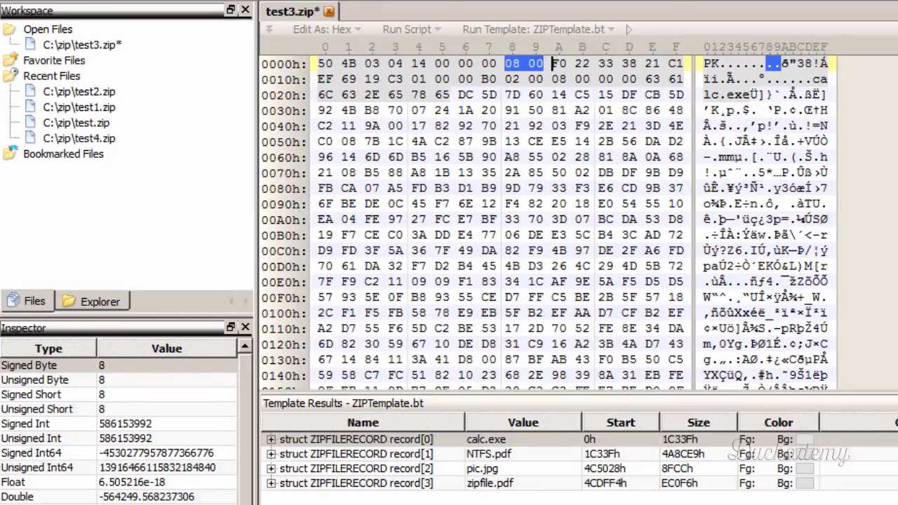
left_click_drag(897, 70, 897, 378)
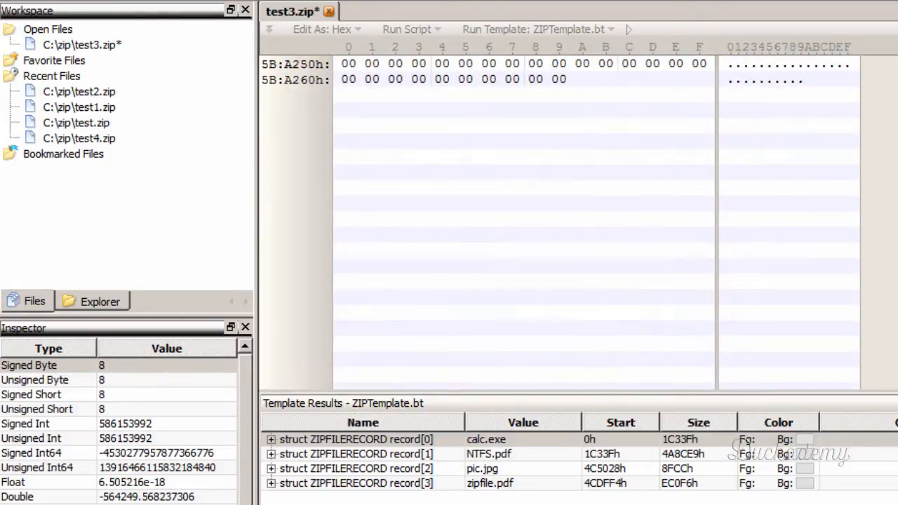
scroll(526, 315, "up", 13)
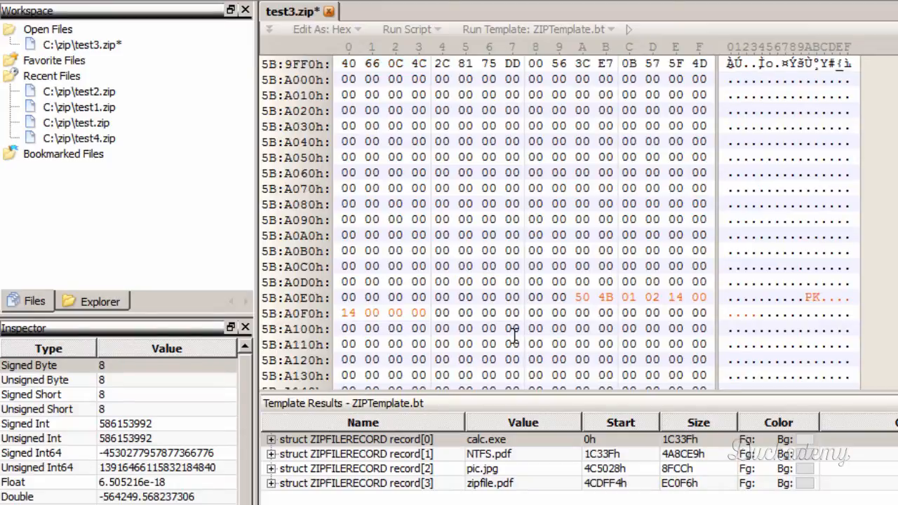
left_click(433, 345)
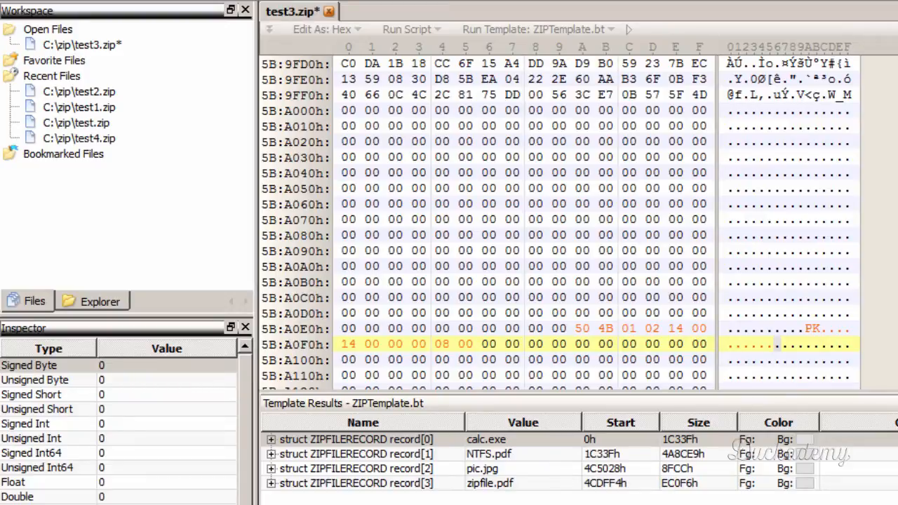
- Switch to the spreadsheet and compare the file last modification time's position in the central directory and local file header layouts
key("alt+Tab")
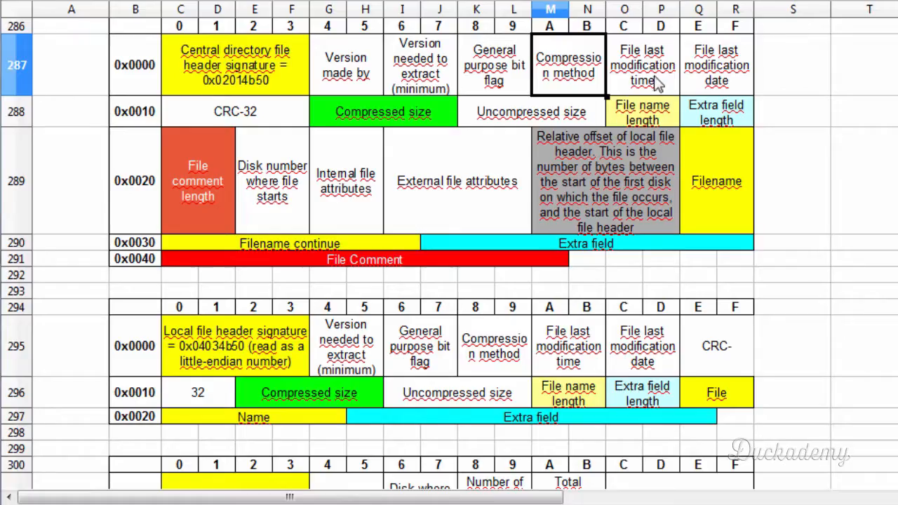
left_click(538, 361)
left_click(644, 48)
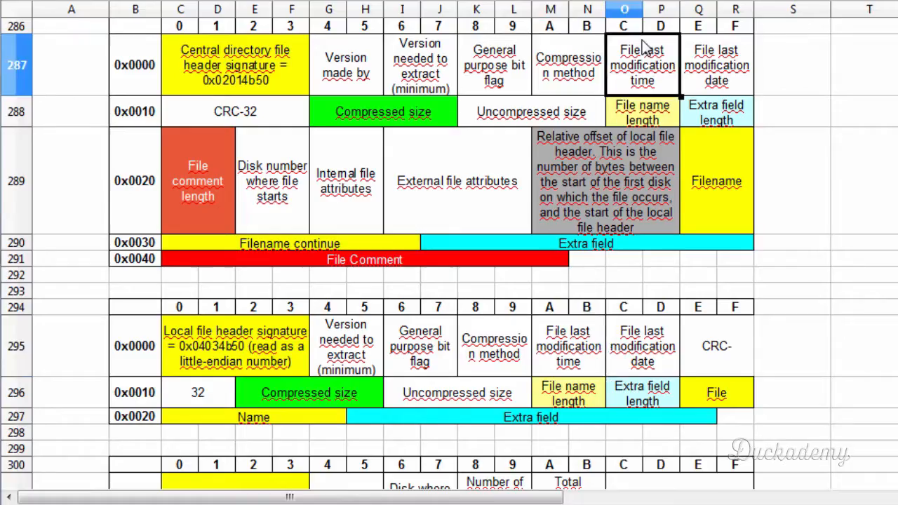
left_click(540, 333)
left_click(643, 50)
key("alt+Tab")
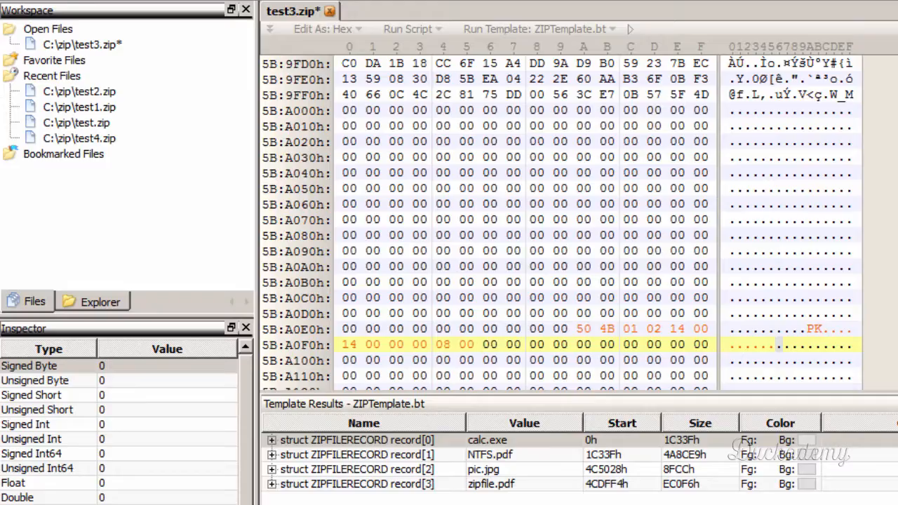
- Copy the last modification time bytes F0 22 from calc.exe's local file header in test3.zip and return to the partly rebuilt central directory header
left_click(618, 442)
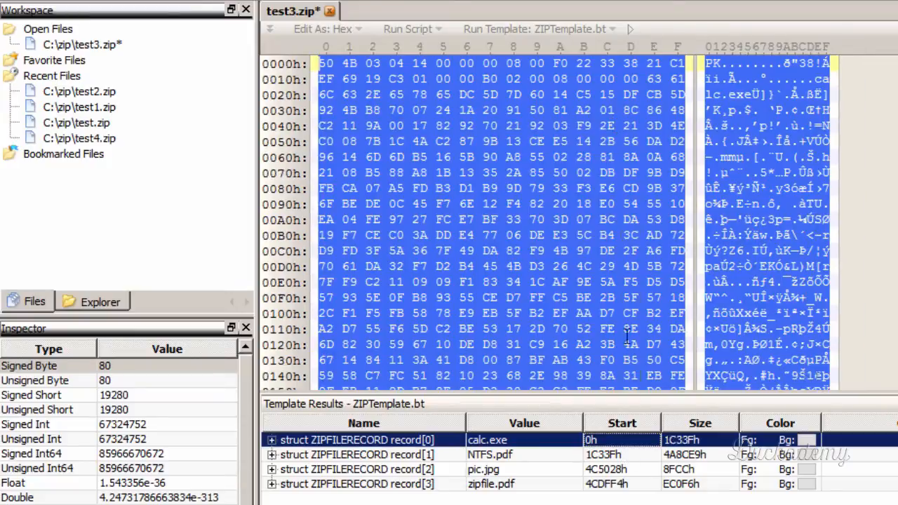
left_click(526, 62)
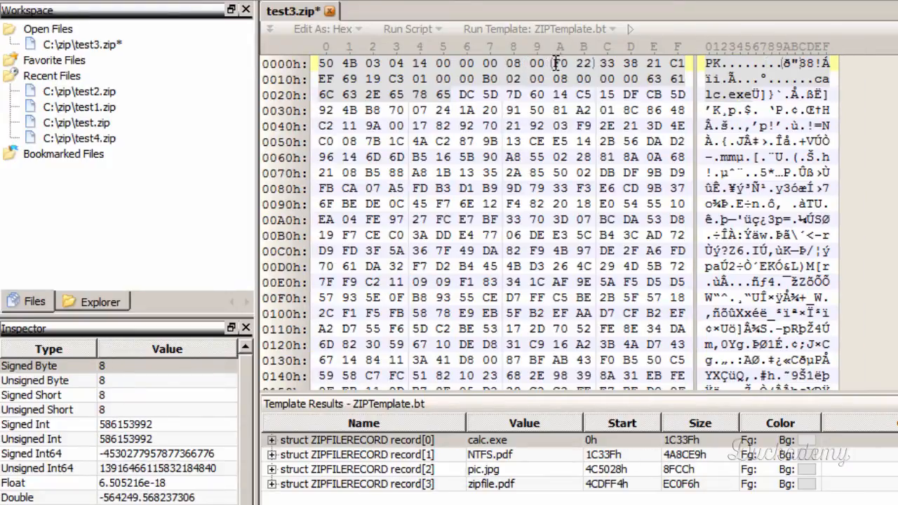
left_click_drag(556, 62, 583, 63)
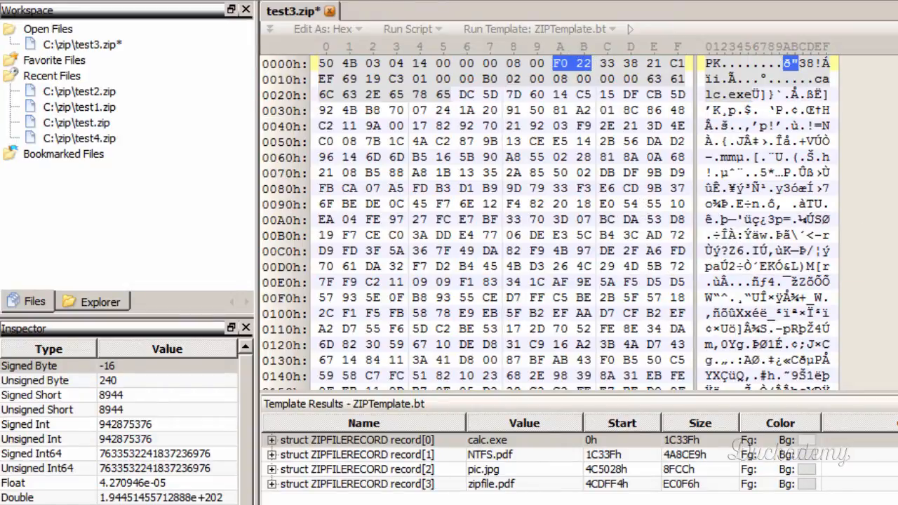
left_click_drag(897, 66, 897, 382)
scroll(836, 227, "up", 10)
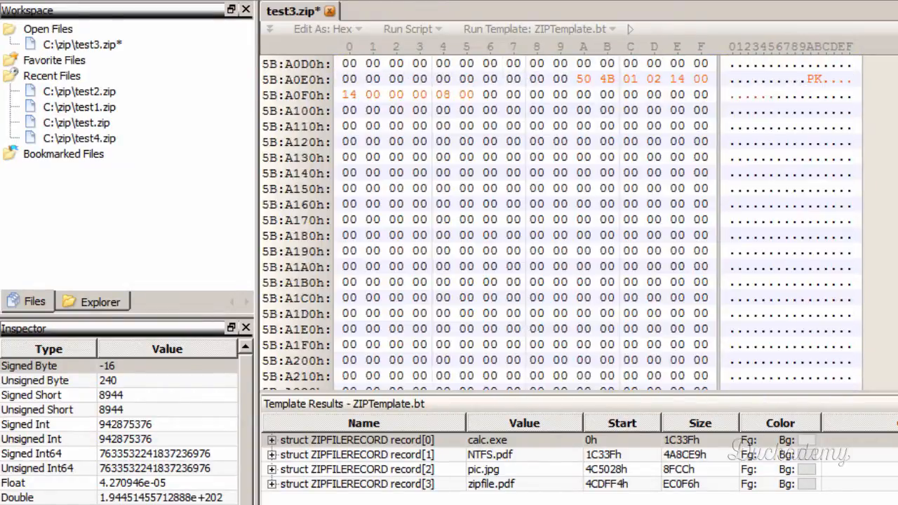
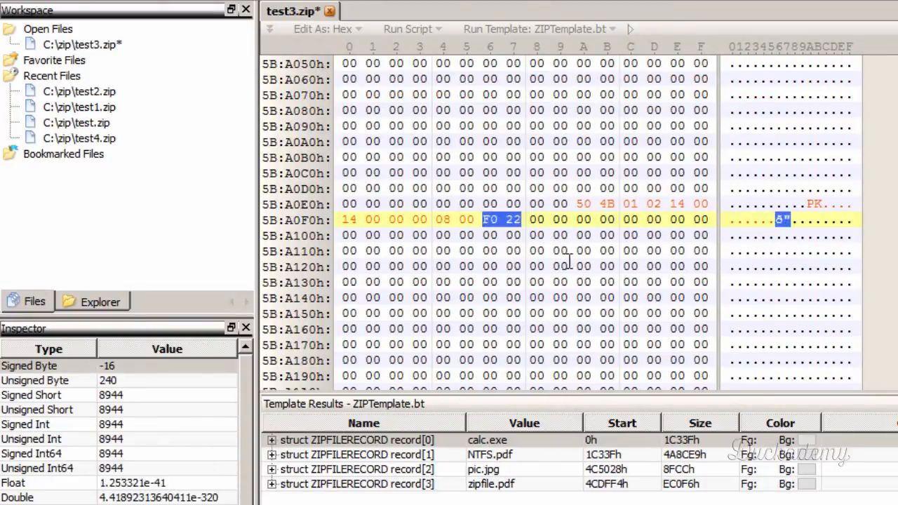
- Switch to the spreadsheet and compare the file last modification date's position in the central directory and local file header layouts
left_click(533, 221)
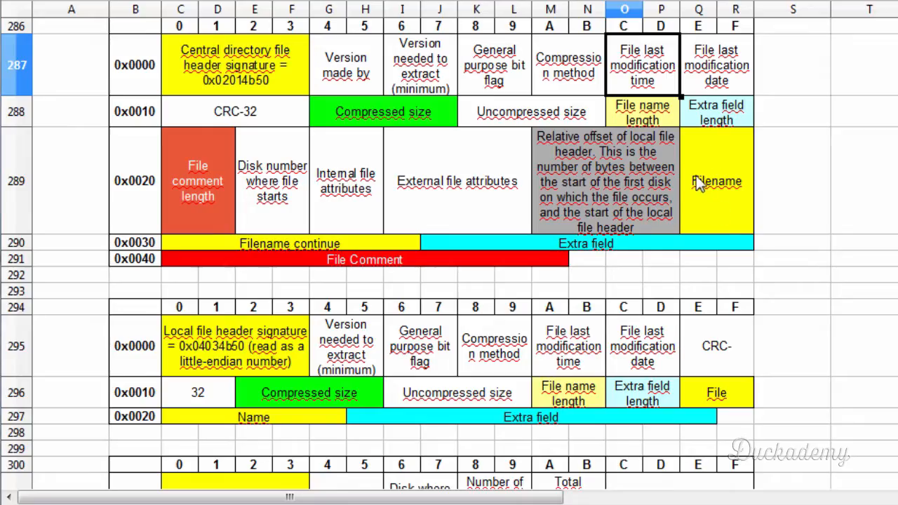
left_click(728, 84)
left_click(637, 350)
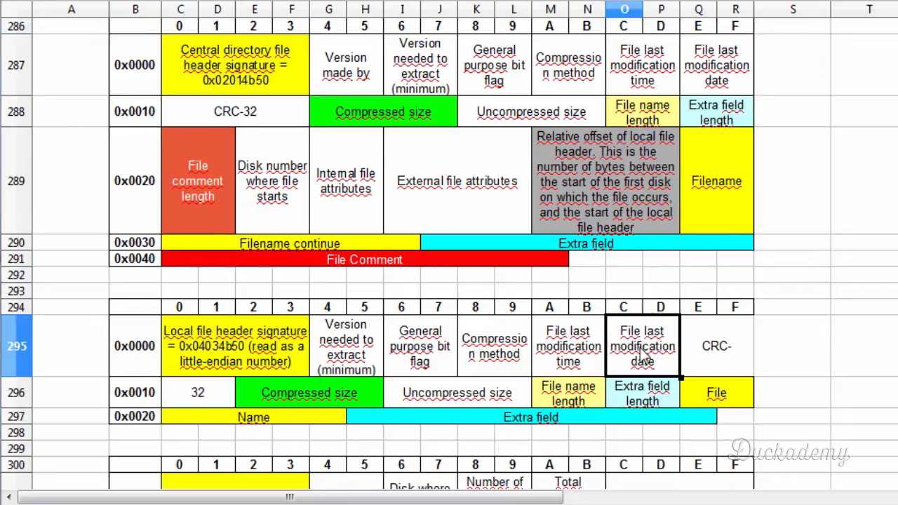
left_click(710, 70)
left_click(636, 340)
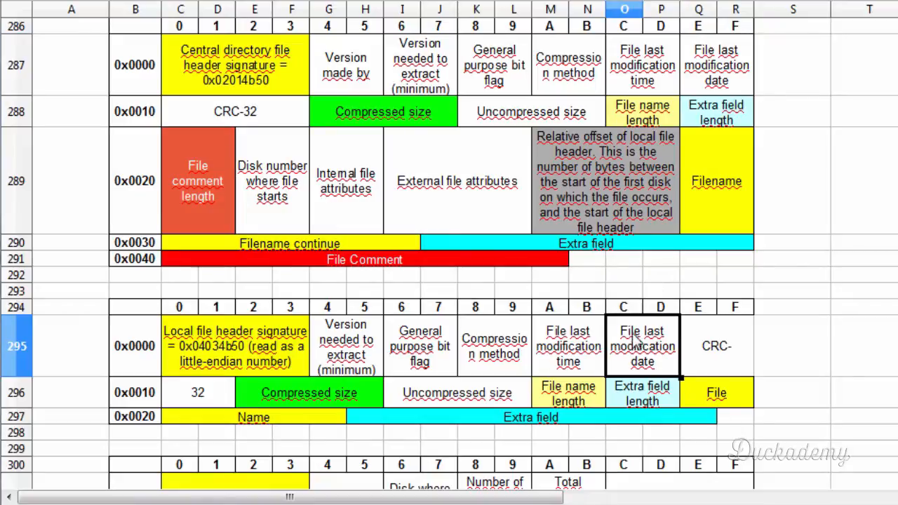
left_click(721, 60)
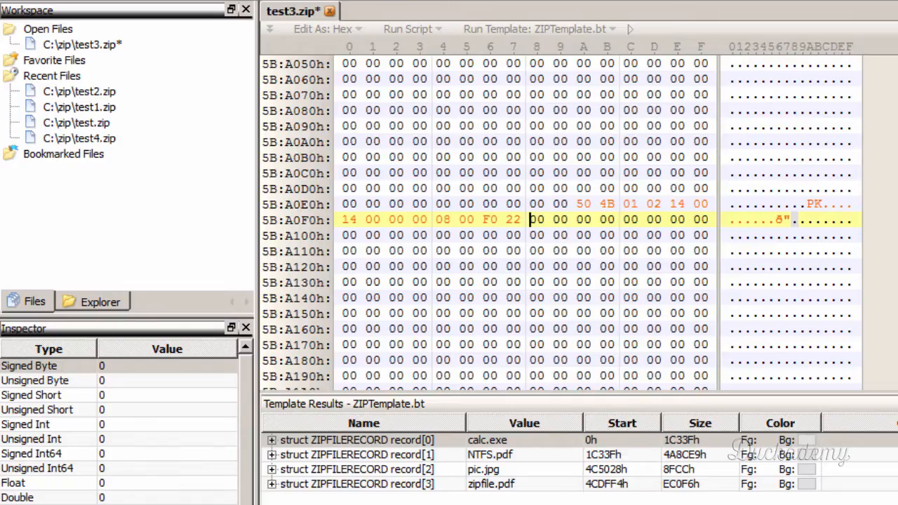
- Copy the last modification date bytes 33 38 from calc.exe's local file header in test3.zip to directly after F0 22 in the central directory header
scroll(561, 219, "up", 20)
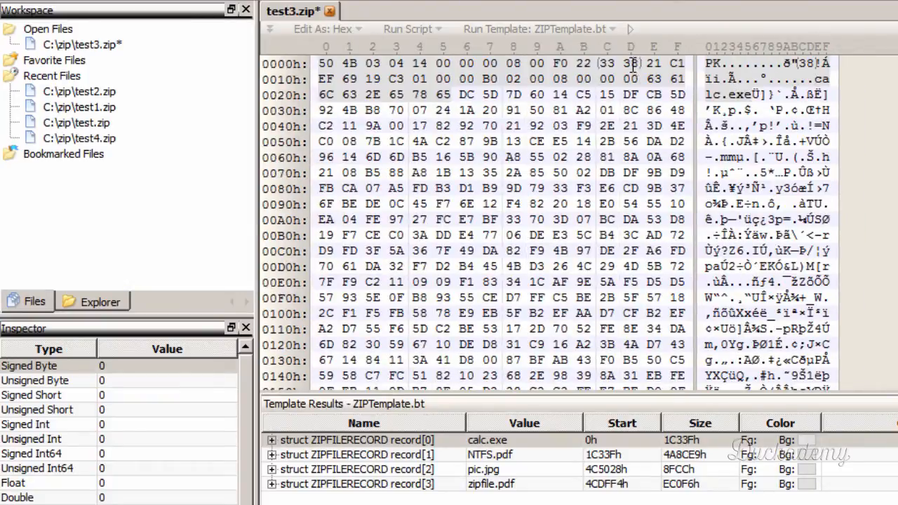
left_click_drag(602, 63, 629, 63)
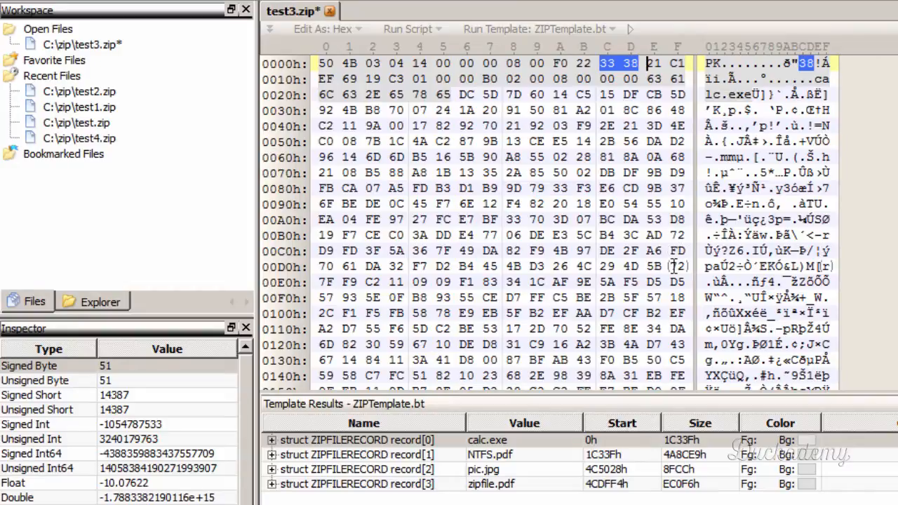
left_click_drag(897, 67, 897, 381)
scroll(811, 186, "up", 7)
scroll(809, 186, "up", 2)
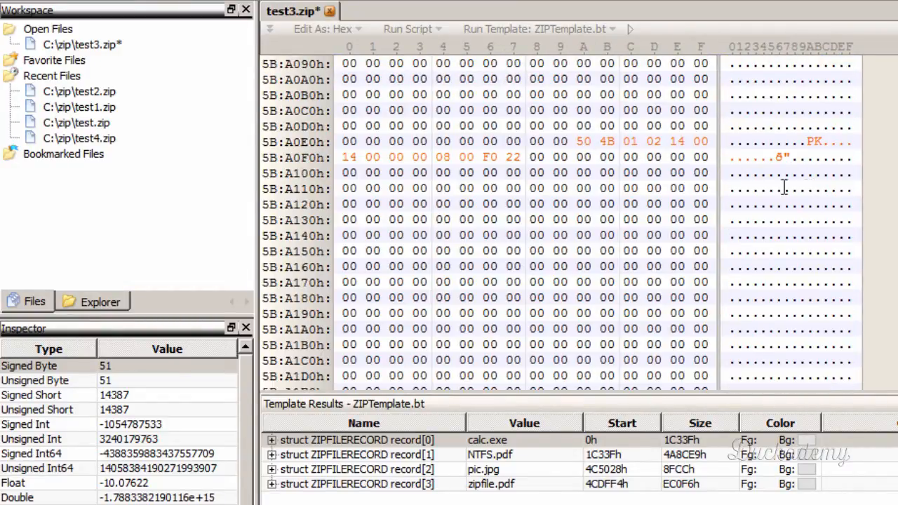
left_click(533, 156)
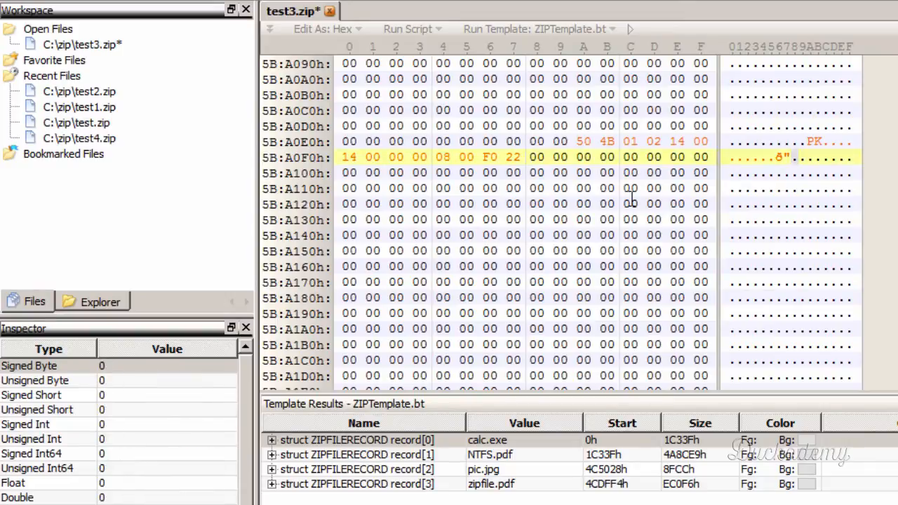
type("38")
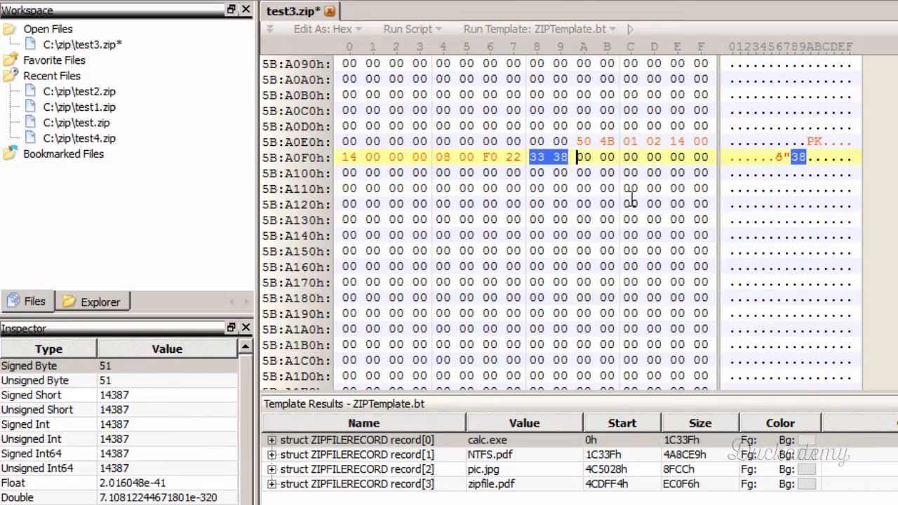
left_click(584, 157)
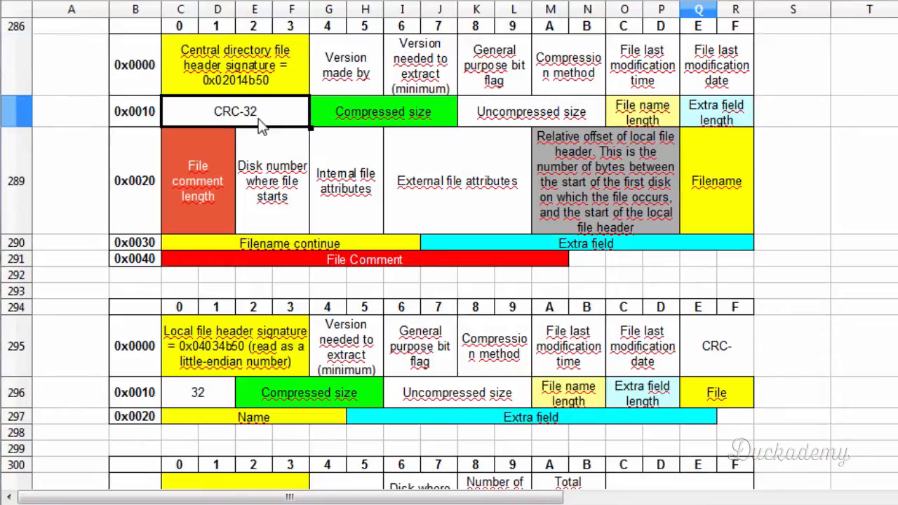
- Compare the CRC-32 field's position in the spreadsheet's central directory and local file header layouts, and return to the hex editor
left_click(690, 352)
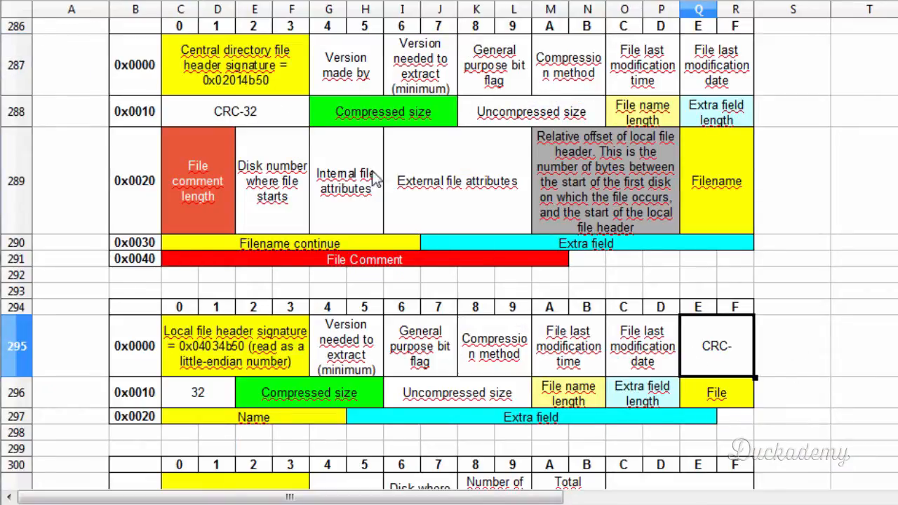
left_click(277, 120)
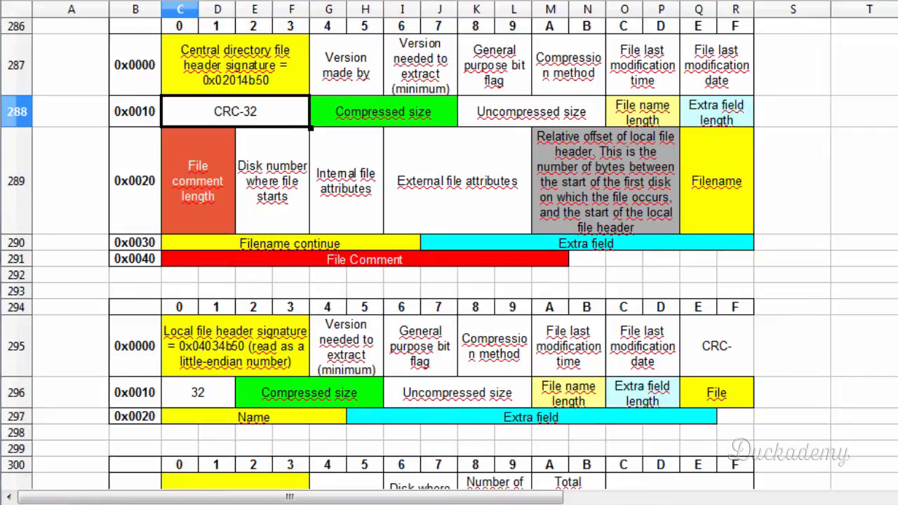
key("alt+Tab")
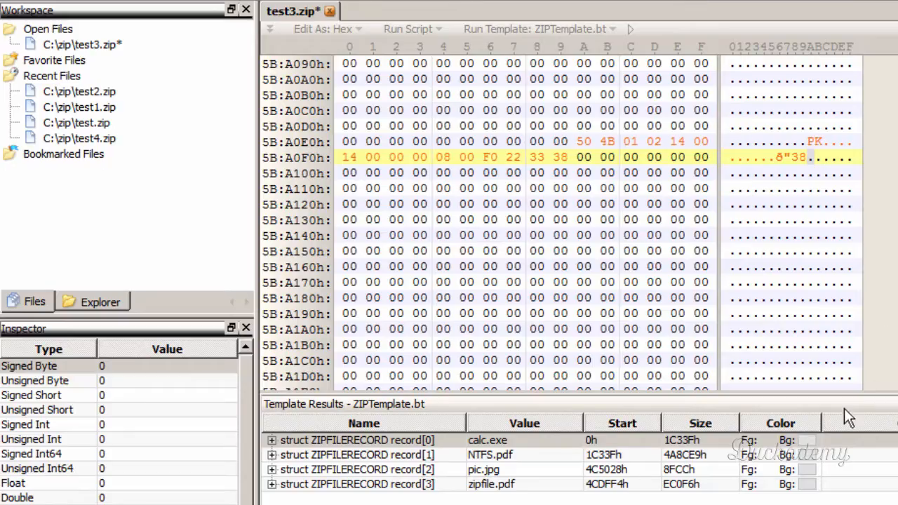
- Copy the CRC-32 bytes 21 C1 EF 69 from calc.exe's local file header to directly after the modification date in the central directory header
left_click(691, 443)
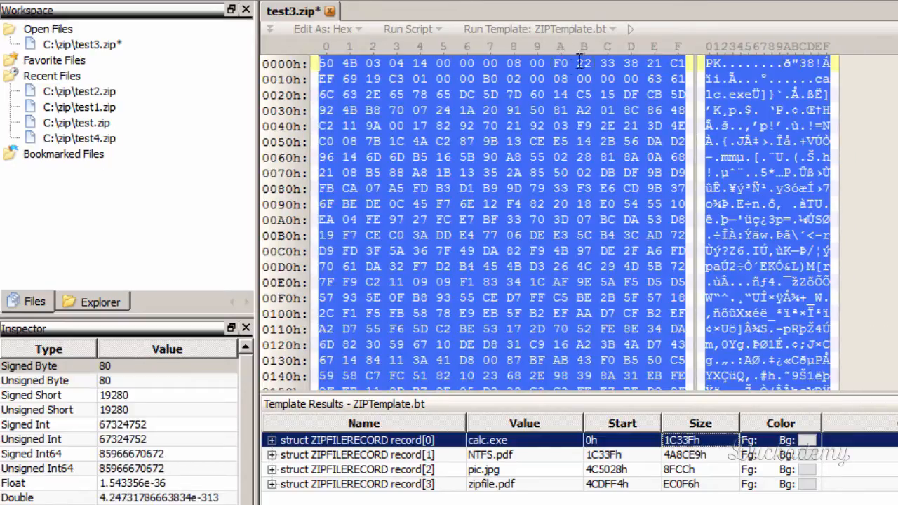
left_click(649, 64)
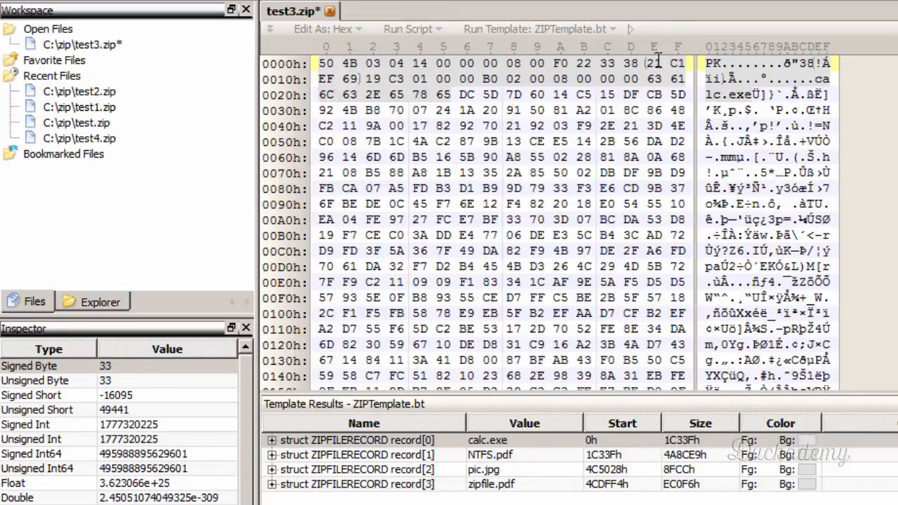
left_click_drag(649, 63, 365, 78)
key("ctrl+c")
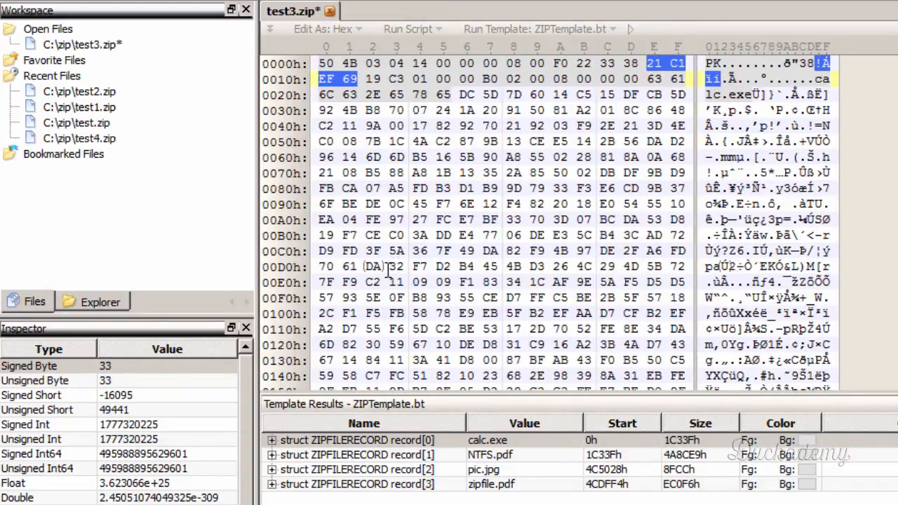
left_click_drag(896, 70, 897, 379)
scroll(608, 216, "up", 10)
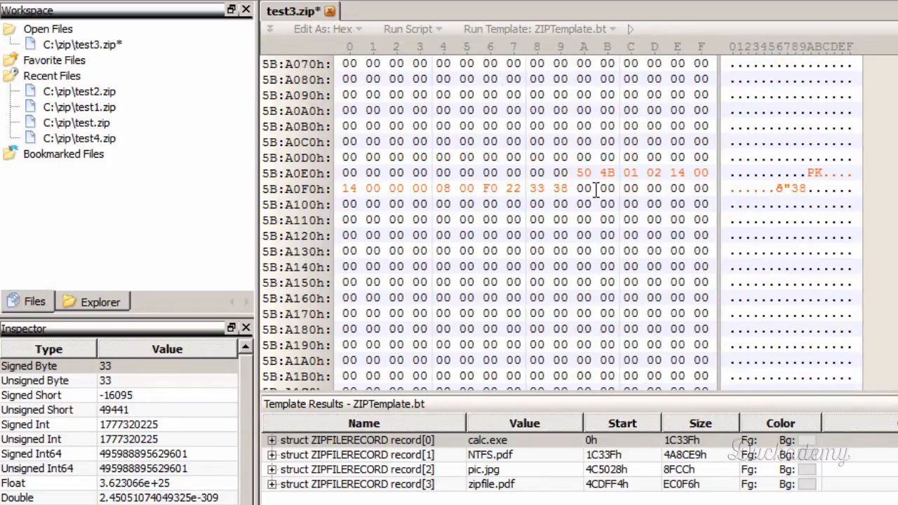
left_click(581, 188)
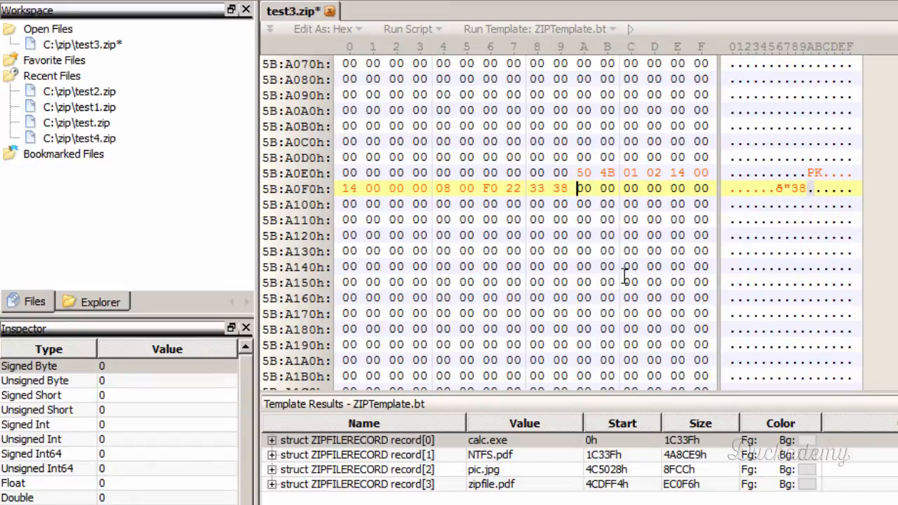
key("ctrl+v")
left_click(671, 188)
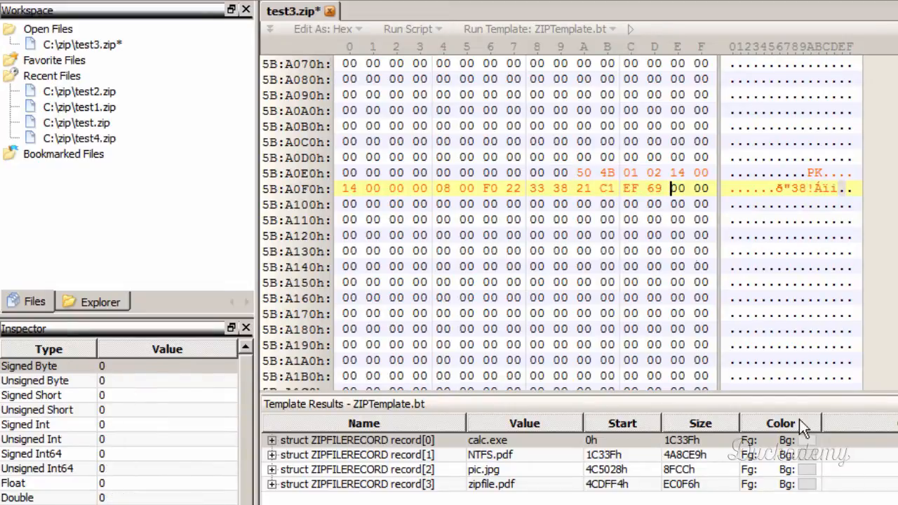
- Go to calc.exe's local record and check the compressed size's position in both header layouts in the spreadsheet
left_click(685, 441)
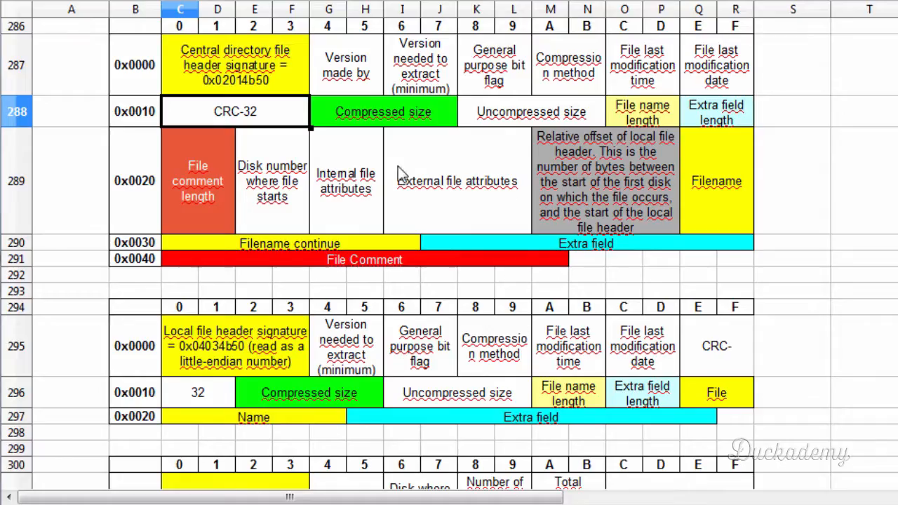
left_click(328, 113)
left_click(317, 395)
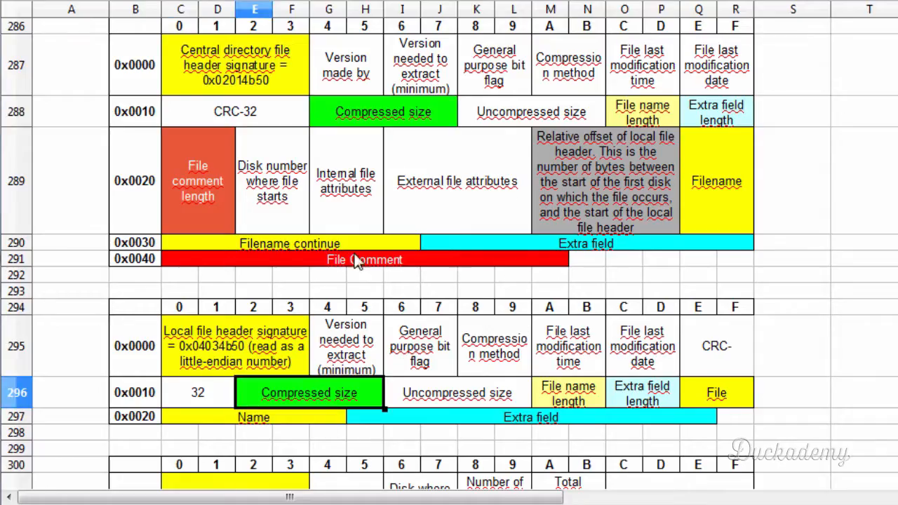
left_click(414, 118)
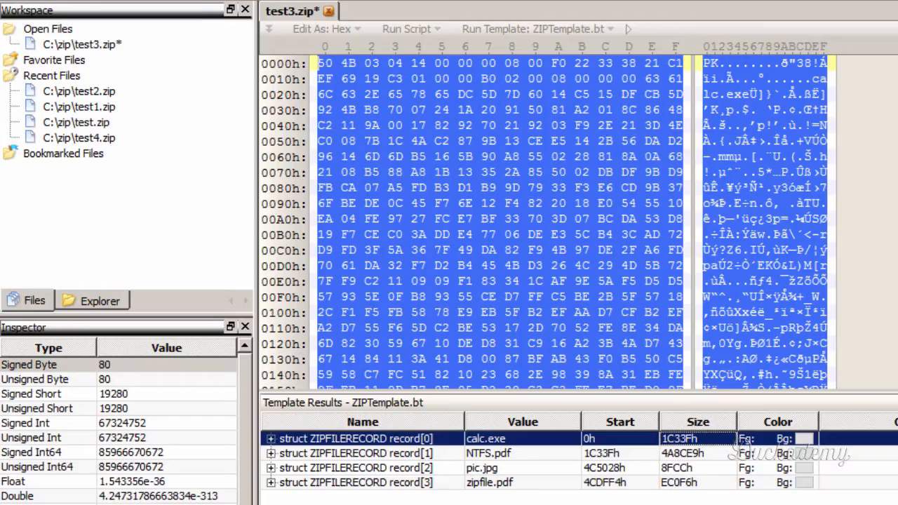
- Copy the compressed size bytes 19 C3 01 00 from calc.exe's local file header to directly after the CRC-32 in the central directory header
left_click(395, 78)
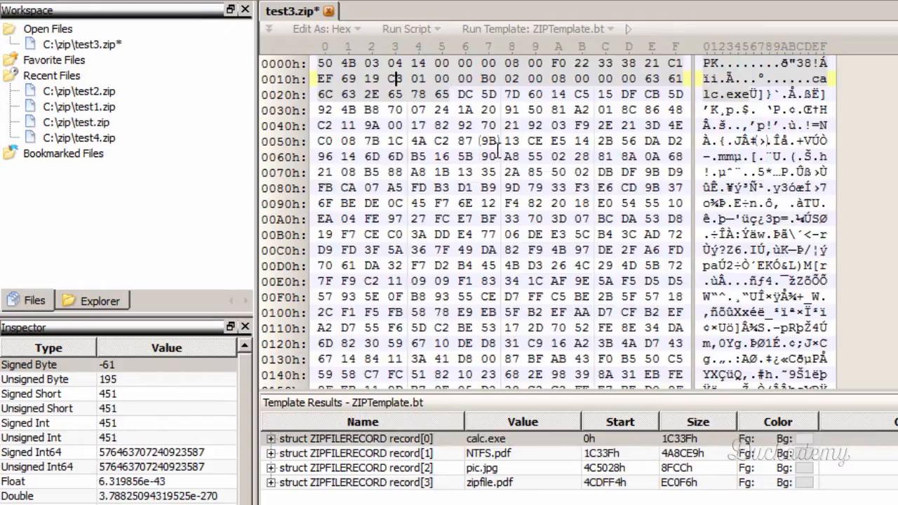
left_click(356, 78)
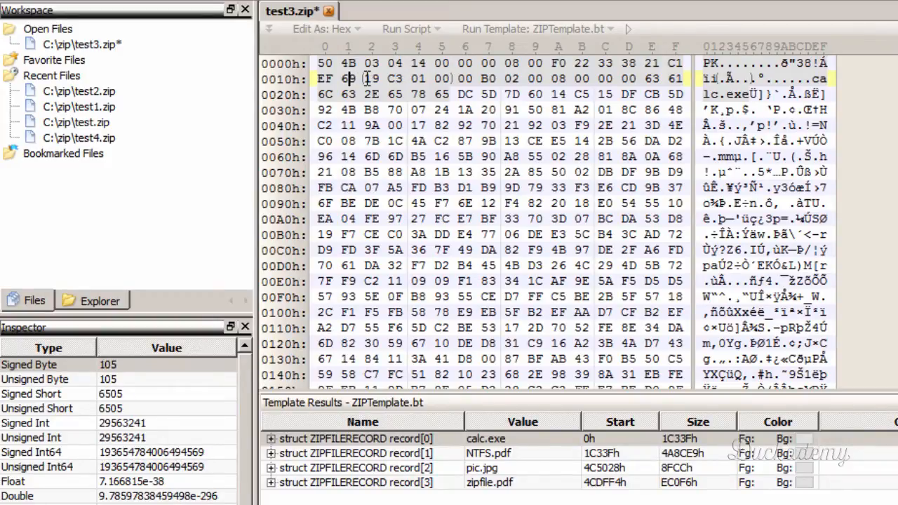
left_click_drag(366, 78, 449, 78)
key("ctrl+c")
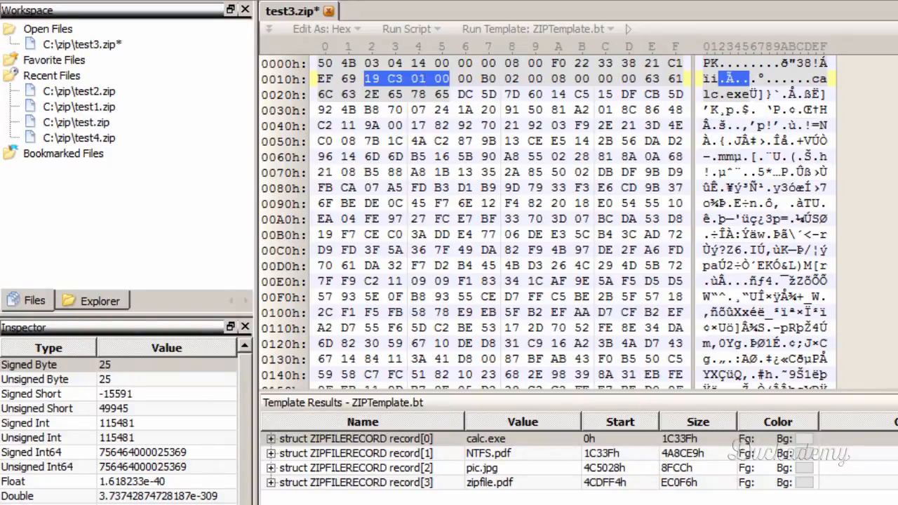
left_click_drag(897, 67, 897, 375)
scroll(829, 108, "up", 12)
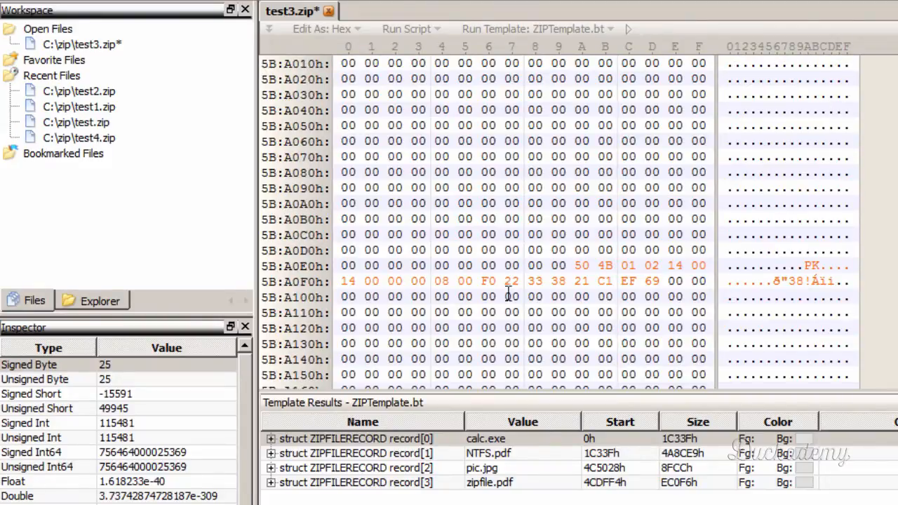
left_click(674, 281)
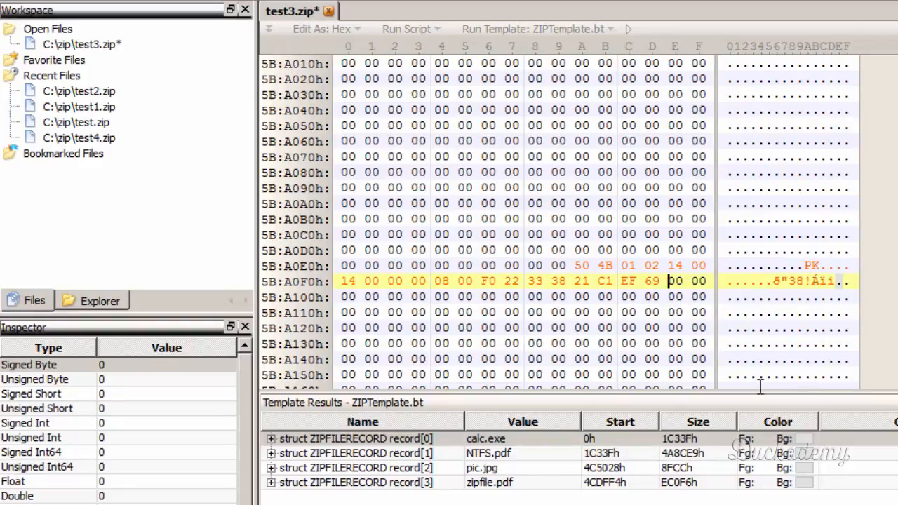
key("ctrl+v")
left_click(393, 294)
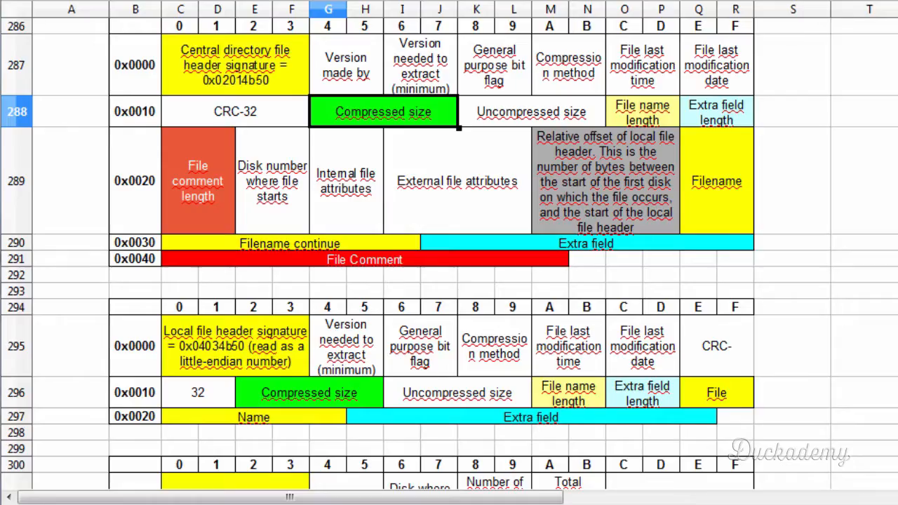
- Compare the uncompressed size's position in the spreadsheet's central directory and local file header layouts
left_click(527, 115)
left_click(459, 399)
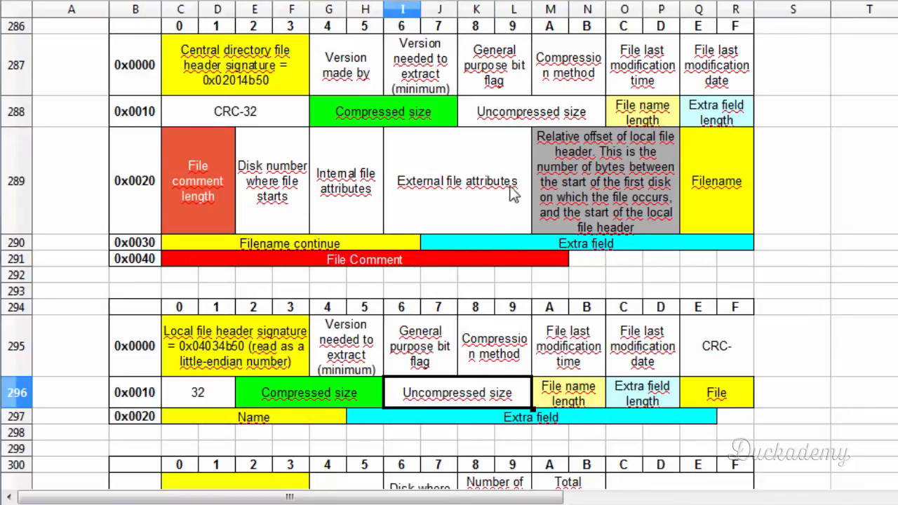
left_click(542, 116)
left_click(471, 405)
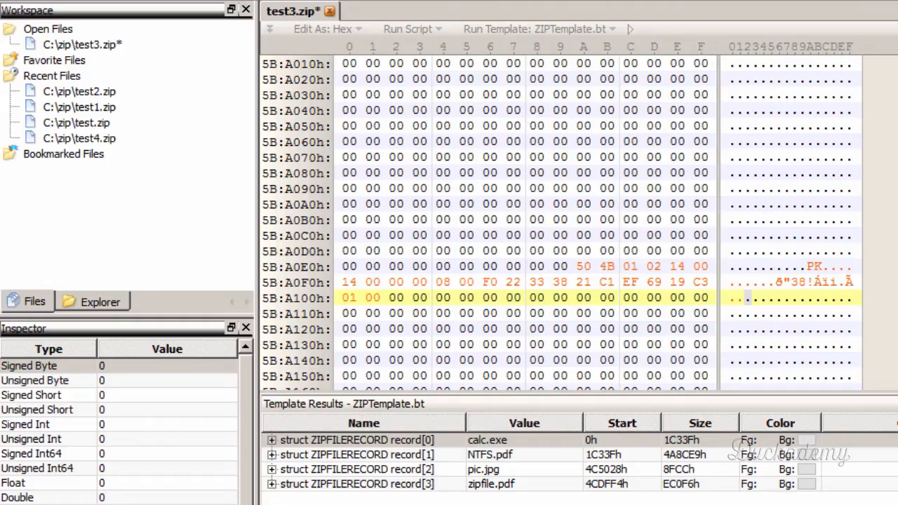
- Copy the uncompressed size bytes 00 B0 02 00 from calc.exe's local file header to directly after the compressed size in the central directory header
left_click(571, 440)
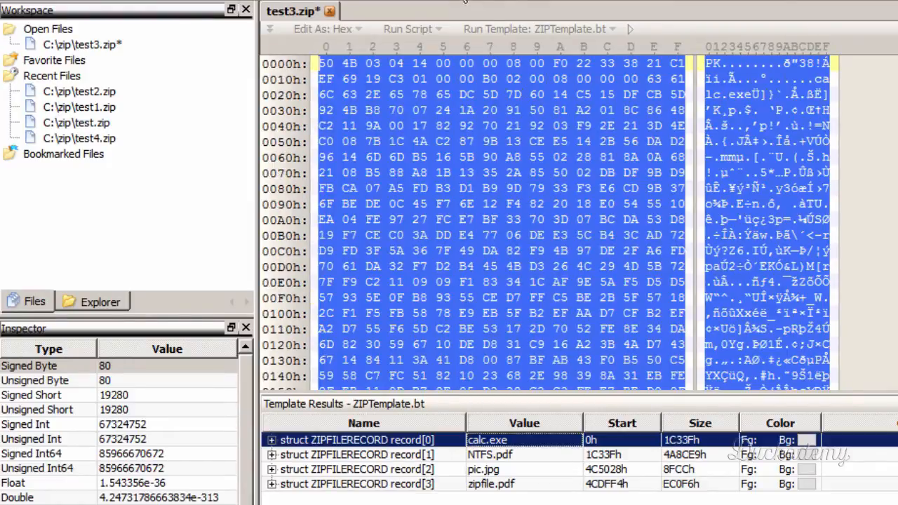
left_click(396, 81)
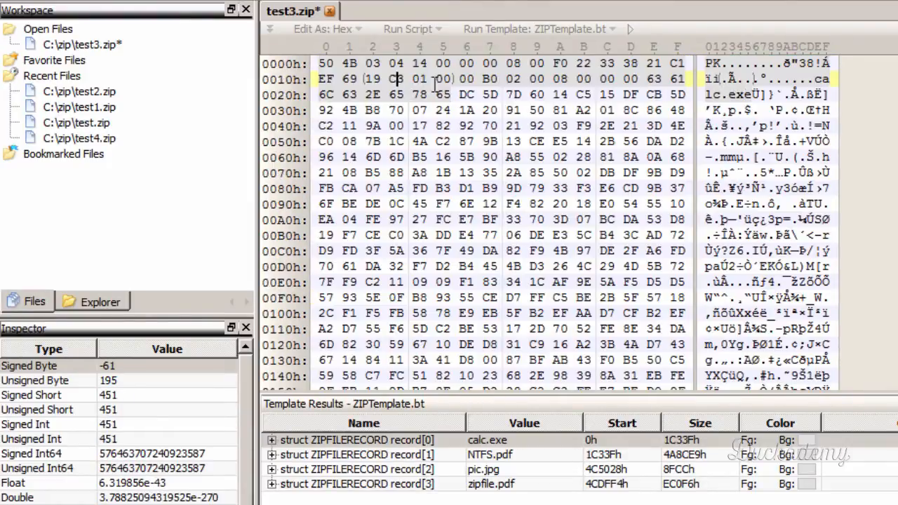
left_click_drag(465, 81, 549, 81)
key("ctrl+c")
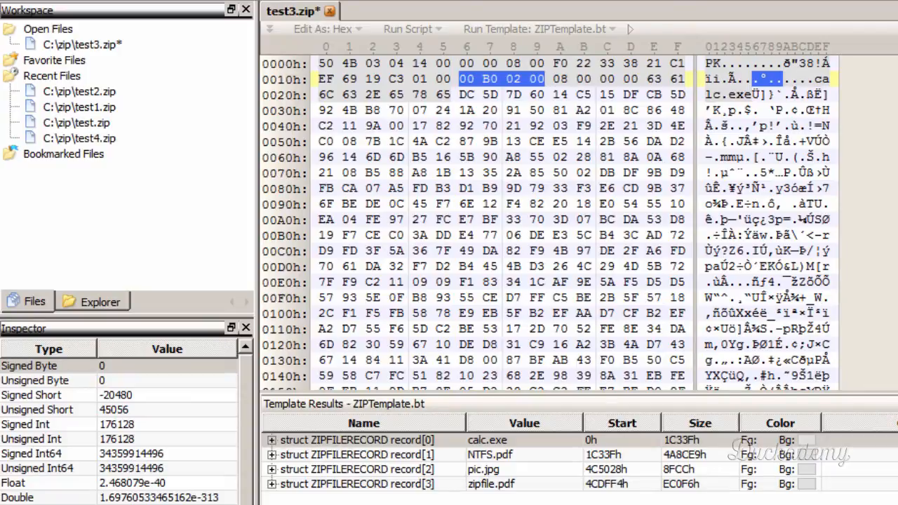
left_click_drag(897, 66, 897, 378)
left_click(536, 80)
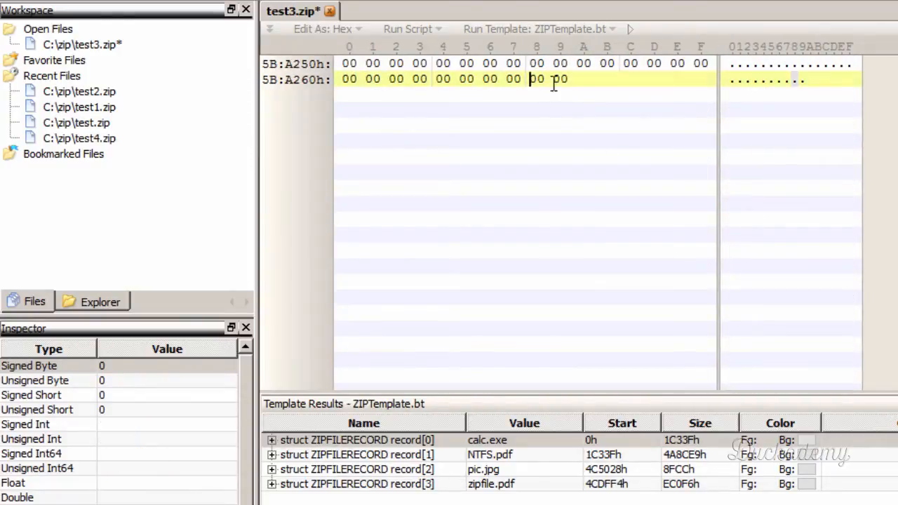
scroll(540, 112, "up", 7)
scroll(522, 160, "up", 1)
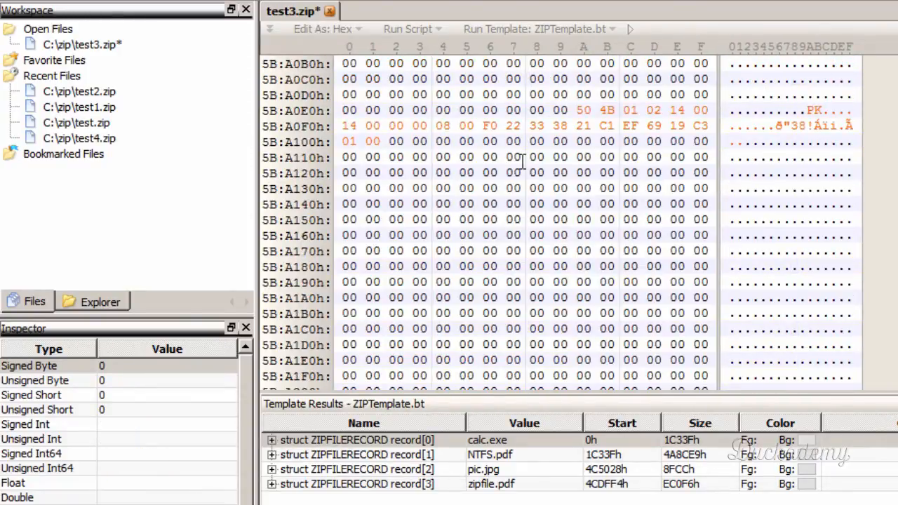
left_click(391, 141)
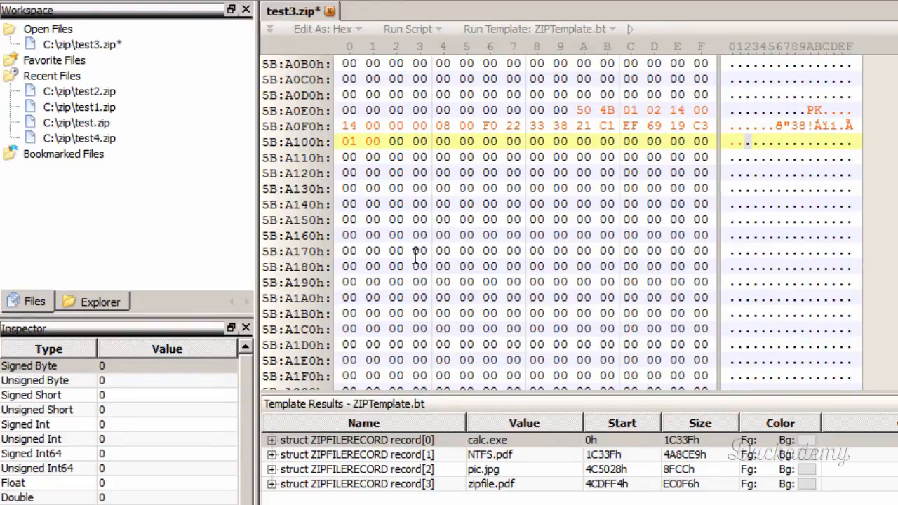
key("ctrl+v")
left_click(486, 142)
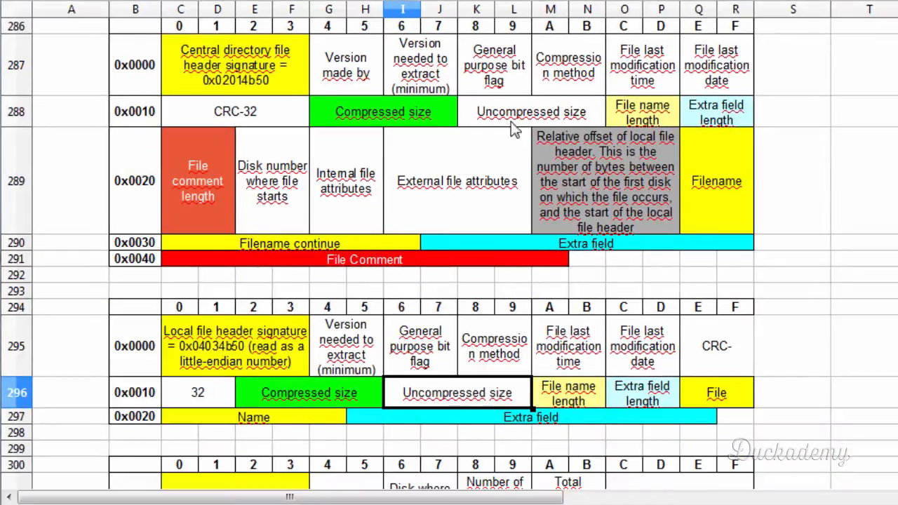
- Compare the file name length's position in the spreadsheet's central directory and local file header layouts, then return to the hex editor
left_click(650, 124)
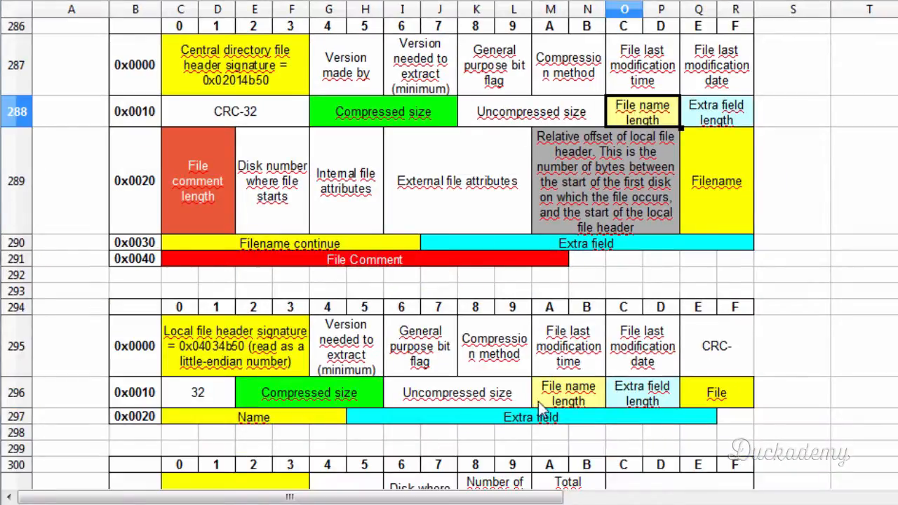
left_click(551, 398)
left_click(650, 120)
key("alt+Tab")
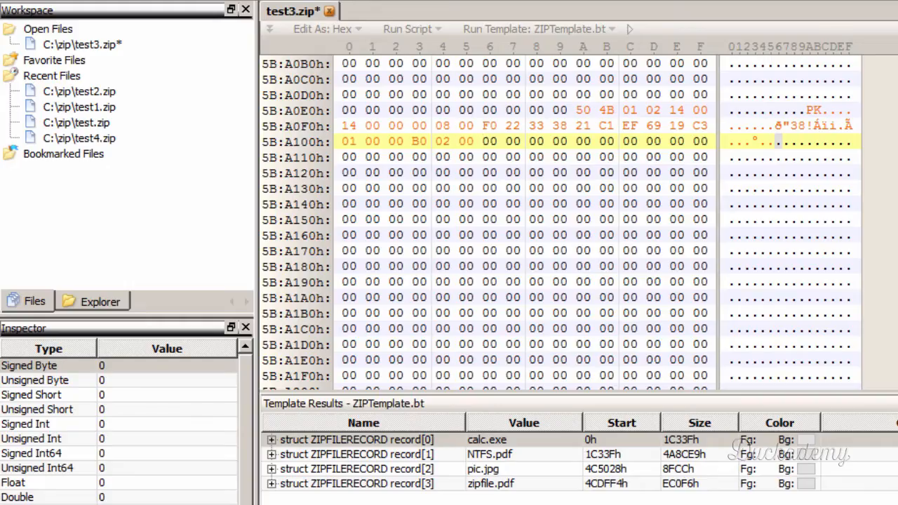
- Copy the file name length bytes 08 00 from calc.exe's local file header to directly after the uncompressed size in the central directory header
left_click(510, 444)
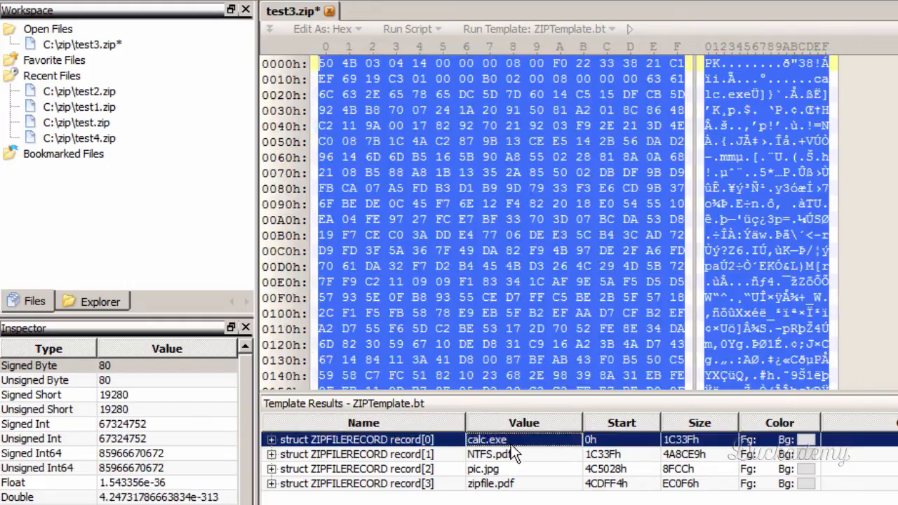
left_click(480, 87)
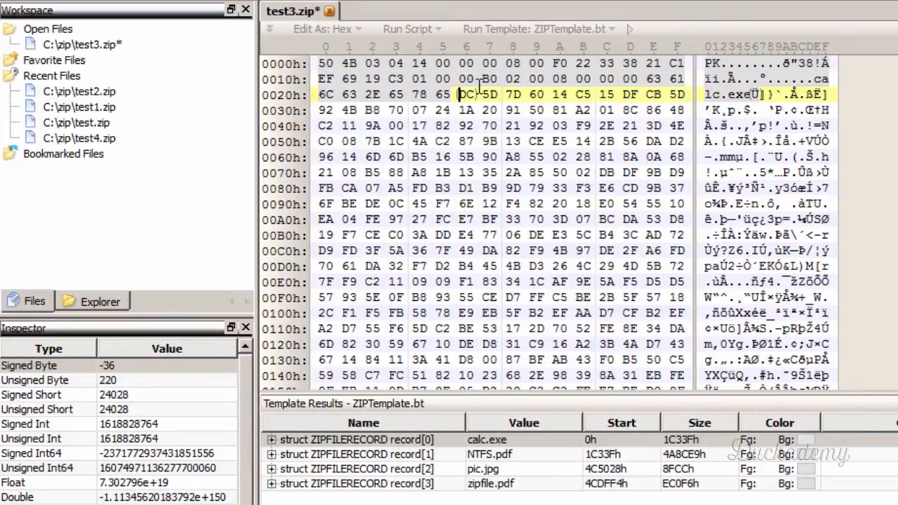
left_click_drag(553, 79, 593, 79)
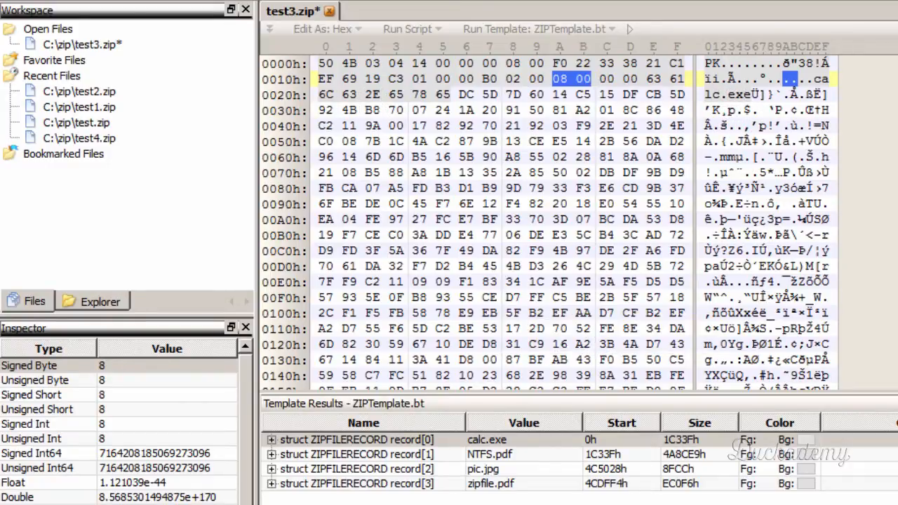
key("ctrl+End")
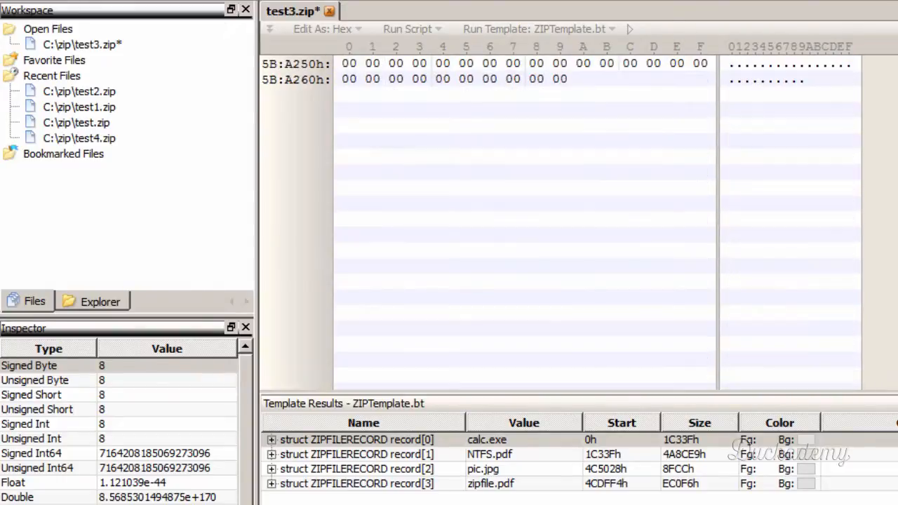
scroll(578, 179, "up", 2)
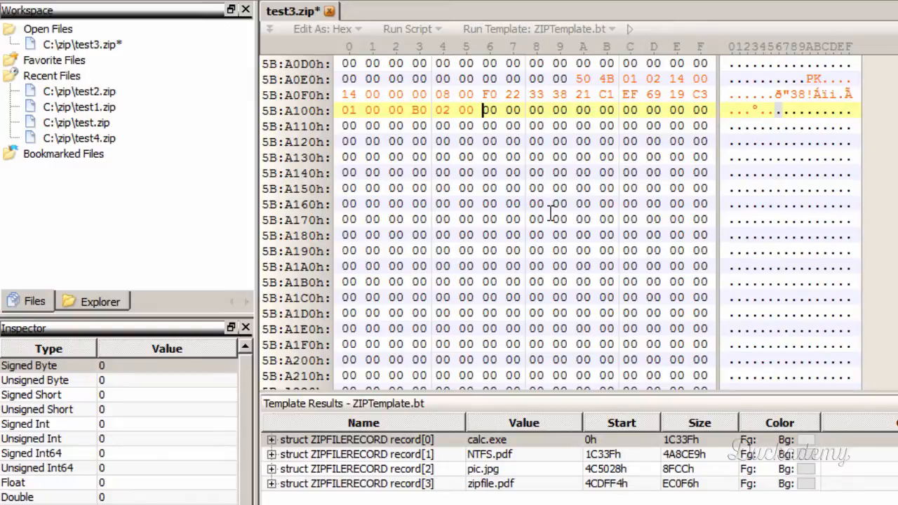
type("08 00")
left_click(536, 110)
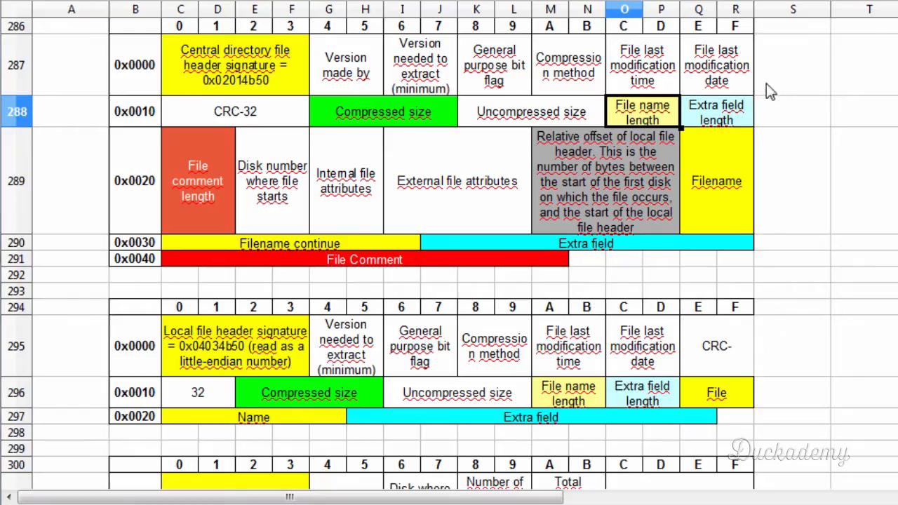
- Compare the extra field length's position in the spreadsheet's central directory and local file header layouts
left_click(739, 128)
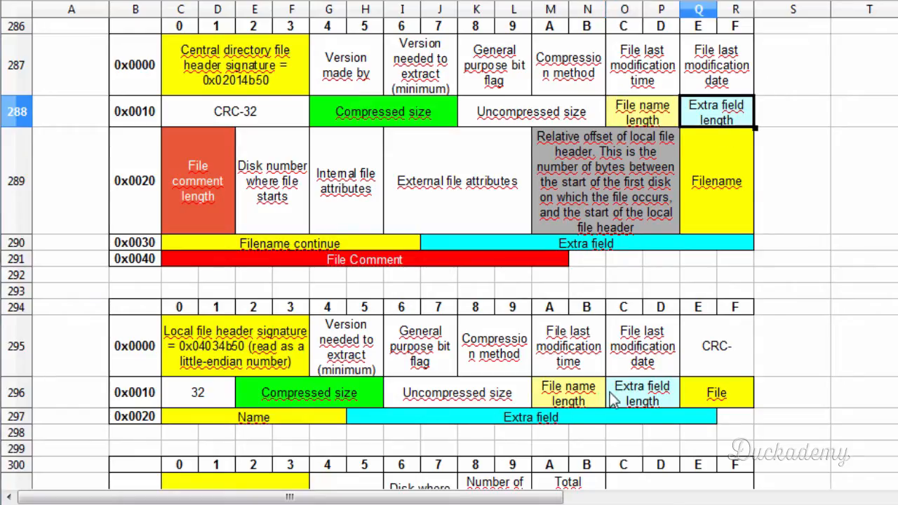
left_click(610, 396)
left_click(715, 123)
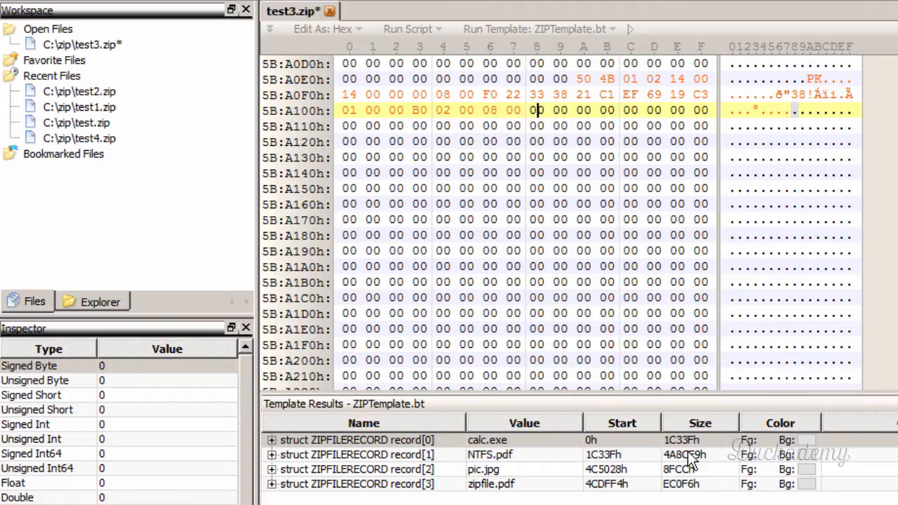
- Select the extra field length bytes 00 00 directly after the file name length in calc.exe's local file header
left_click(689, 440)
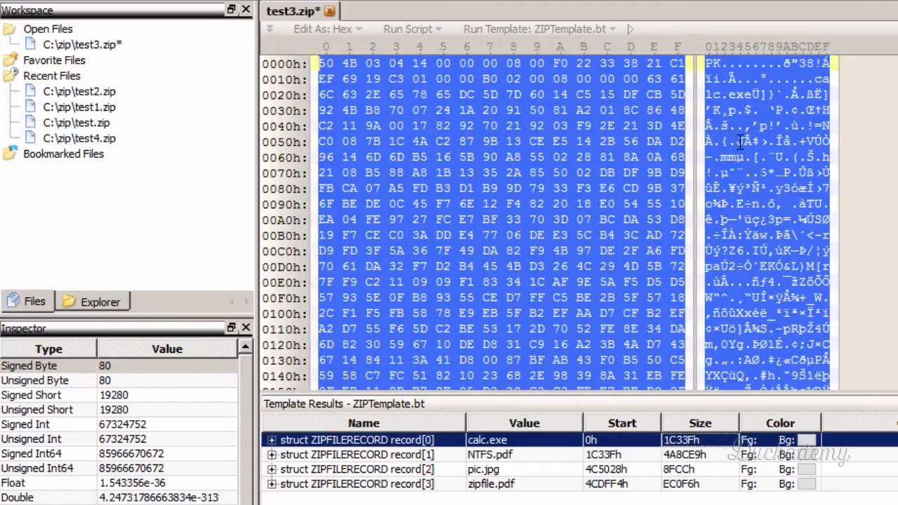
left_click(556, 80)
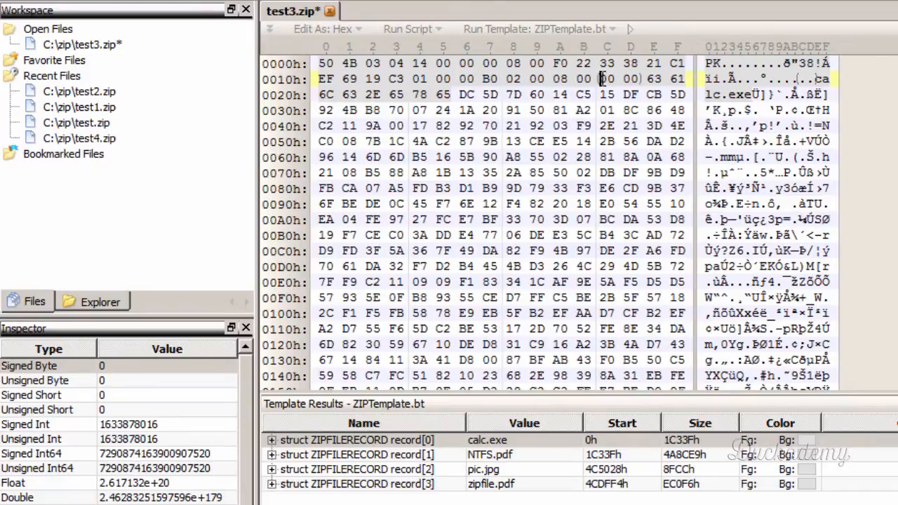
left_click_drag(599, 78, 635, 78)
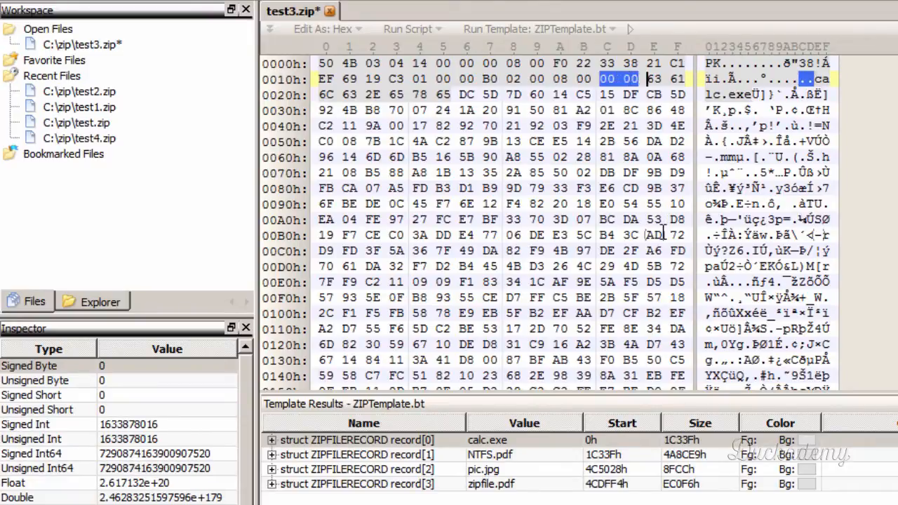
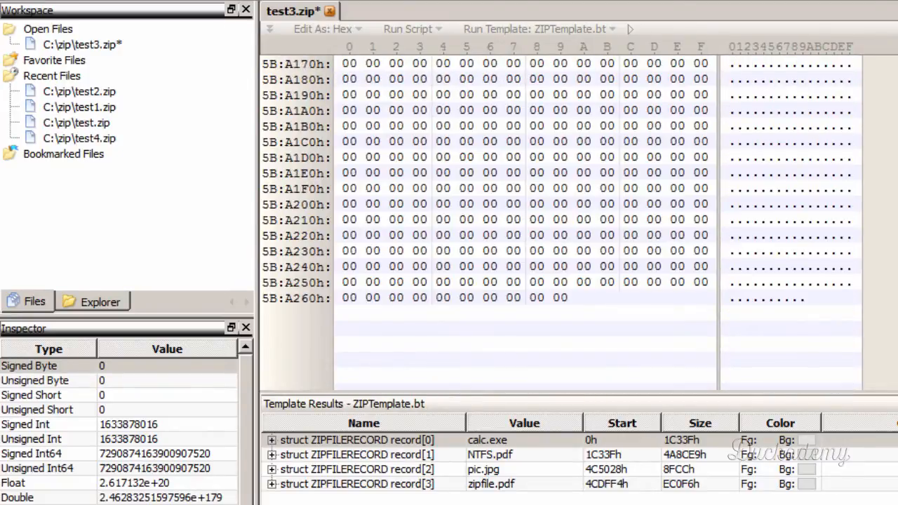
- Fill in the extra field length bytes 00 00 directly after the file name length in the central directory header
scroll(759, 213, "up", 5)
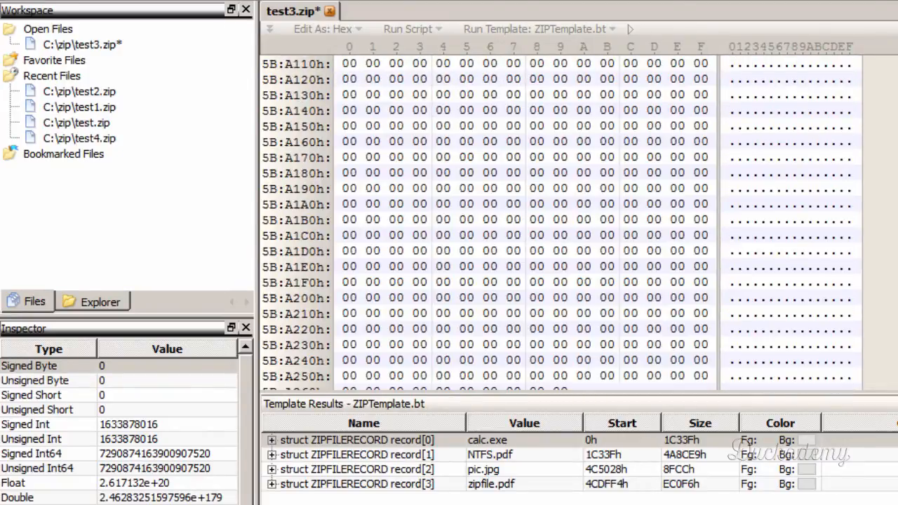
left_click(537, 204)
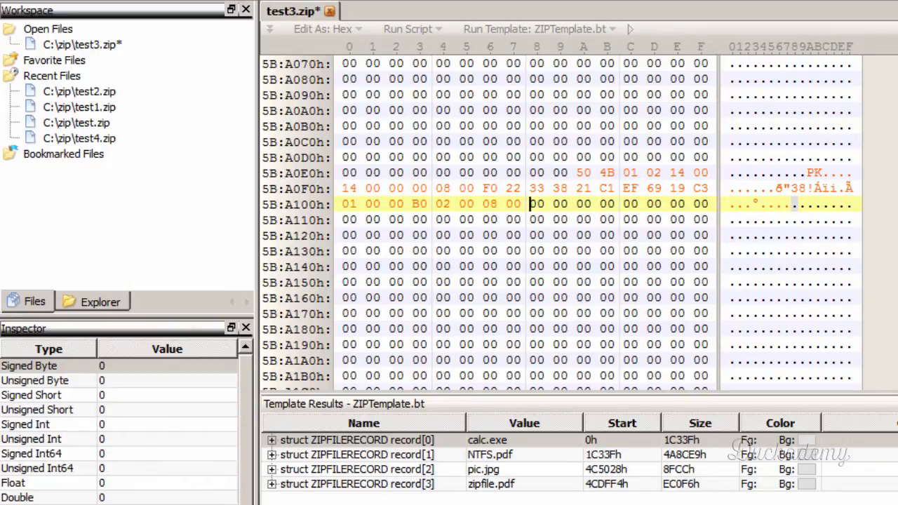
key("shift+Right")
key("shift+Right")
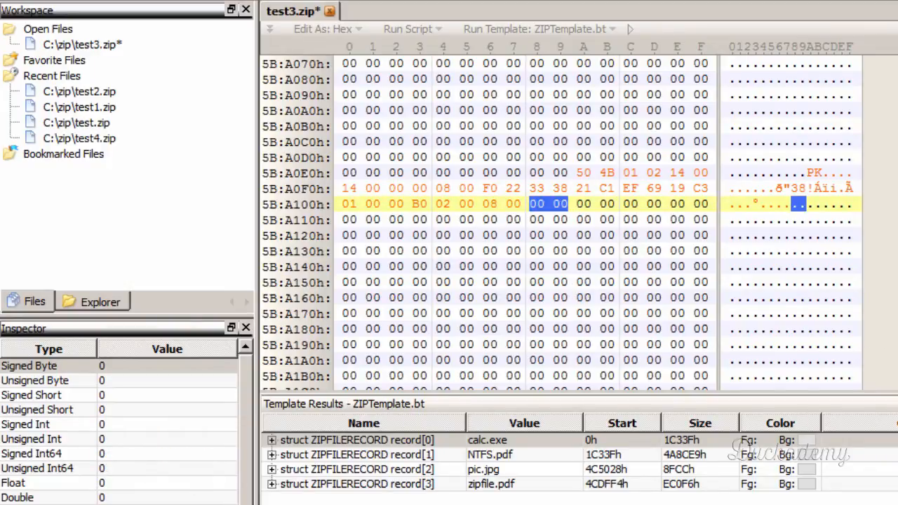
left_click(577, 205)
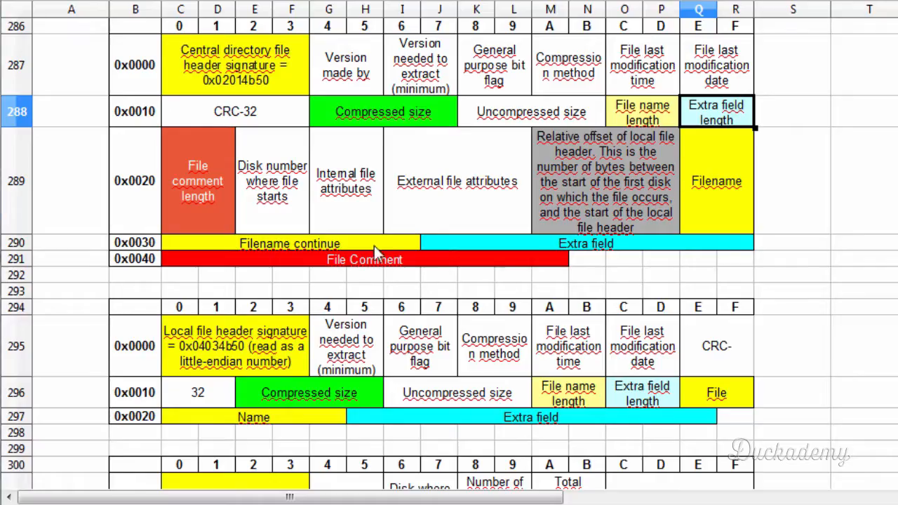
- Following the spreadsheet layout, enter 00 00 for the file comment length and 00 00 for the disk number where the file starts
left_click(191, 164)
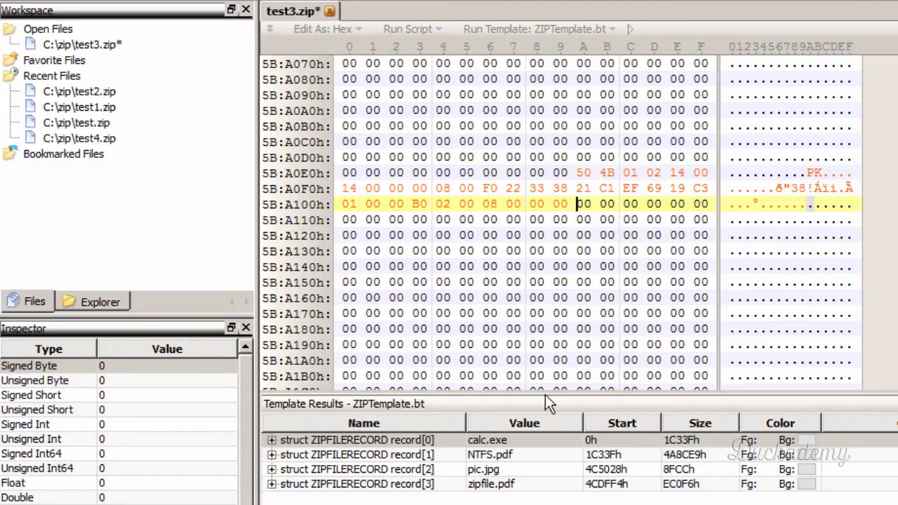
key("Right")
key("Right")
key("Right")
key("Right")
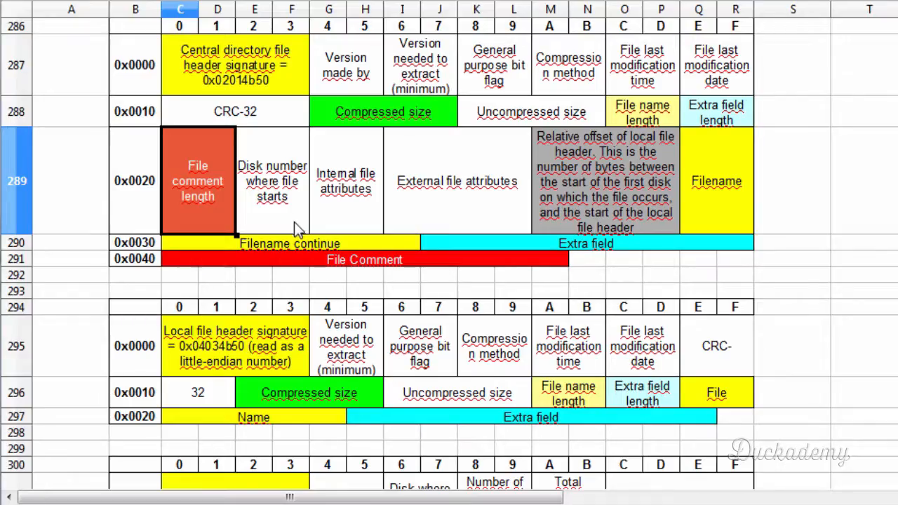
left_click(289, 215)
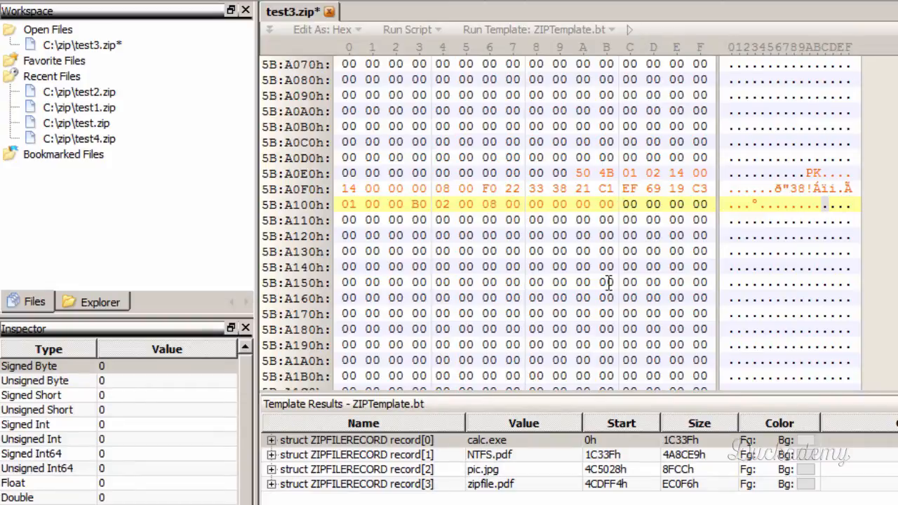
key("shift+Right")
key("shift+Right")
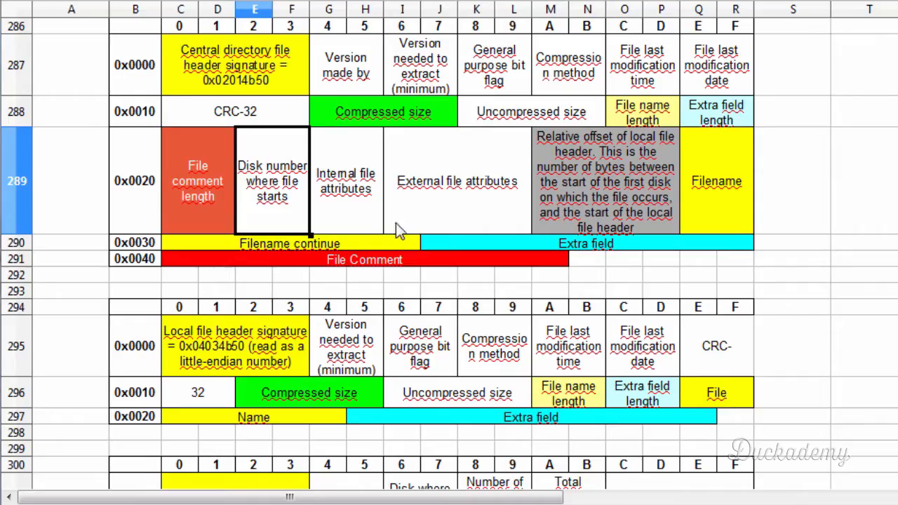
- Enter 00 00 for the internal file attributes and 20 00 00 00 for the external file attributes in the central directory header
left_click(349, 197)
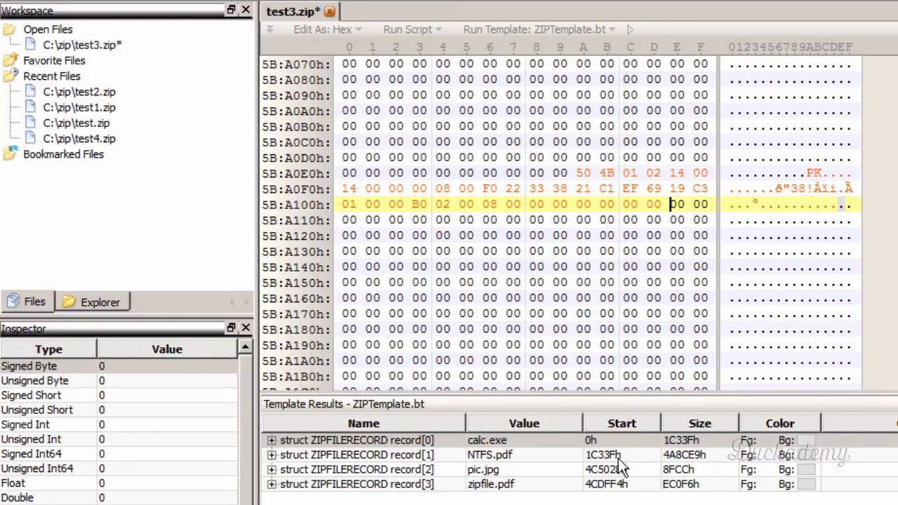
key("Right")
key("Right")
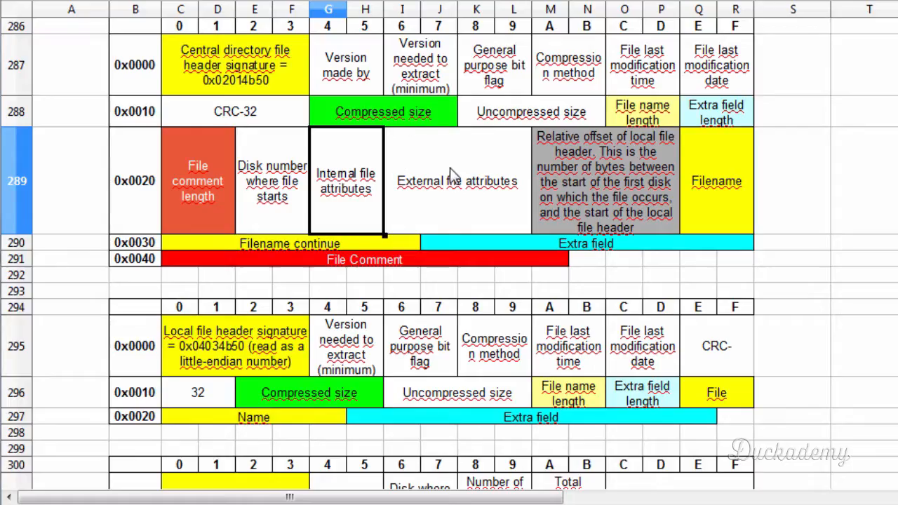
left_click(441, 189)
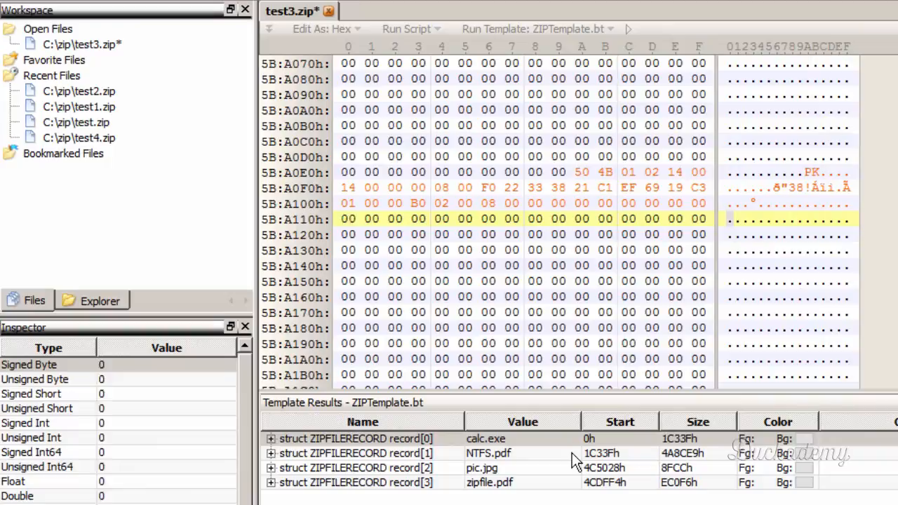
type("20 ")
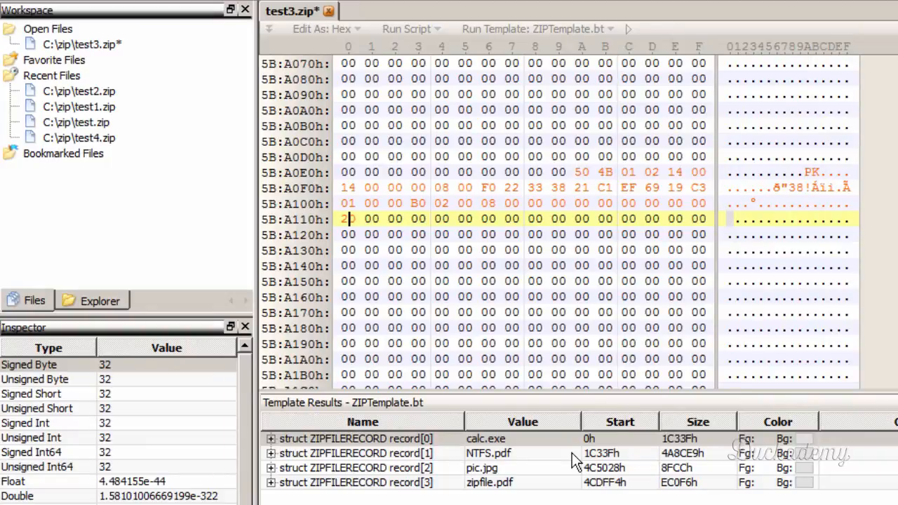
type("00 00 00")
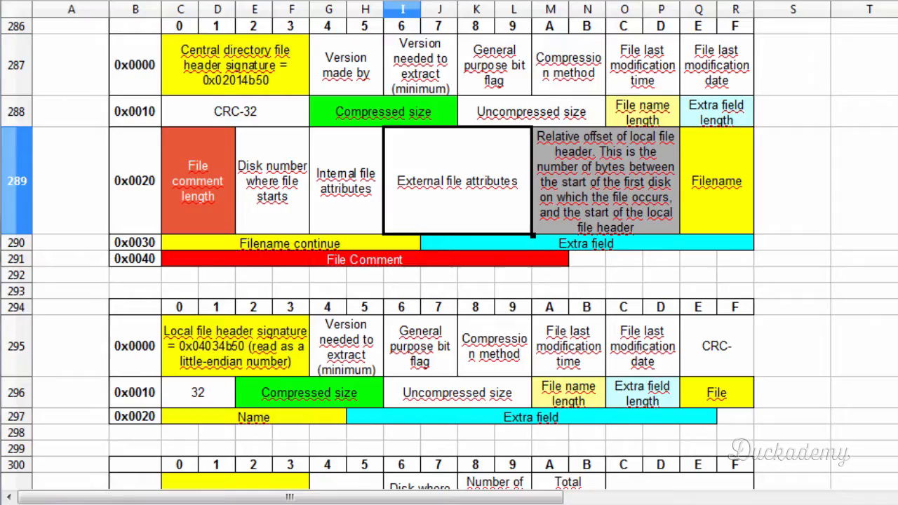
- Check where calc.exe's local file header starts and enter its relative offset 00 00 00 00 directly after the external file attributes
left_click(582, 154)
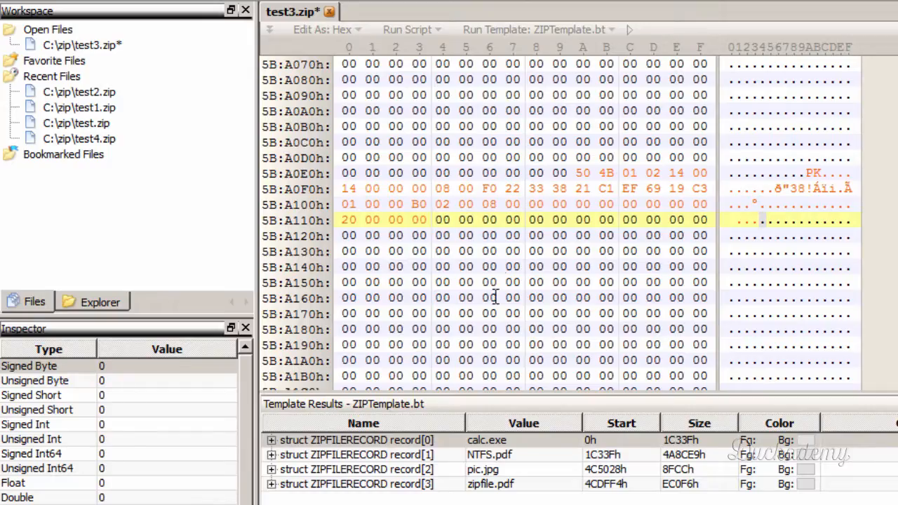
left_click(421, 442)
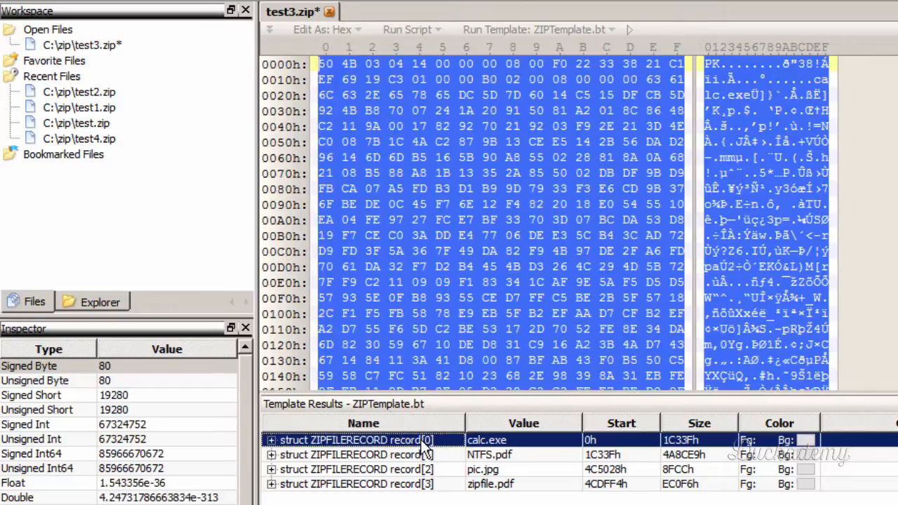
left_click(321, 64)
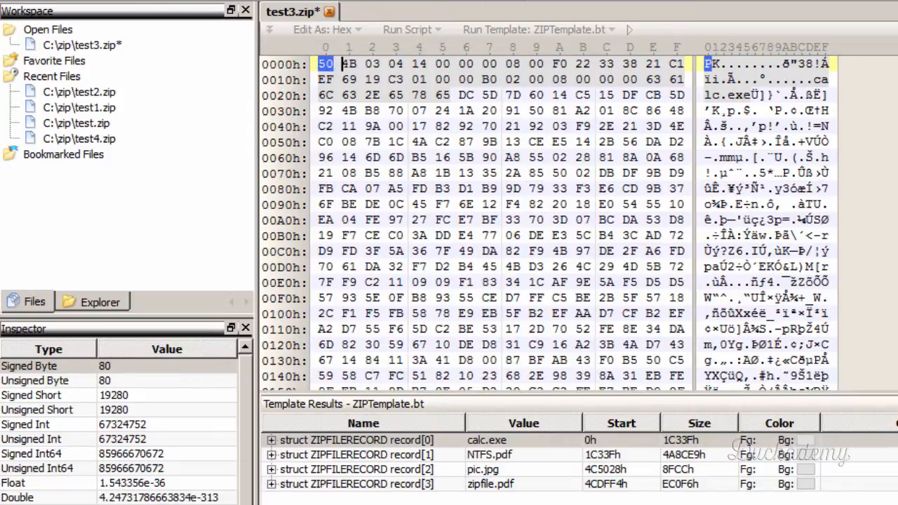
key("ctrl+End")
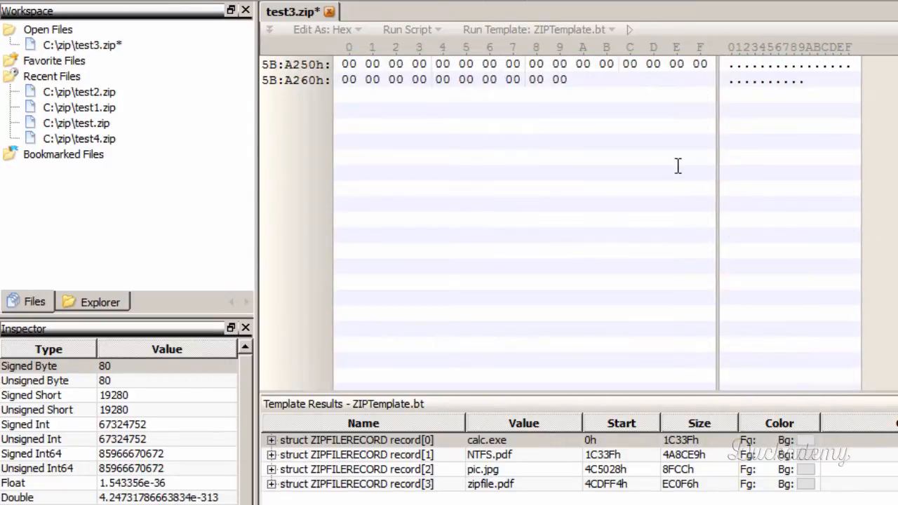
scroll(582, 223, "up", 10)
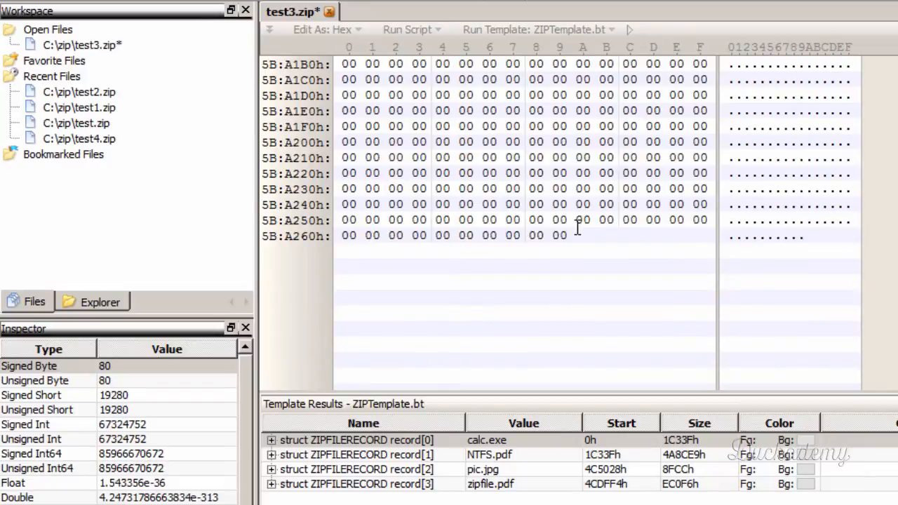
left_click(443, 221)
type("00 00 00 ")
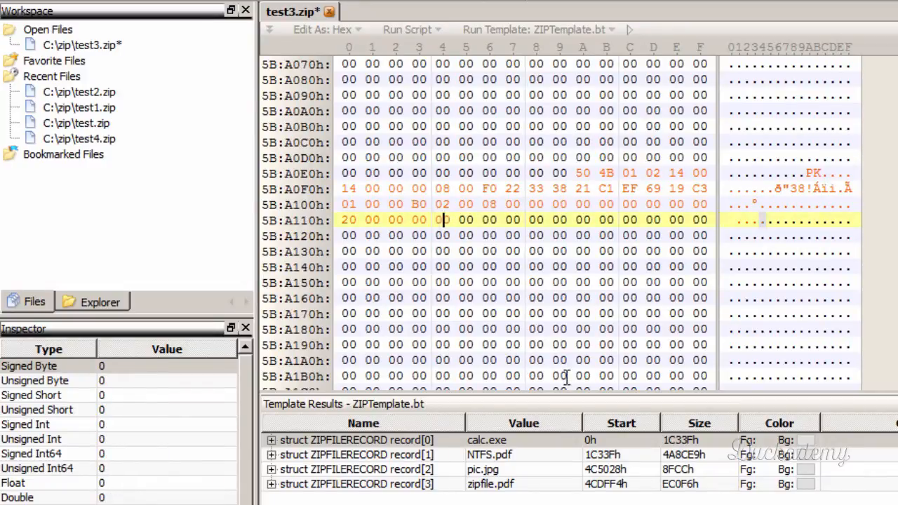
type("00")
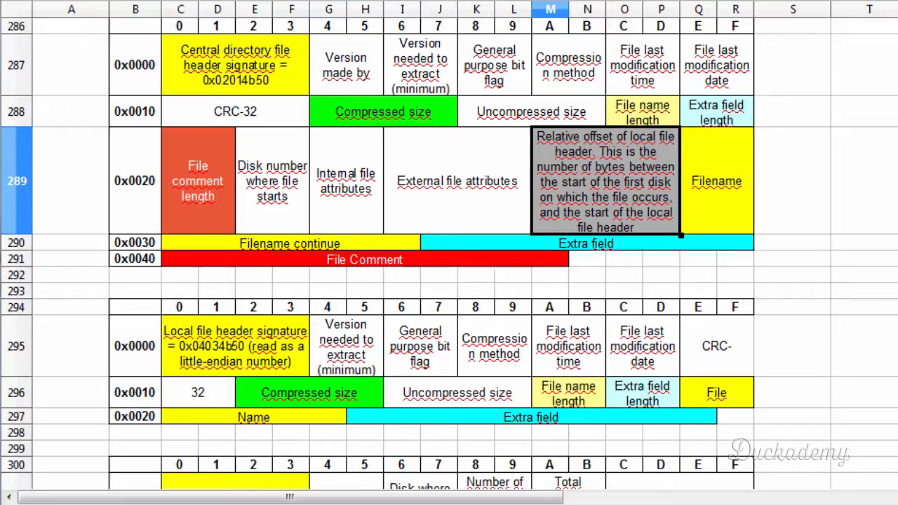
- Compare the file name's position in the spreadsheet's central directory and local file header layouts
left_click(712, 174)
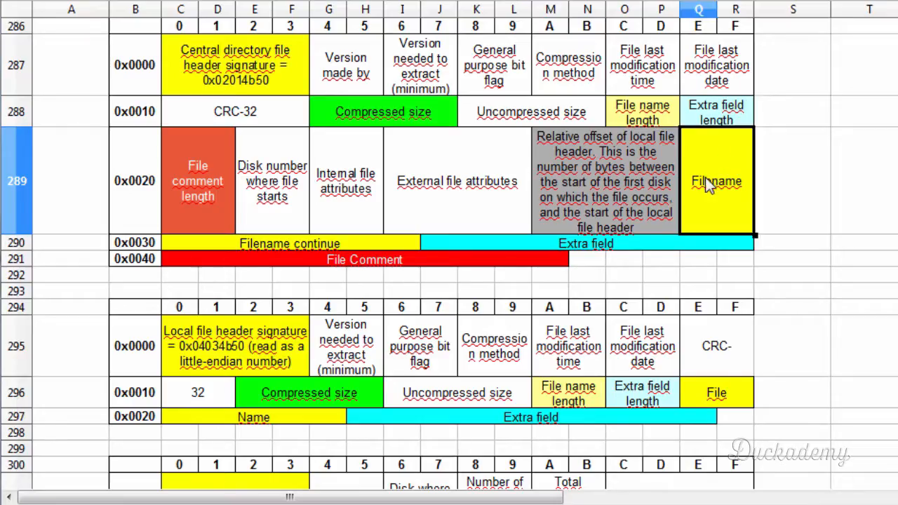
left_click(695, 390)
left_click(314, 421)
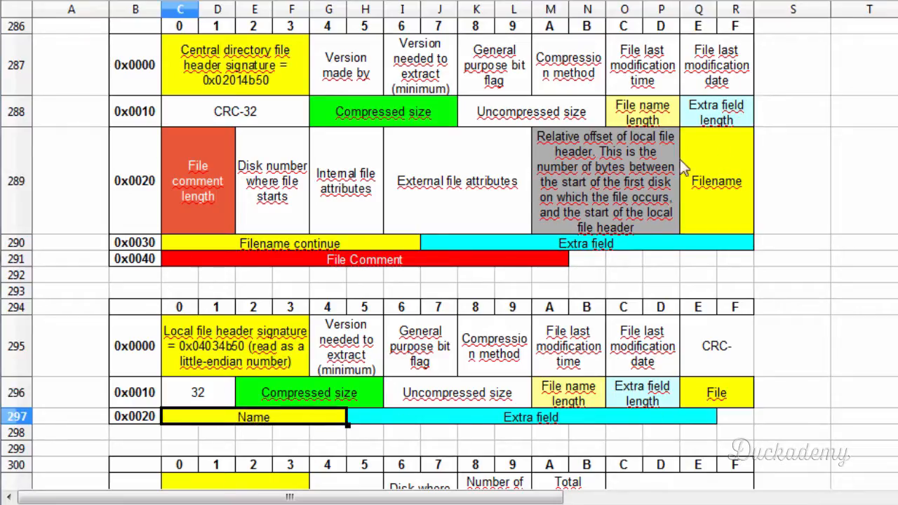
left_click(712, 167)
left_click(708, 396)
left_click(744, 179)
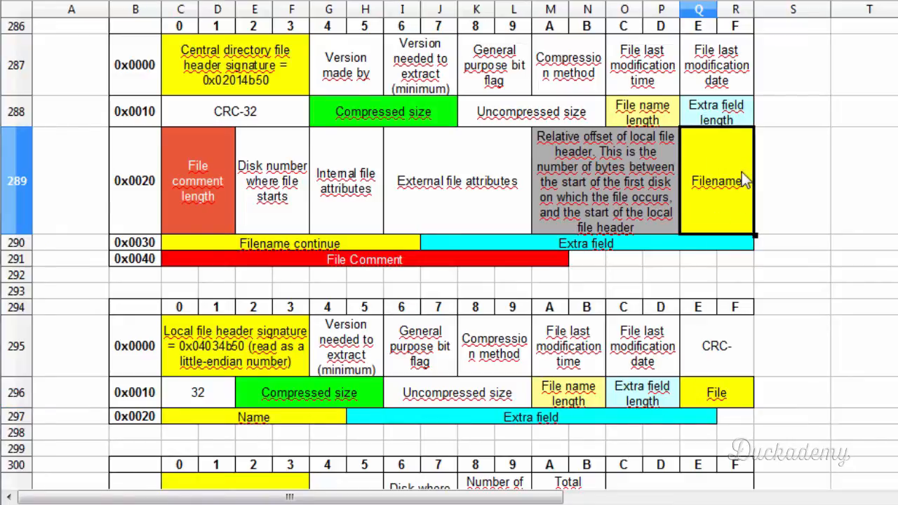
left_click(700, 398)
left_click(721, 185)
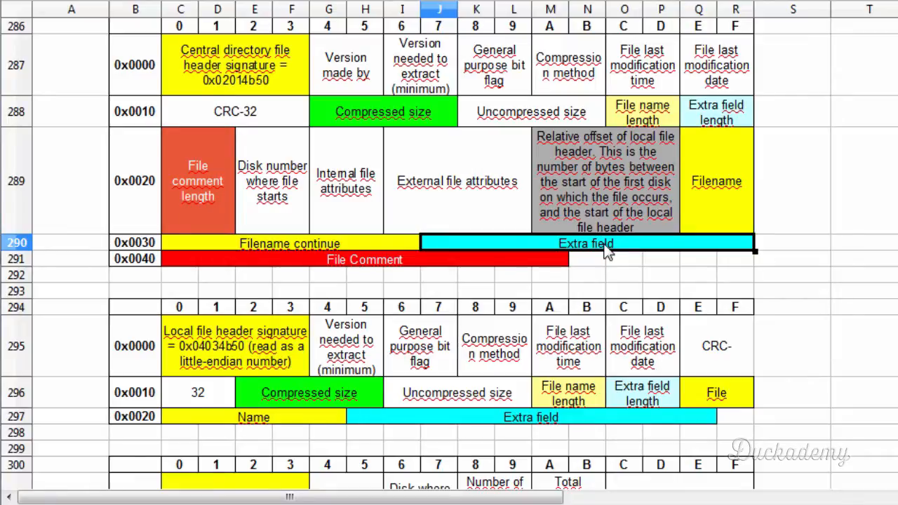
- Check the extra field length in the spreadsheet's central directory layout and in the header bytes in the hex editor
left_click(720, 115)
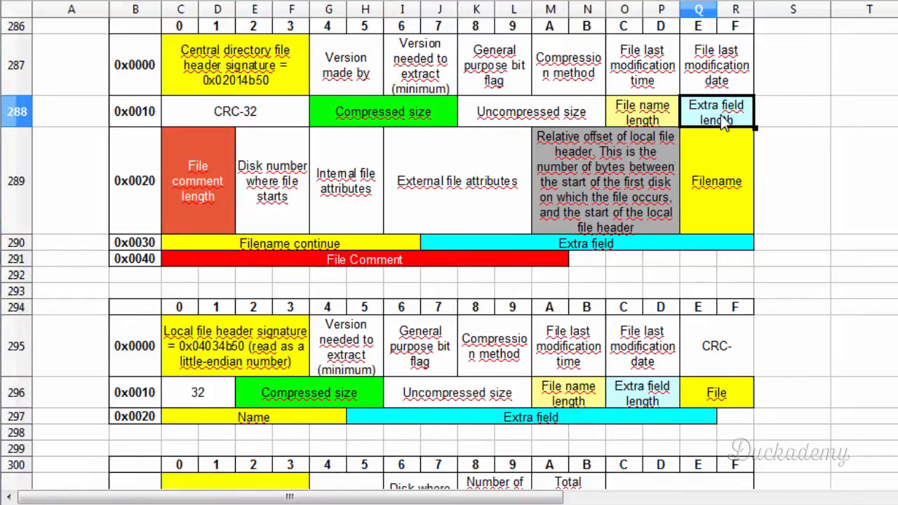
left_click(718, 166)
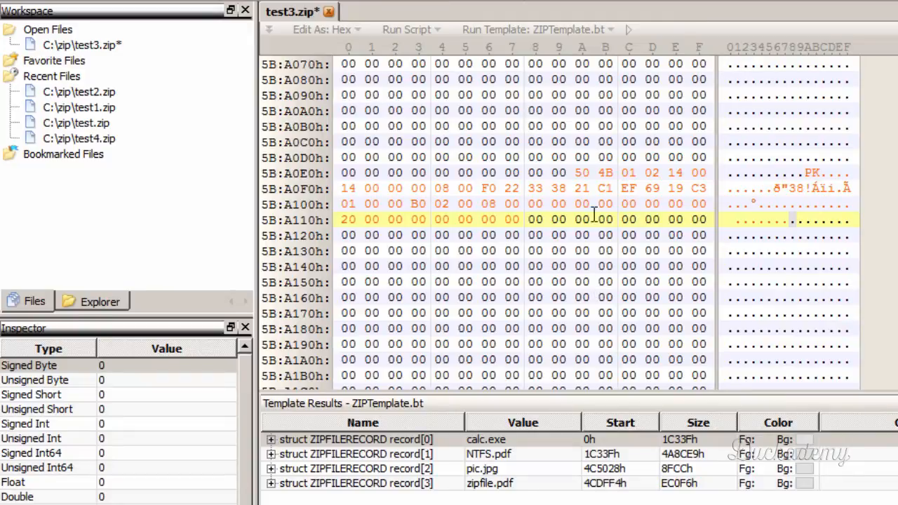
left_click_drag(483, 204, 565, 205)
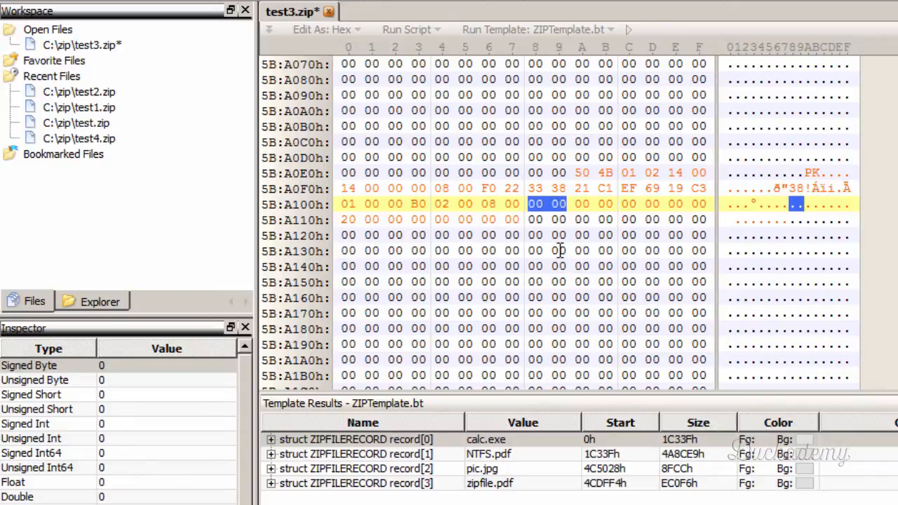
left_click(531, 217)
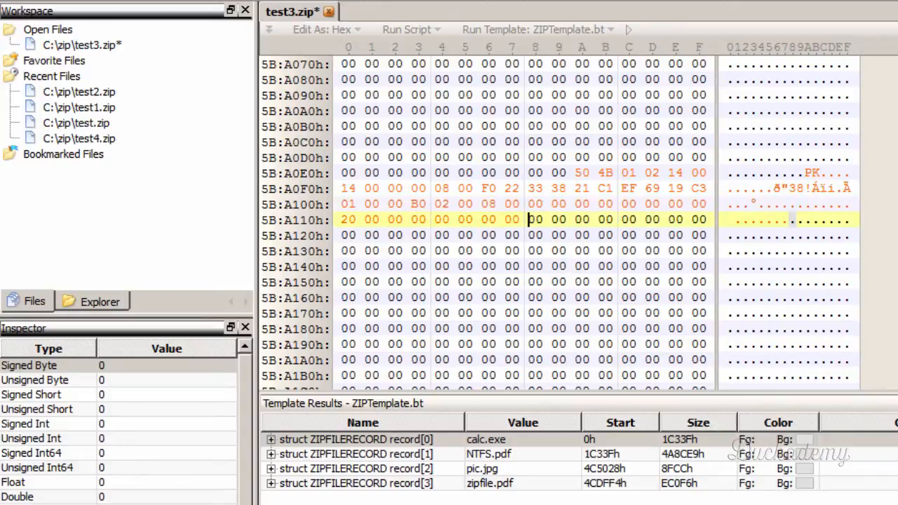
- Copy the file name bytes 63 61 6C 63 2E 65 78 65 from calc.exe's local file header to directly after the relative offset
left_click_drag(897, 378, 896, 63)
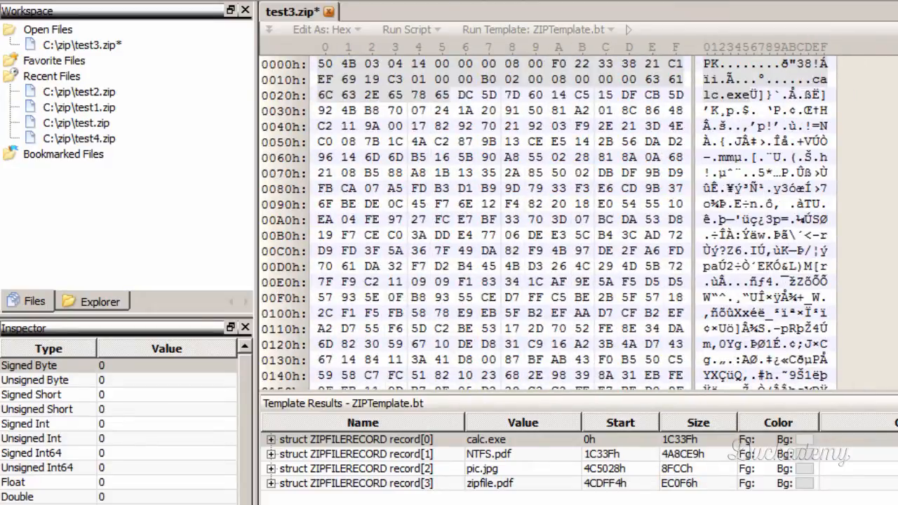
left_click(813, 79)
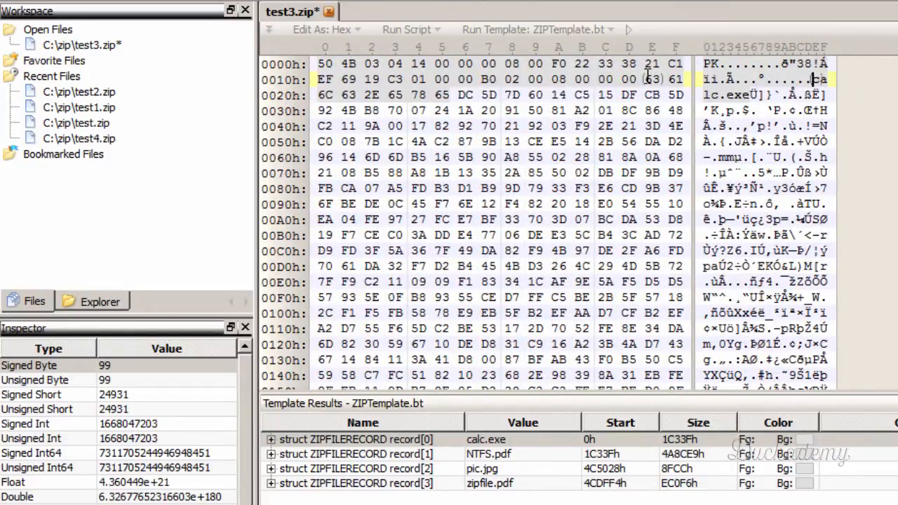
left_click_drag(646, 79, 450, 92)
key("ctrl+c")
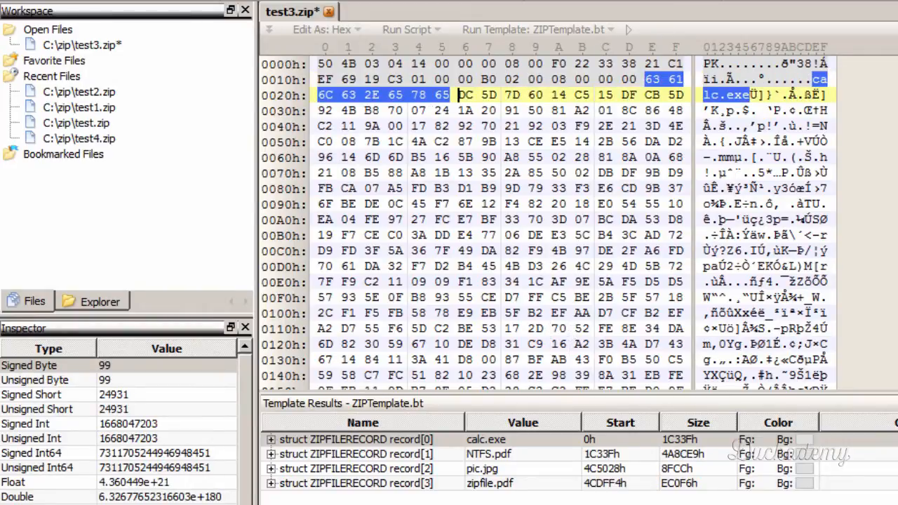
left_click_drag(897, 65, 897, 379)
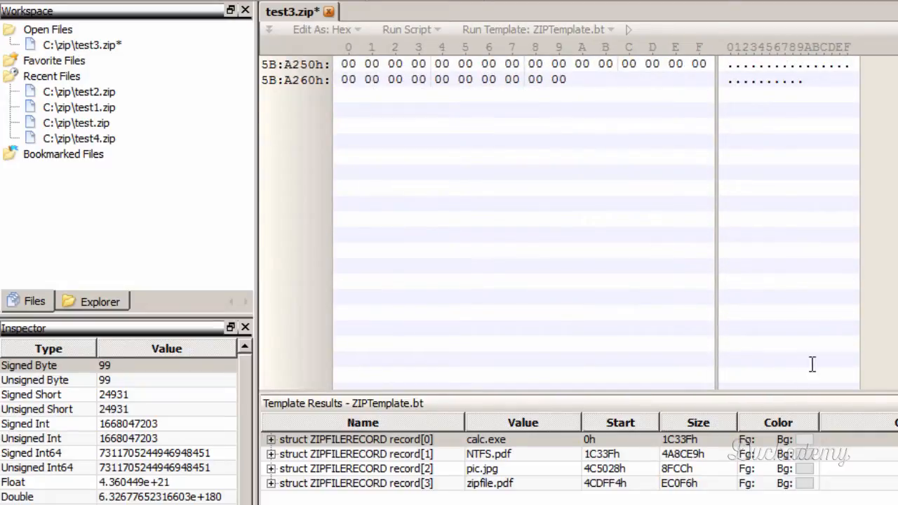
scroll(811, 364, "up", 4)
scroll(699, 240, "up", 7)
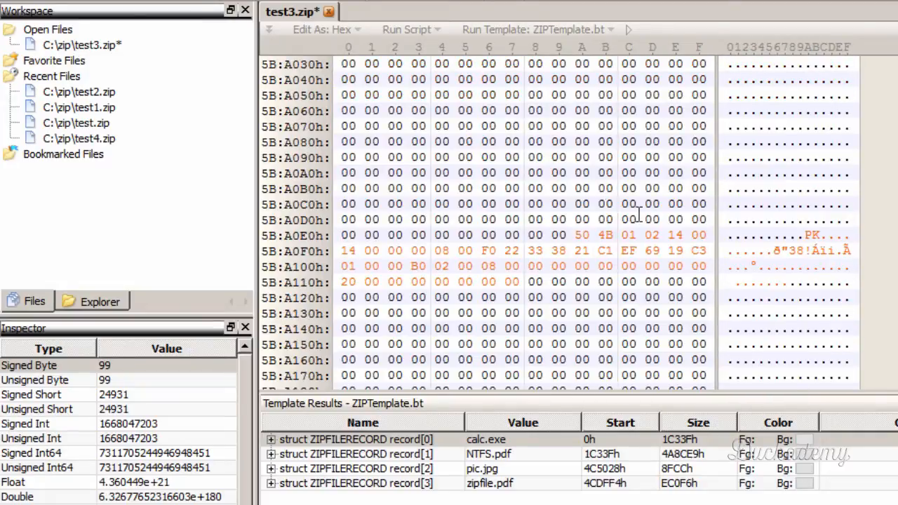
left_click(528, 281)
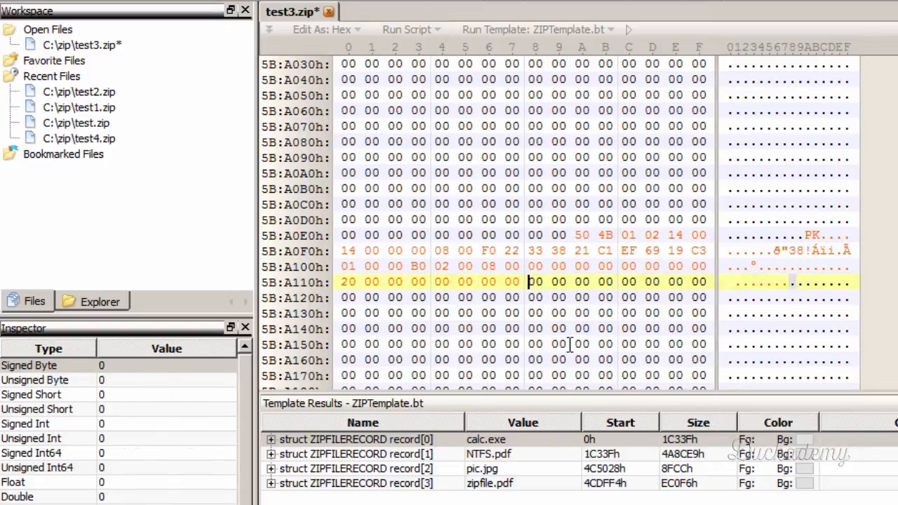
key("ctrl+v")
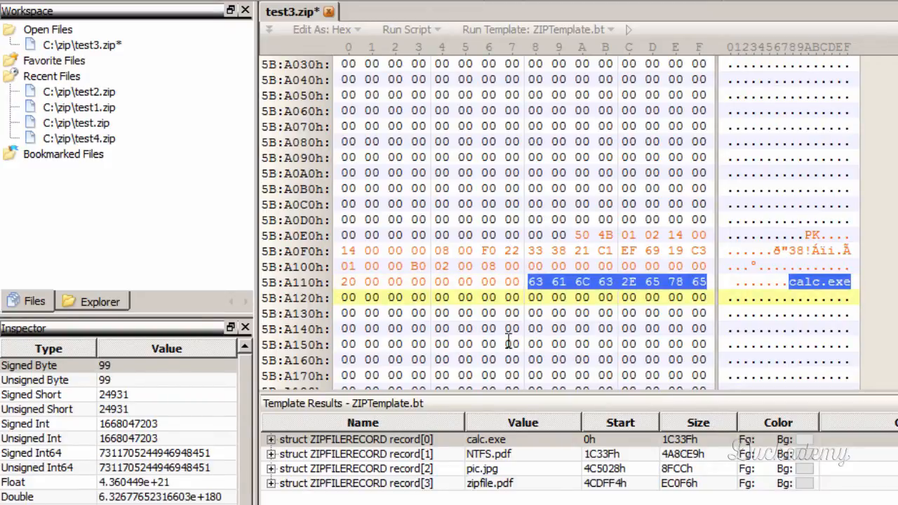
- Save test3.zip with calc.exe's rebuilt central directory header
left_click(411, 297)
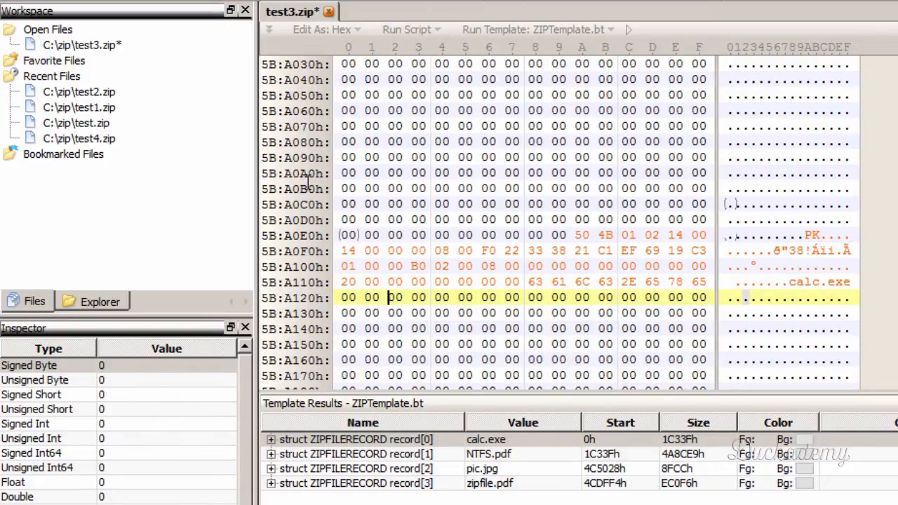
key("ctrl+s")
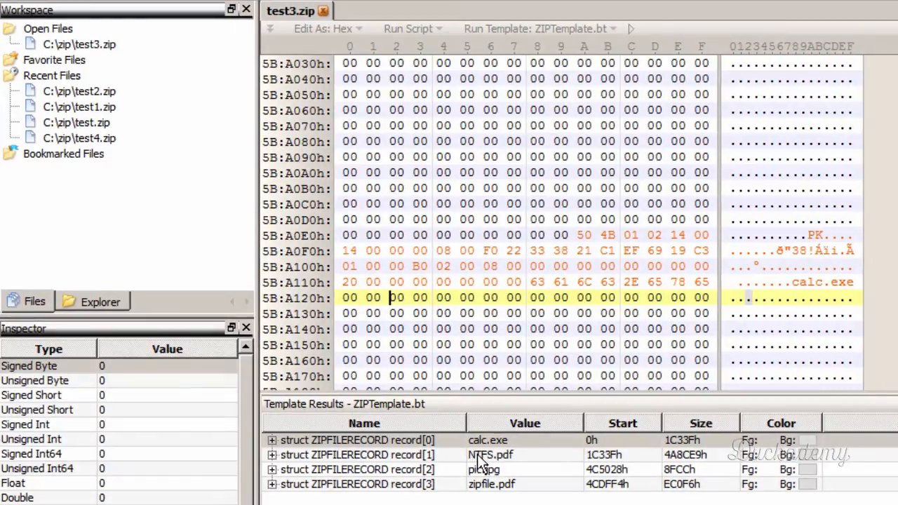
- Start NTFS.pdf's central directory header directly after calc.exe's file name by entering the signature 50 4B 01 02 at 5B:A120h
left_click(479, 461)
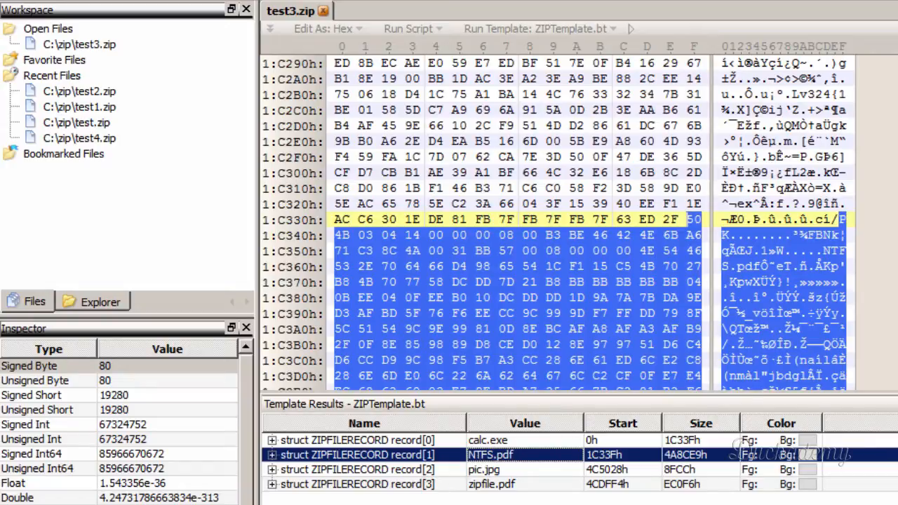
left_click_drag(896, 70, 897, 378)
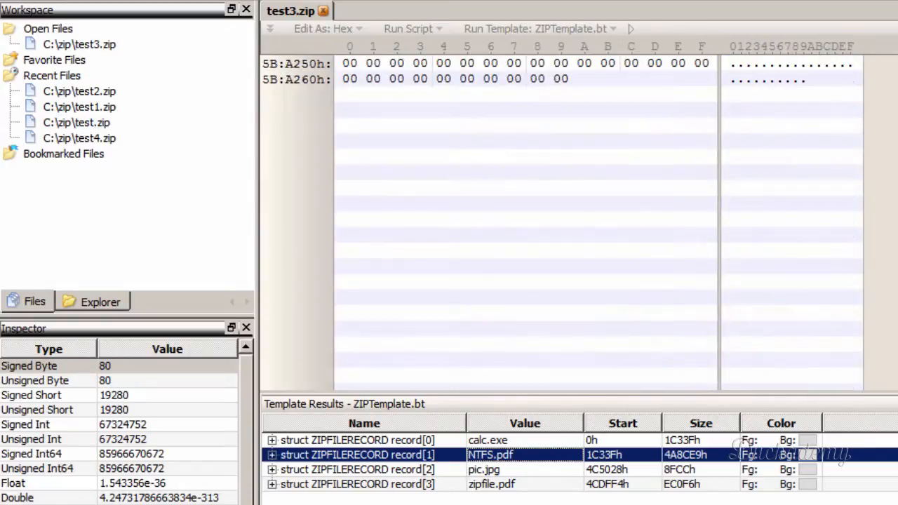
left_click(767, 208)
scroll(753, 204, "up", 10)
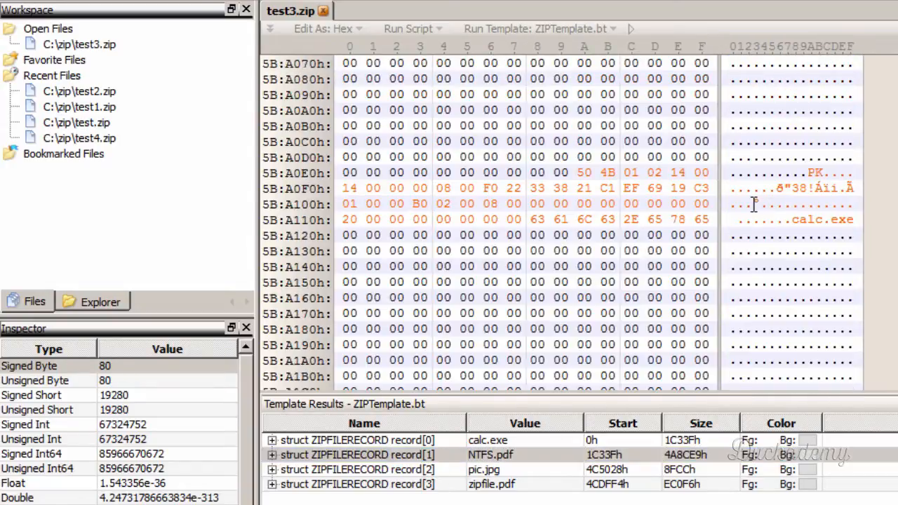
left_click(343, 234)
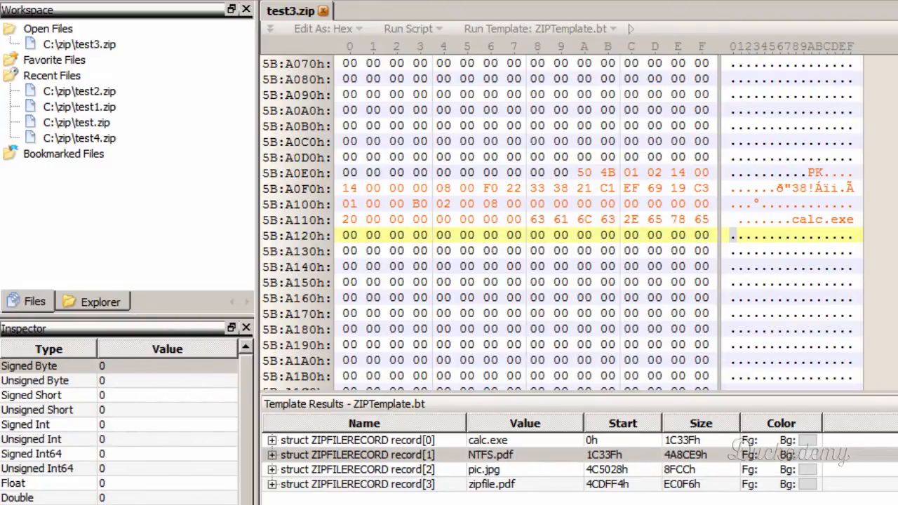
key("alt+Tab")
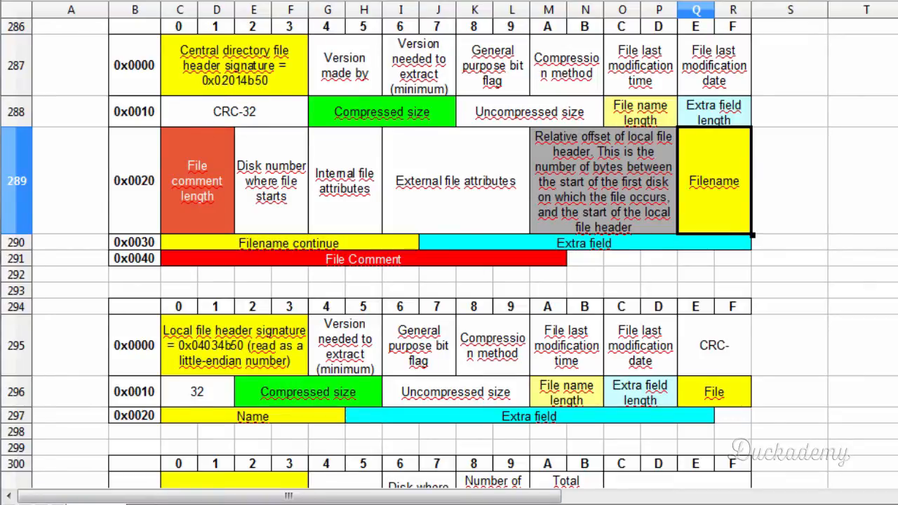
key("alt+Tab")
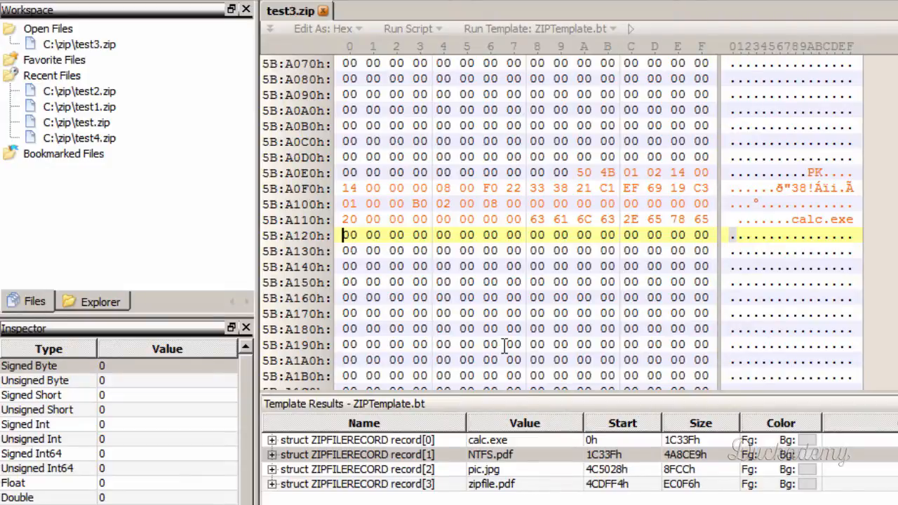
type("50 ")
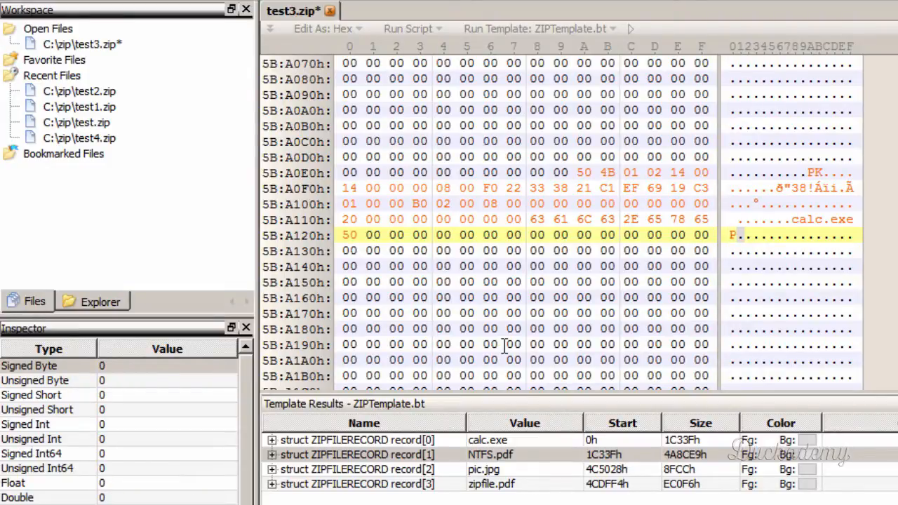
type("4B 01 0")
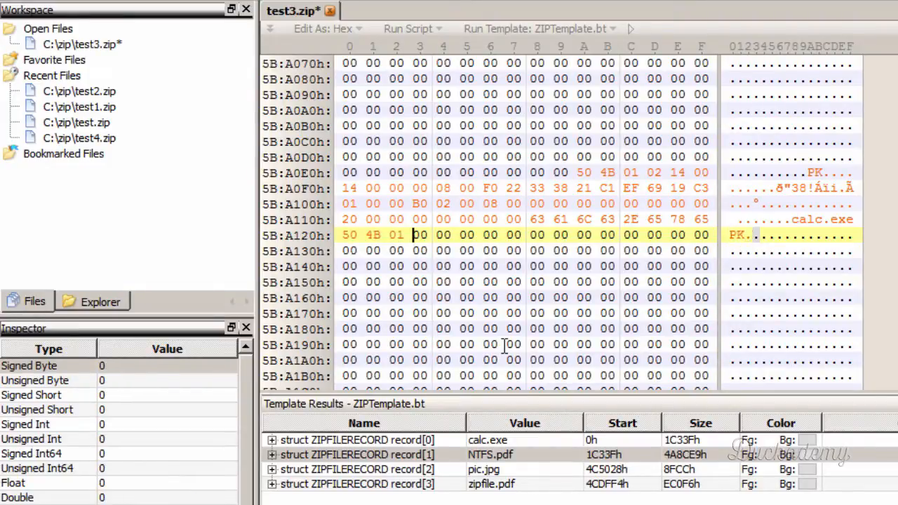
type("2")
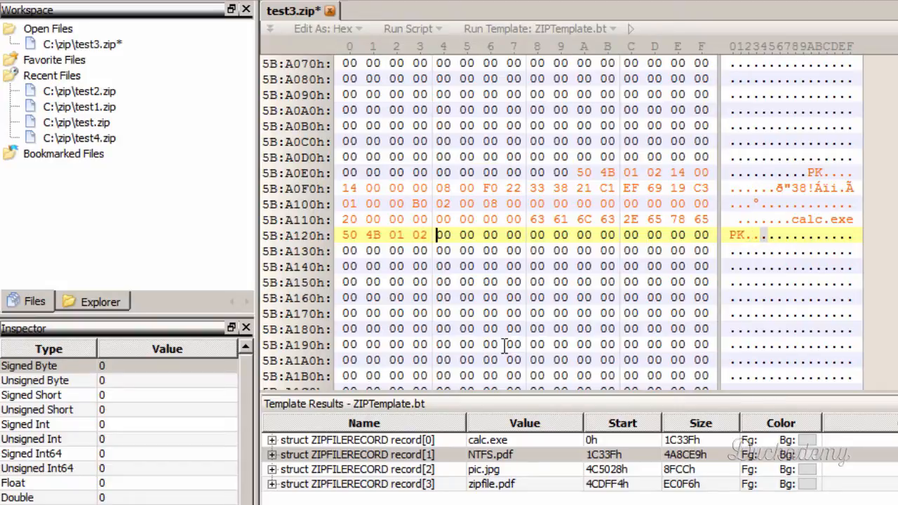
- Compare the version fields in the spreadsheet's central directory and local file header layouts, and check calc.exe's version made by bytes in the hex editor
left_click(435, 188)
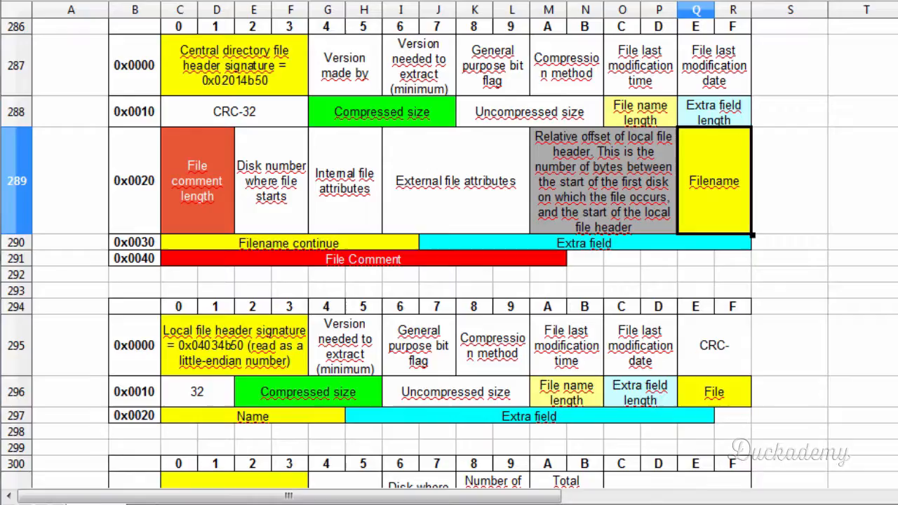
left_click(346, 74)
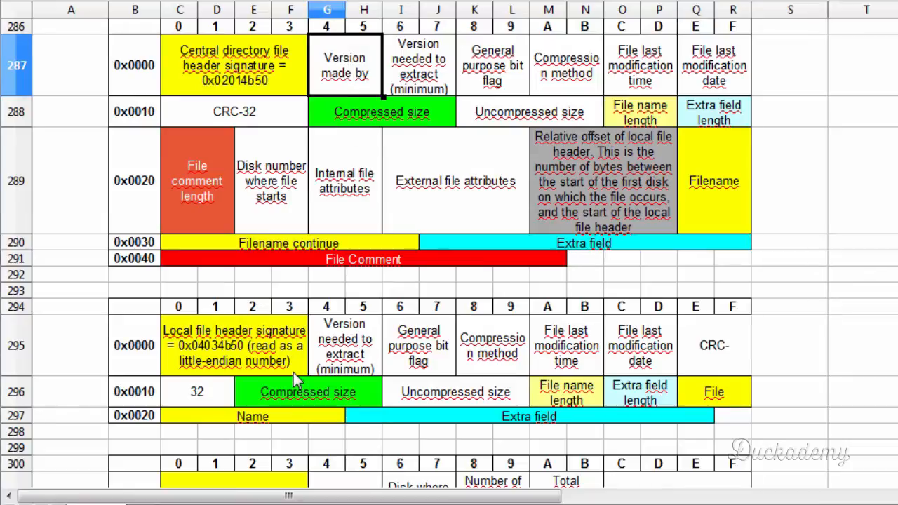
left_click(341, 351)
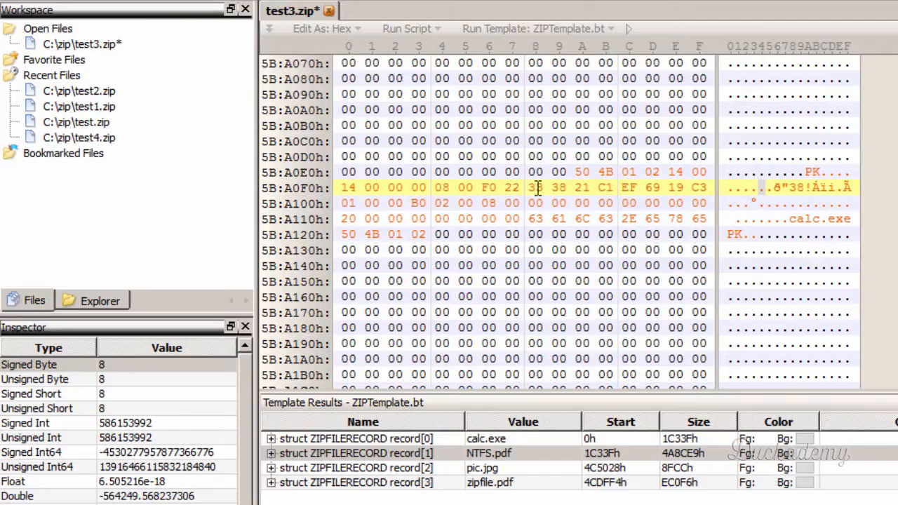
left_click_drag(674, 172, 698, 175)
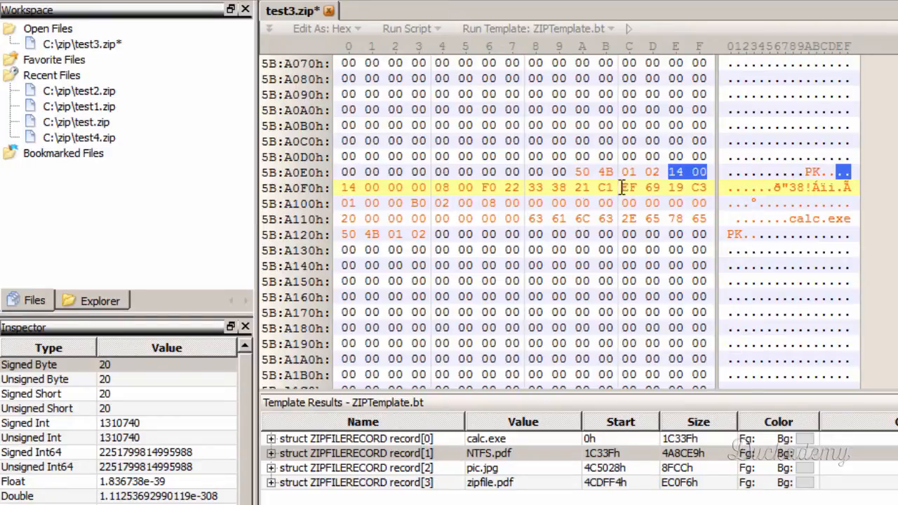
left_click(437, 232)
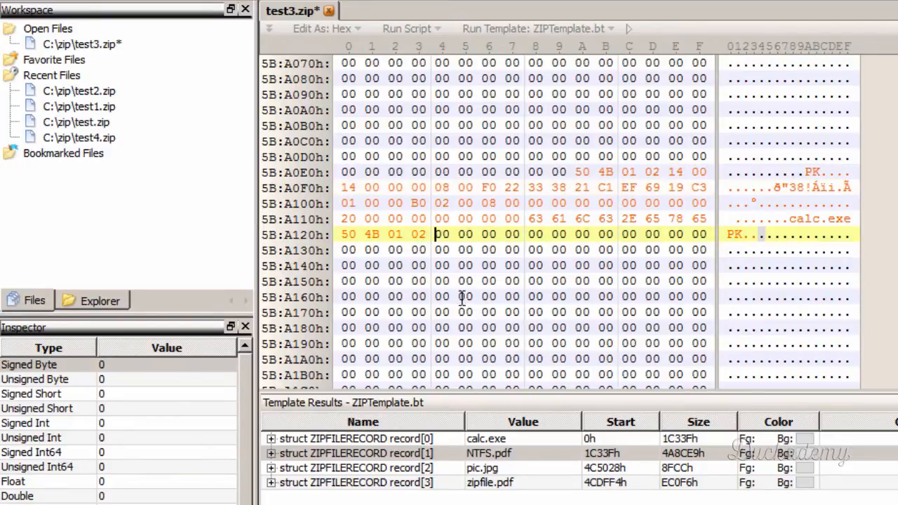
- Select the version bytes 14 00 in NTFS.pdf's local file header and place the cursor directly after the new central directory header's signature
left_click(375, 455)
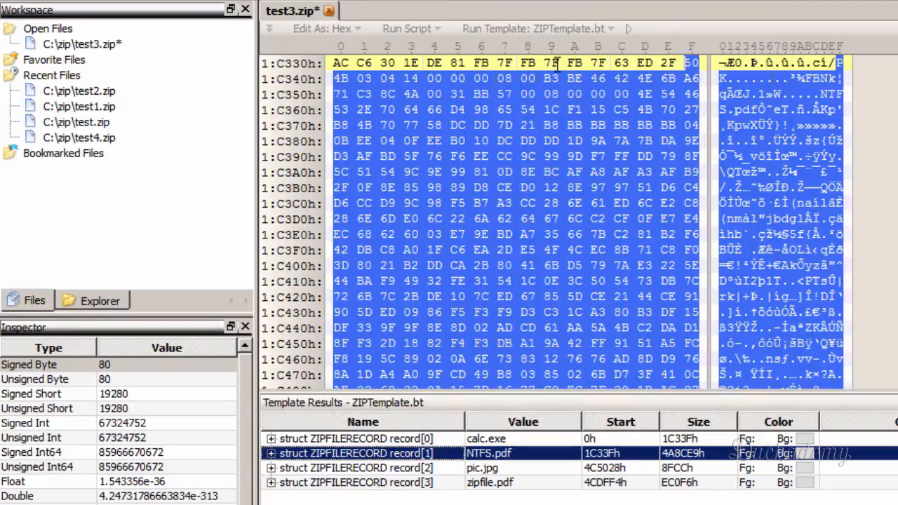
left_click(433, 91)
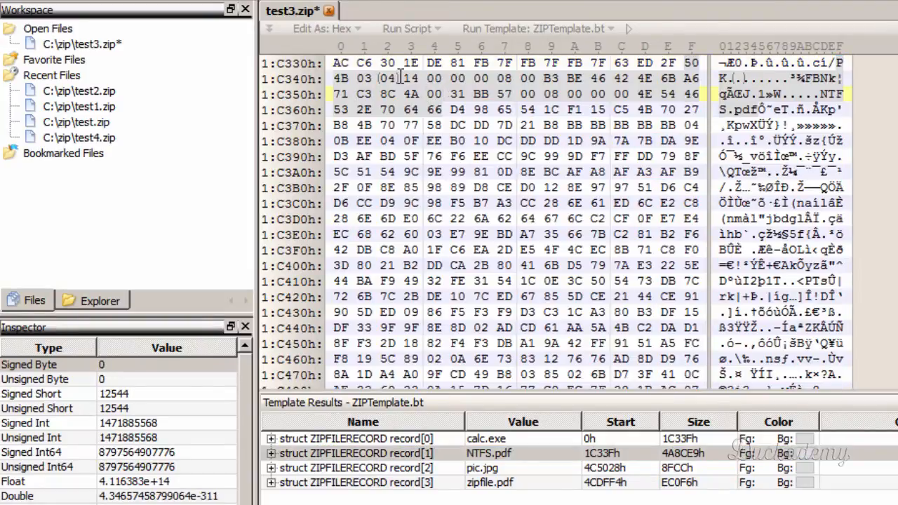
left_click(410, 78)
left_click_drag(428, 78, 436, 78)
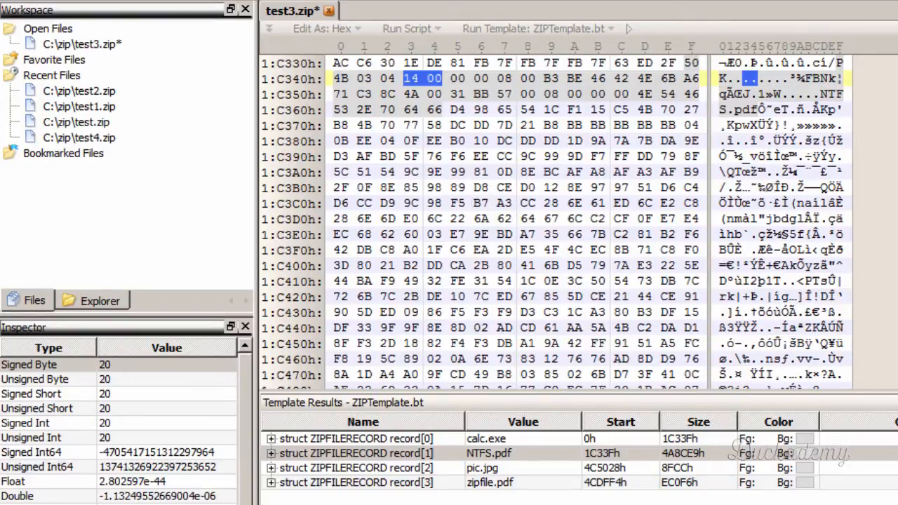
left_click_drag(897, 69, 897, 371)
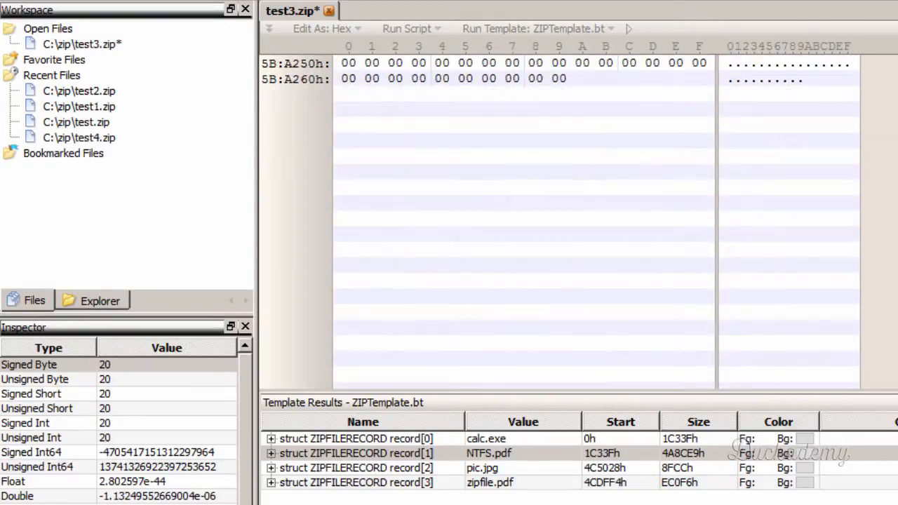
scroll(740, 268, "up", 9)
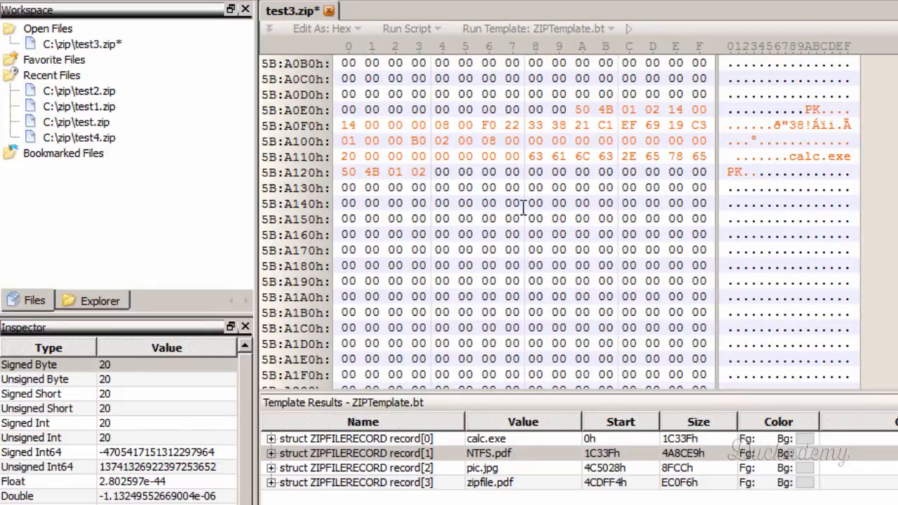
left_click(435, 171)
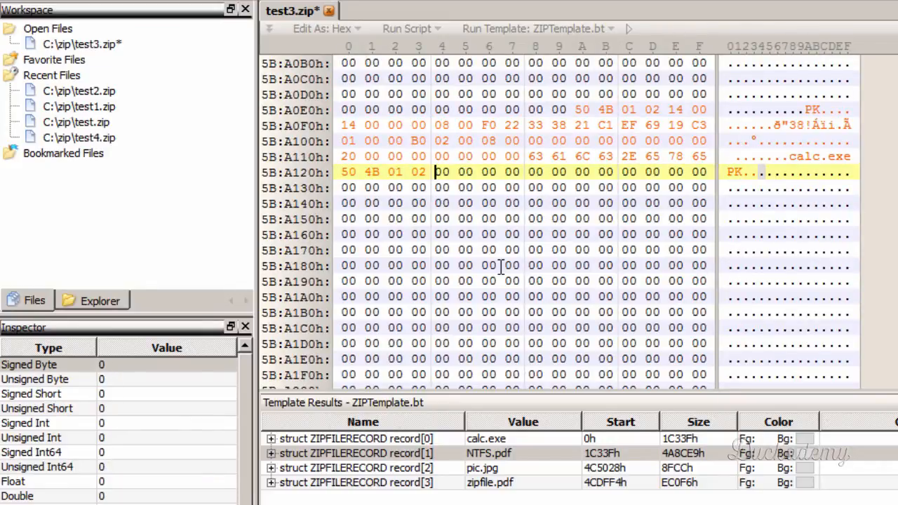
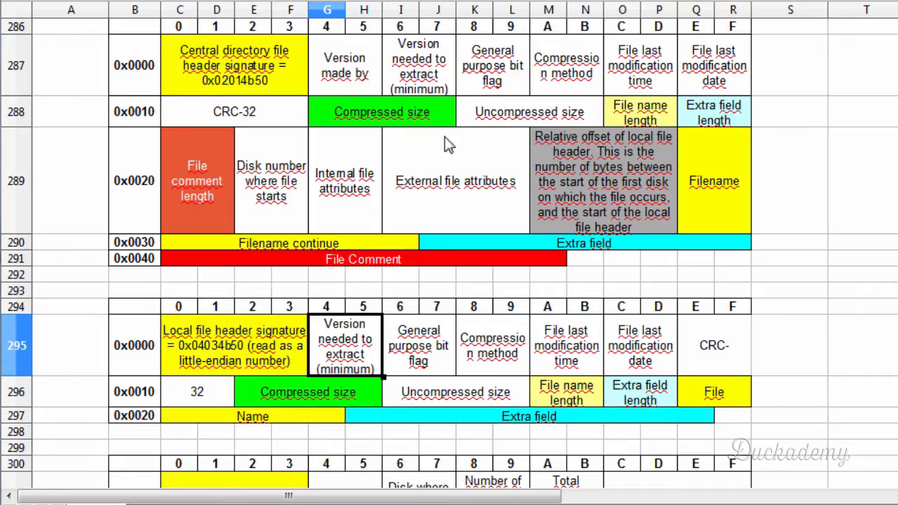
- Compare the general purpose flag, compression method and modification time and date fields between the spreadsheet's central directory and local file header layouts
left_click_drag(361, 73, 402, 74)
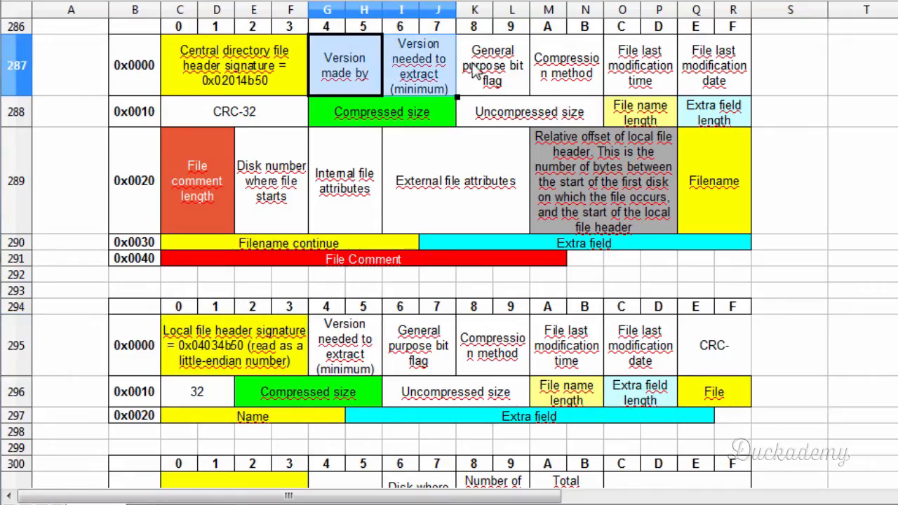
left_click_drag(492, 65, 715, 116)
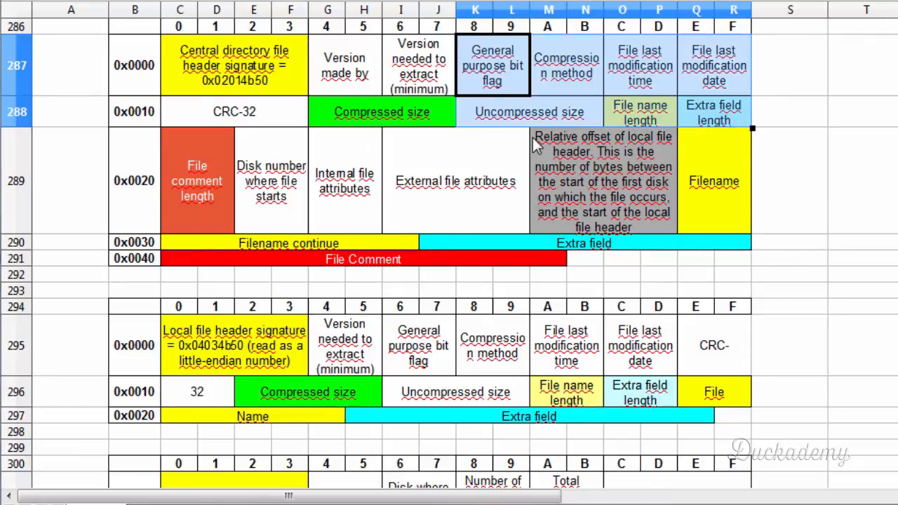
left_click(478, 80)
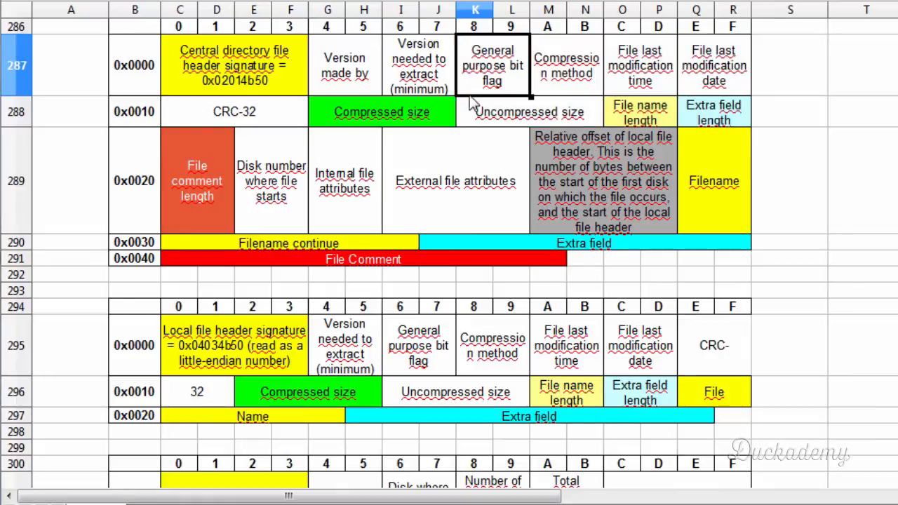
left_click(411, 352)
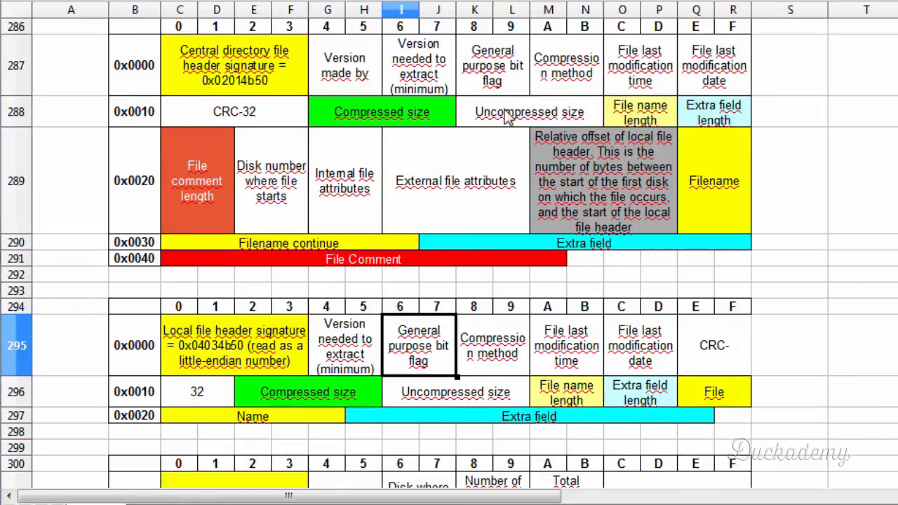
left_click(556, 56)
left_click(482, 348)
left_click(672, 70)
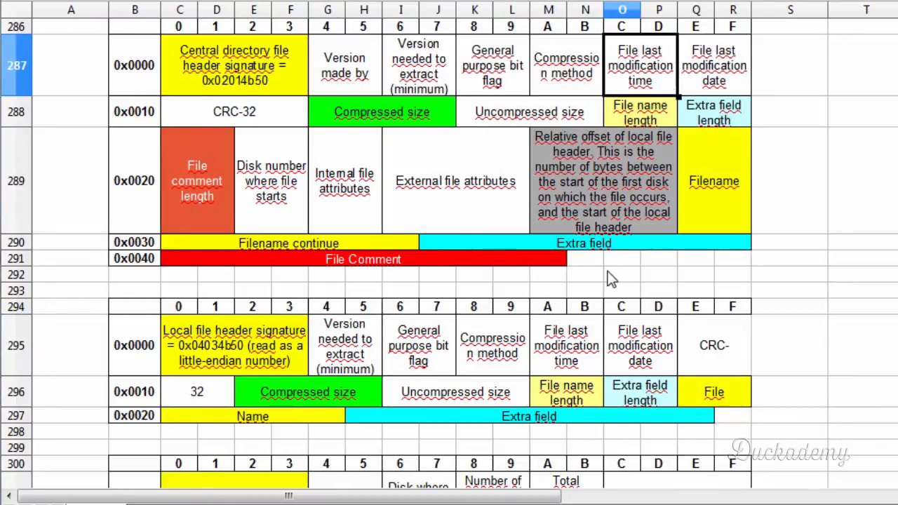
left_click(575, 354)
left_click(710, 70)
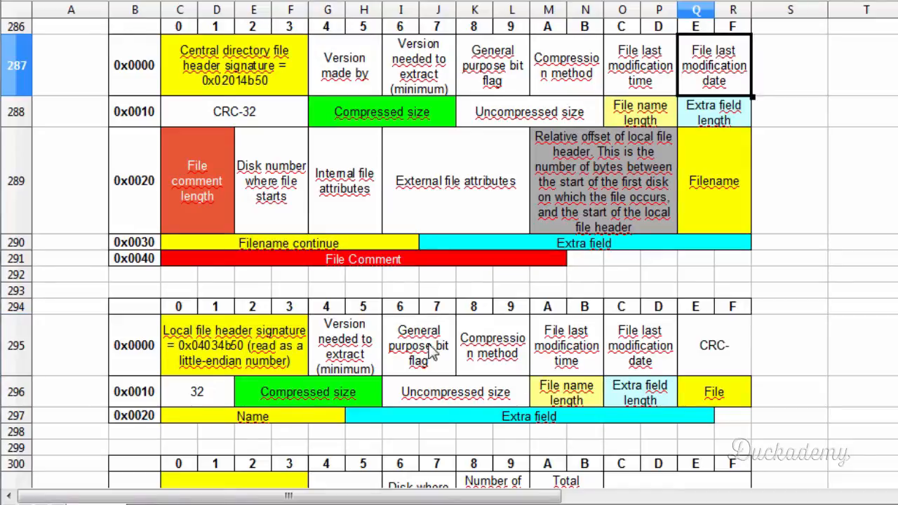
- Mark the block of local file header fields running from the general purpose bit flag through the extra field length in the spreadsheet
left_click_drag(419, 366, 715, 393)
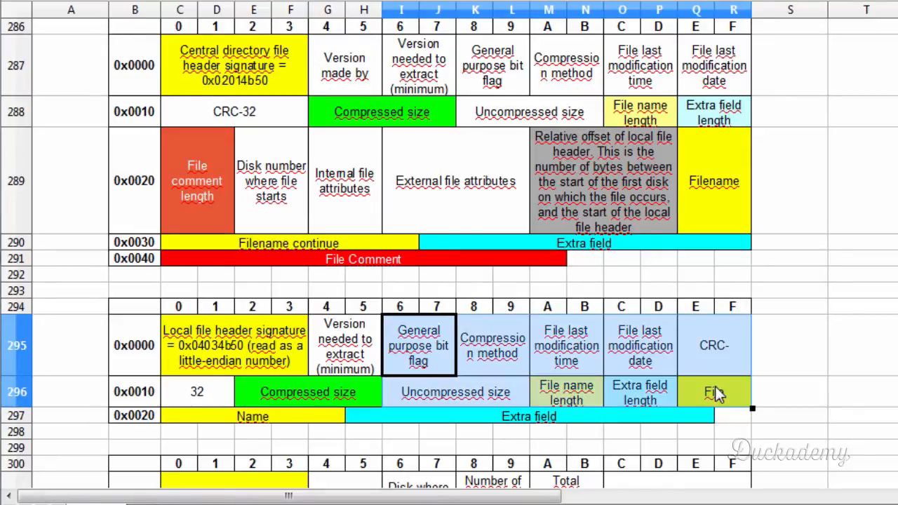
left_click_drag(190, 395, 701, 396)
left_click_drag(432, 344, 710, 352)
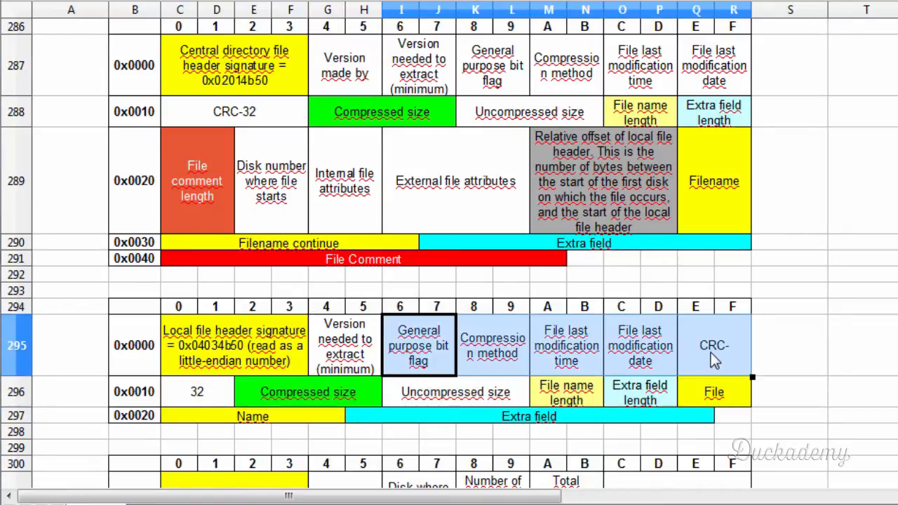
left_click(428, 345)
left_click(407, 399)
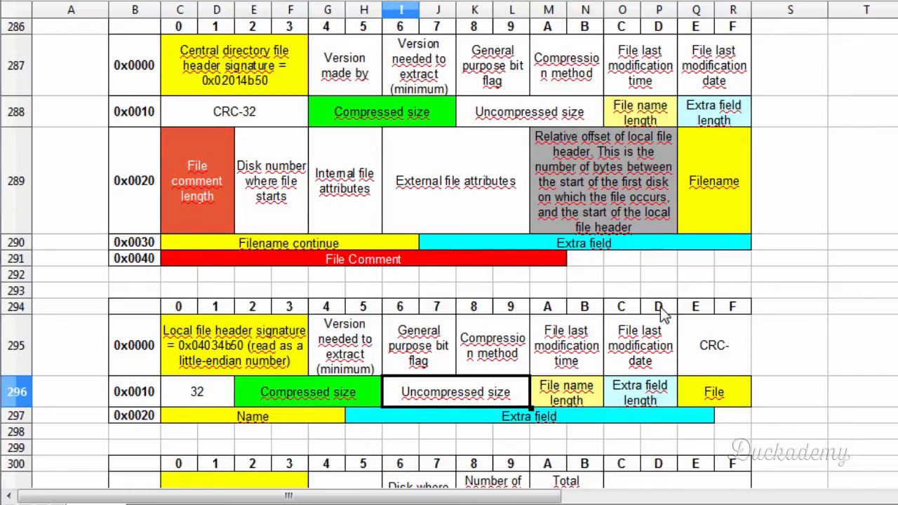
left_click(655, 384)
left_click_drag(655, 383, 401, 339)
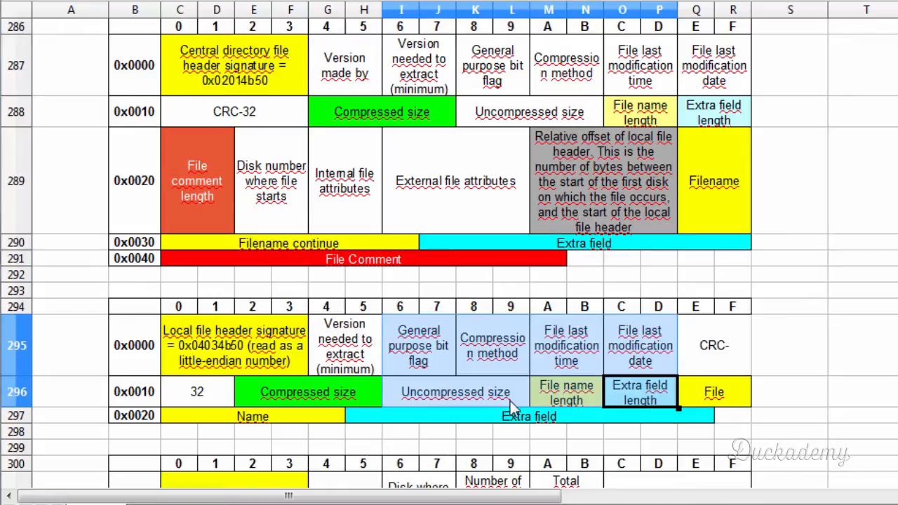
left_click(574, 371)
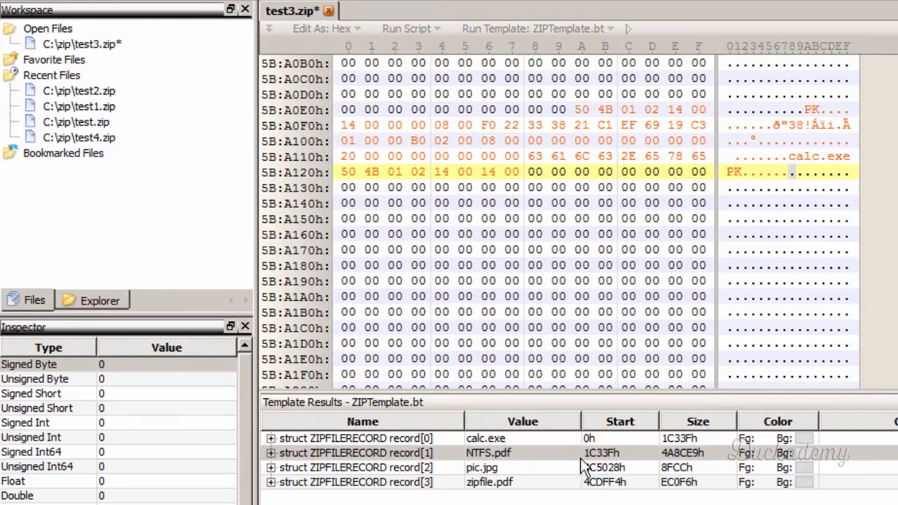
- In the hex editor, copy NTFS.pdf's local file header bytes from the general purpose bit flag through the extra field length
left_click(439, 457)
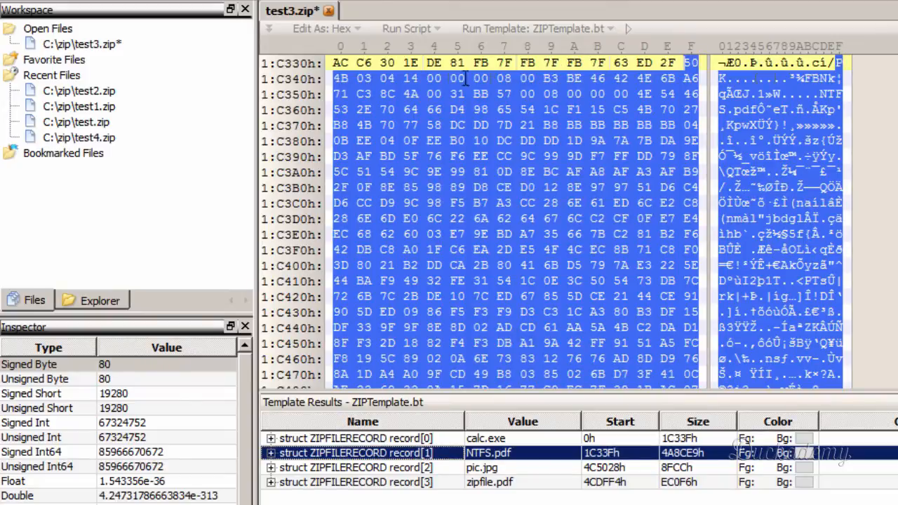
left_click(441, 79)
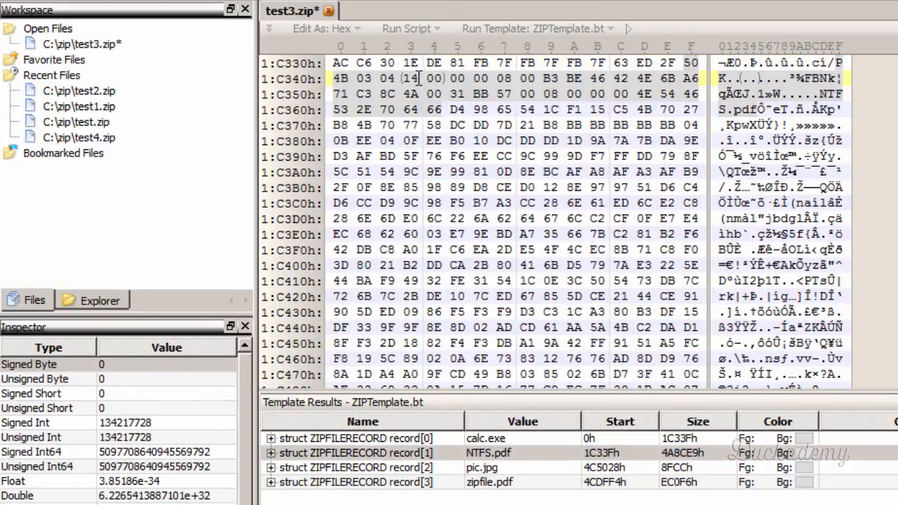
left_click_drag(403, 78, 622, 97)
left_click(452, 79)
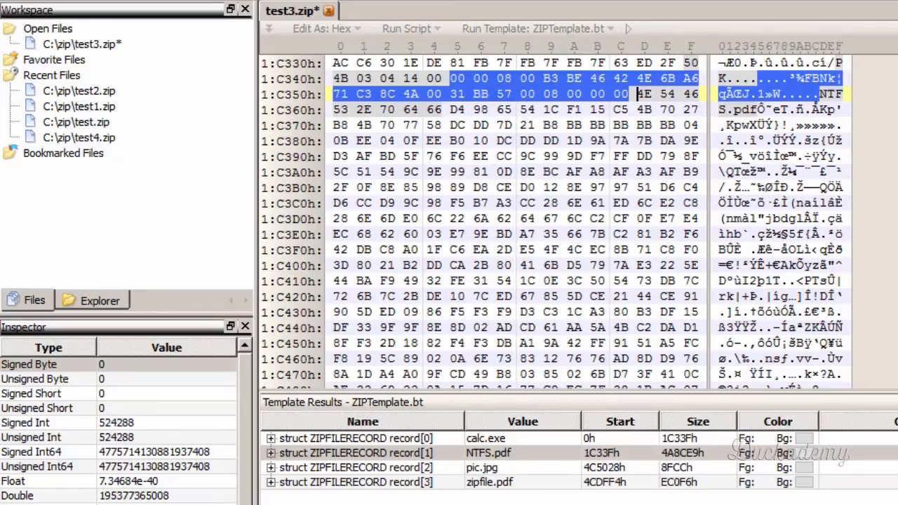
- Paste the copied local header bytes into NTFS.pdf's central directory header at 5B:A128h, directly after the version fields
left_click_drag(897, 62, 897, 375)
left_click(897, 438)
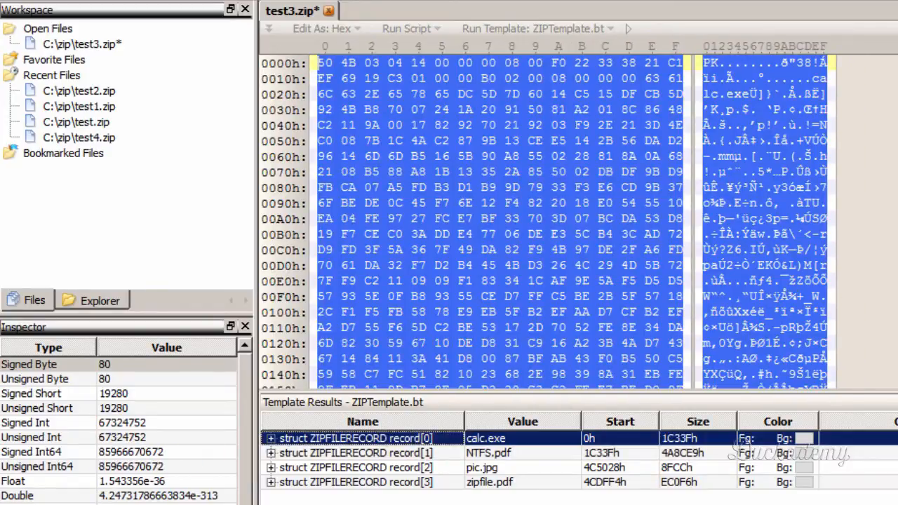
left_click_drag(897, 62, 897, 375)
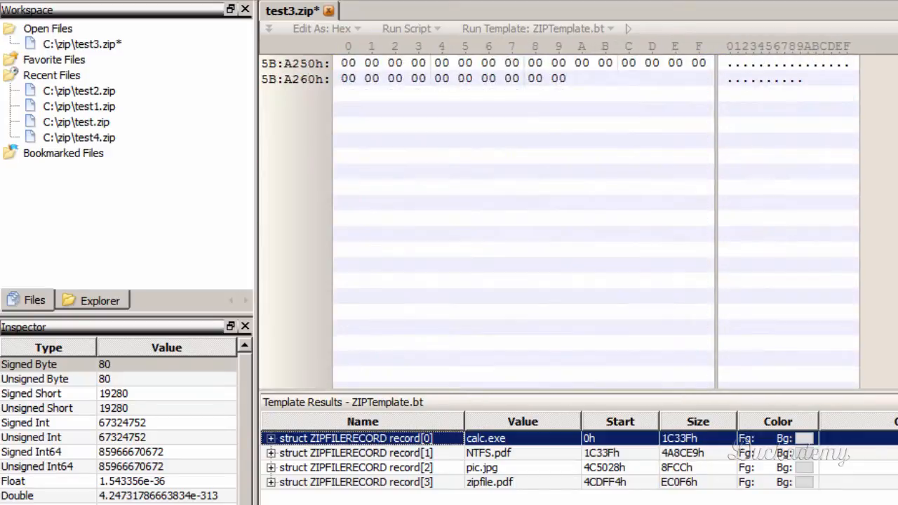
left_click(623, 113)
scroll(639, 171, "up", 5)
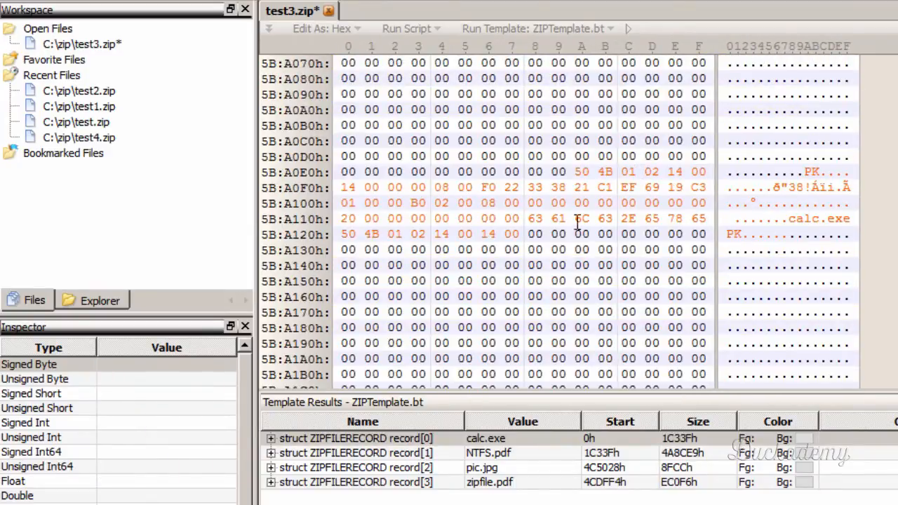
left_click(528, 234)
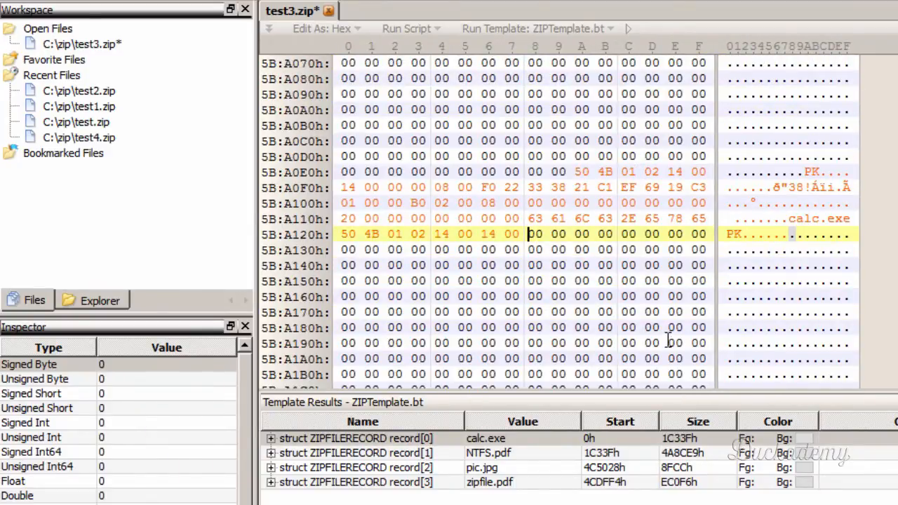
key("ctrl+v")
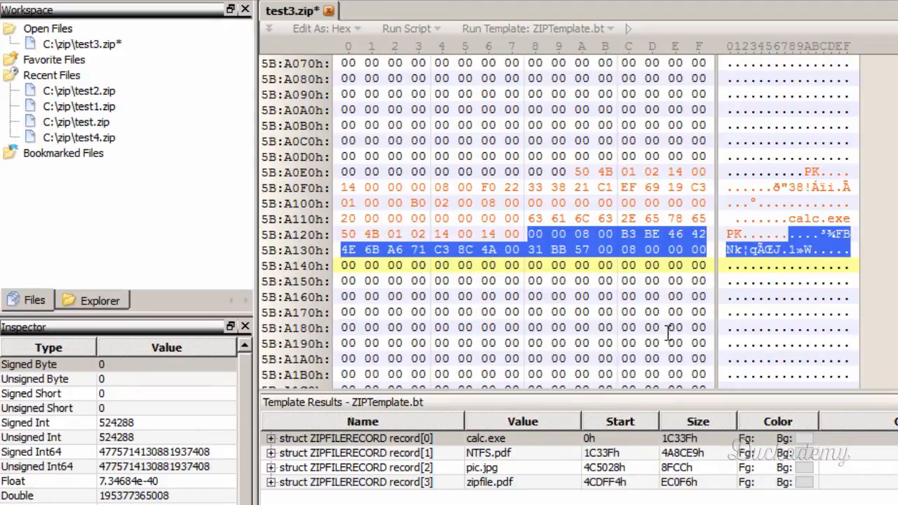
- Fill NTFS.pdf's file comment length, disk number and internal file attributes with 00 bytes from 5B:A140h, following the spreadsheet layout
left_click(340, 265)
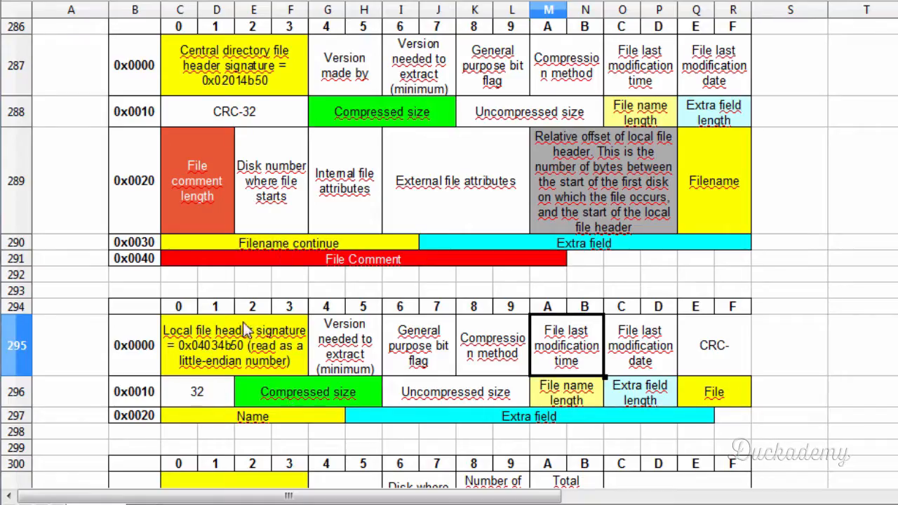
left_click(213, 181)
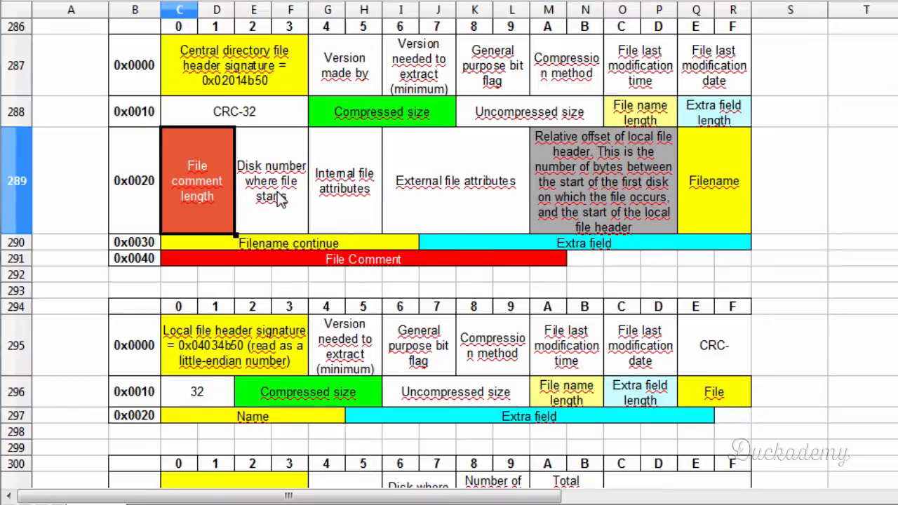
left_click(260, 220)
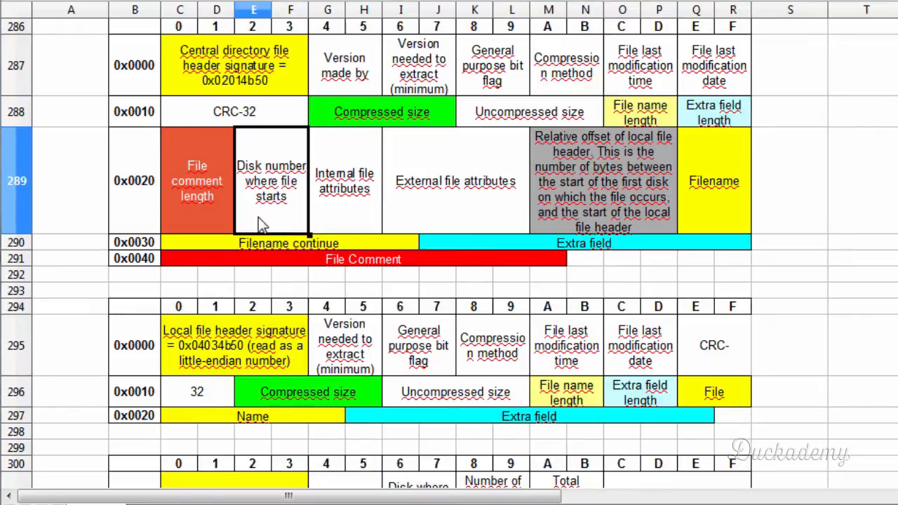
left_click(350, 188)
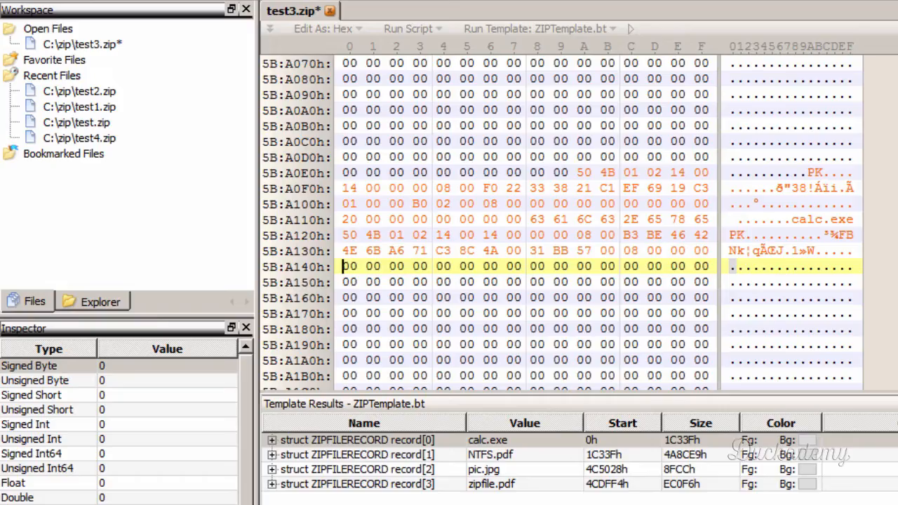
key("Right")
key("Right")
key("Right")
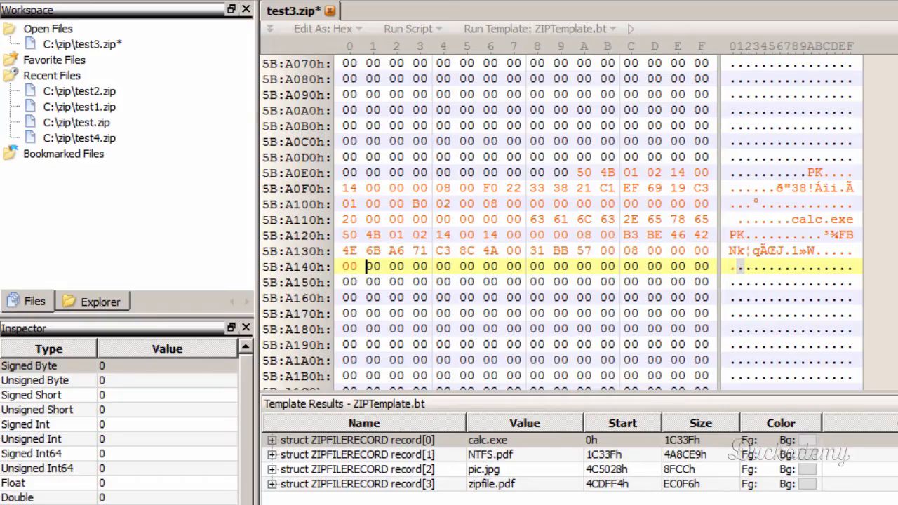
key("Right")
key("Right")
key("Right")
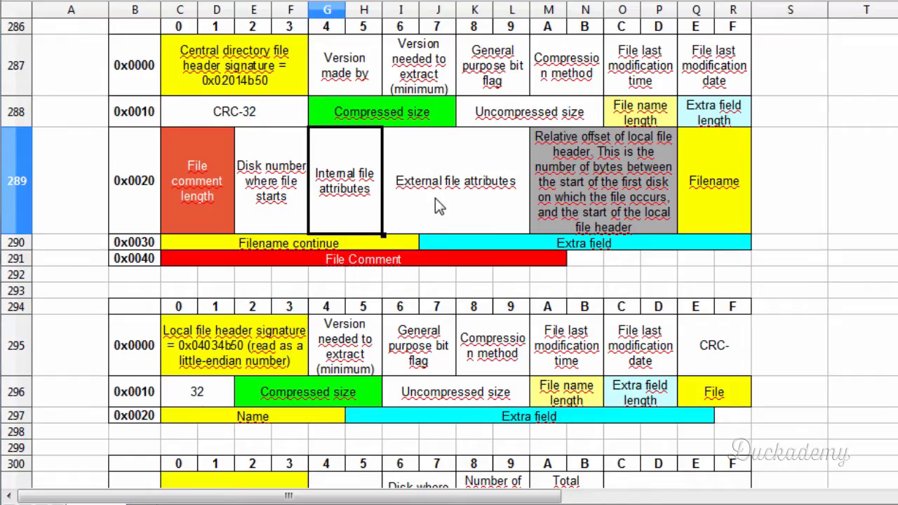
- Check the external file attributes field in the spreadsheet's central directory layout and return to test3.zip in the hex editor
left_click(434, 198)
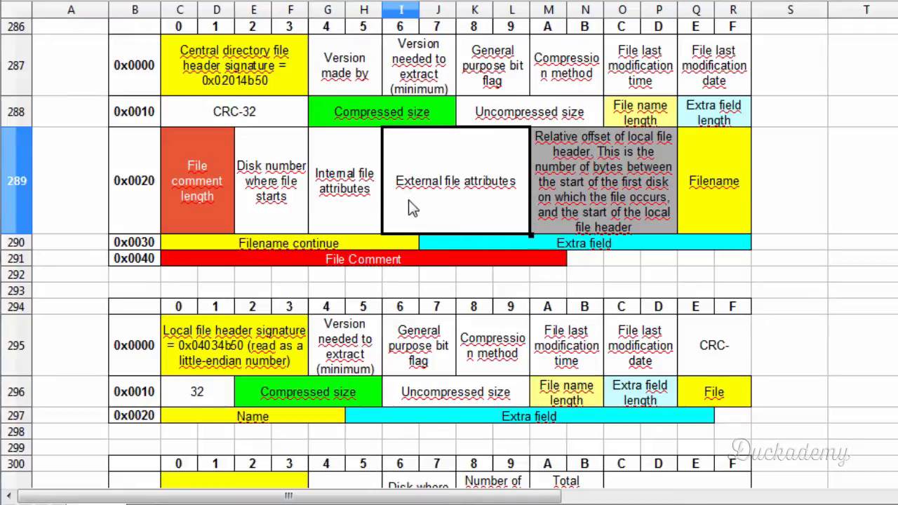
left_click(446, 503)
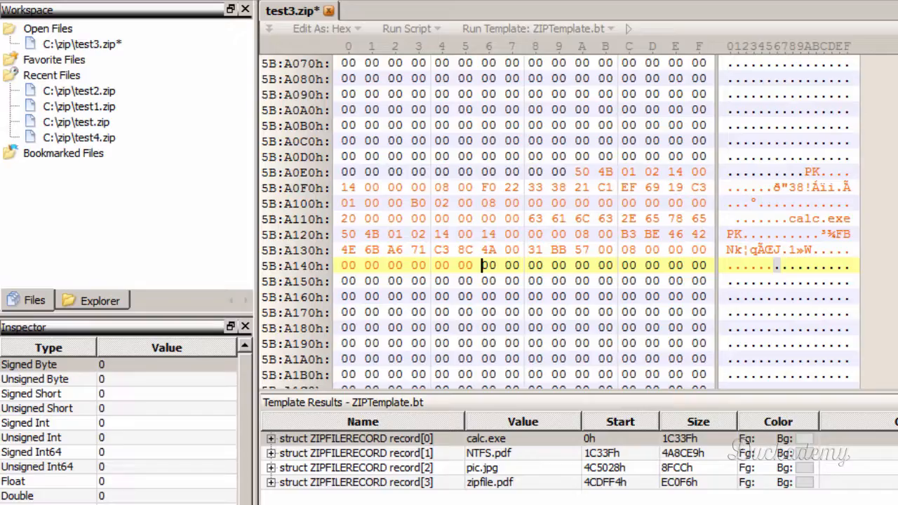
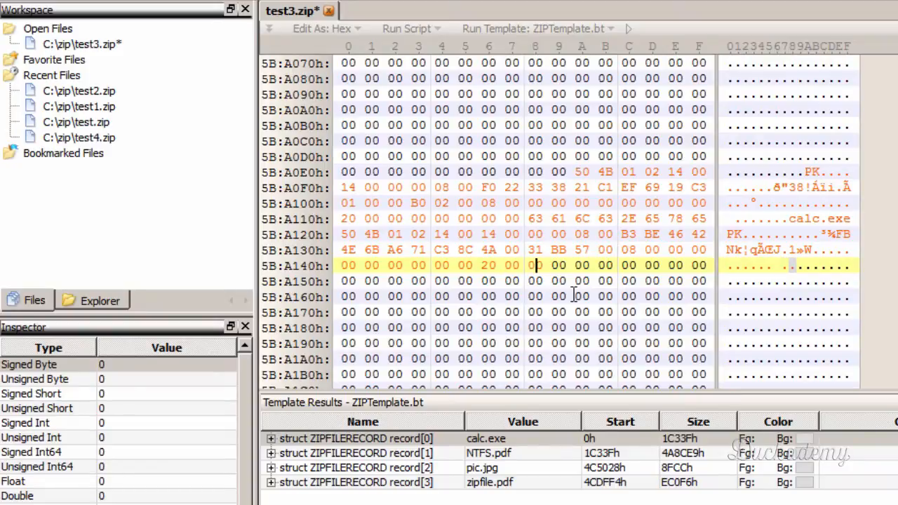
- Finish NTFS.pdf's external file attributes as 20 00 00 00 and check the relative offset of local header field in the spreadsheet layout
key("Right")
key("Right")
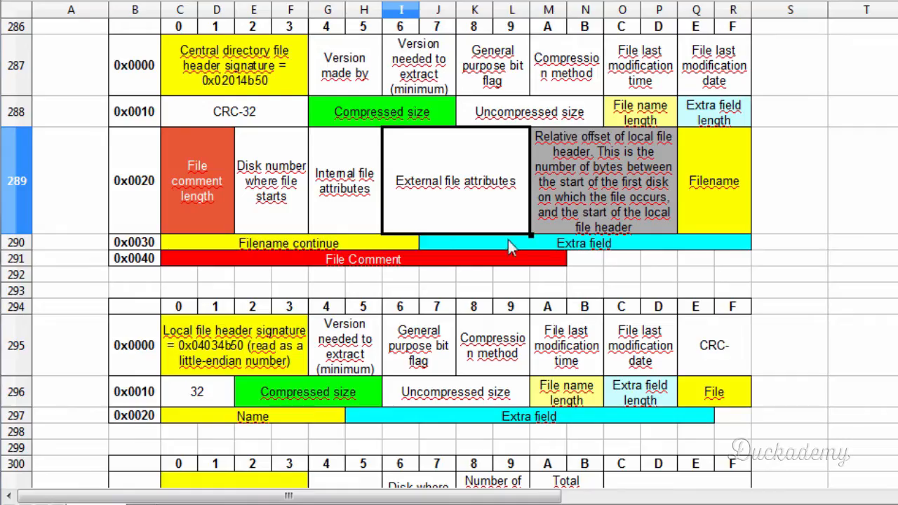
left_click(590, 161)
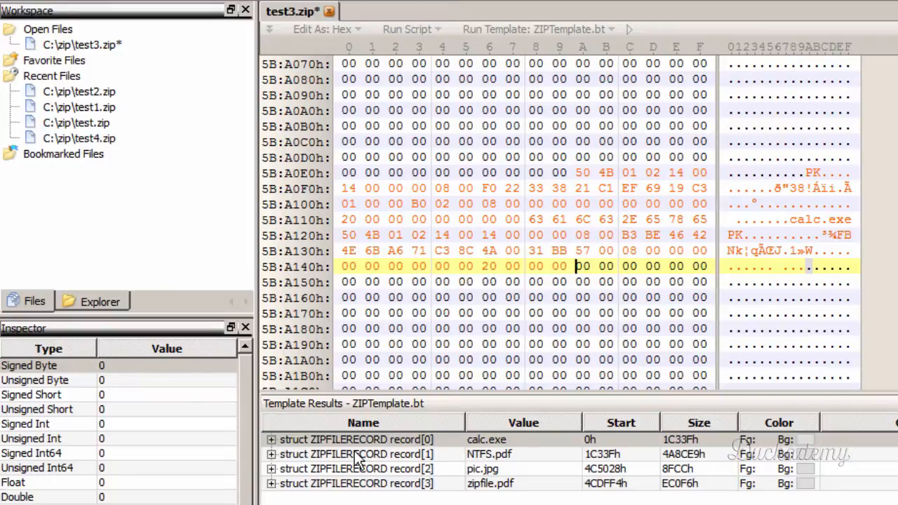
- Locate the start of NTFS.pdf's local file header in the hex editor and note its offset in Notepad as 0001C33F
left_click(354, 454)
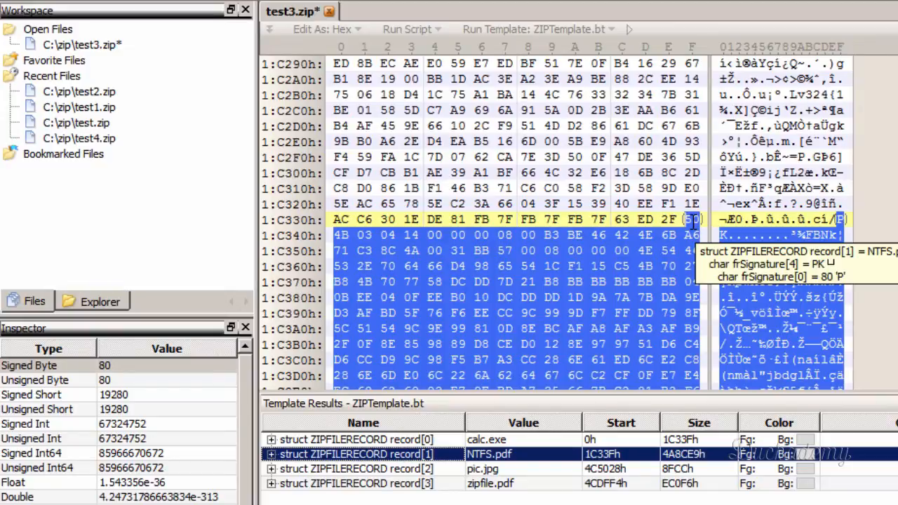
left_click(693, 220)
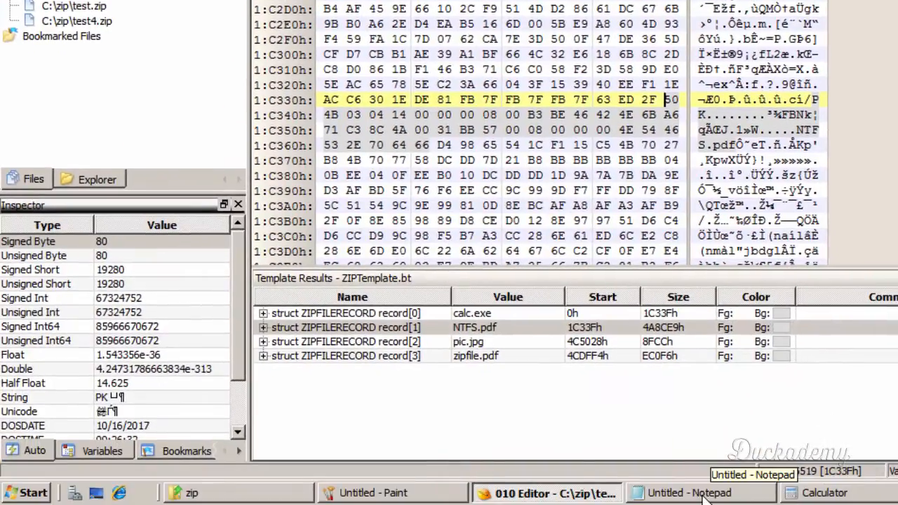
left_click(705, 494)
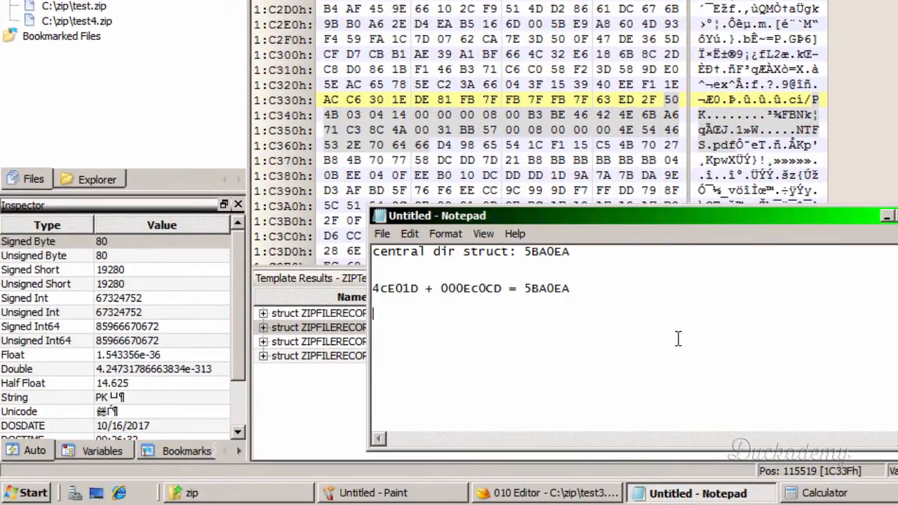
type("01C33F")
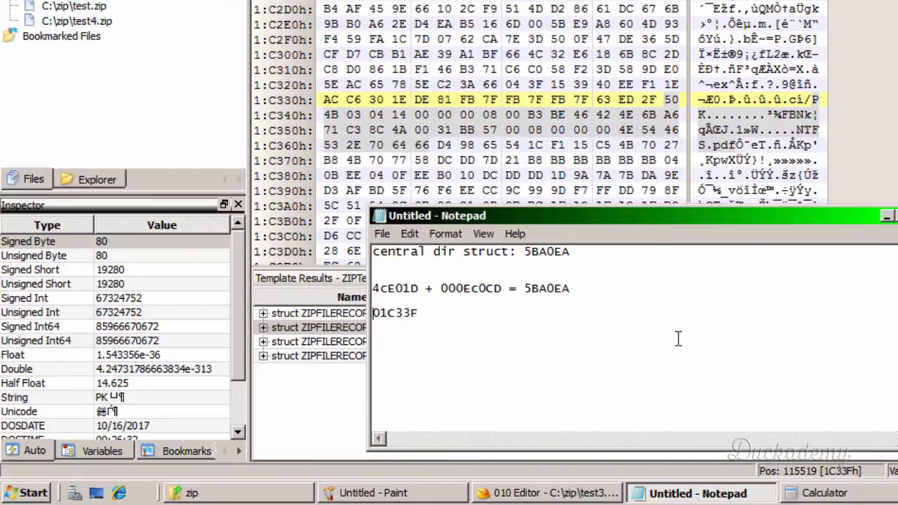
key("Right")
key("Right")
key("Right")
key("Home")
type("00")
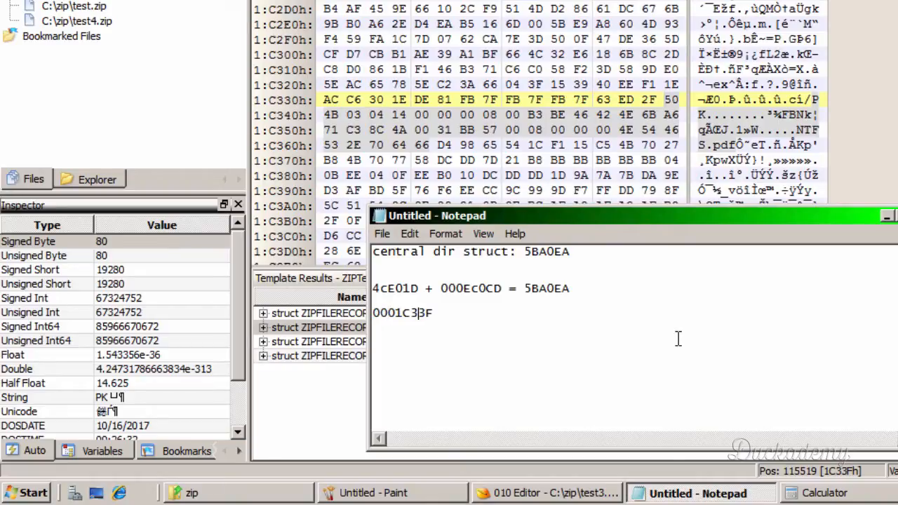
- Add the offset's little-endian form as "-> 3fc30100" in Notepad, select the reversed value and return to test3.zip in 010 Editor
key("Right")
key("Right")
type("-?")
type(">")
type(" 3f")
type("c30100")
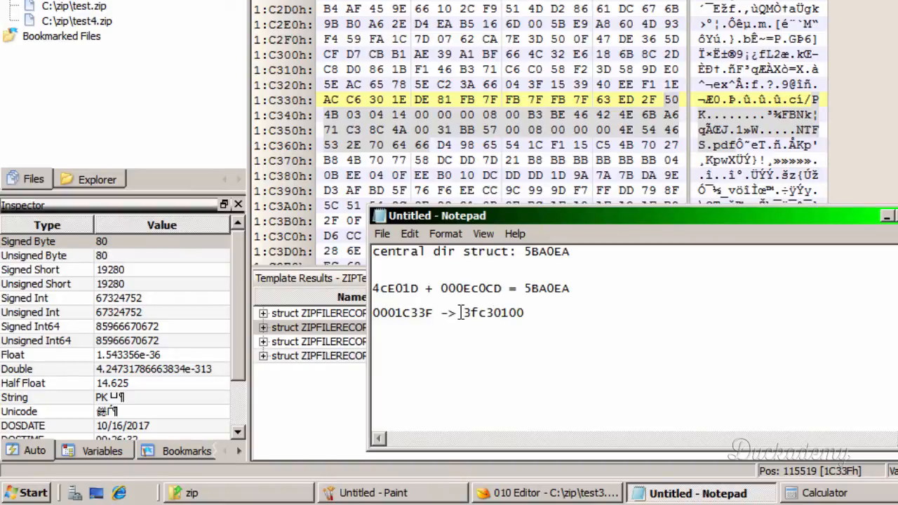
left_click_drag(463, 313, 532, 314)
left_click(547, 493)
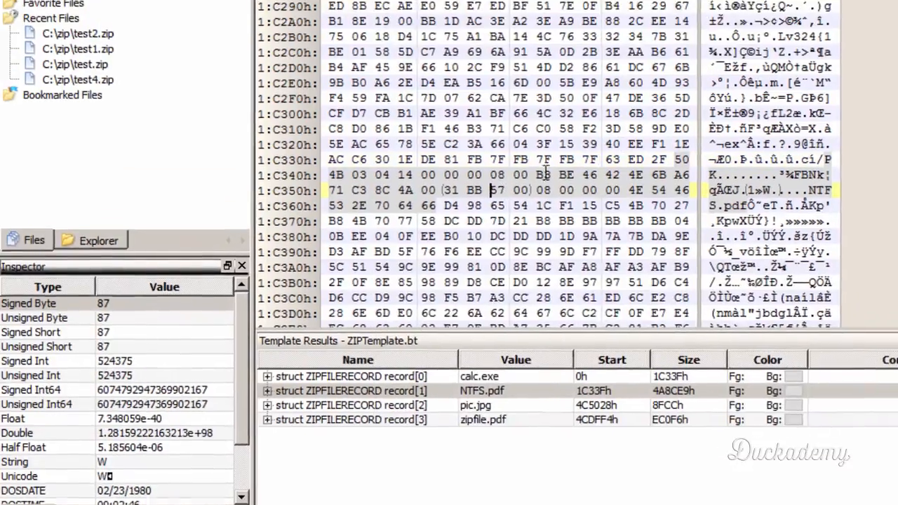
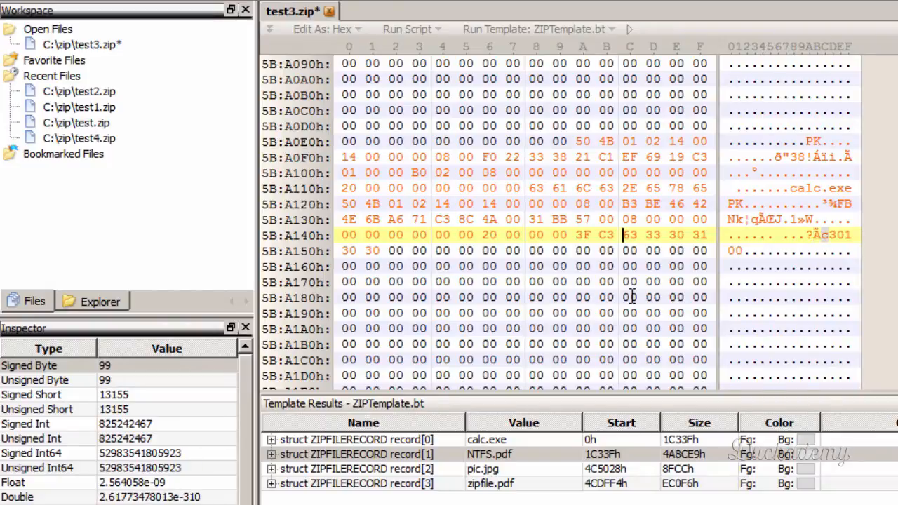
- Check NTFS.pdf's little-endian header offset in the Notepad notes and return to test3.zip in 010 Editor
key("alt+Tab")
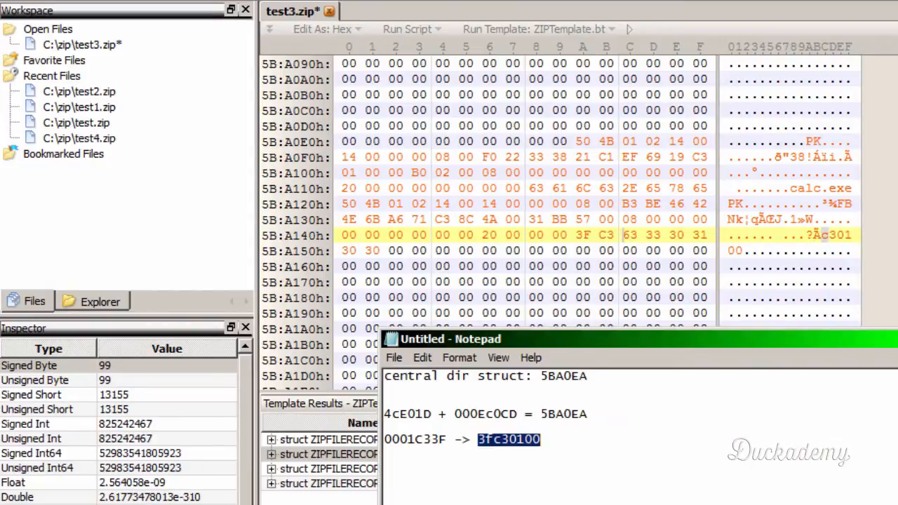
key("alt+Tab")
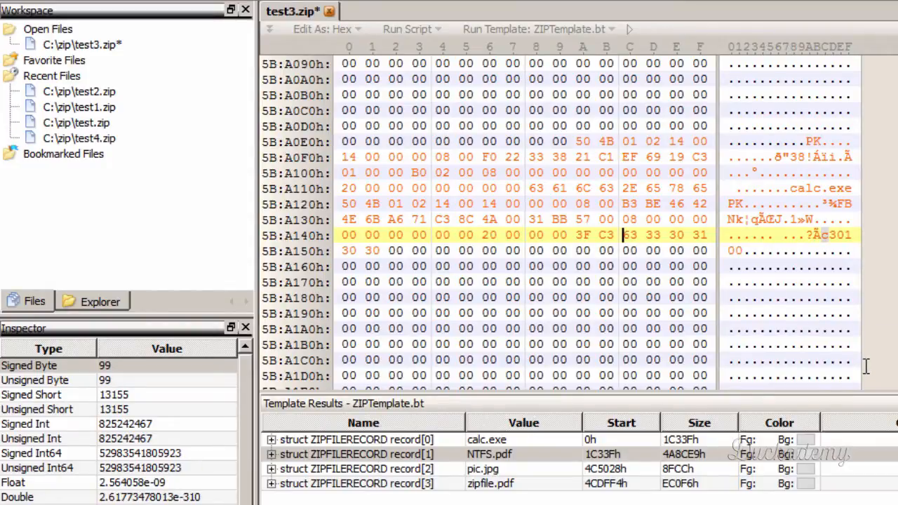
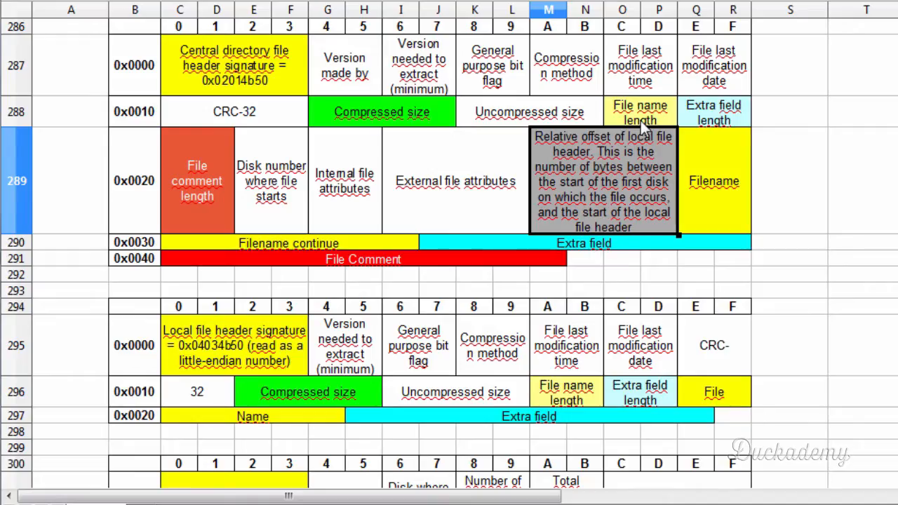
- Return to 010 Editor from the header layout spreadsheet and copy the filename bytes 4E 54 46 53 2E 70 64 66 from NTFS.pdf's local file header
left_click(733, 182)
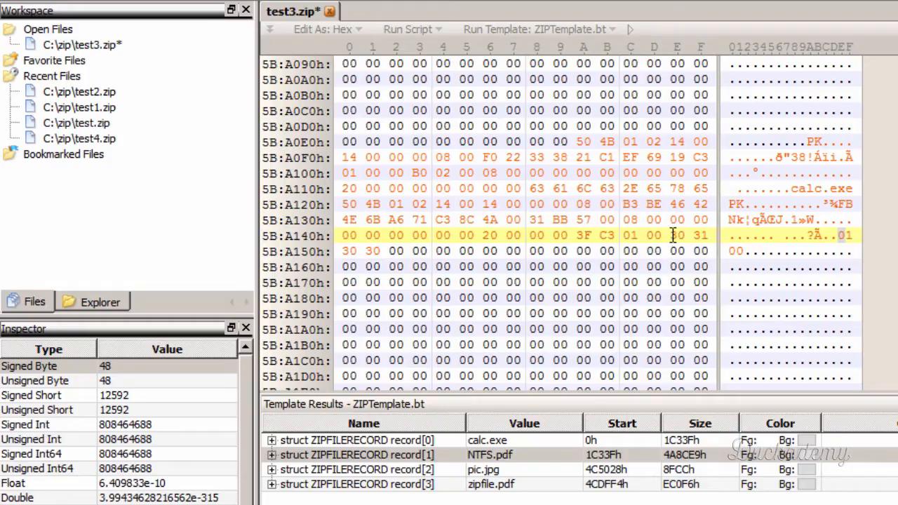
left_click(508, 454)
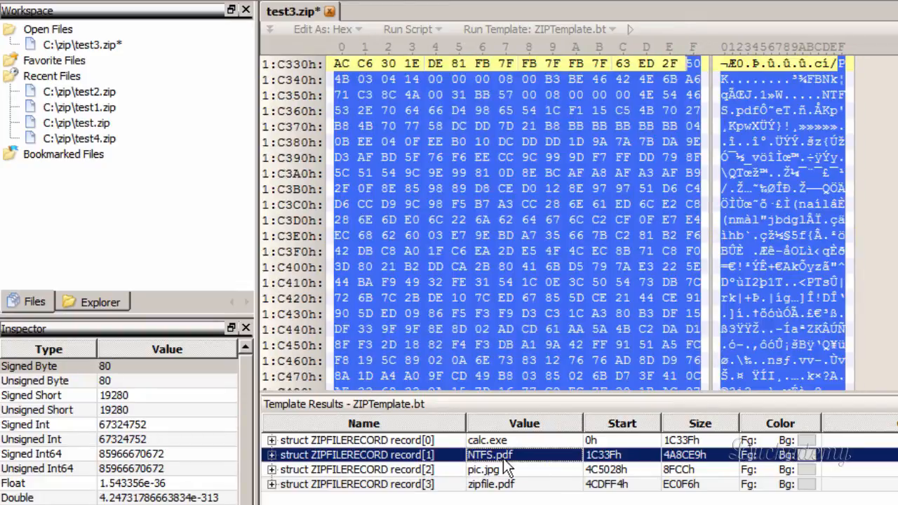
left_click(561, 144)
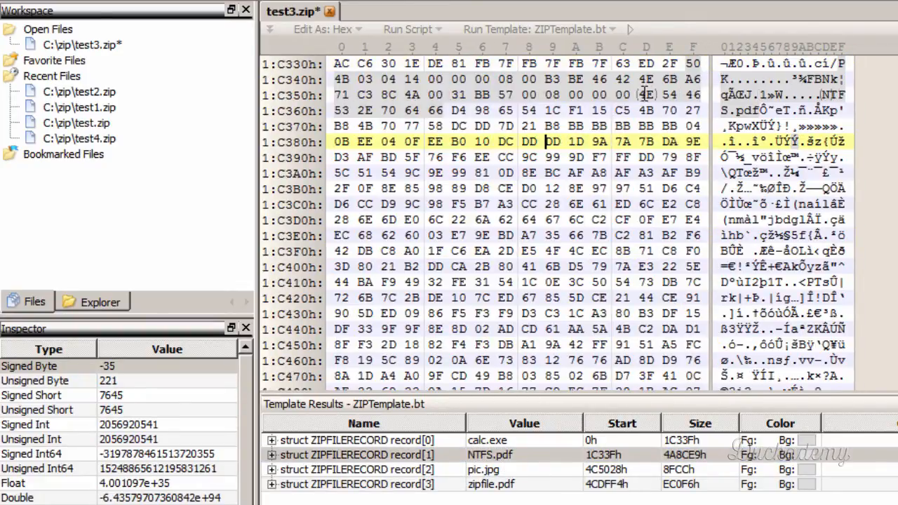
left_click(642, 95)
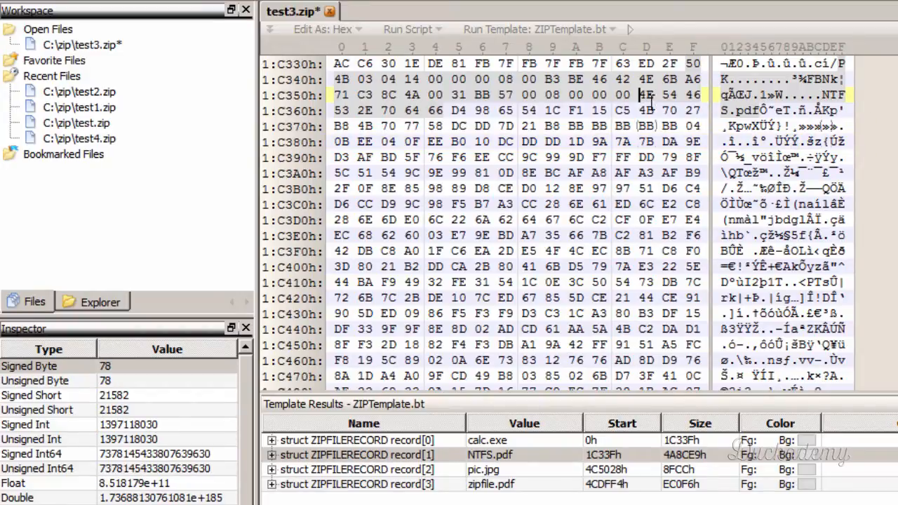
left_click_drag(643, 95, 433, 115)
key("ctrl+c")
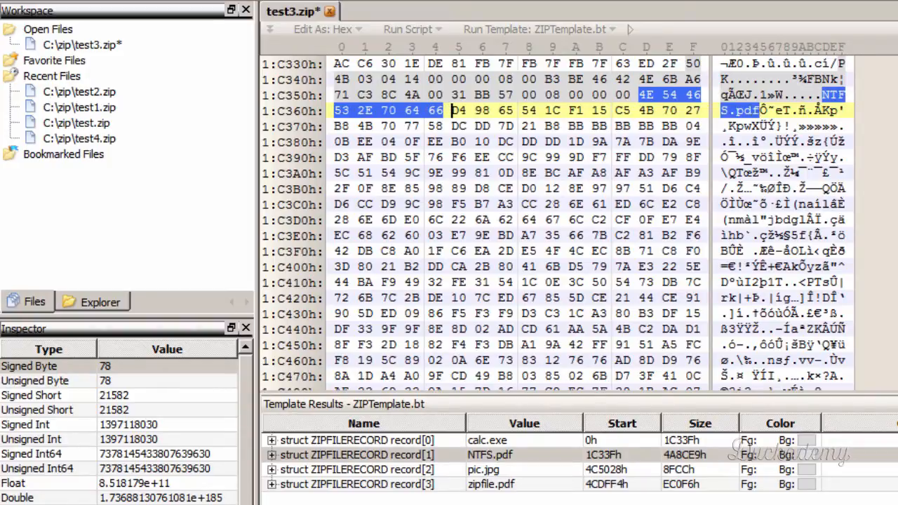
- Paste the copied filename bytes right after the header offset in NTFS.pdf's central directory header, from 5B:A14Eh, and save test3.zip
left_click_drag(897, 70, 897, 379)
scroll(775, 245, "up", 5)
scroll(776, 246, "up", 3)
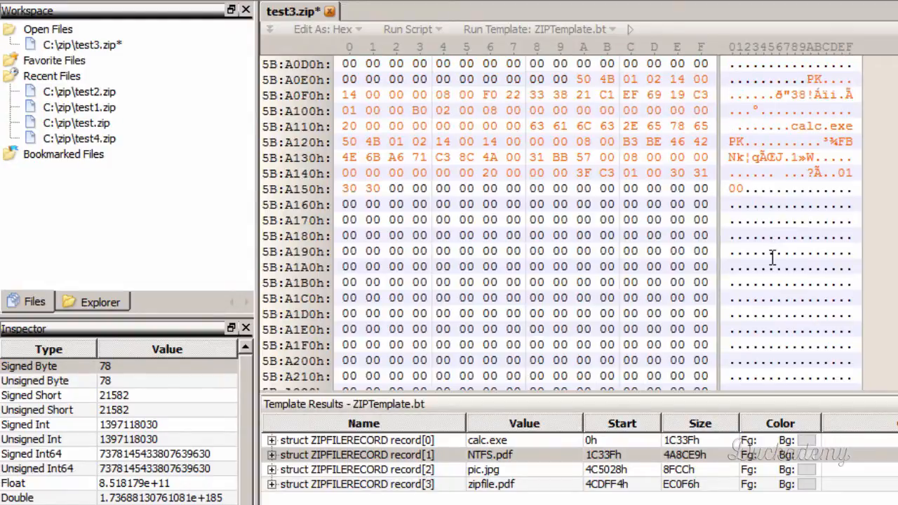
left_click(673, 172)
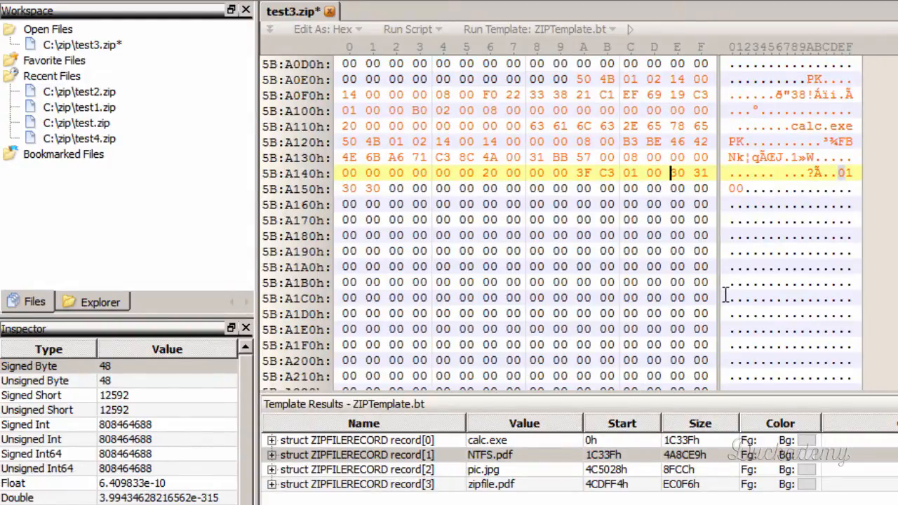
key("ctrl+v")
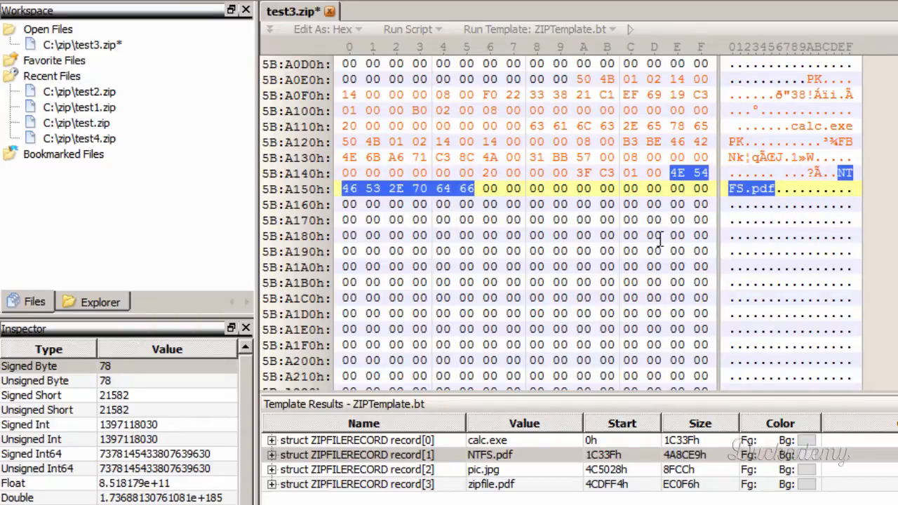
left_click(488, 187)
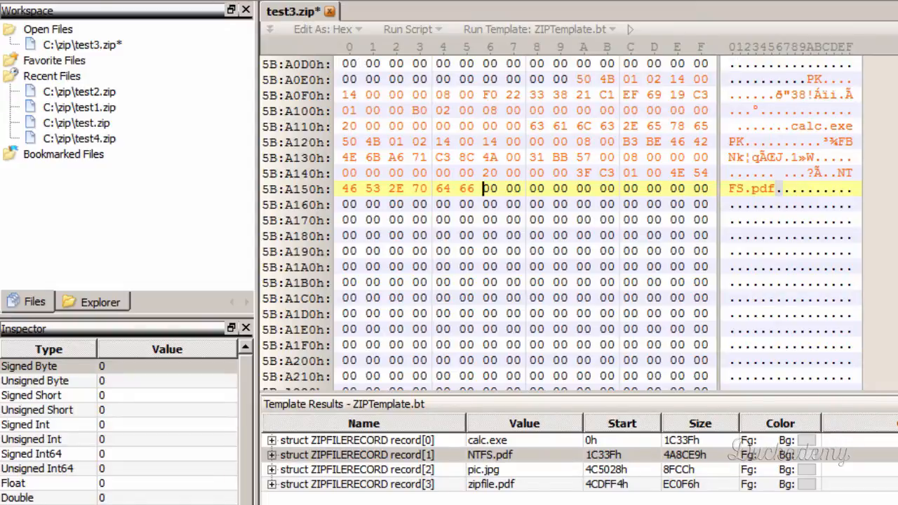
key("ctrl+s")
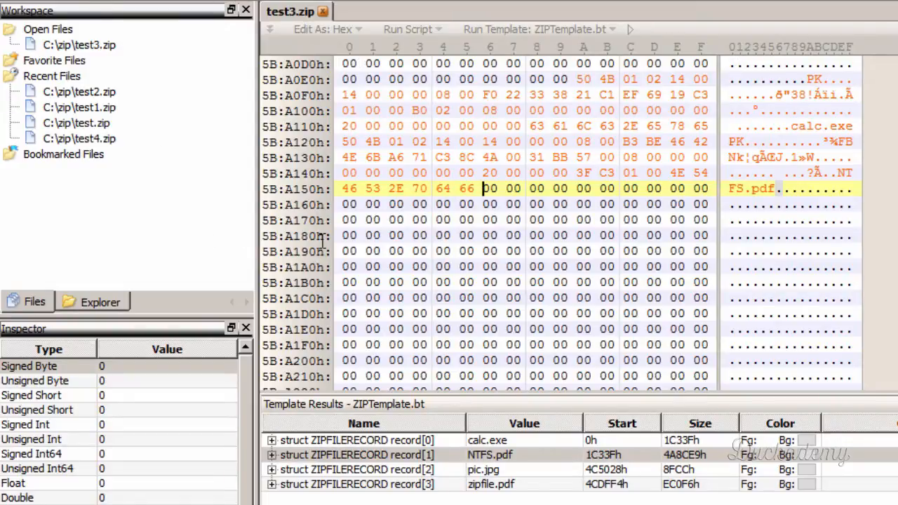
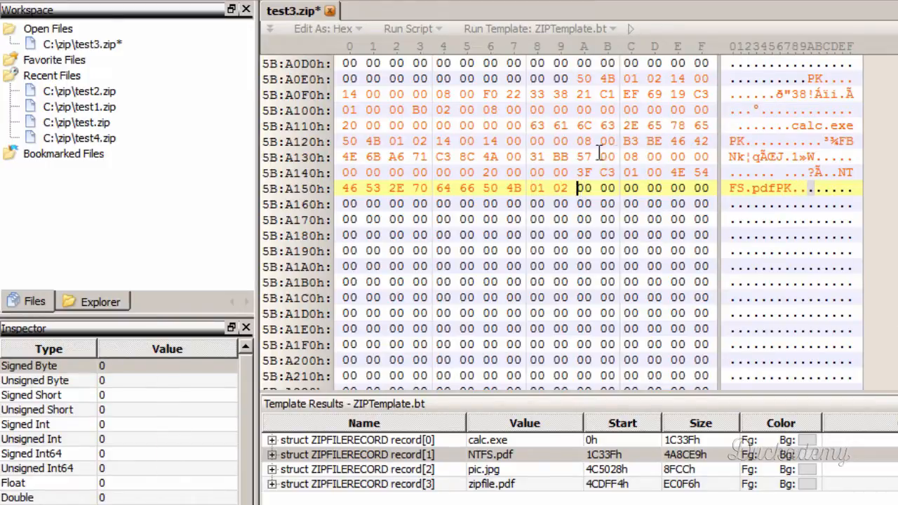
- Select the version bytes 14 00 right after the 50 4B 01 02 signature in calc.exe's central directory header
left_click_drag(672, 78, 703, 83)
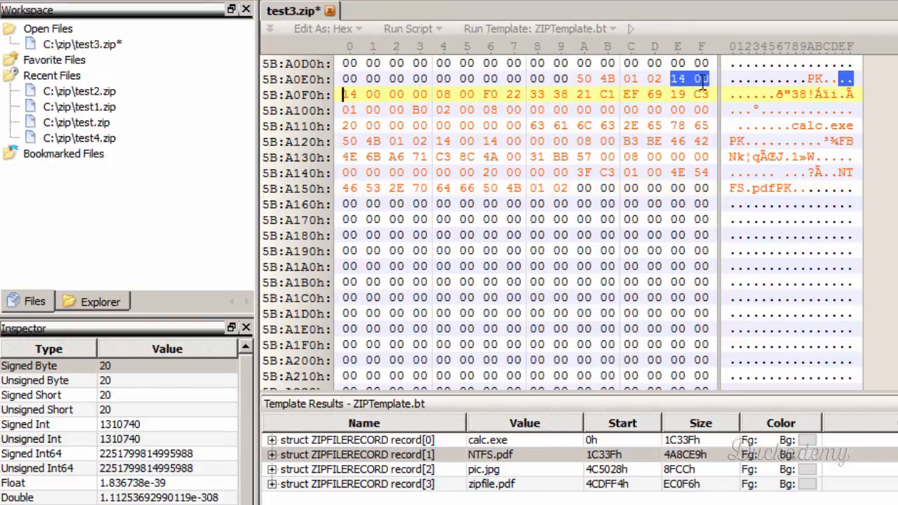
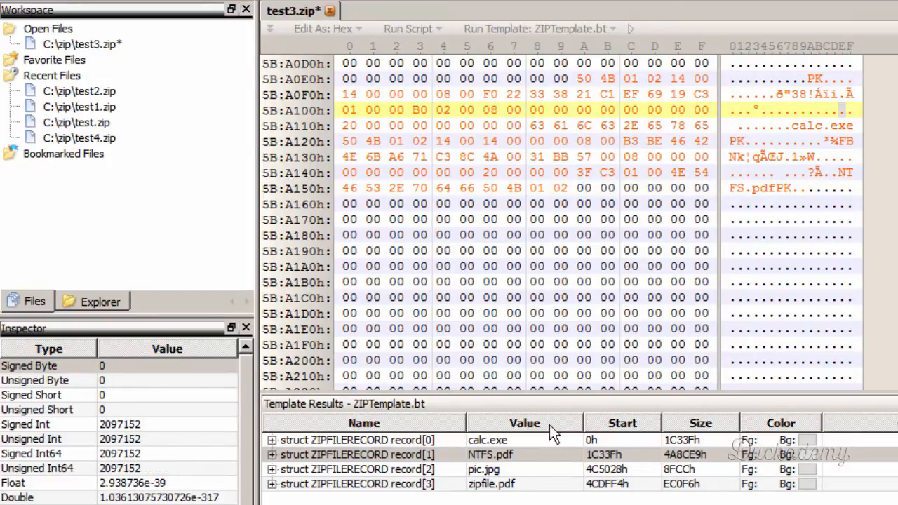
- Copy the version bytes 14 00 from pic.jpg's local file record to right after the third central directory signature, 50 4B 01 02
left_click(527, 472)
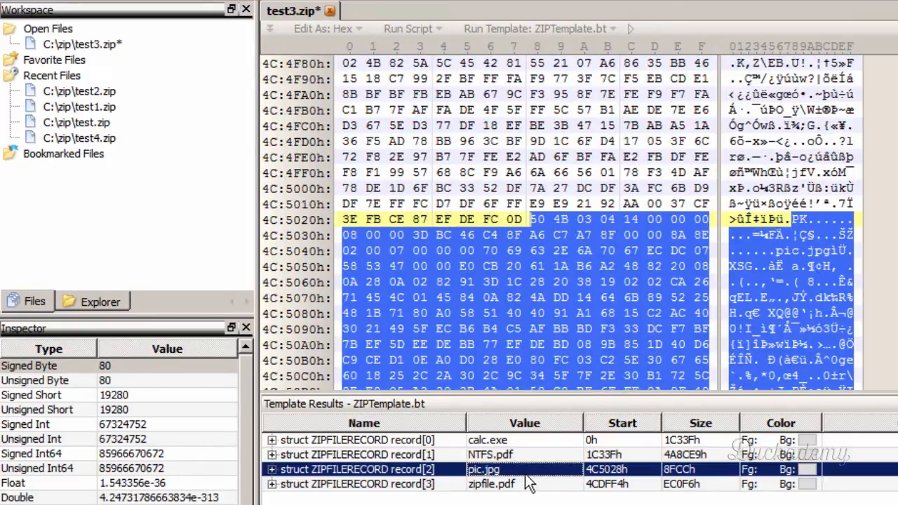
left_click(588, 222)
left_click_drag(626, 219, 653, 220)
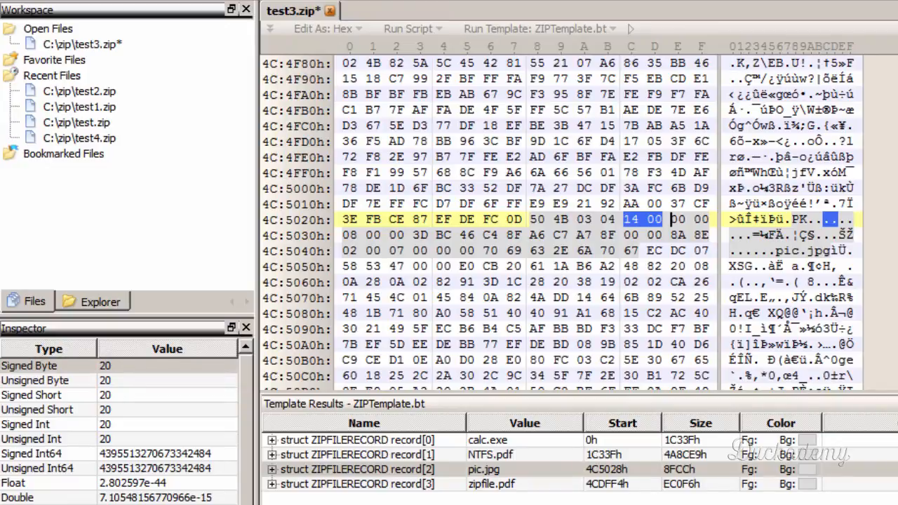
key("ctrl+End")
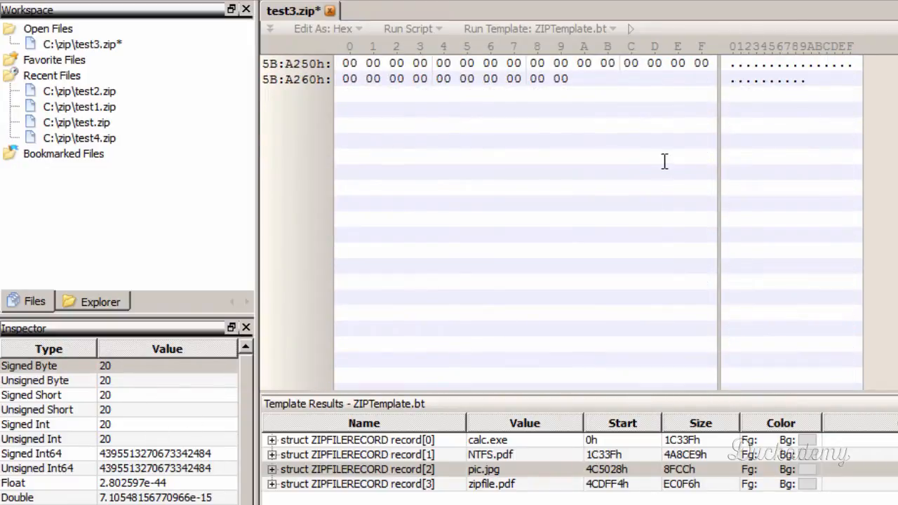
scroll(640, 169, "up", 8)
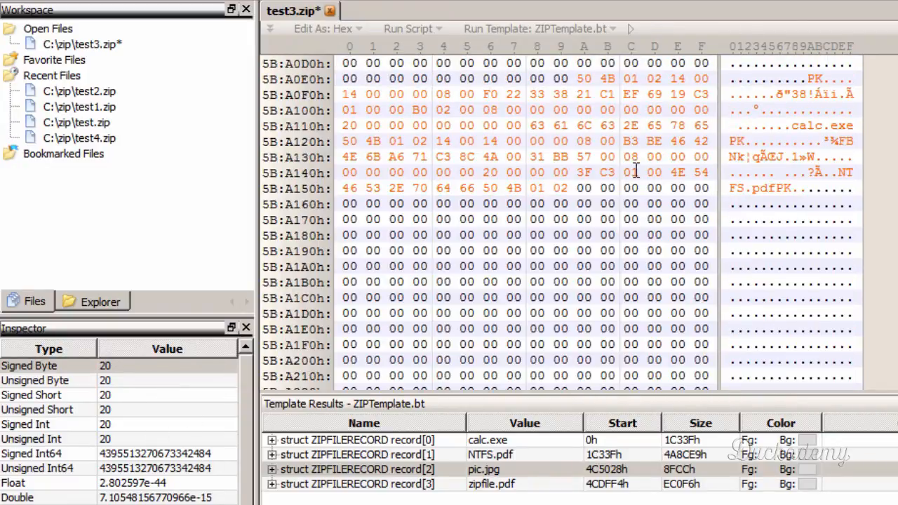
left_click(579, 188)
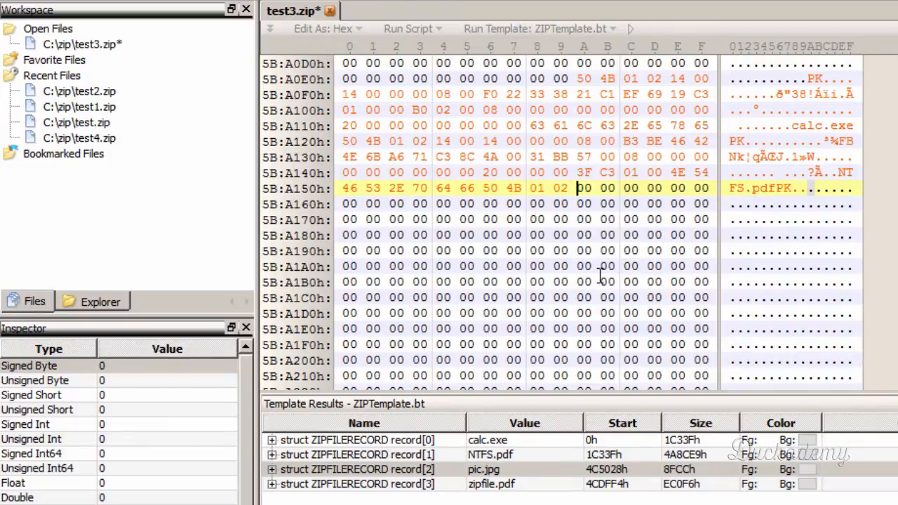
key("ctrl+v")
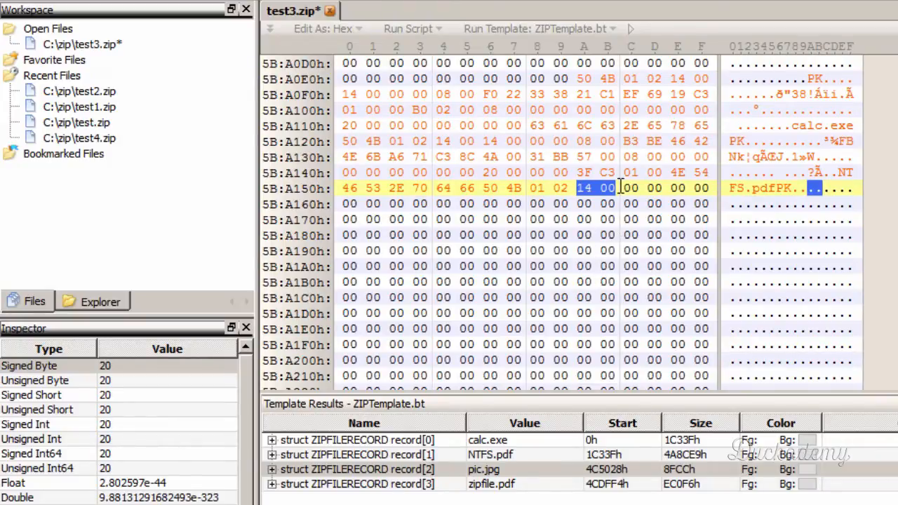
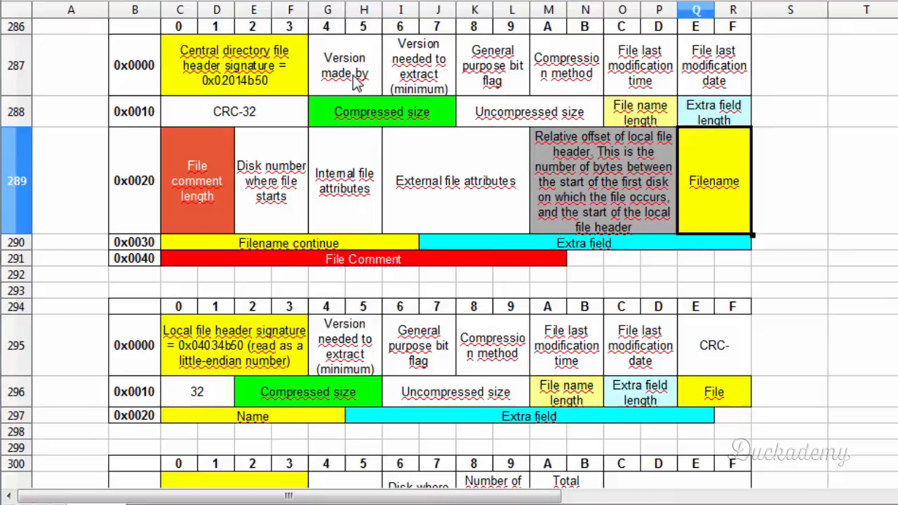
- Switch to the zip format spreadsheet and compare the central directory fields after the version needed with the local file header's, through extra field length
left_click(358, 81)
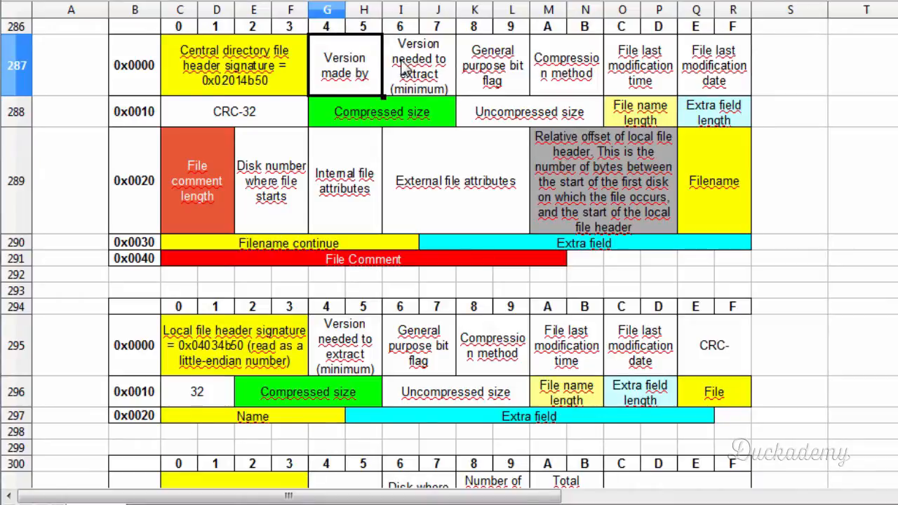
left_click(405, 68)
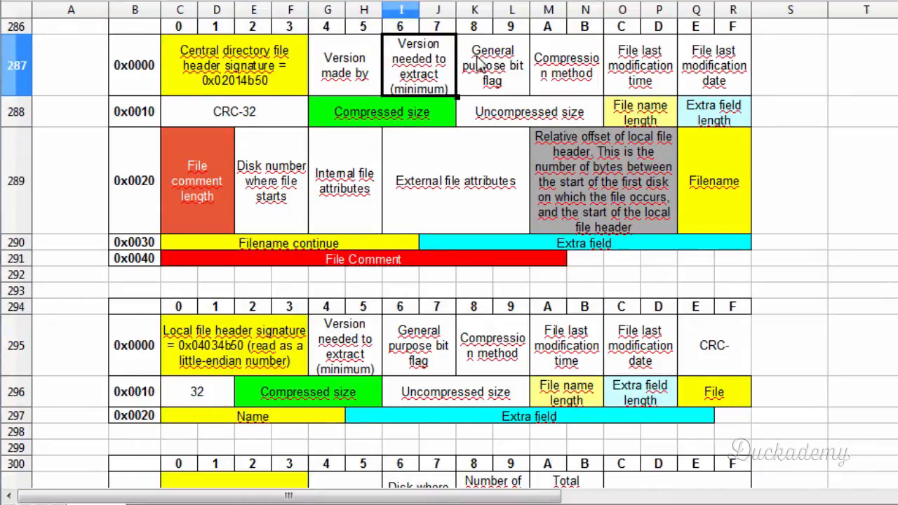
left_click(474, 361)
left_click_drag(420, 350, 692, 353)
left_click(658, 405)
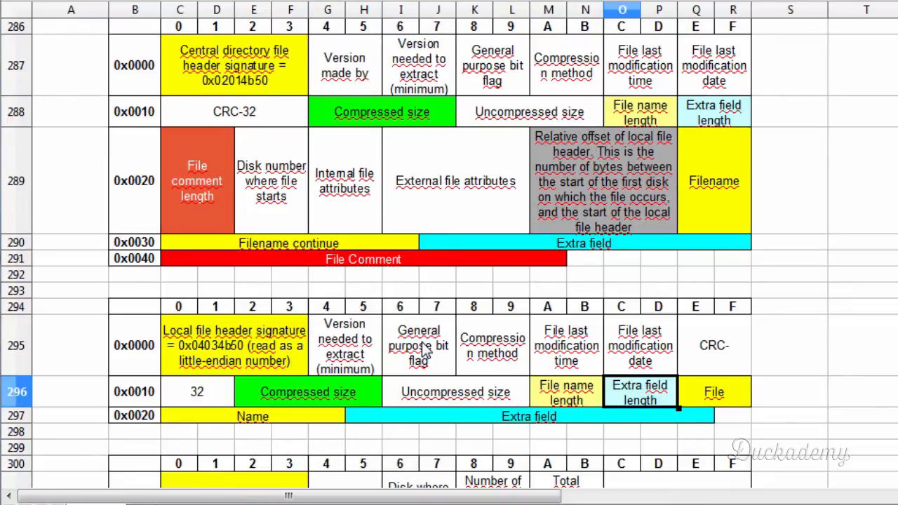
left_click_drag(422, 344, 422, 368)
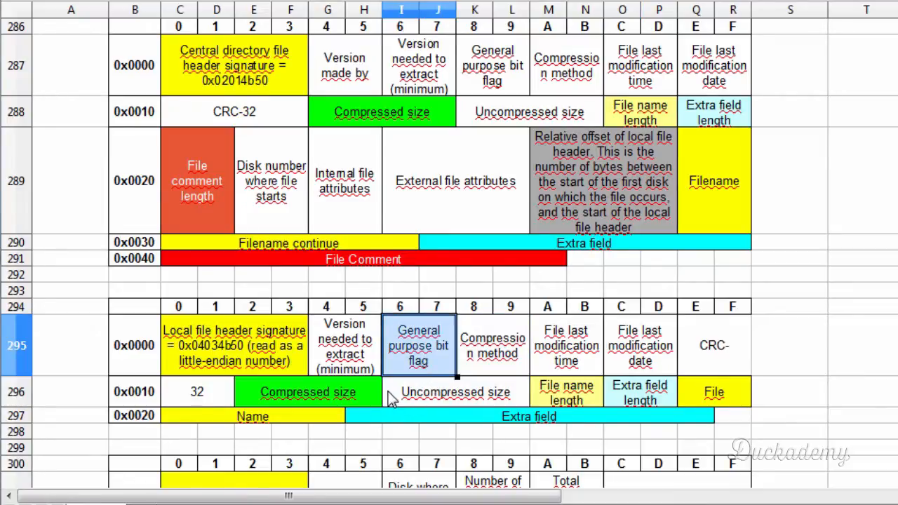
left_click(390, 397)
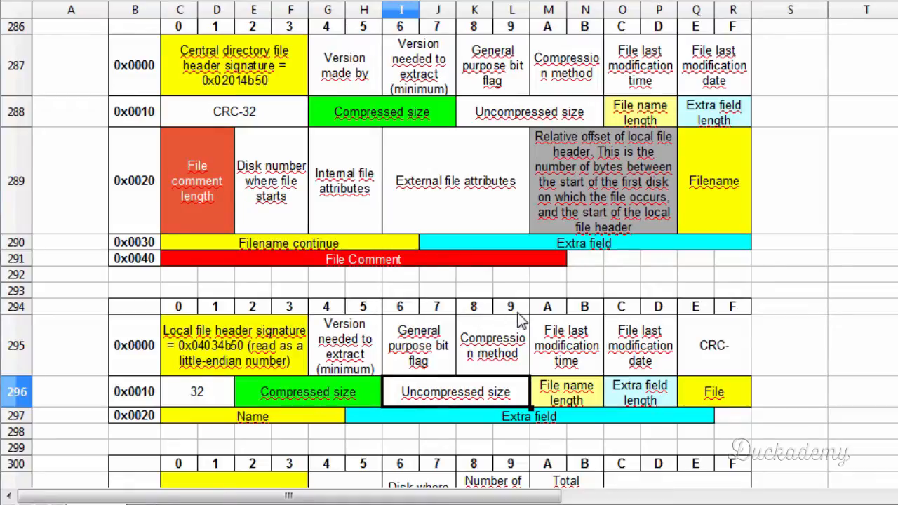
left_click(570, 394)
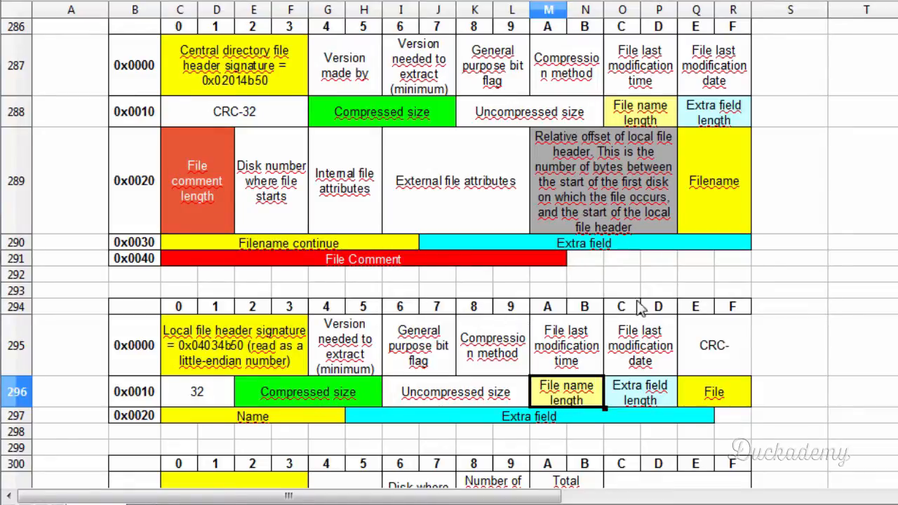
left_click(629, 404)
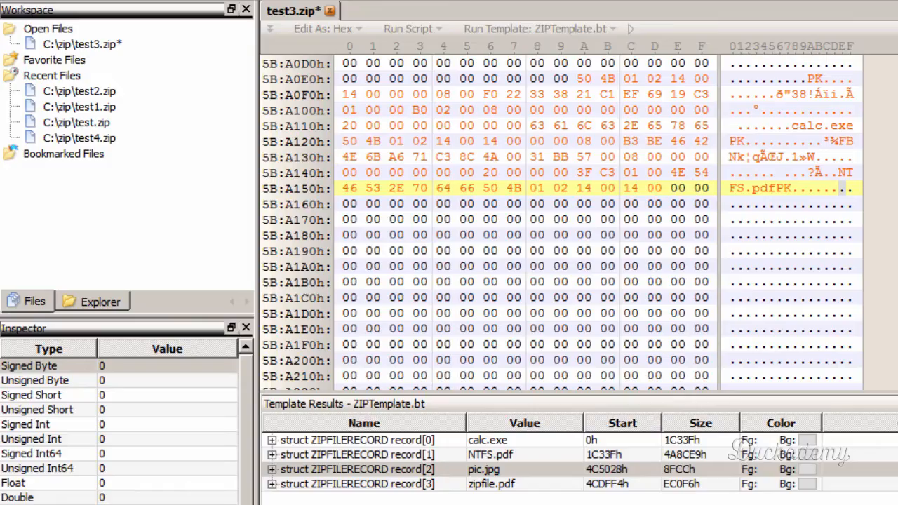
- In the hex editor, copy pic.jpg's local header bytes from general purpose flag through extra field length to after the third central entry's version bytes
left_click(506, 470)
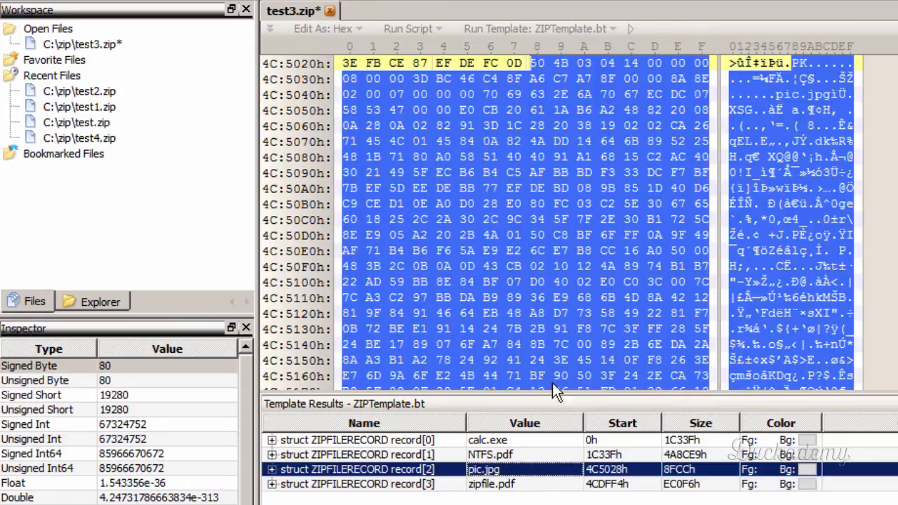
left_click(655, 62)
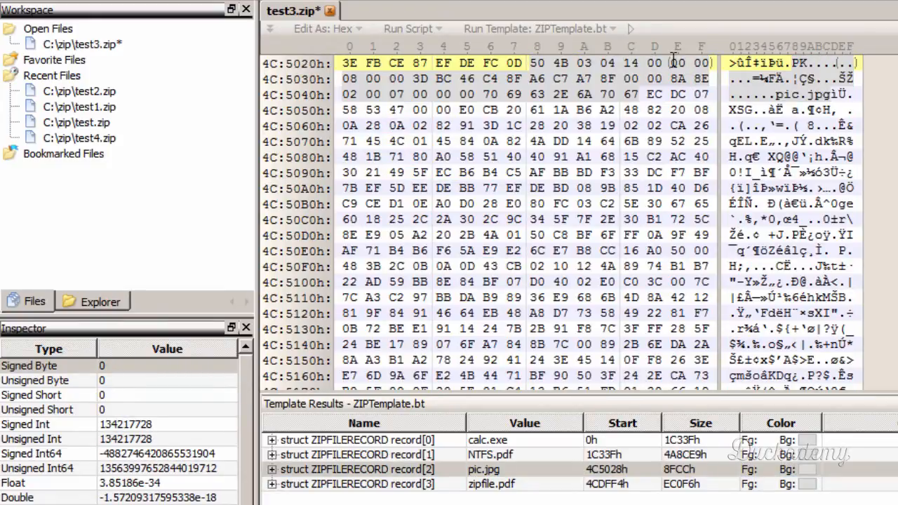
left_click(675, 64)
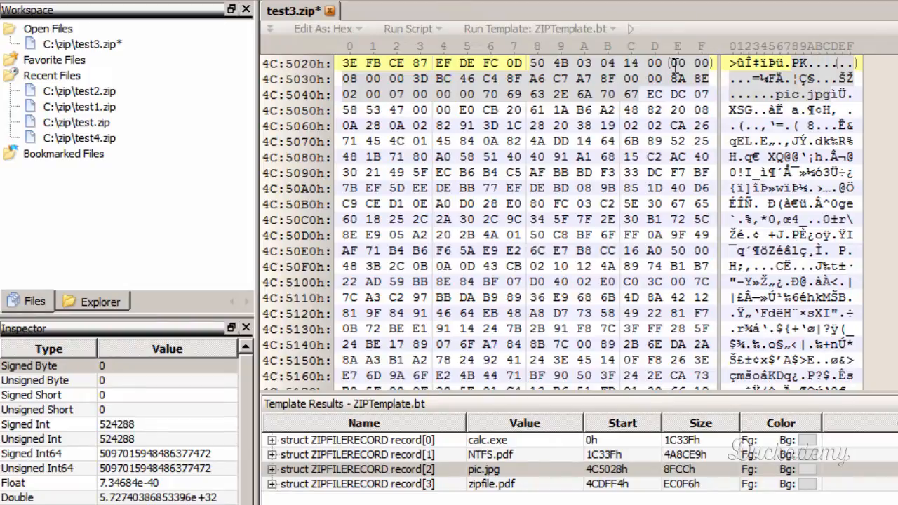
left_click_drag(675, 64, 468, 95)
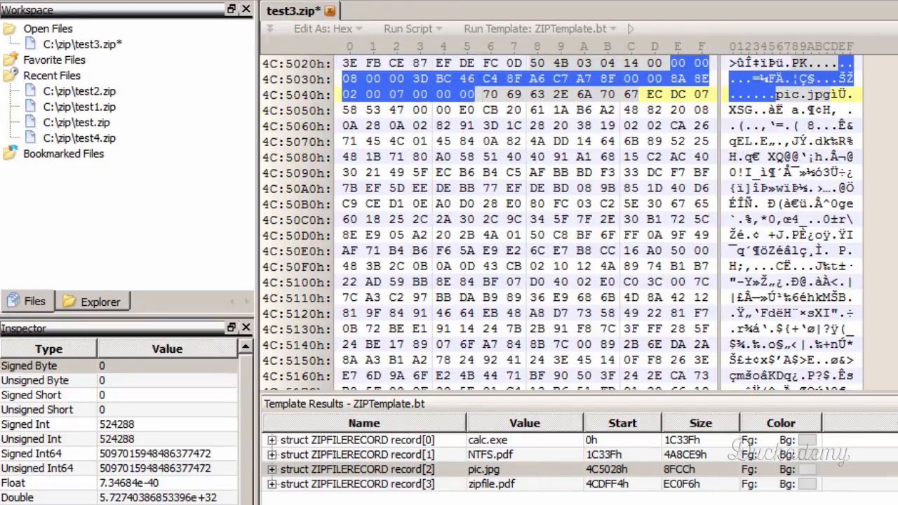
scroll(526, 224, "down", 20)
scroll(526, 224, "up", 7)
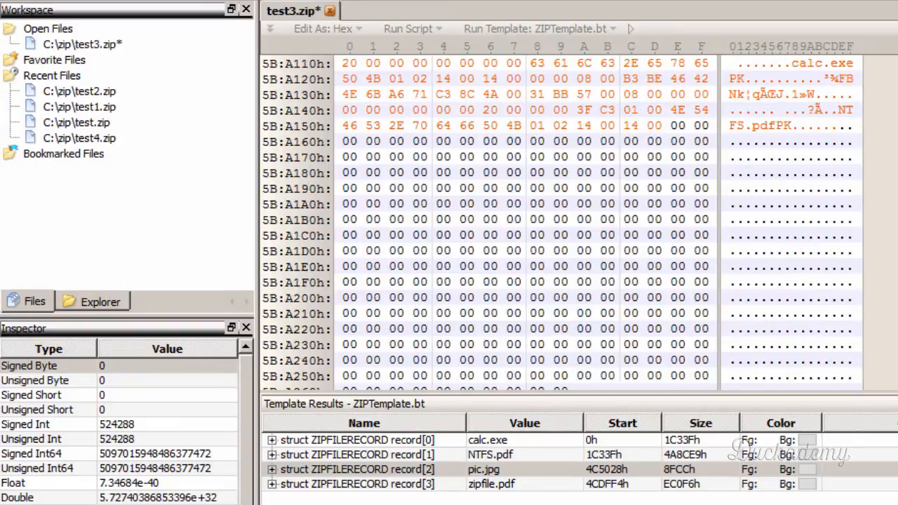
left_click(675, 127)
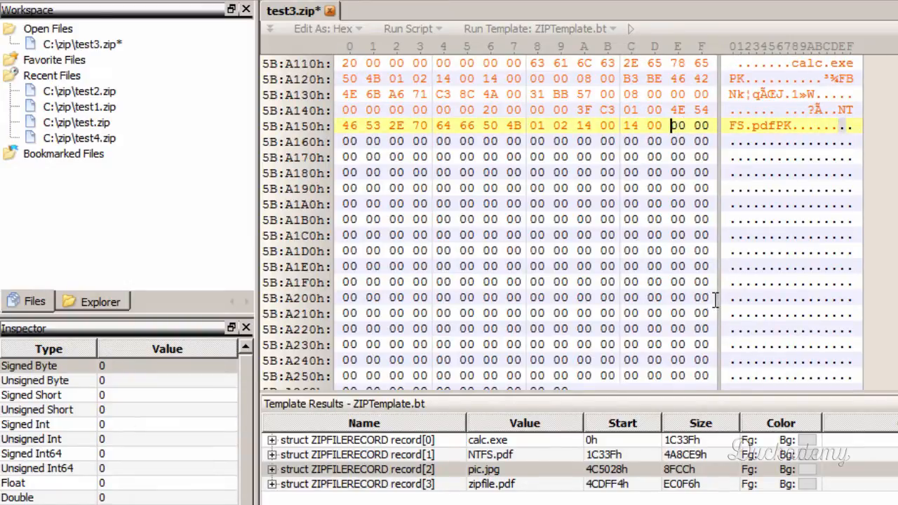
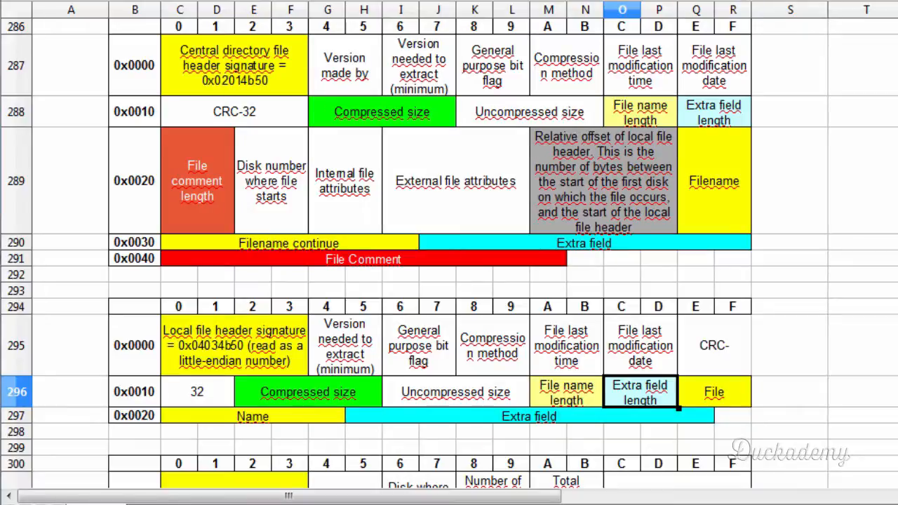
- Examine the central directory header fields that follow extra field length in the zip format spreadsheet, from file comment length through external file attributes
left_click(192, 215)
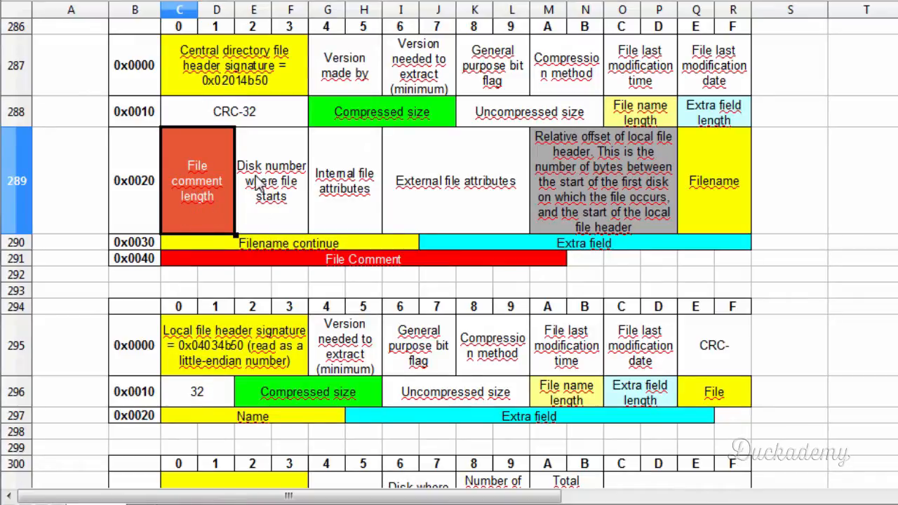
left_click(351, 199)
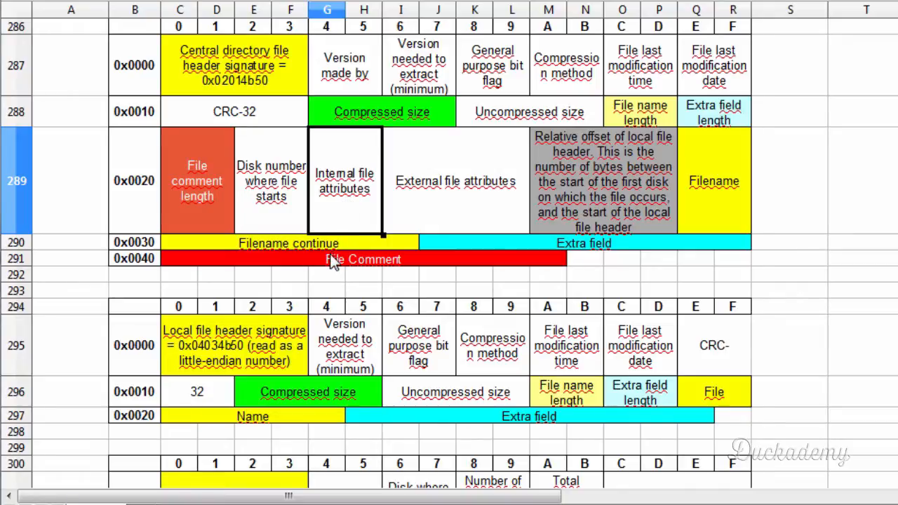
left_click(184, 185)
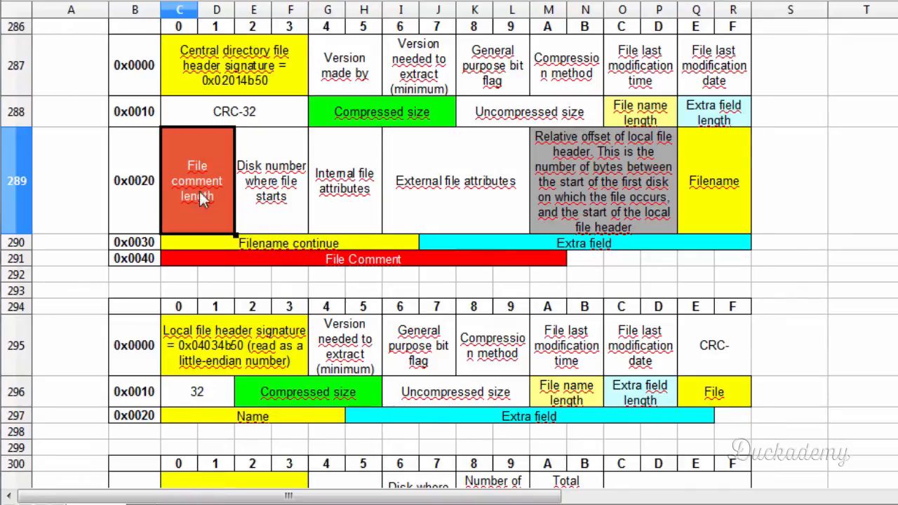
left_click(268, 200)
left_click(335, 199)
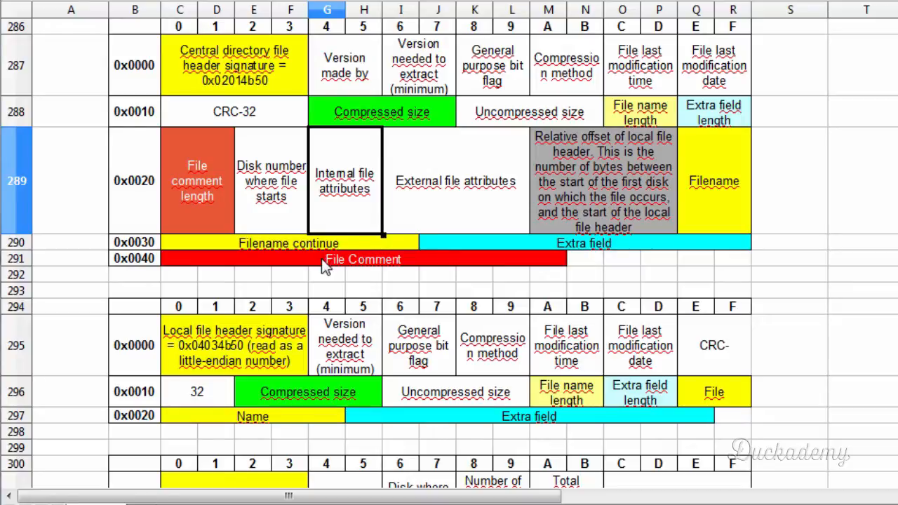
left_click(410, 229)
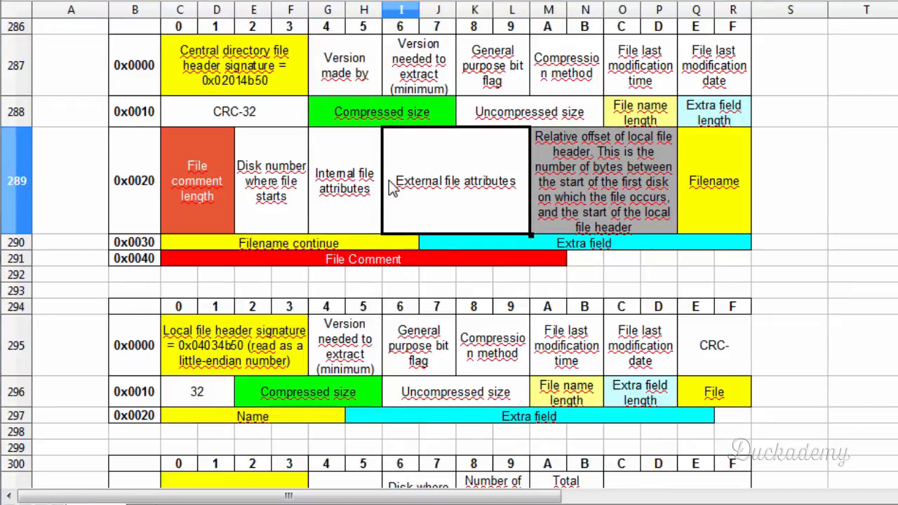
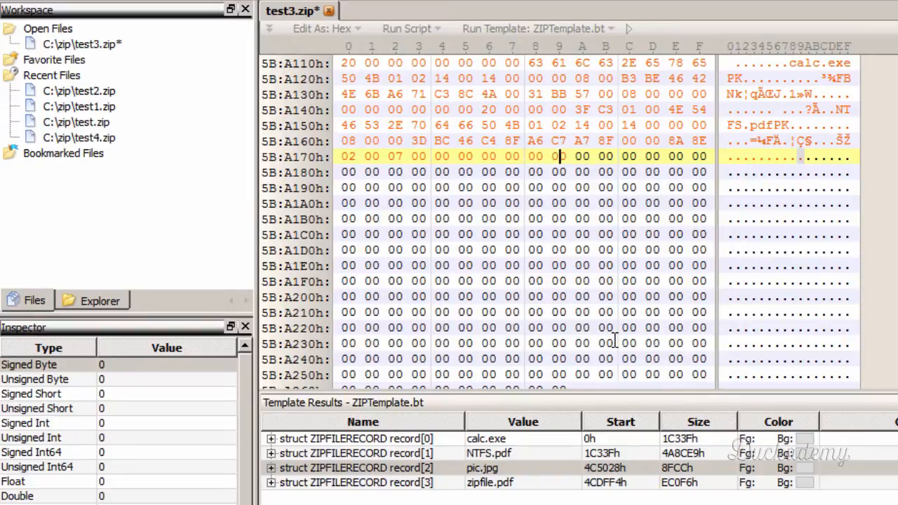
- Fill the remaining disk number start and the internal file attributes with 00 bytes in pic.jpg's central directory header
type("0 ")
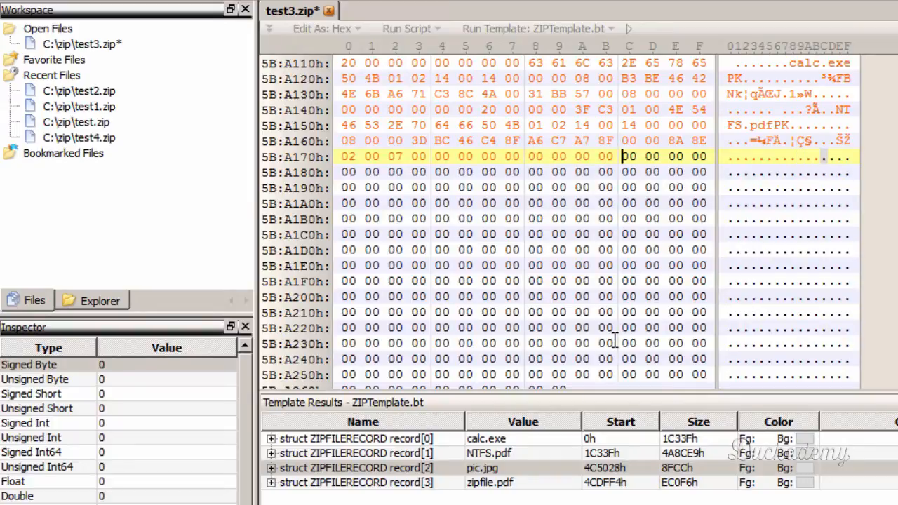
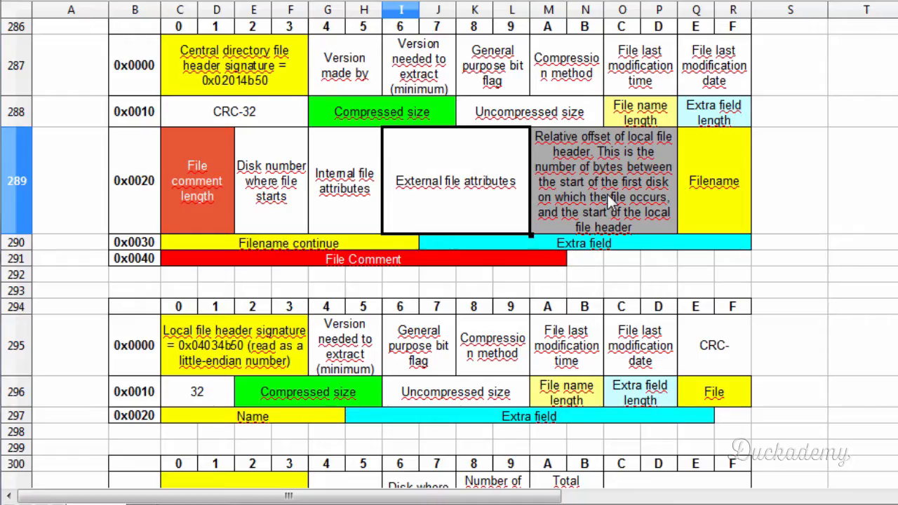
- Locate pic.jpg's local file record through the template results and note its start offset as 004c5028 in Notepad
left_click(607, 194)
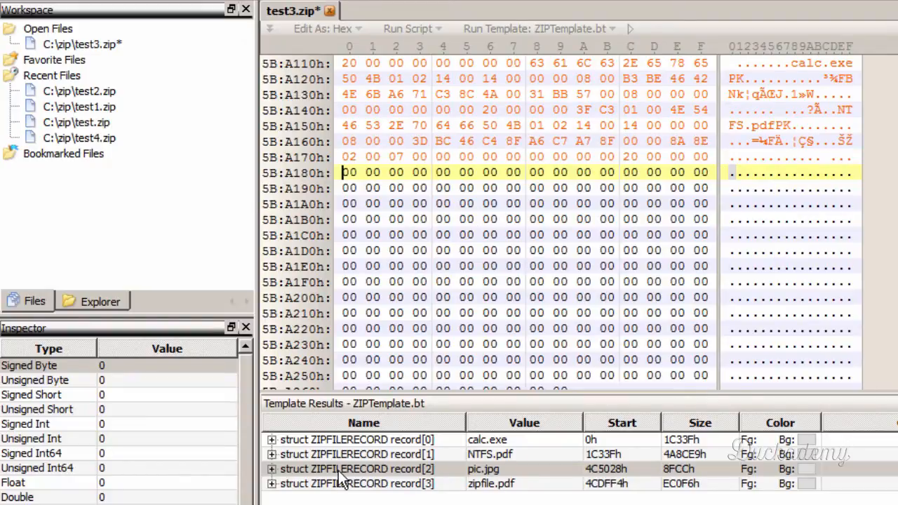
left_click(359, 471)
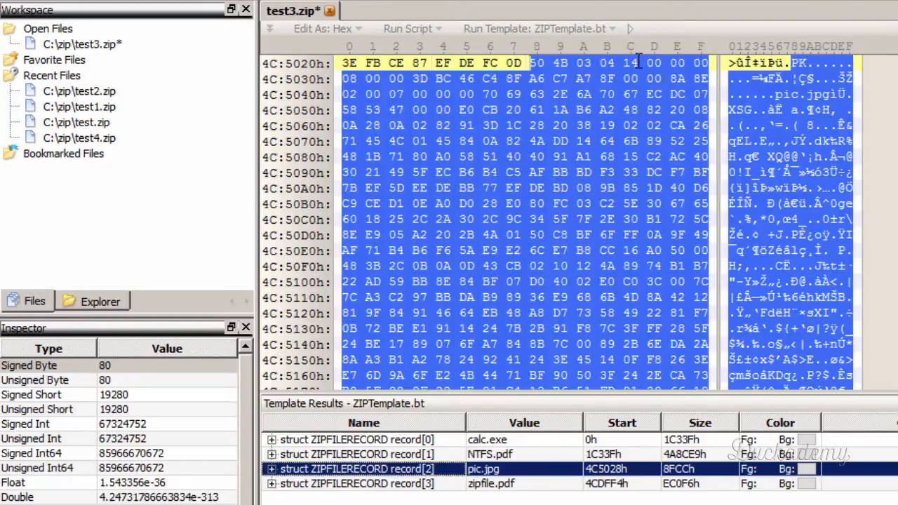
left_click(533, 67)
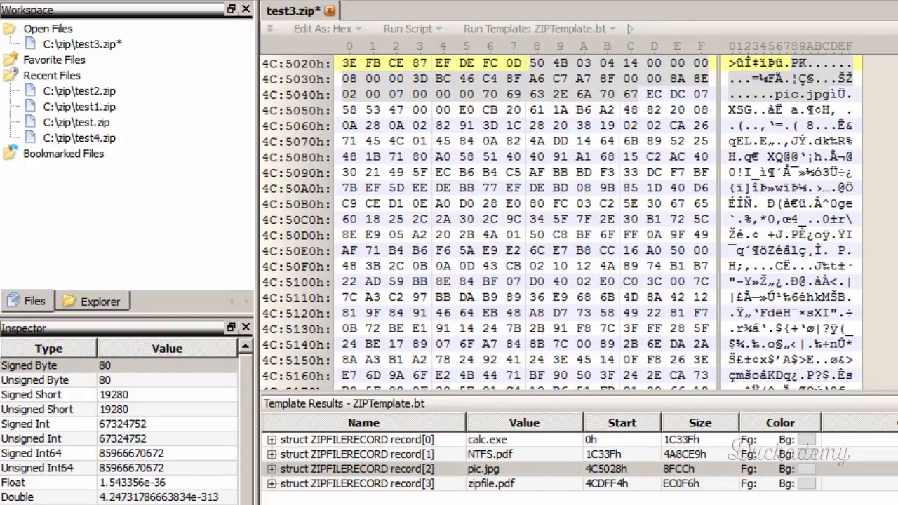
key("alt+Tab")
left_click(435, 453)
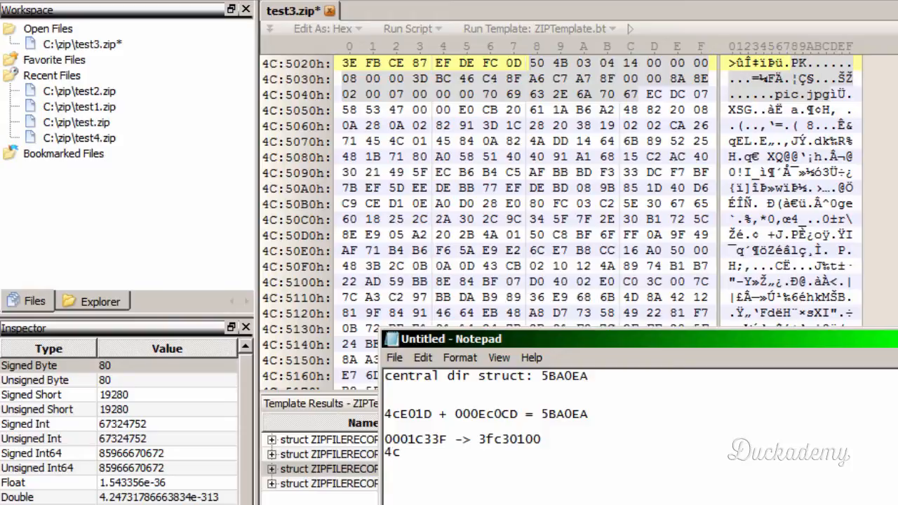
type("4c5028")
key("Home")
type("00")
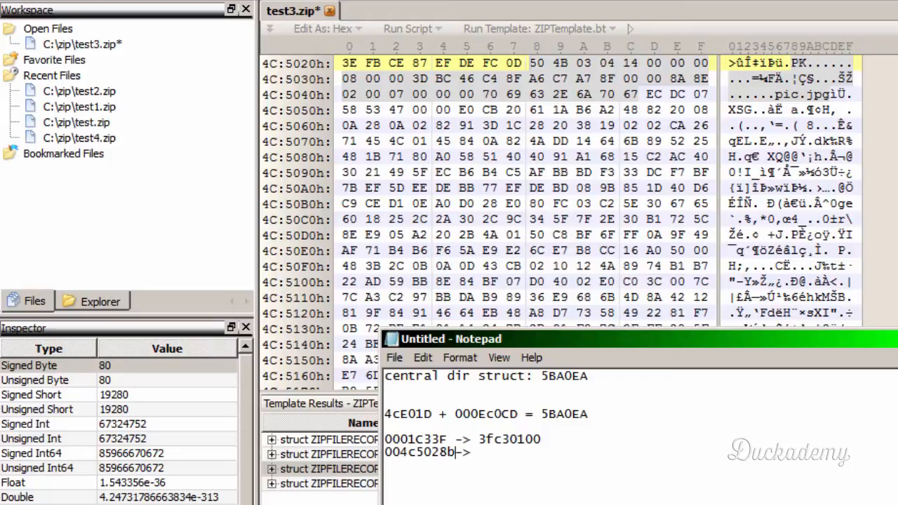
- Write the offset's reversed byte order, 28504c00, after the arrow beside 004c5028 and select that value
key("BackSpace")
key("End")
type("28")
type("5")
type("00")
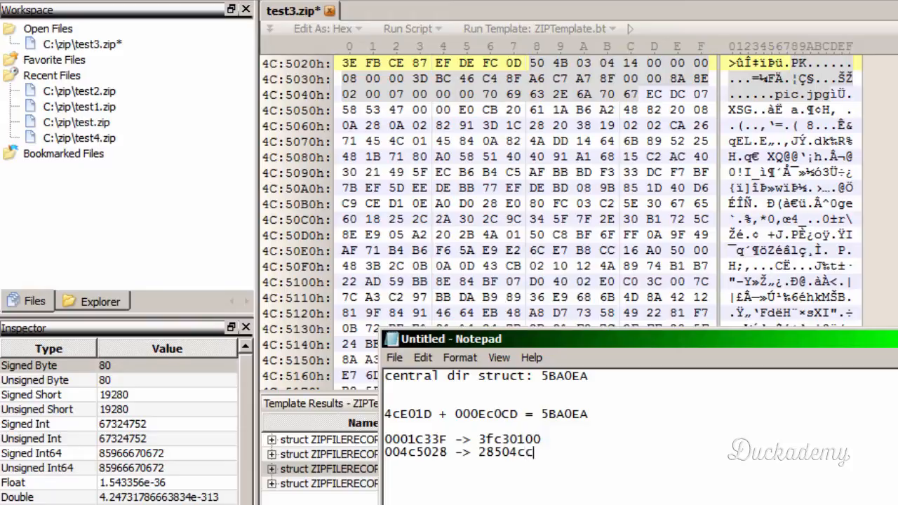
type("c00")
left_click_drag(485, 452, 549, 458)
left_click_drag(478, 452, 542, 455)
- Return to pic.jpg's central directory header in test3.zip and enter the local header offset's first byte, 28, at 5B:A180h
left_click(536, 188)
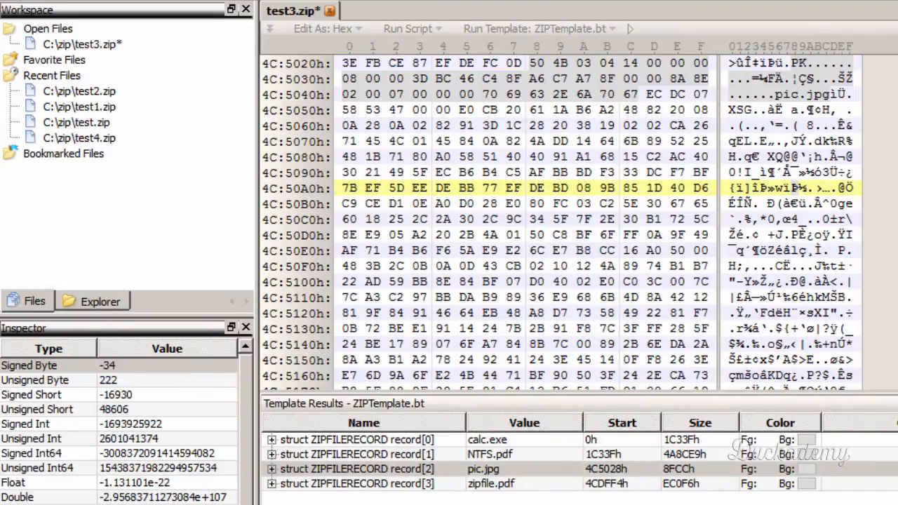
left_click_drag(896, 327, 897, 385)
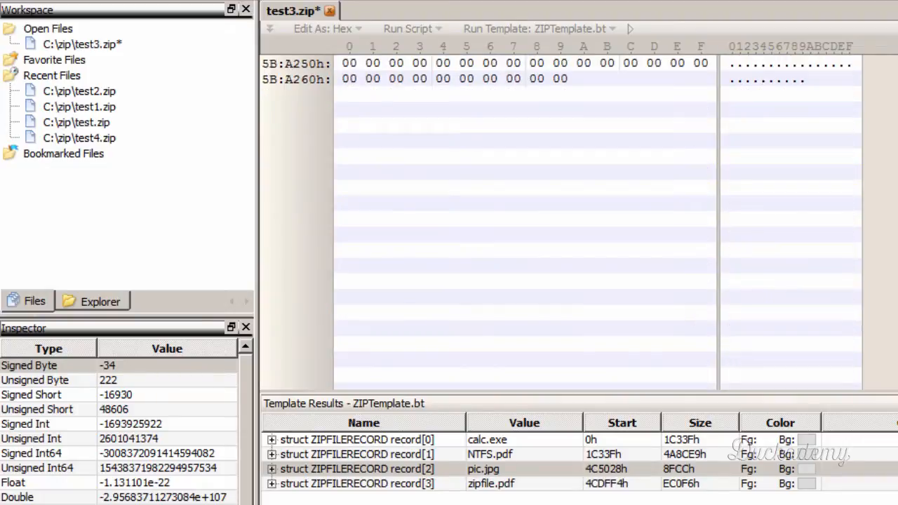
scroll(561, 133, "up", 8)
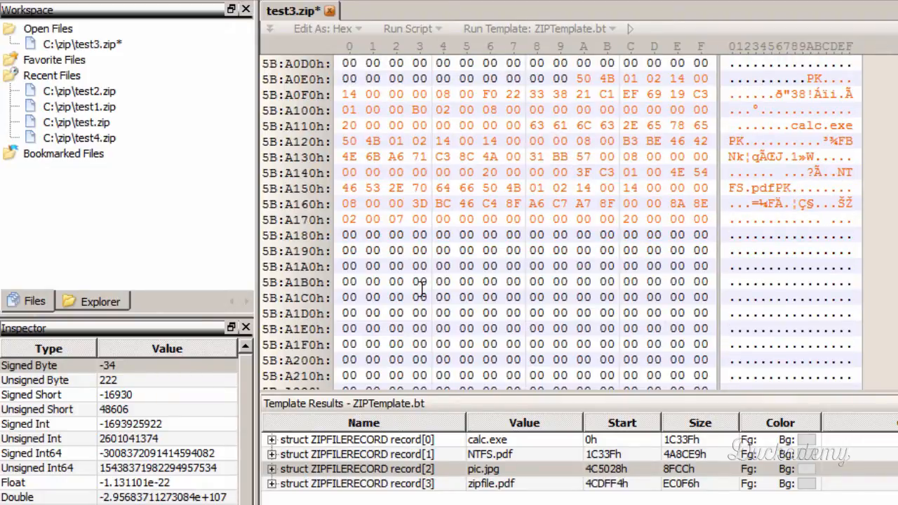
left_click(346, 234)
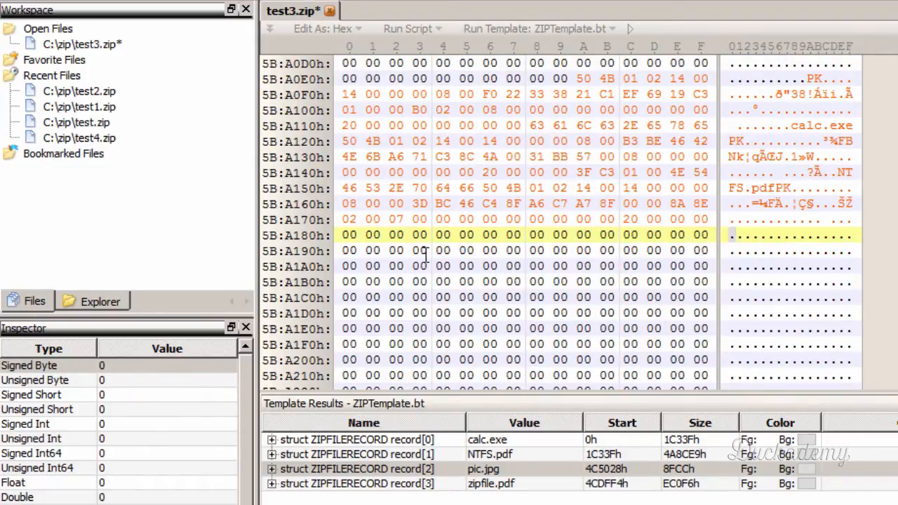
type("28")
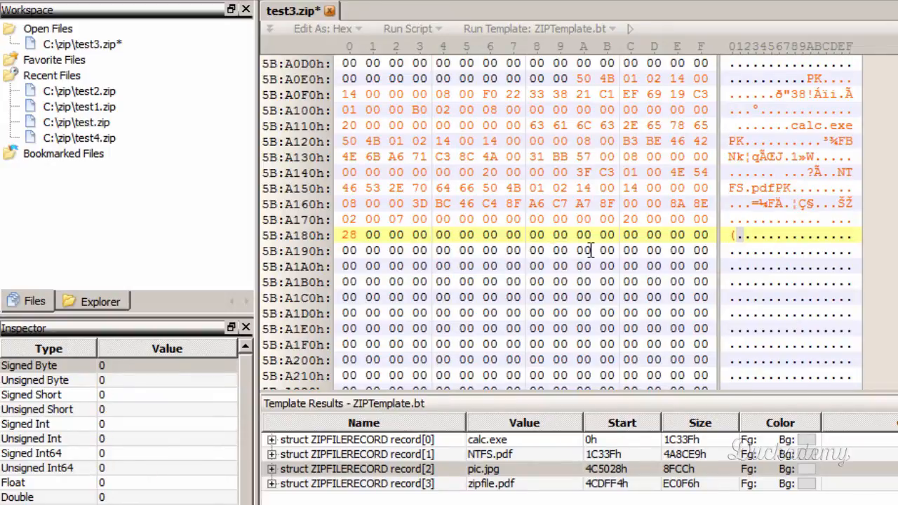
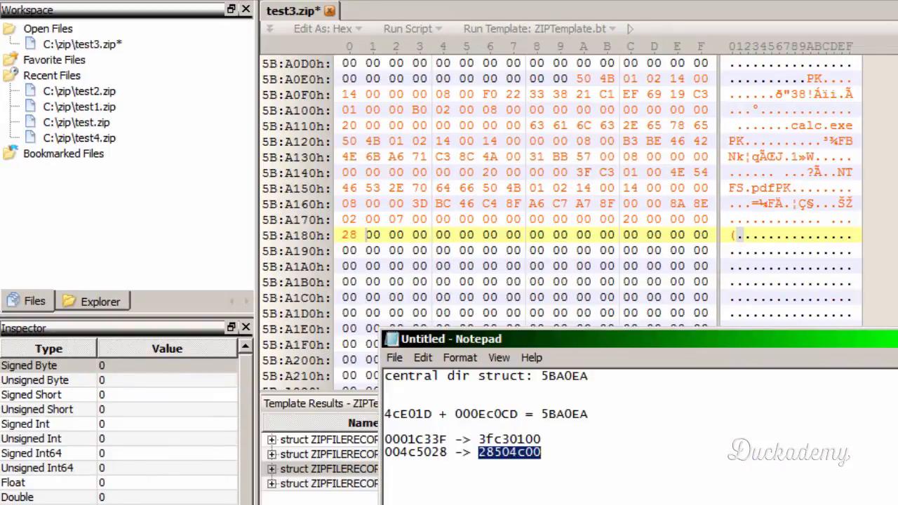
- Complete pic.jpg's local header offset by entering the remaining bytes 50 4C 00 from 5B:A181h onward
left_click(368, 236)
type("5040")
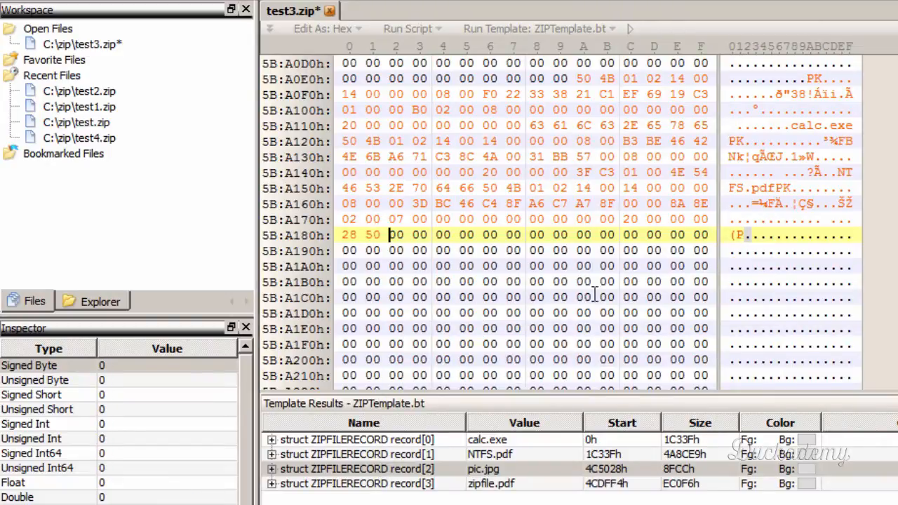
type("C")
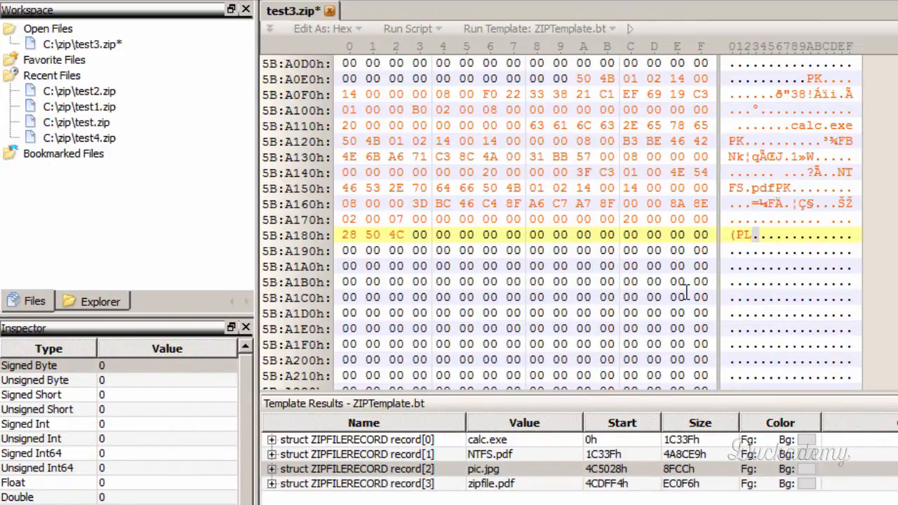
type("00")
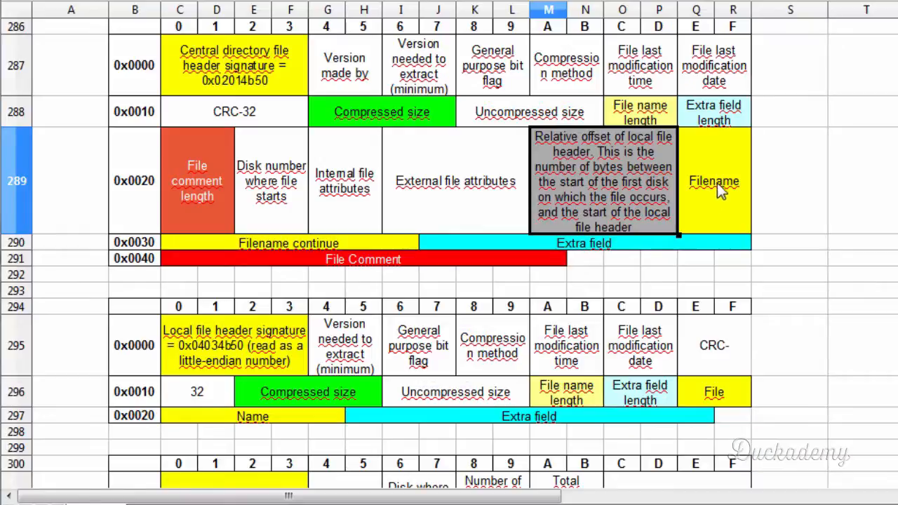
- Switch to the zip layout spreadsheet and examine the Filename, Filename continue and Extra field cells of the central directory header
left_click(717, 183)
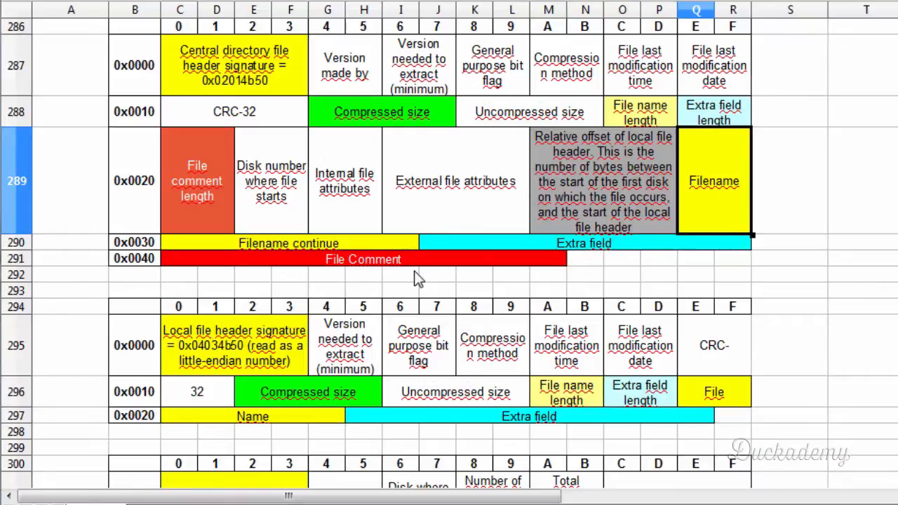
left_click(372, 248)
left_click(488, 245)
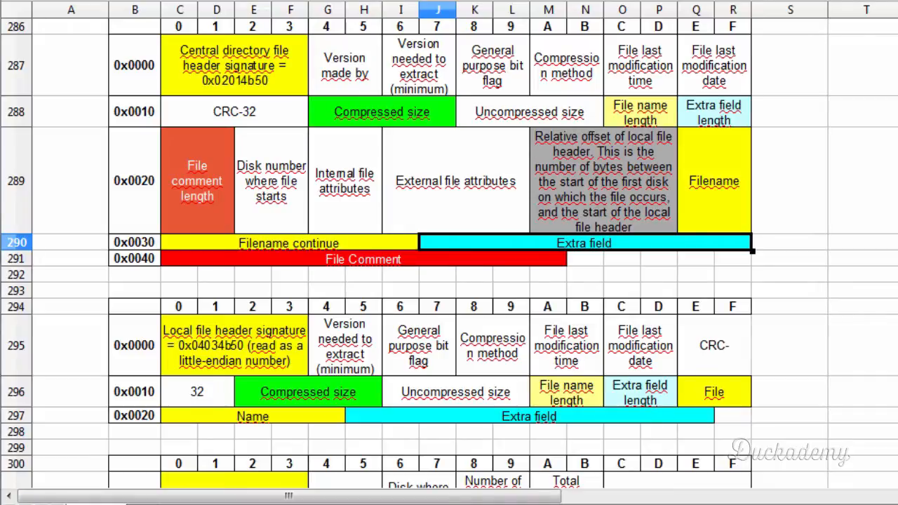
- Return to test3.zip in the hex editor and check pic.jpg's two-byte file name length and extra field length, starting at 5B:A172h
key("alt+Tab")
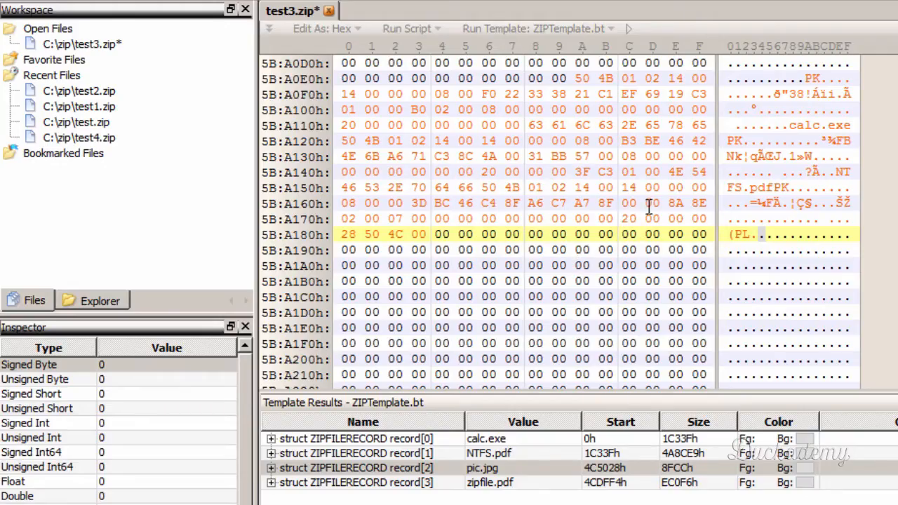
left_click(391, 218)
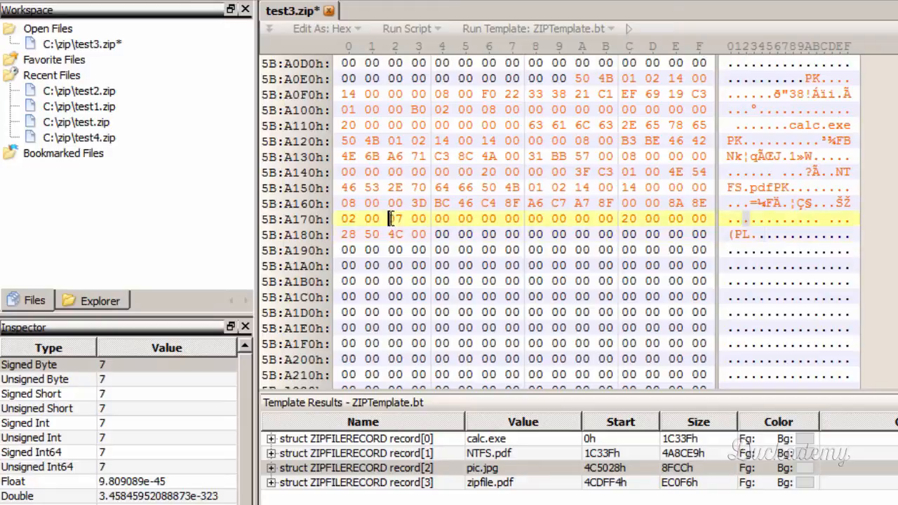
left_click_drag(391, 218, 418, 221)
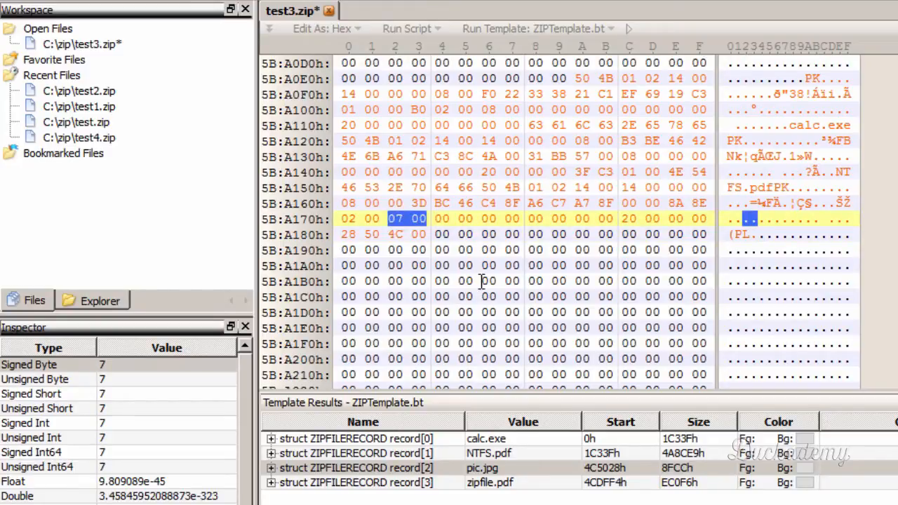
left_click_drag(439, 221, 473, 222)
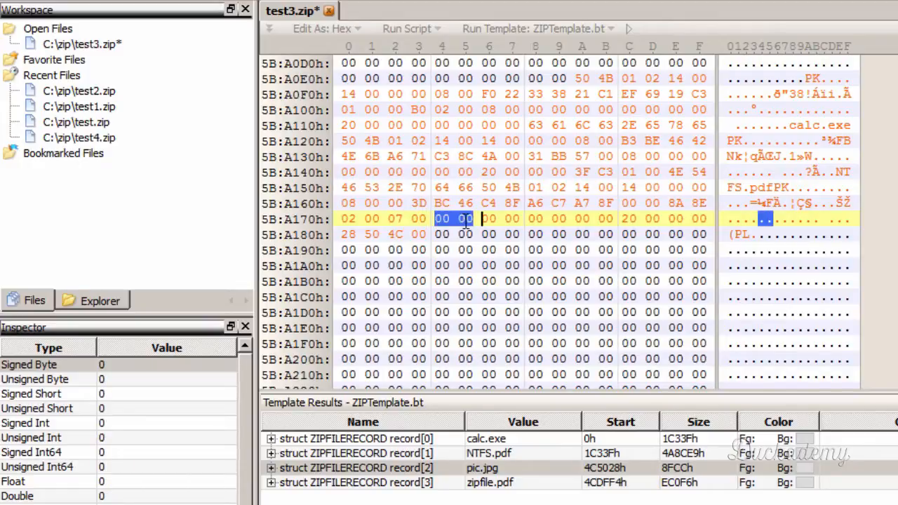
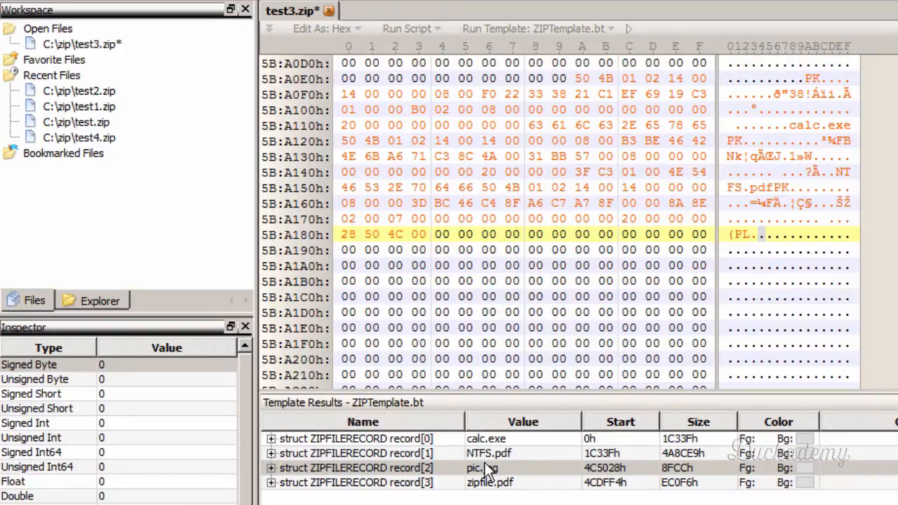
- Go to pic.jpg's local file record and select its seven filename bytes, 70 69 63 2E 6A 70 67, starting at 4C:5046h
left_click(487, 468)
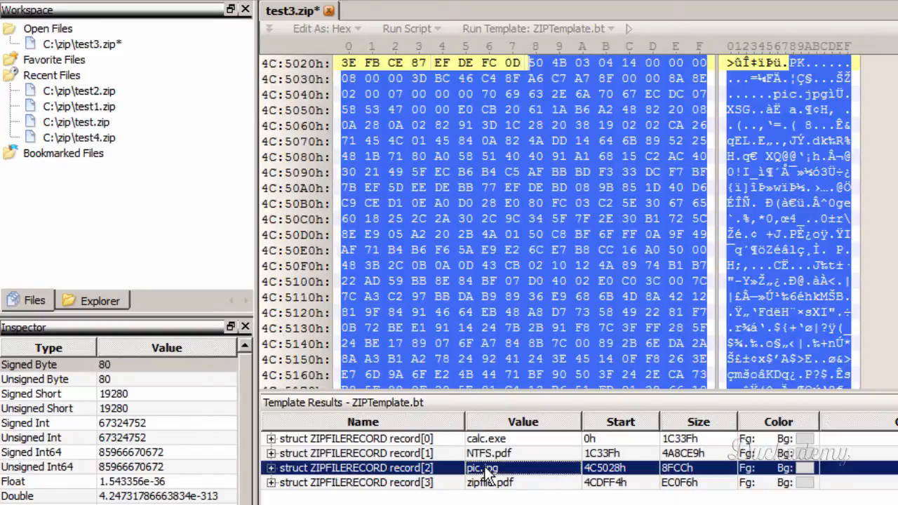
left_click(517, 93)
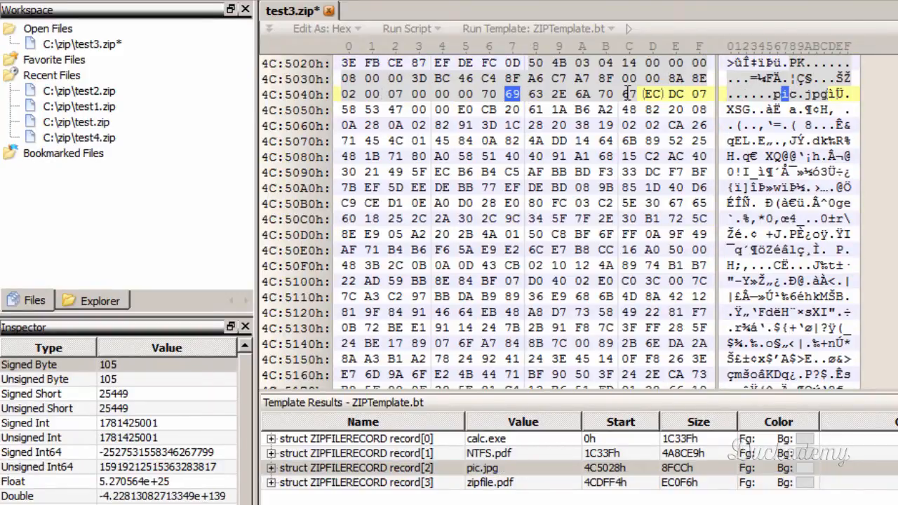
left_click(486, 94)
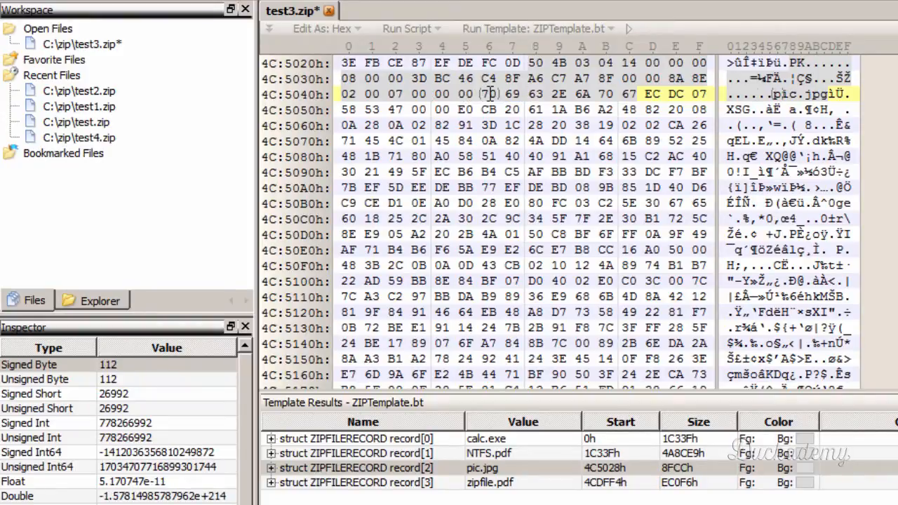
left_click_drag(489, 94, 636, 95)
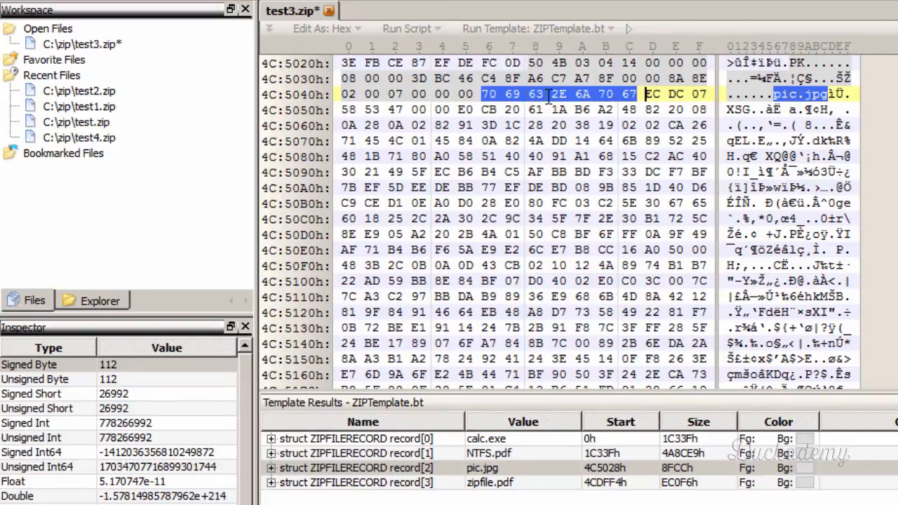
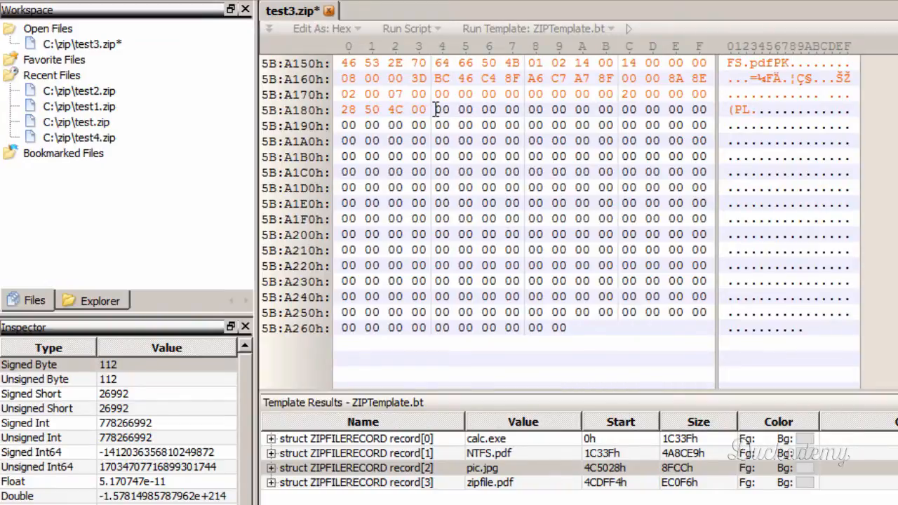
- Paste pic.jpg's seven filename bytes at 5B:A184h to finish its central directory header, and save test3.zip
left_click(438, 109)
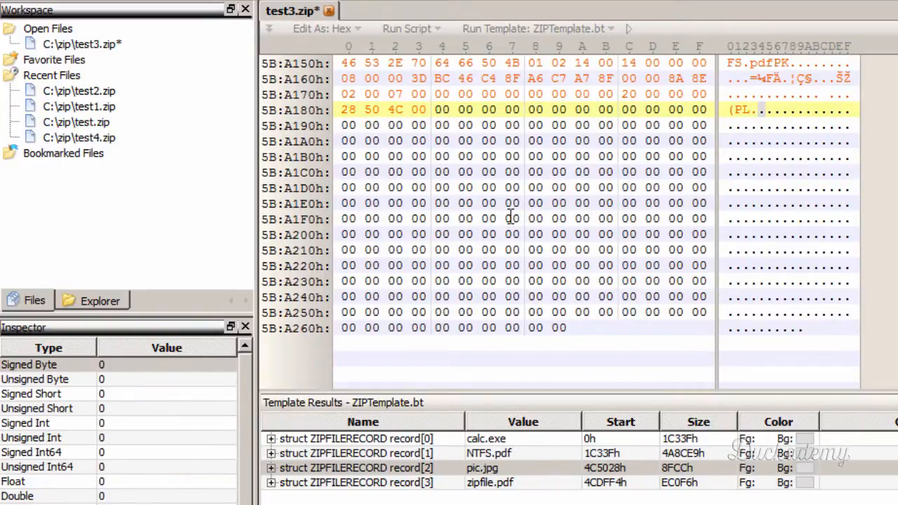
type("pic.jpg")
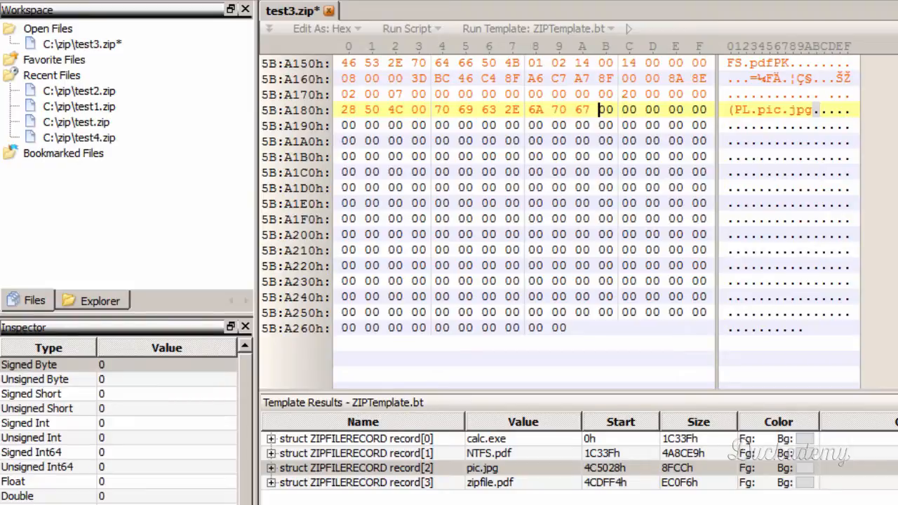
key("ctrl+s")
- Check the central directory signature in the spreadsheet's header layout, and write 50 4B 01 02 right after pic.jpg's filename in test3.zip
key("alt+Tab")
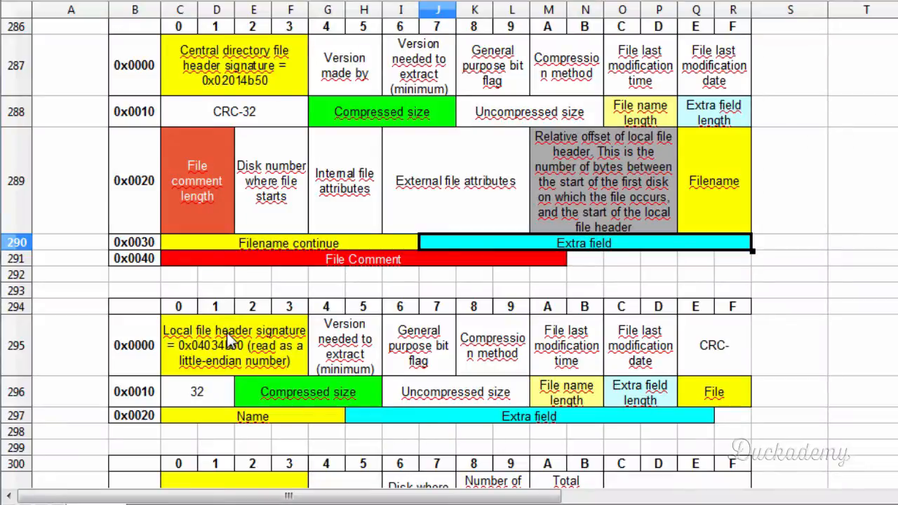
left_click(242, 81)
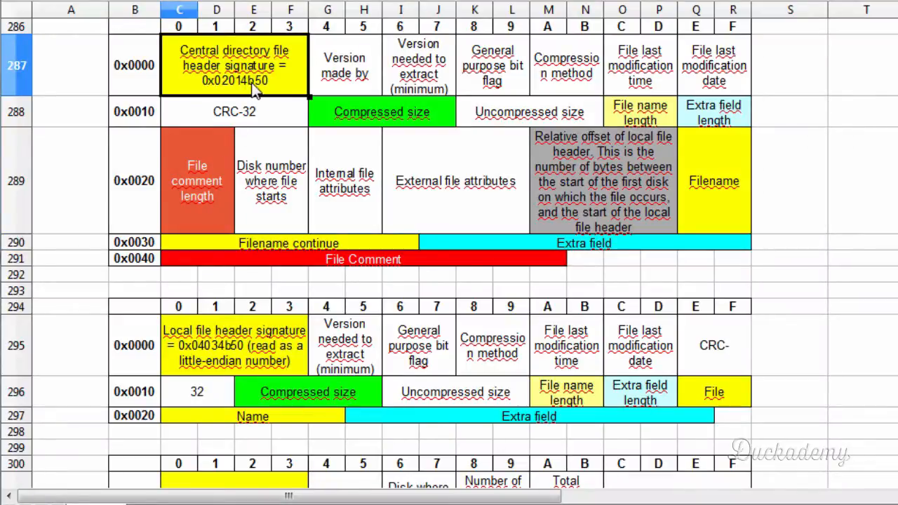
key("alt+Tab")
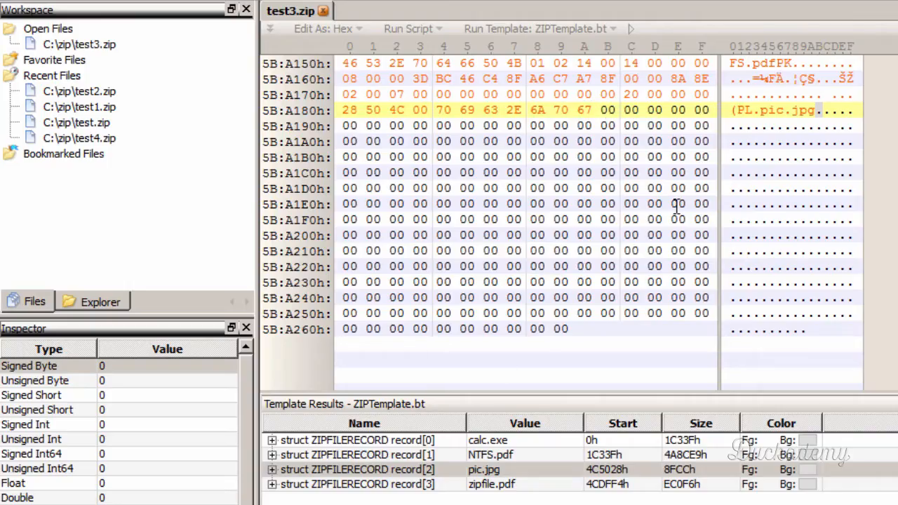
type("50 4B ")
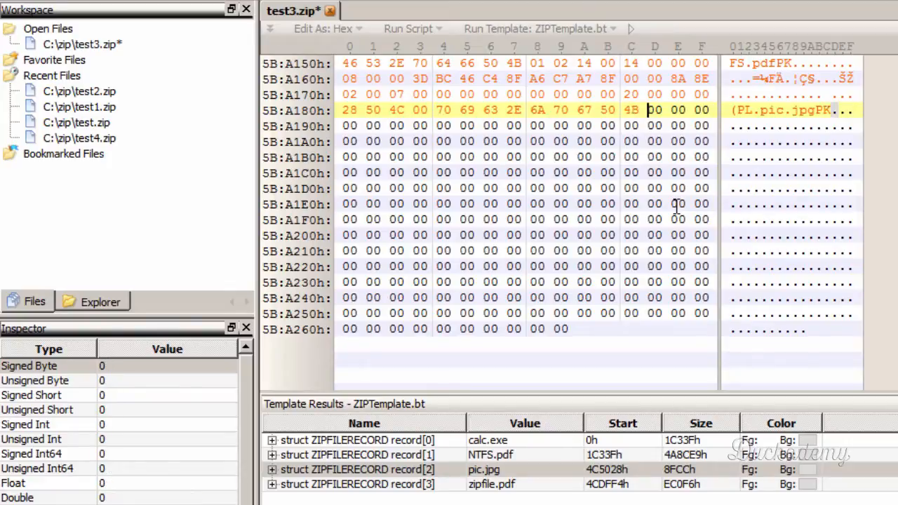
type("01 02")
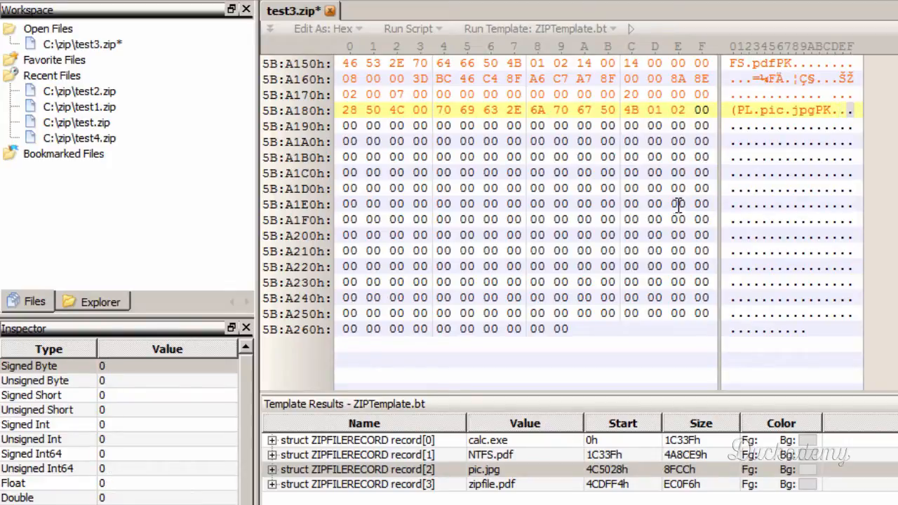
- Go to zipfile.pdf's local file record and select its two version-needed bytes, 14 00, starting at 4C:DFF8h
scroll(591, 158, "up", 1)
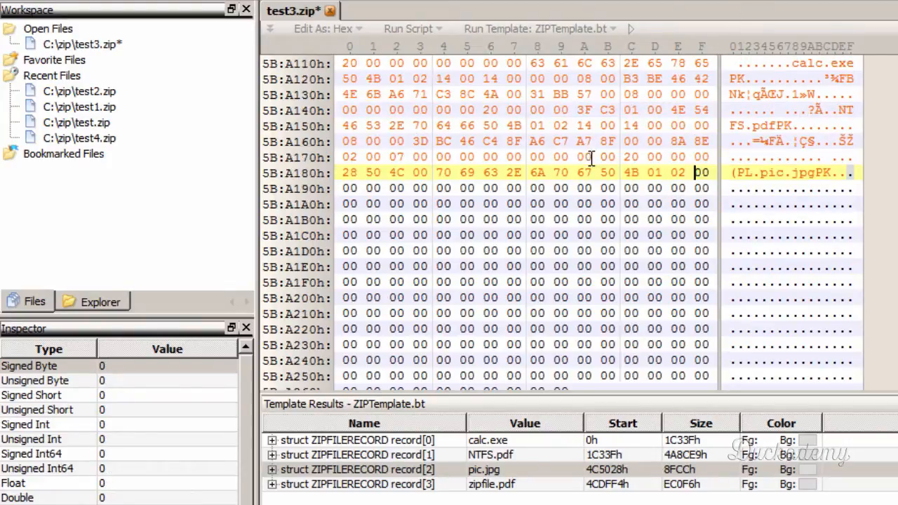
scroll(591, 158, "up", 1)
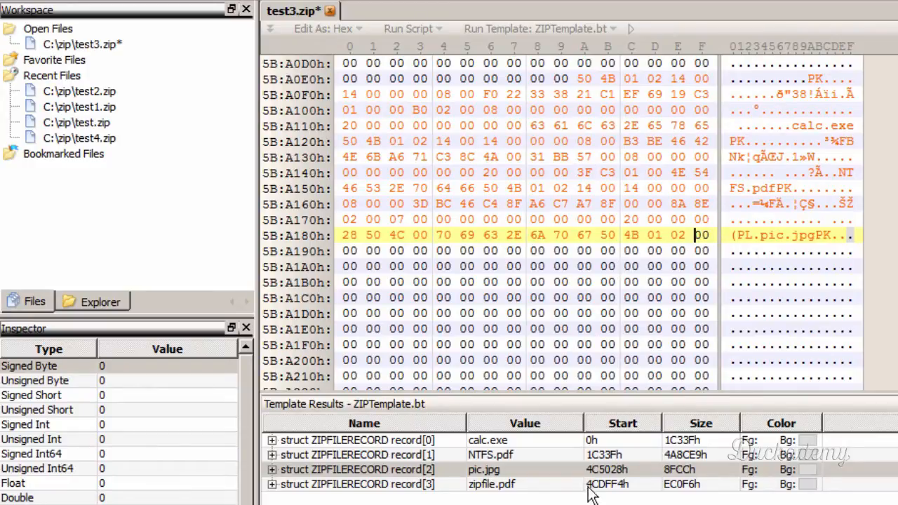
left_click(470, 485)
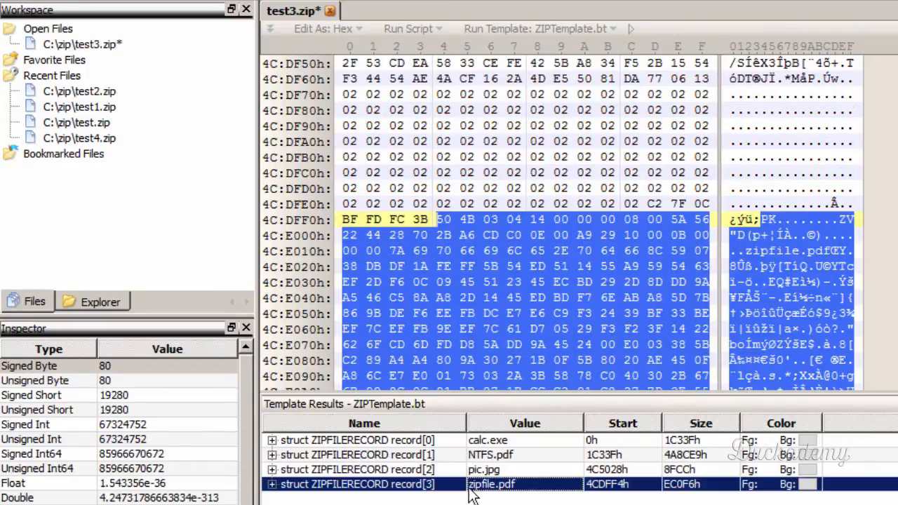
left_click(561, 220)
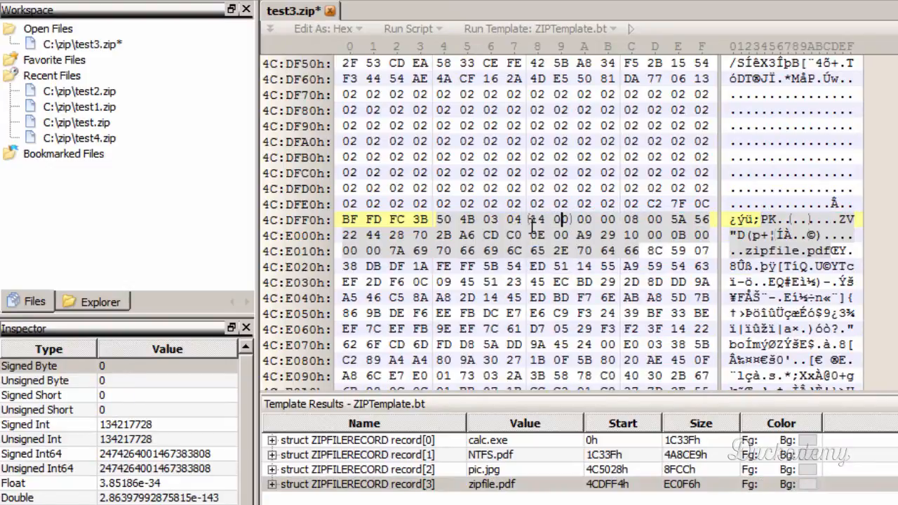
left_click_drag(533, 223, 570, 220)
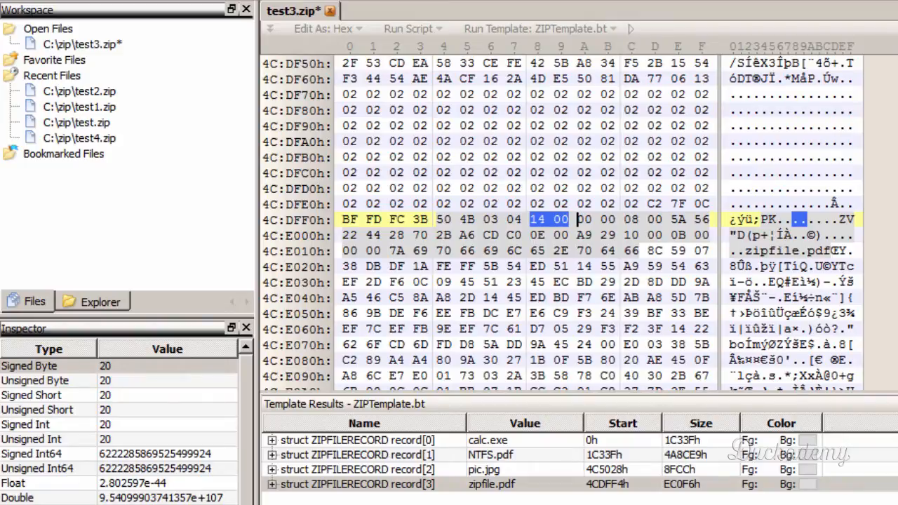
- Return to the end of test3.zip and place the insertion point at 5B:A18Fh, directly after the 50 4B 01 02 signature
key("ctrl+End")
scroll(724, 97, "up", 5)
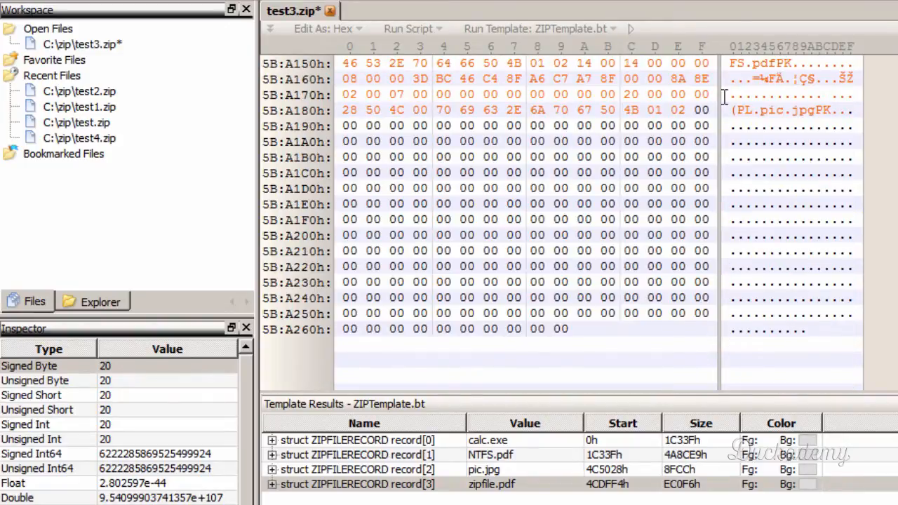
left_click(700, 125)
key("Up")
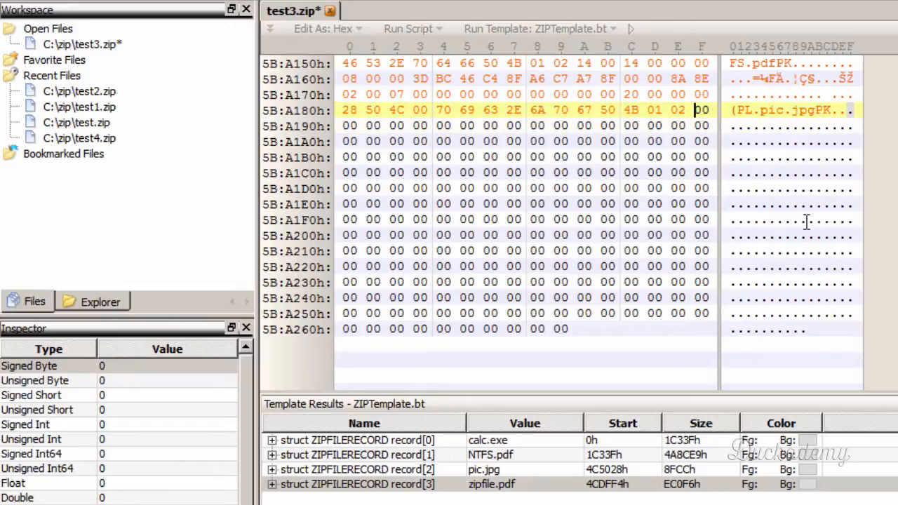
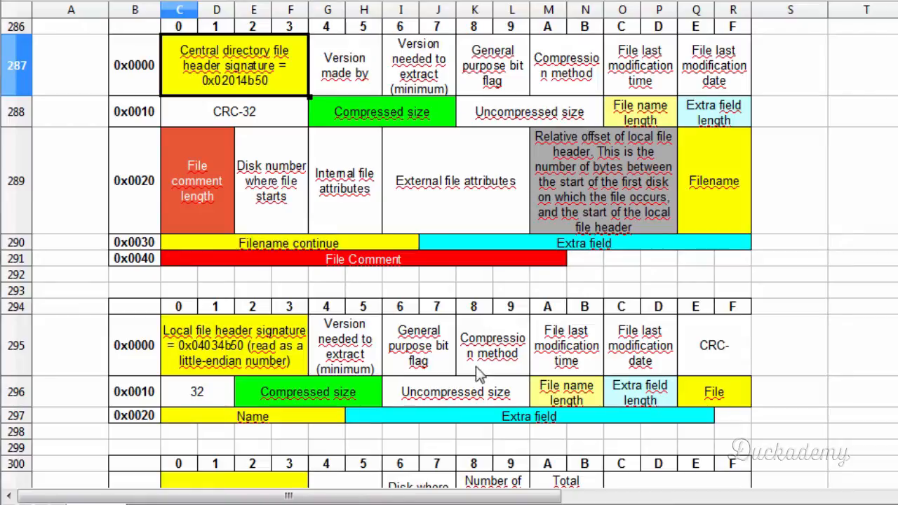
- Compare the local and central directory layouts in the spreadsheet for matching fields from general purpose bit flag through extra field length
left_click(411, 358)
left_click_drag(411, 391, 621, 393)
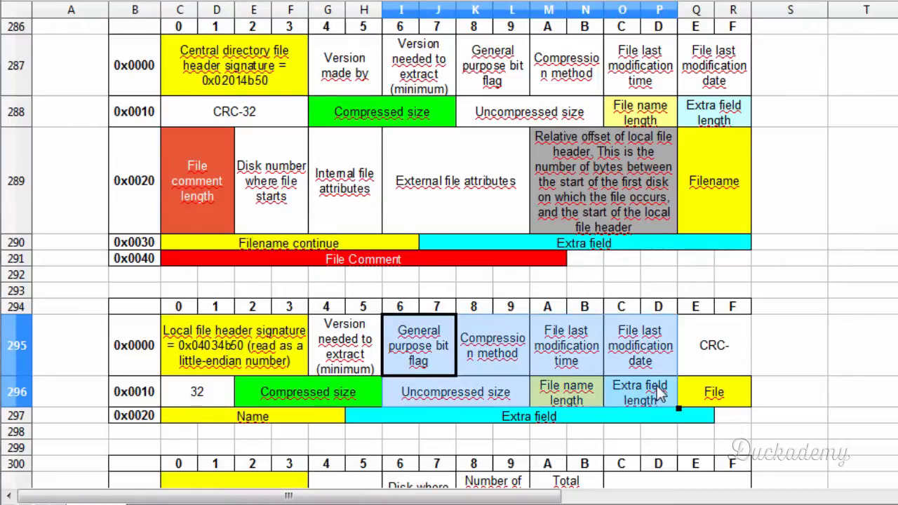
left_click(491, 81)
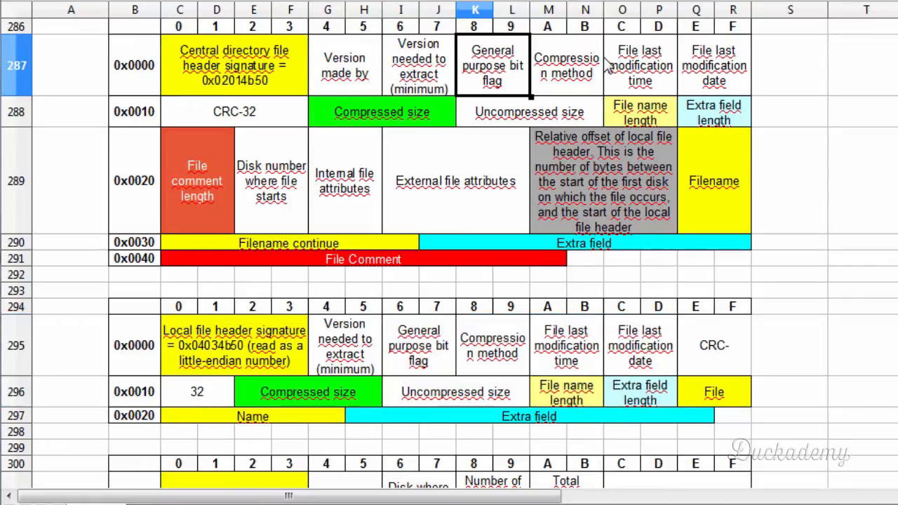
left_click_drag(601, 59, 620, 58)
left_click(698, 75)
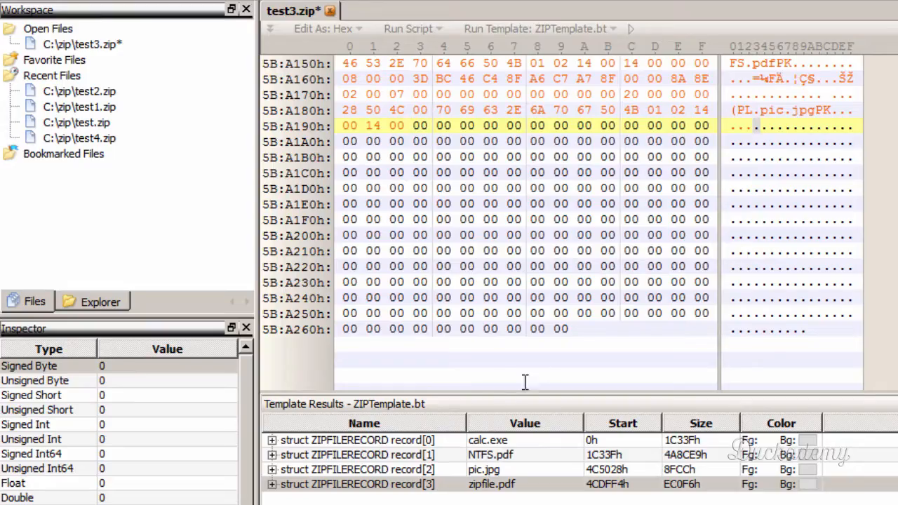
- Copy zipfile.pdf's local header bytes from 4C:DFFAh through 4C:E011h, covering the general purpose flag through the extra field length
left_click(489, 484)
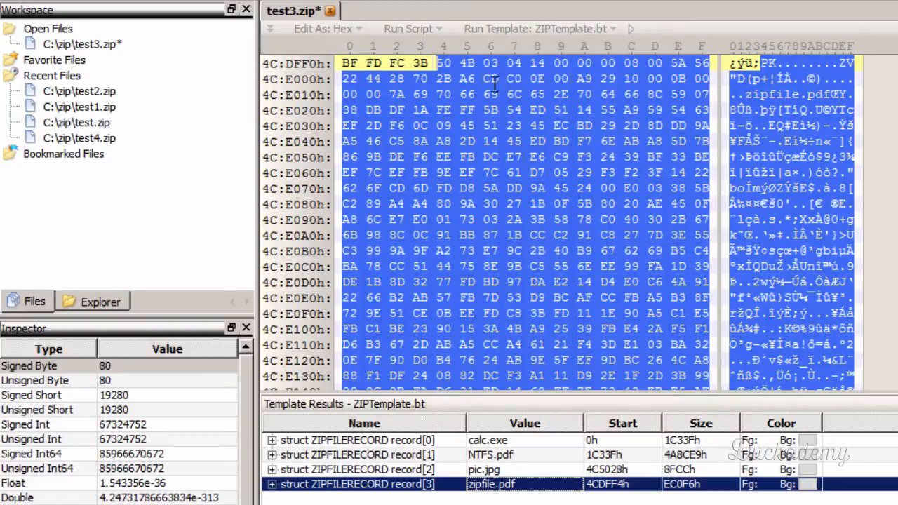
left_click(582, 63)
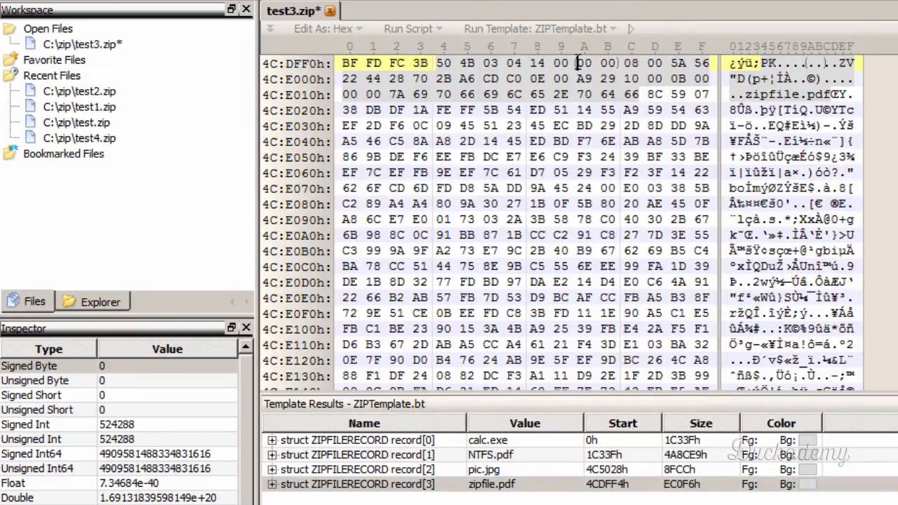
left_click_drag(577, 64, 369, 97)
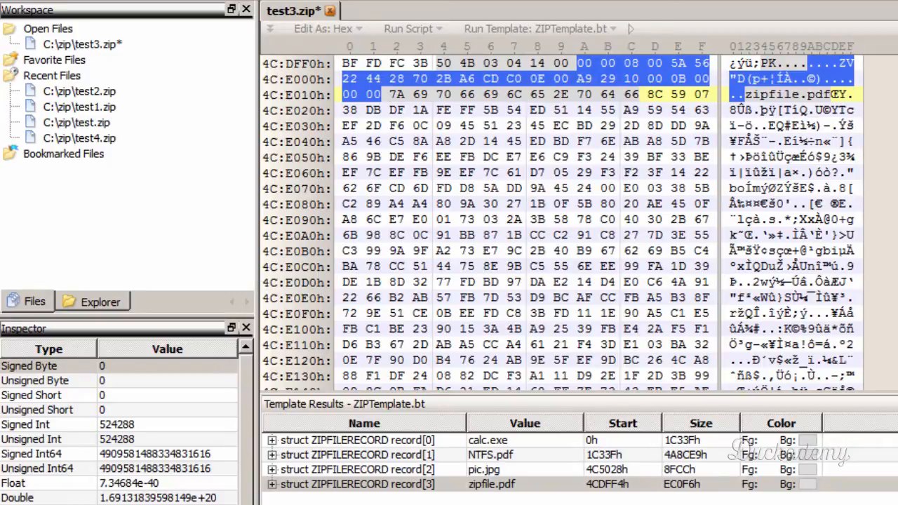
- Paste the copied header bytes at 5B:A193h near the end of test3.zip and place the insertion point at 5B:A1ABh
key("ctrl+End")
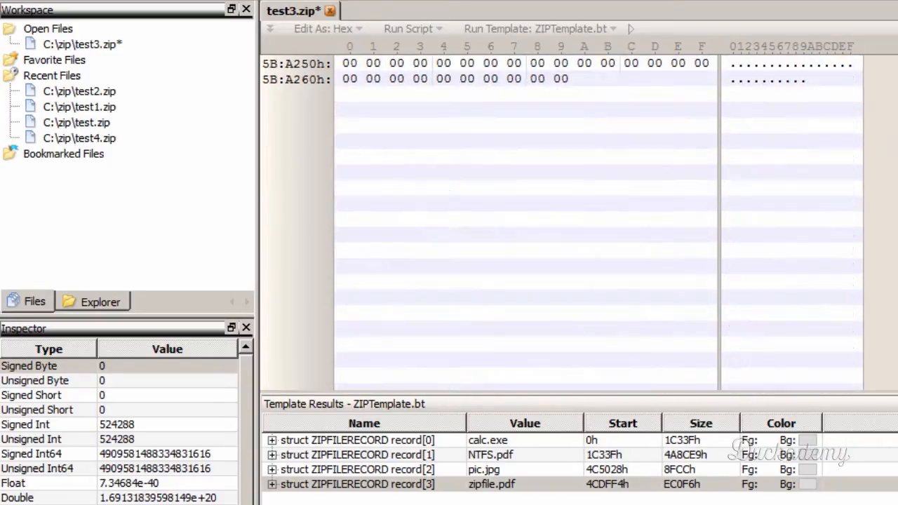
scroll(628, 140, "up", 6)
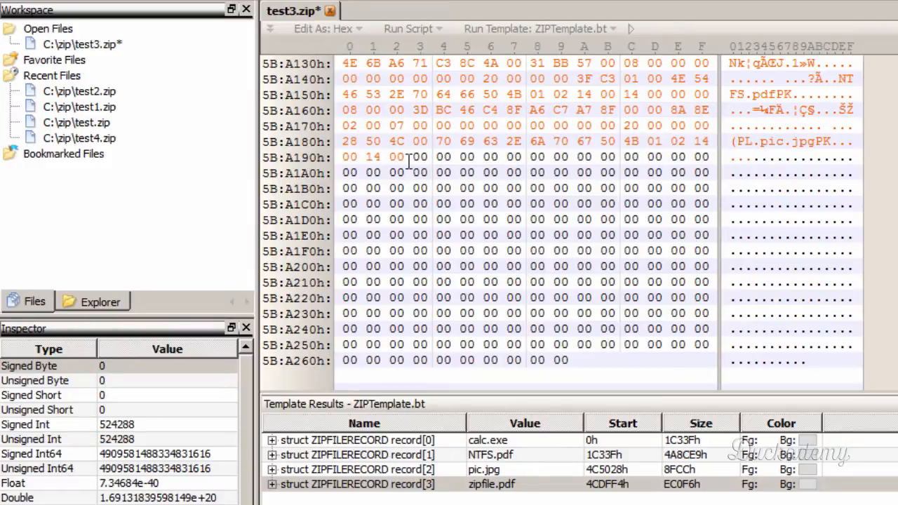
left_click(414, 156)
key("ctrl+v")
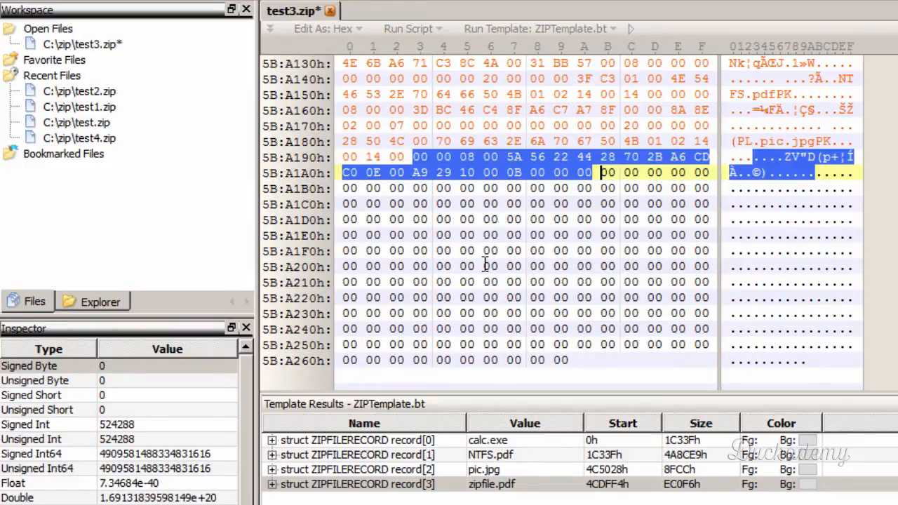
left_click(606, 184)
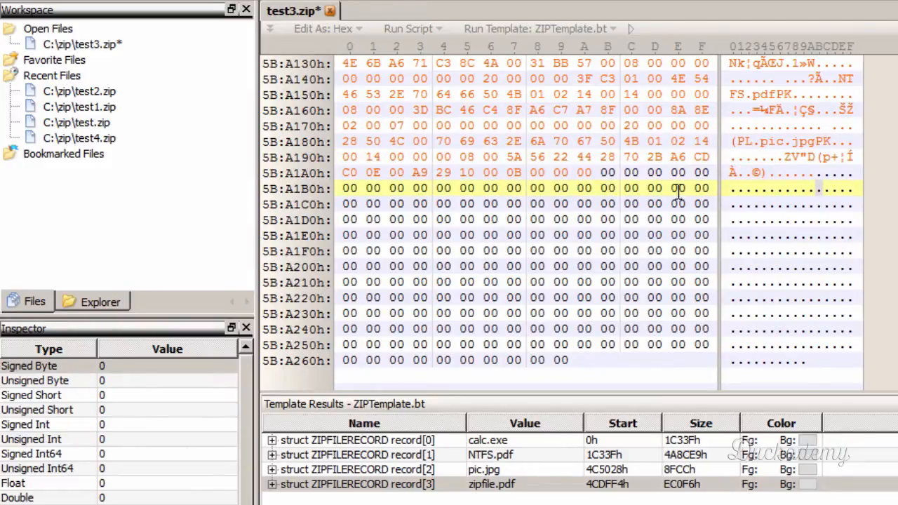
left_click(603, 172)
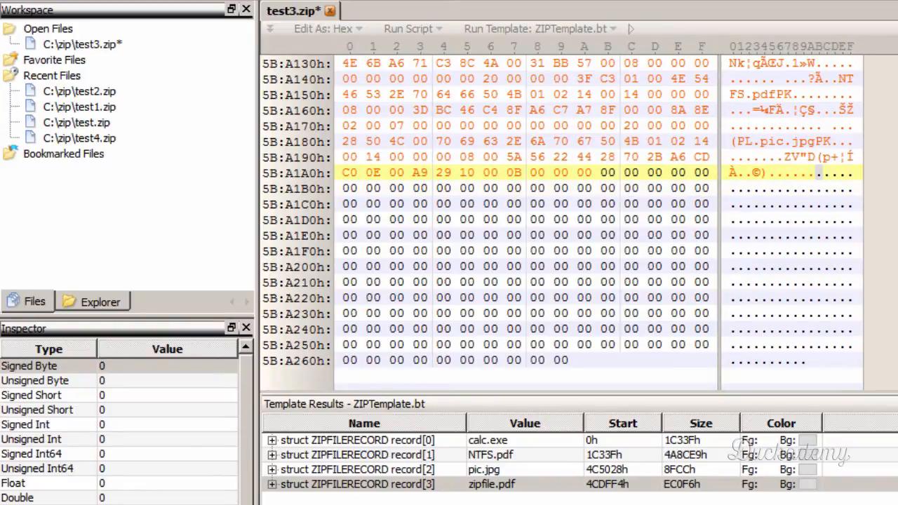
- Review the comment length, disk number, internal attributes and external attributes fields in the spreadsheet's central directory layout
key("alt+Tab")
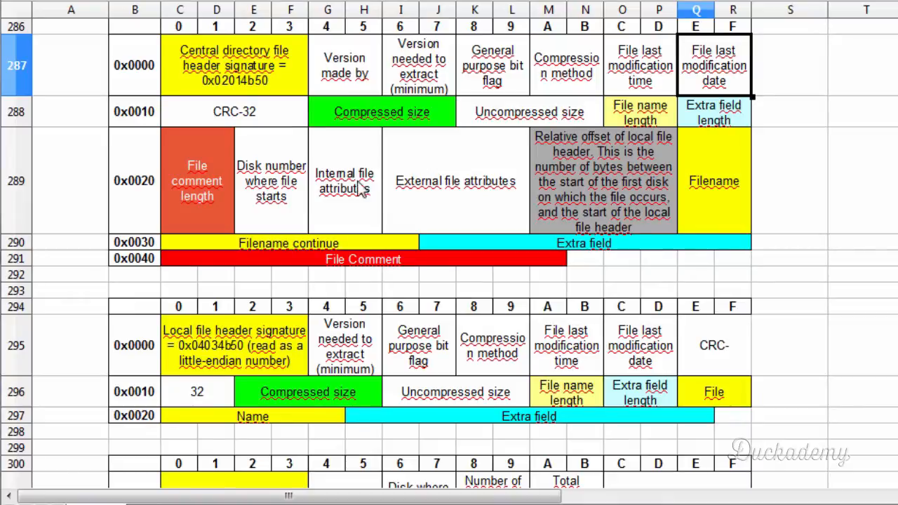
left_click(197, 197)
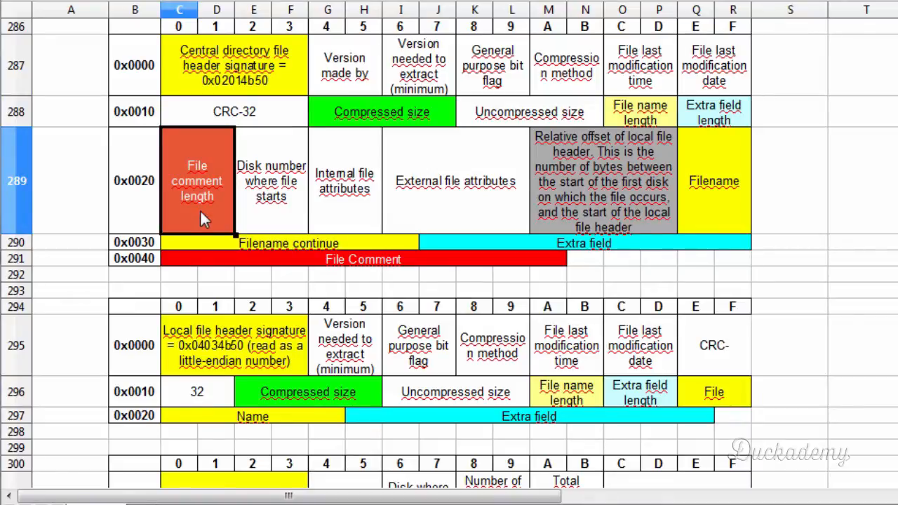
left_click(249, 198)
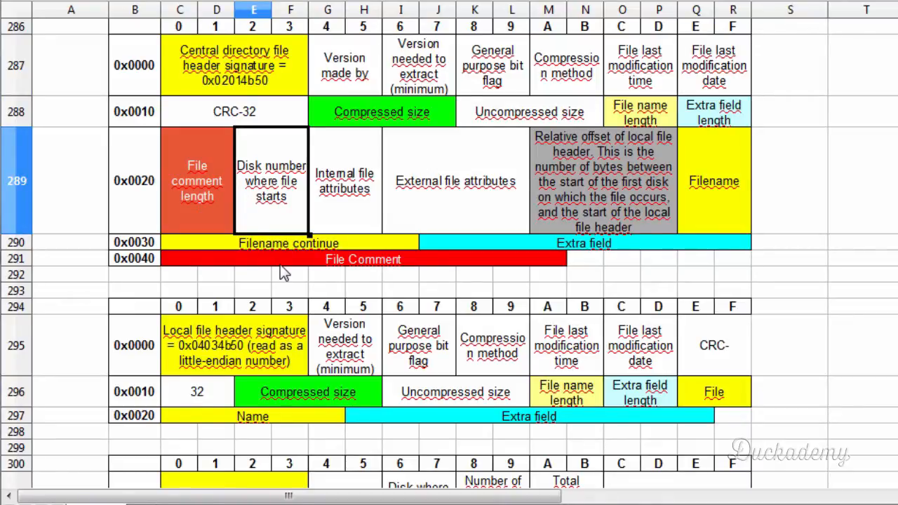
left_click(354, 180)
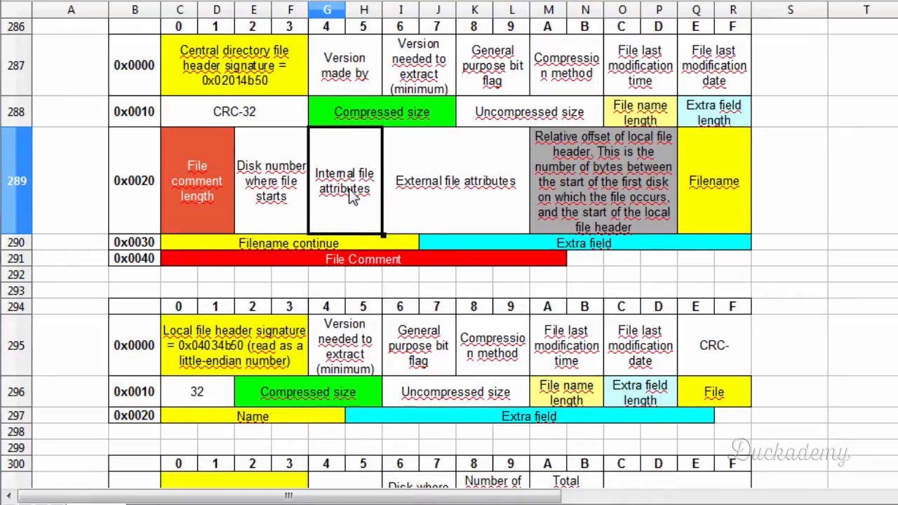
left_click(451, 198)
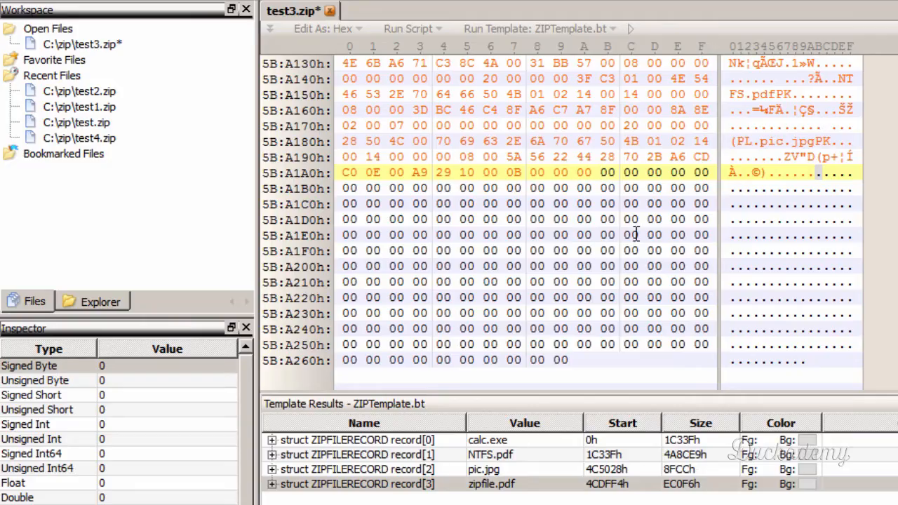
- Fill the comment length, disk number and internal attributes with zero bytes from 5B:A1ABh through 5B:A1B0h in test3.zip
key("Right")
key("Right")
key("Right")
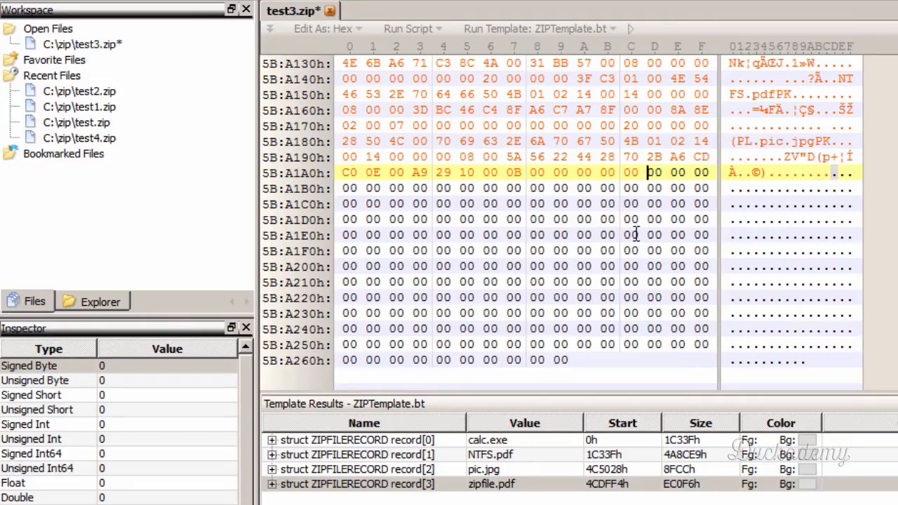
key("Right")
key("Right")
key("Right")
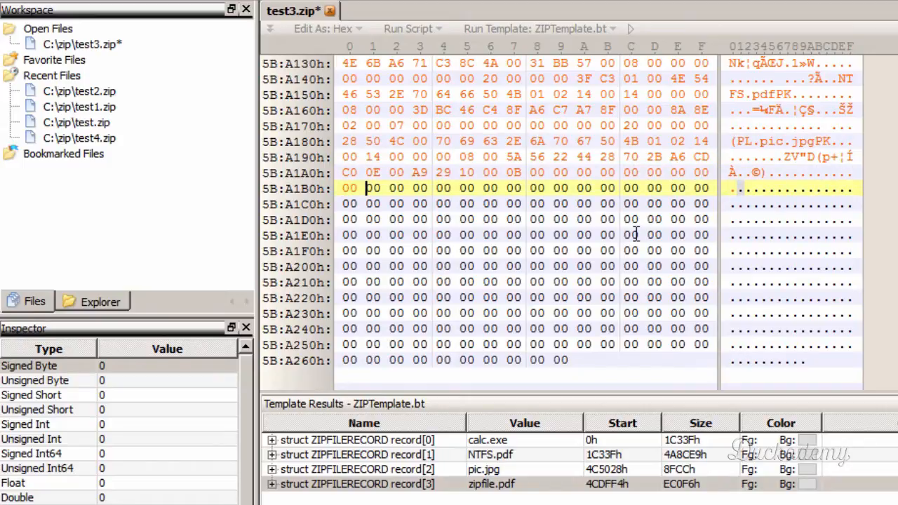
- Write zipfile.pdf's external file attributes as 20 00 00 00 starting at 5B:A1B1h
type("20")
key("Right")
key("Right")
key("Right")
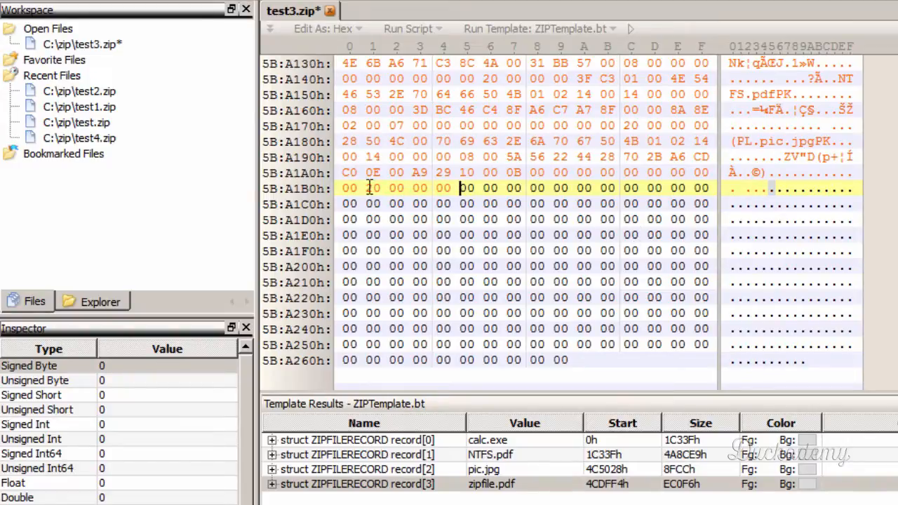
left_click_drag(369, 188, 458, 188)
left_click(462, 188)
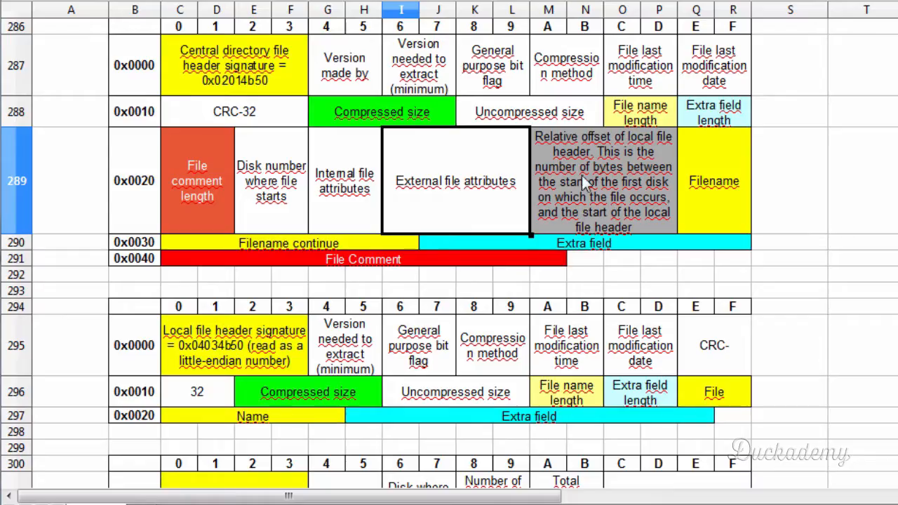
left_click(581, 176)
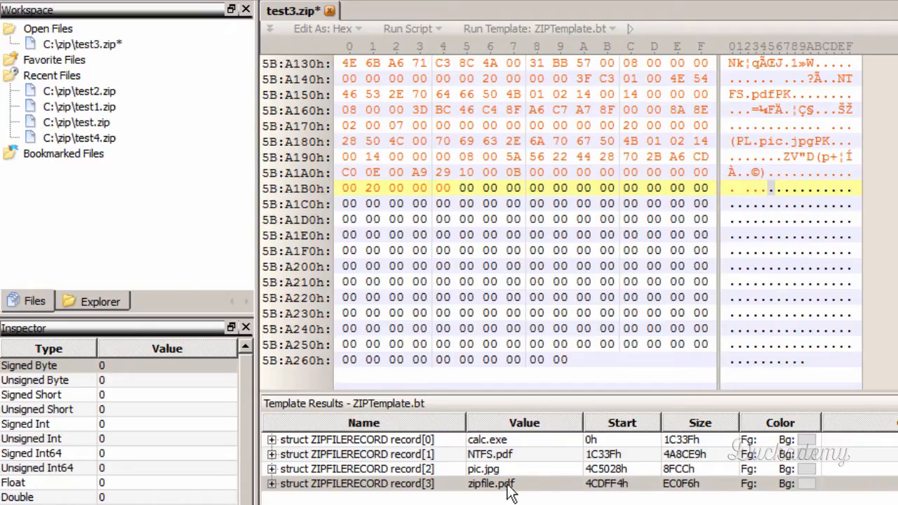
- Locate the start of zipfile.pdf's local file record and note its offset in Notepad as 004cdff4, padded to eight digits
left_click(507, 486)
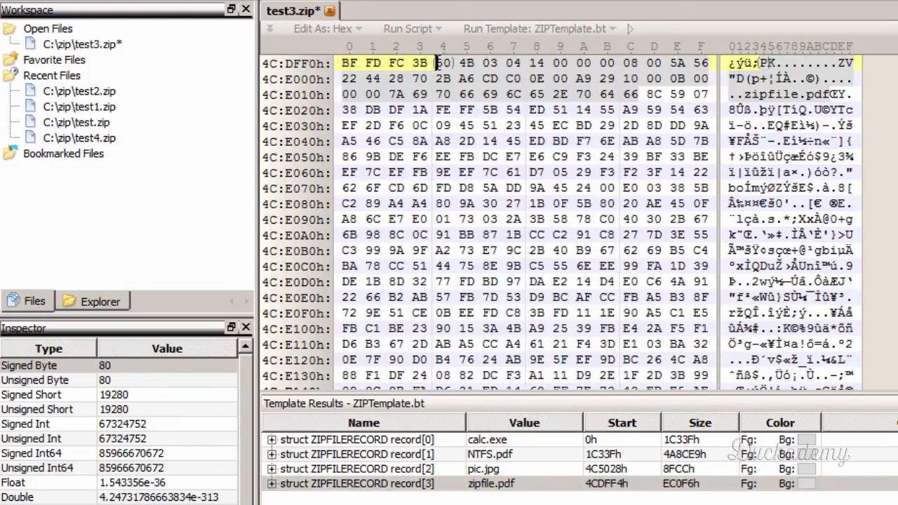
left_click(440, 64)
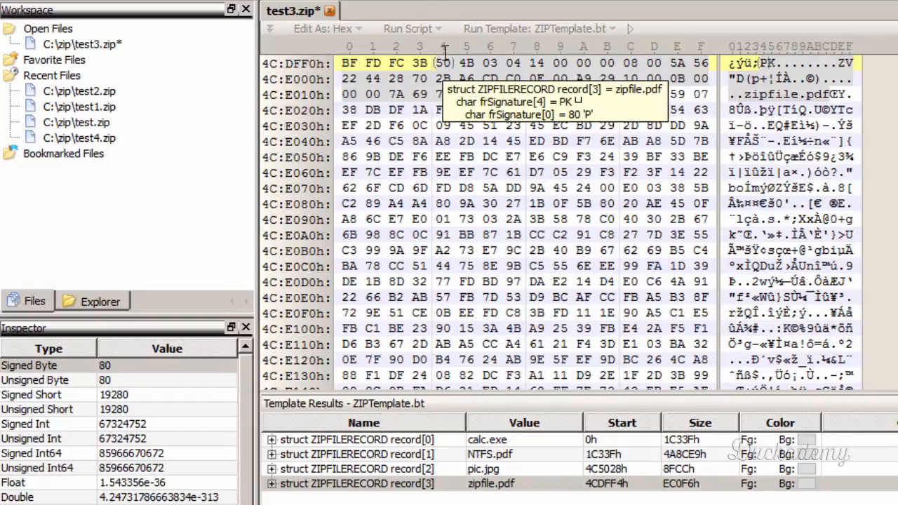
key("alt+Tab")
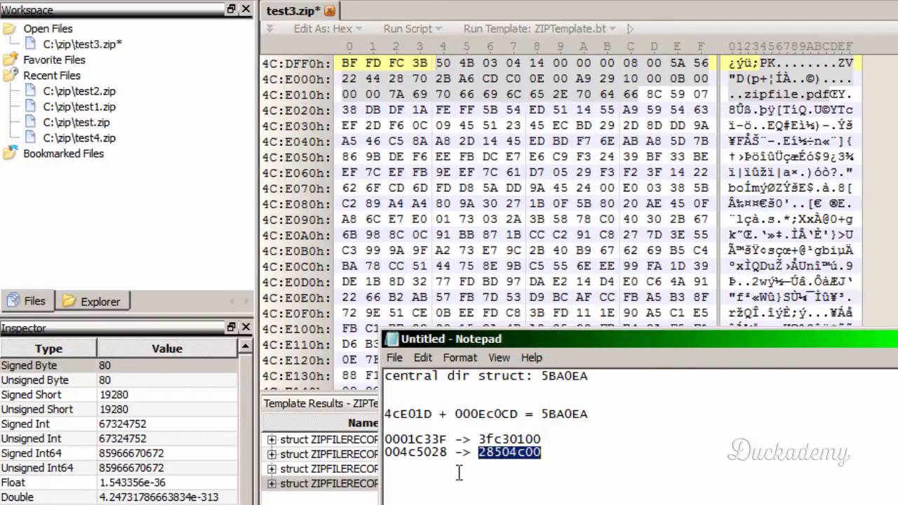
left_click(430, 463)
left_click(569, 438)
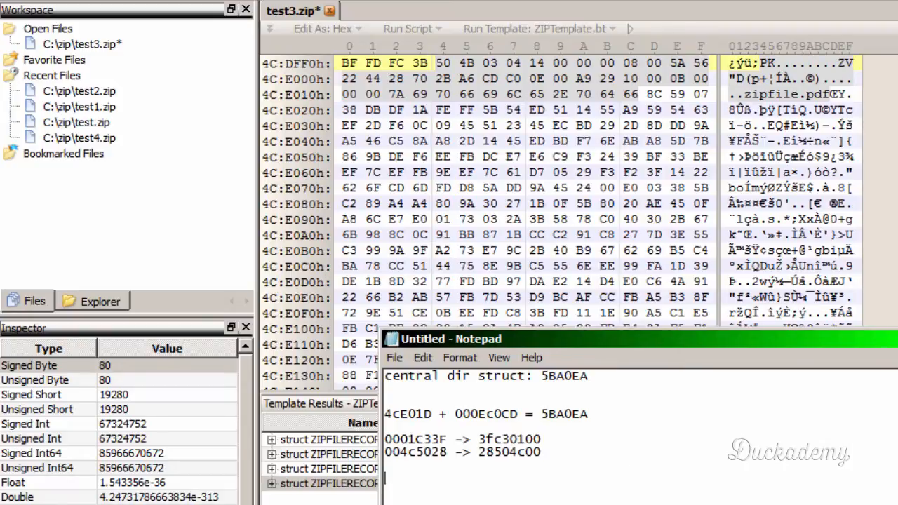
type("4cdff4")
key("Home")
type("00")
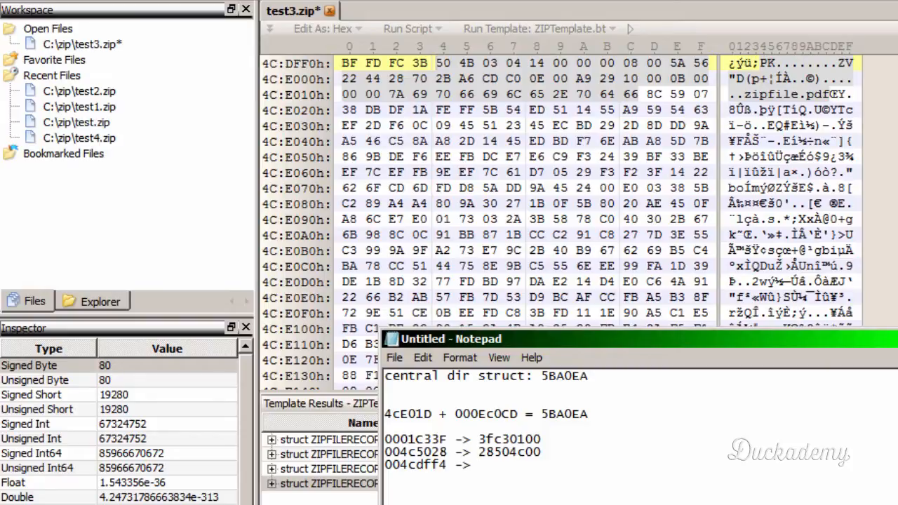
- Add the little-endian form f4df4c00 after the 004cdff4 offset in the notes
type("f4df4c00")
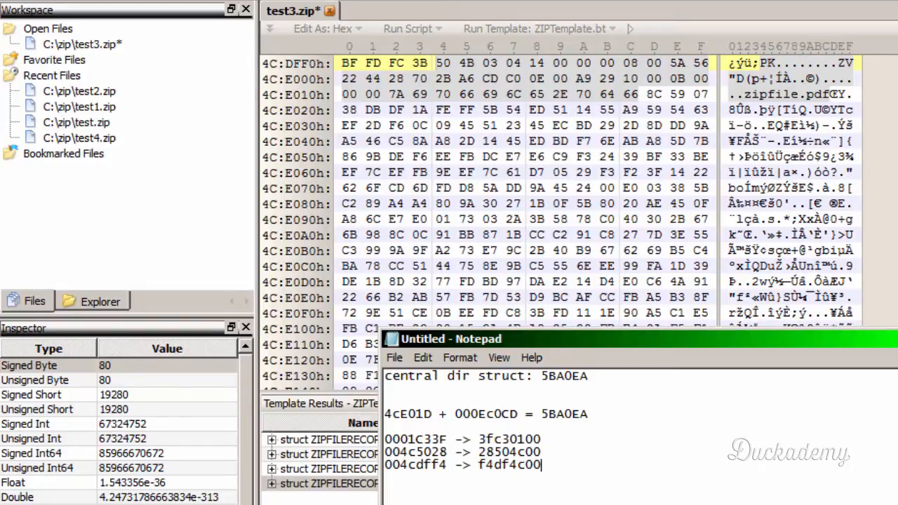
- Write the relative local header offset F4 DF 4C 00 at 5B:A1B5h in test3.zip, following the Notepad conversion
left_click(732, 17)
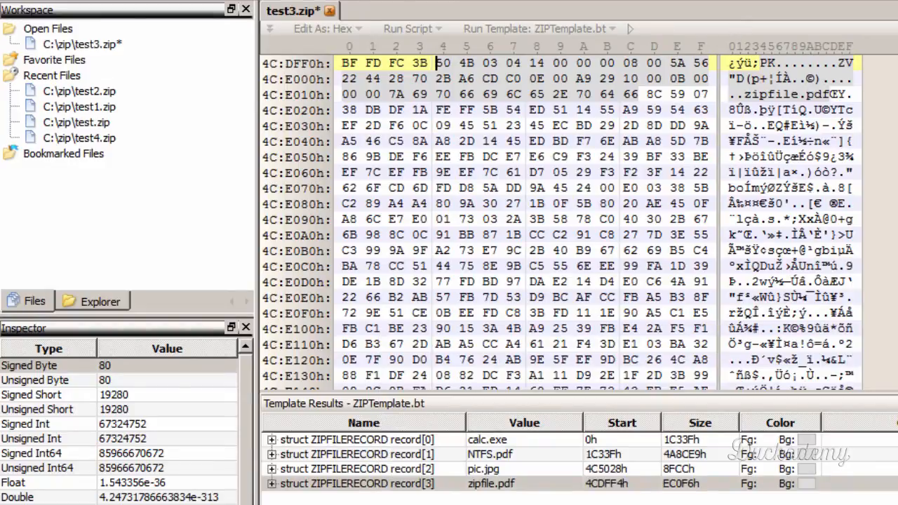
left_click_drag(897, 322, 897, 382)
scroll(822, 264, "up", 5)
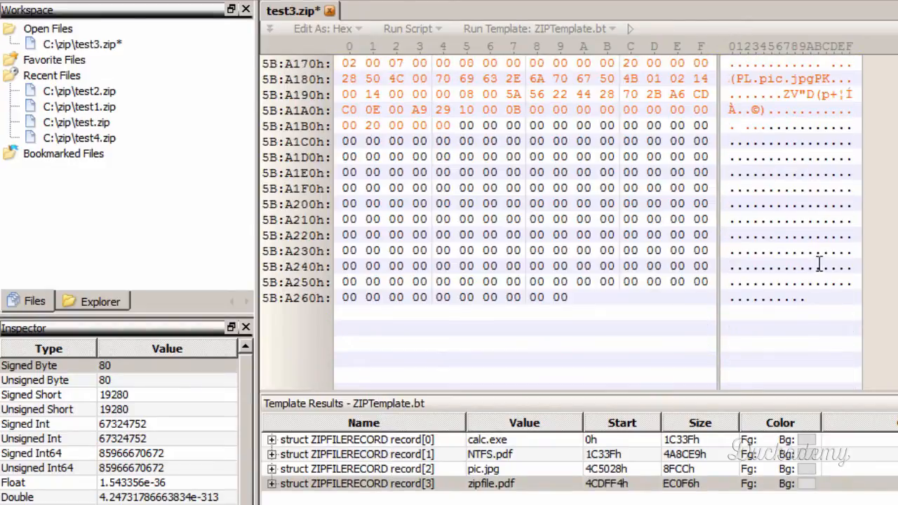
left_click(465, 125)
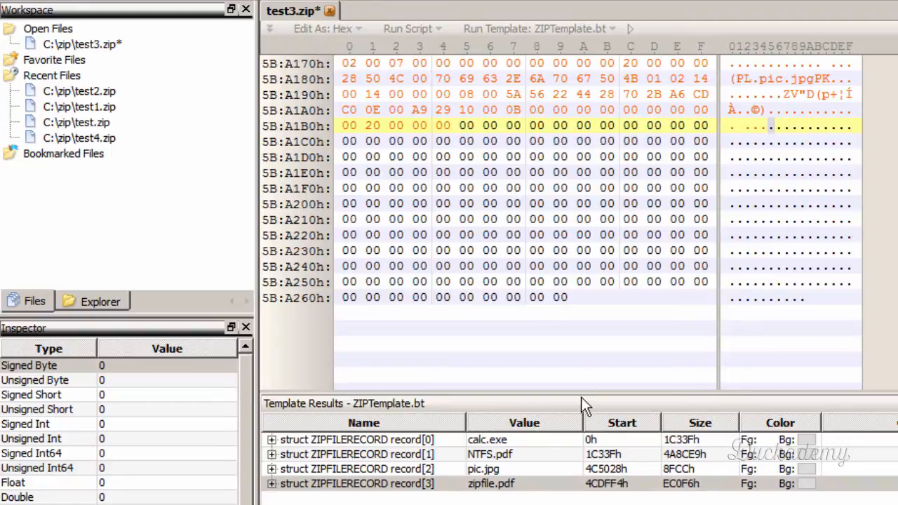
type("F4")
key("alt+Tab")
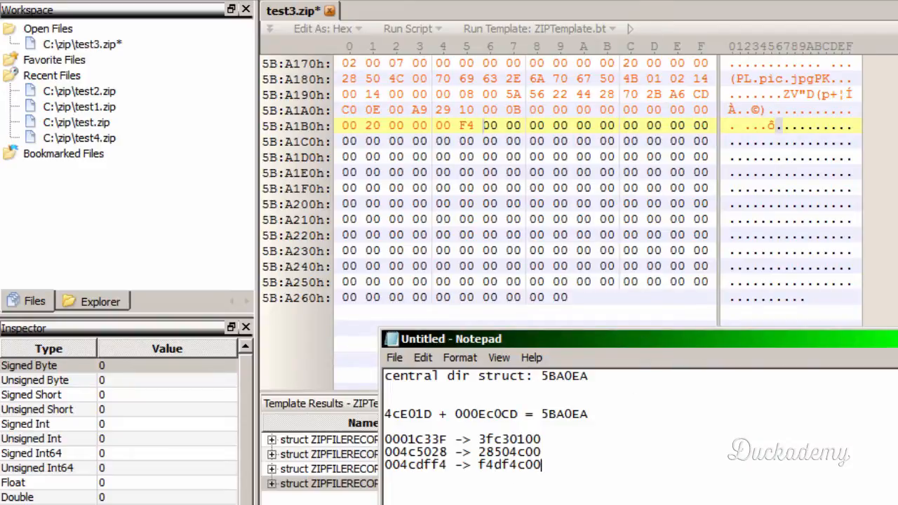
key("alt+Tab")
type("DF ")
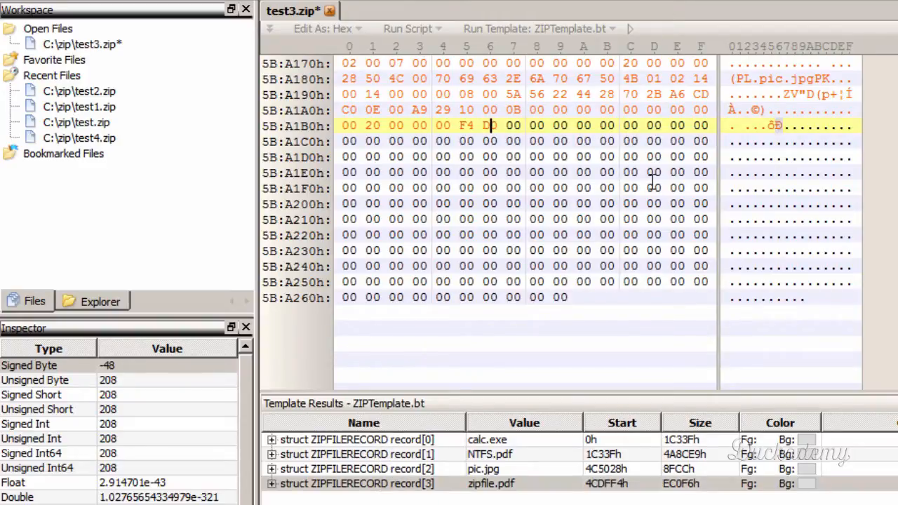
type("4C ")
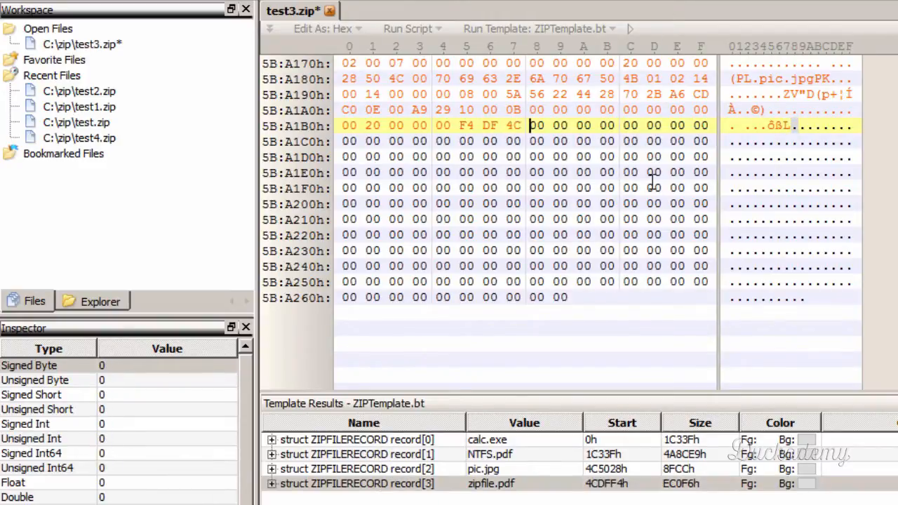
type("00")
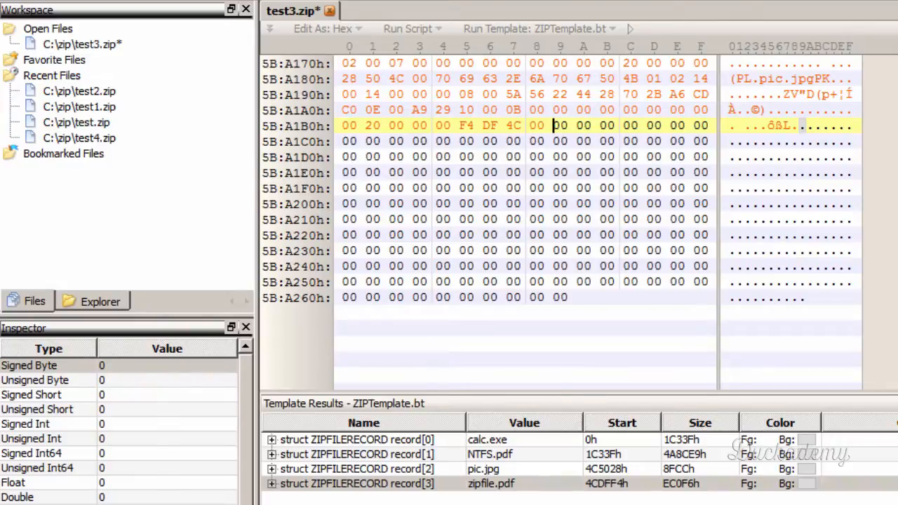
- Locate zipfile.pdf's local file record and select its 11 filename bytes at 4C:E012h to copy, matching the spreadsheet's Filename field
key("alt+Tab")
left_click(724, 209)
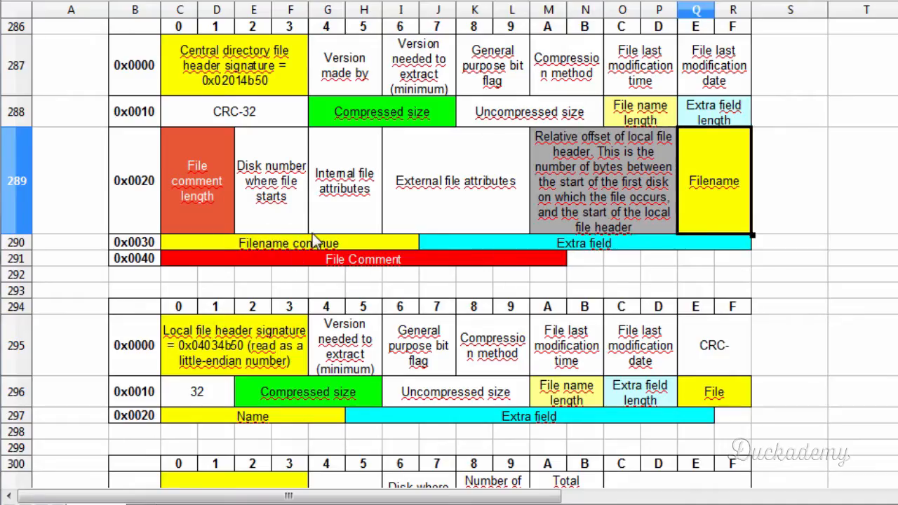
key("alt+Tab")
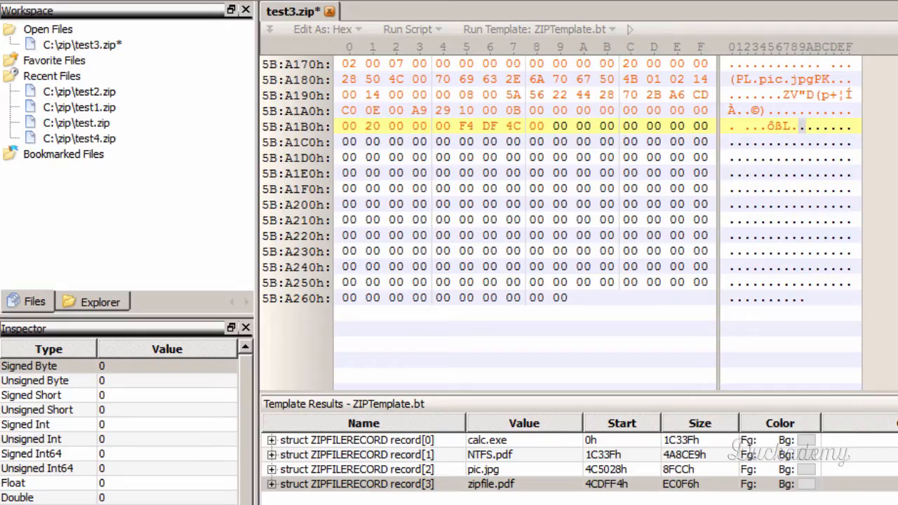
left_click(484, 484)
left_click(489, 141)
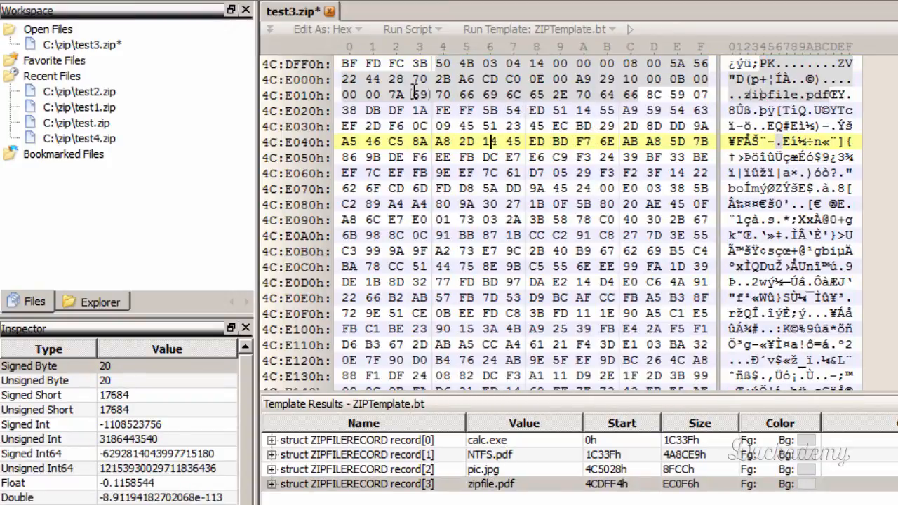
left_click_drag(390, 93, 639, 94)
key("ctrl+c")
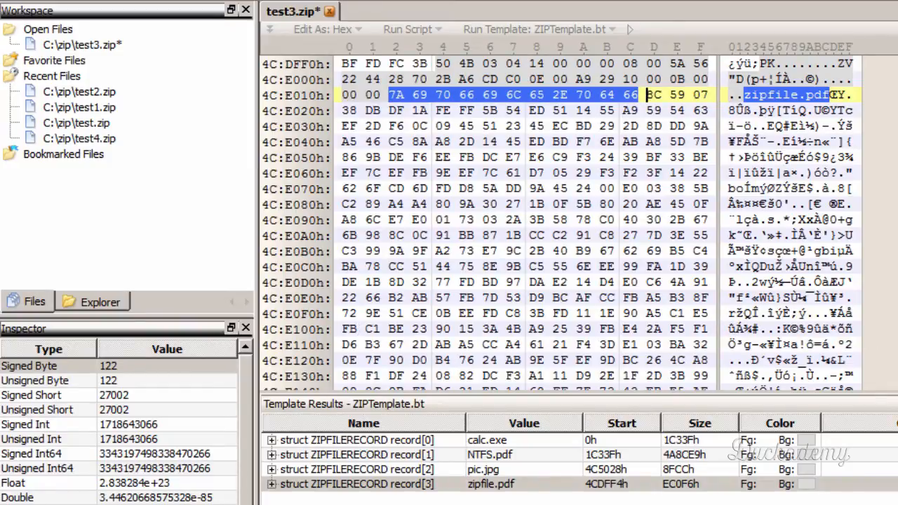
- Paste the zipfile.pdf filename bytes at 5B:A1B9h, right after the relative local header offset, and save test3.zip
left_click_drag(896, 329, 897, 381)
scroll(828, 313, "up", 5)
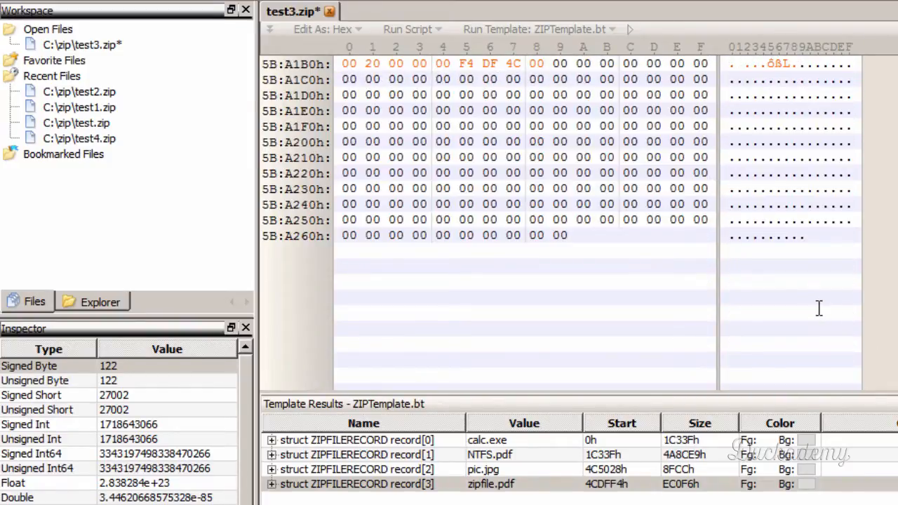
left_click(553, 158)
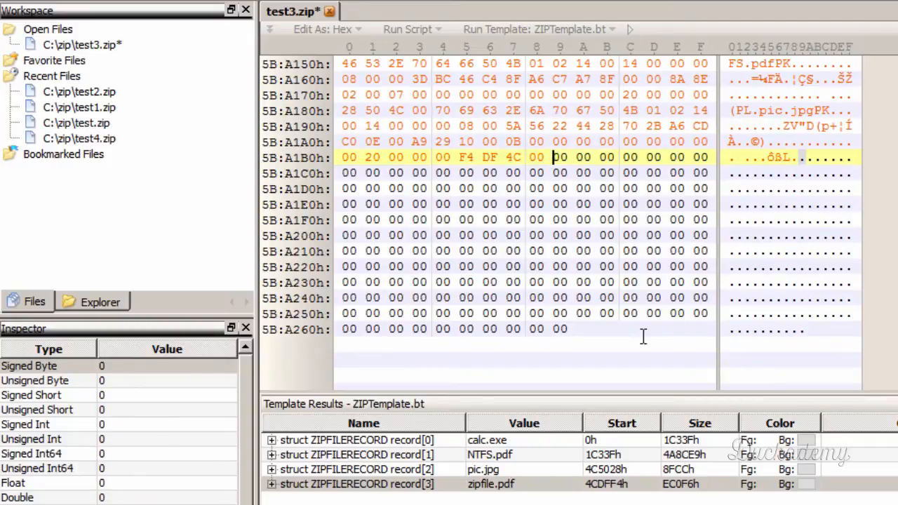
key("ctrl+v")
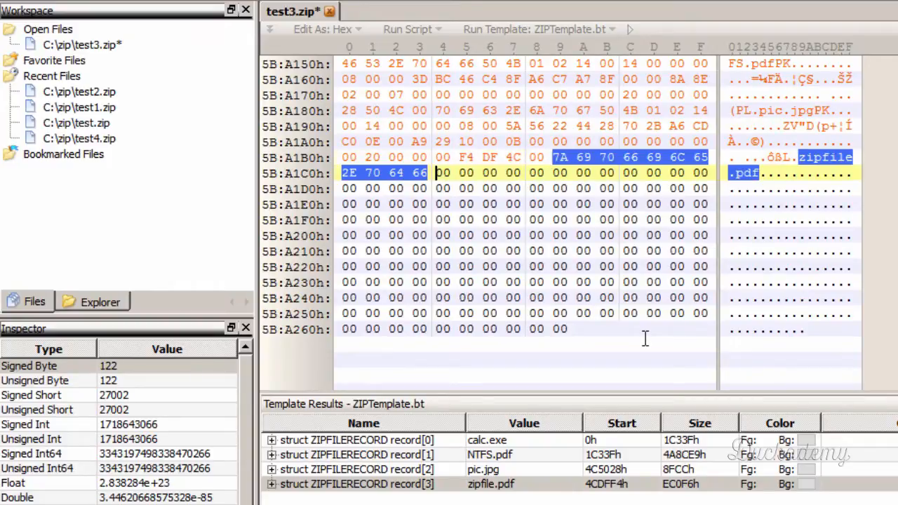
left_click(425, 172)
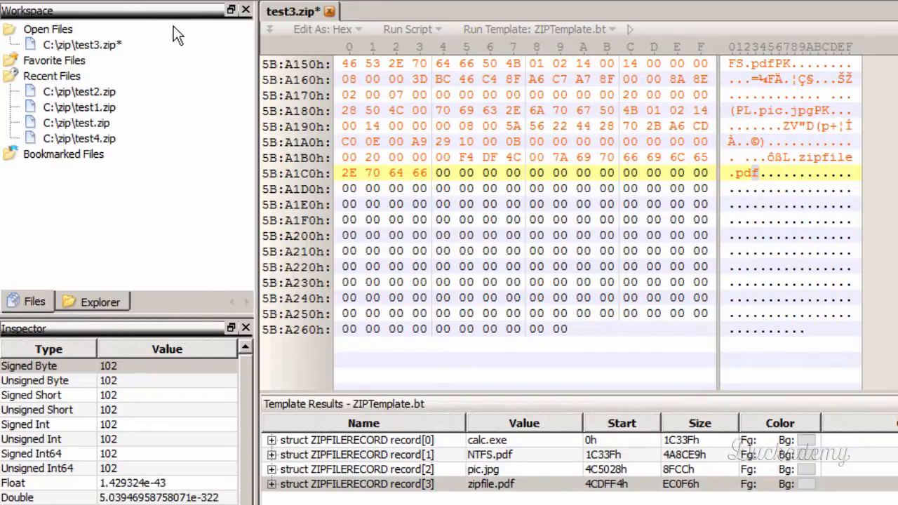
key("ctrl+s")
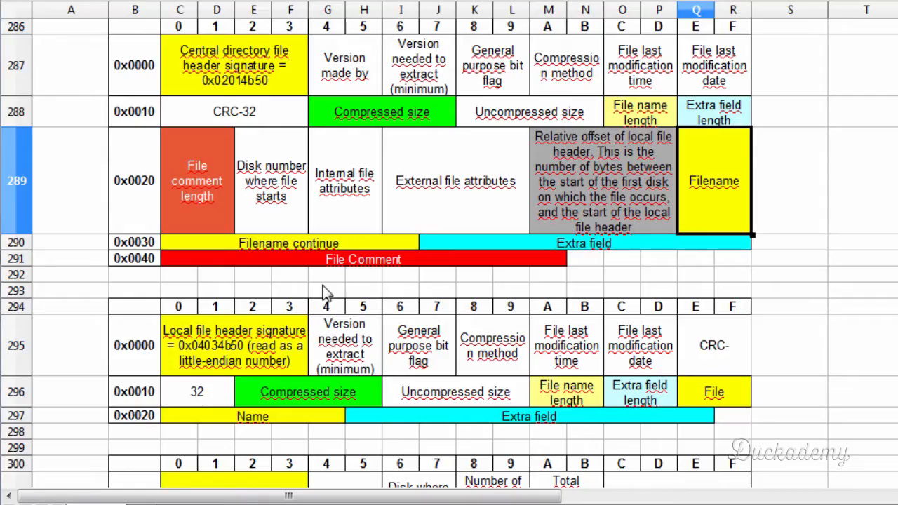
- Examine the end of central directory layout in the spreadsheet, covering its signature, disk number and central directory start disk fields
scroll(335, 298, "down", 2)
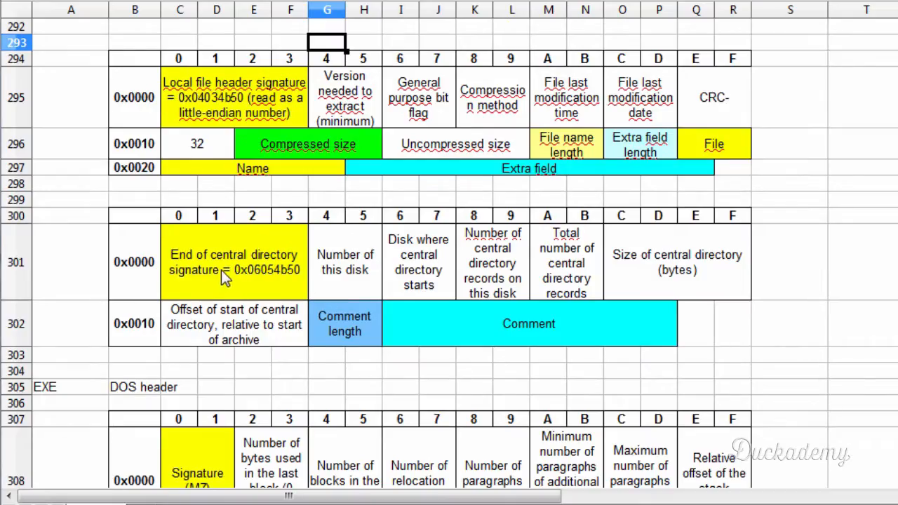
scroll(221, 269, "up", 1)
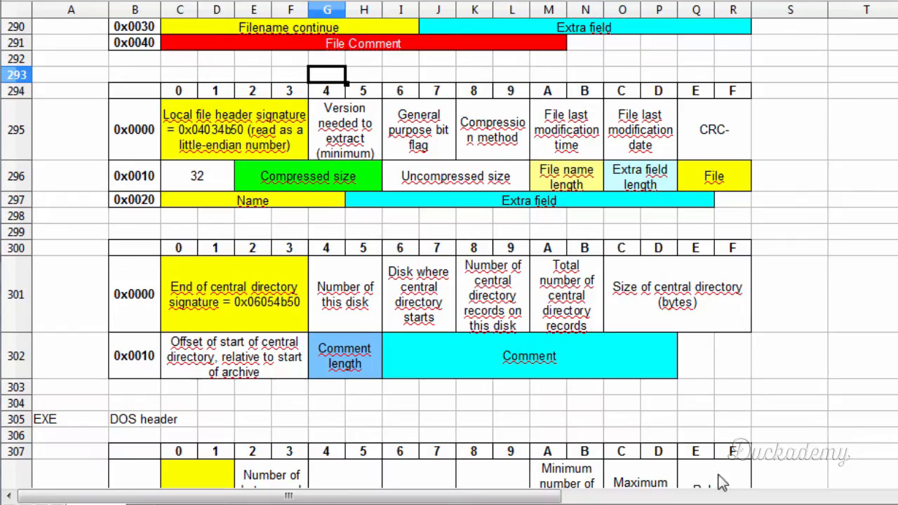
left_click(193, 268)
left_click_drag(192, 267, 428, 353)
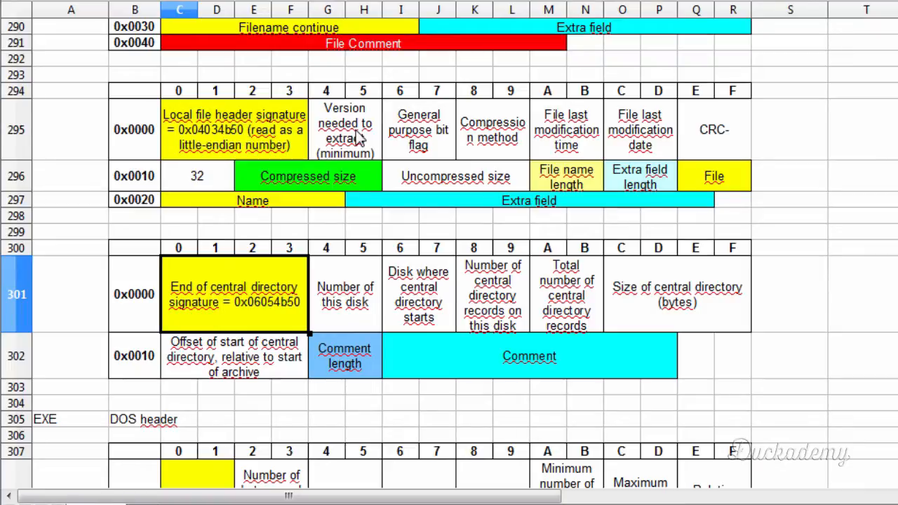
left_click(335, 326)
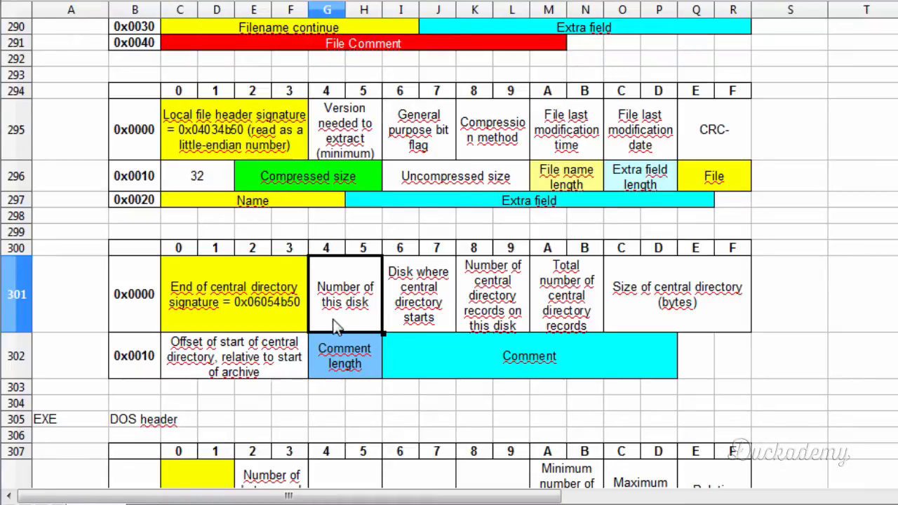
left_click(405, 309)
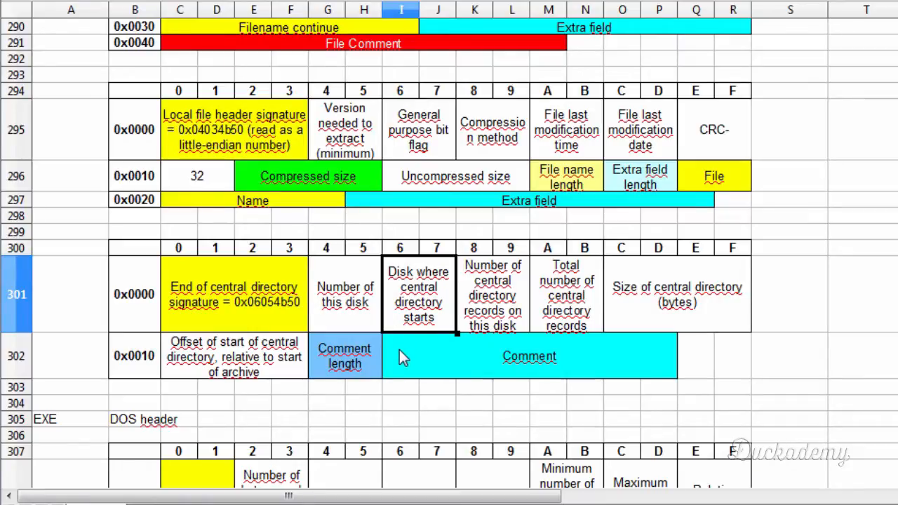
left_click(343, 307)
left_click(402, 309)
- Examine the end record's entry counts, central directory size, start offset and comment fields, checking the central directory offset noted in Notepad
left_click(491, 319)
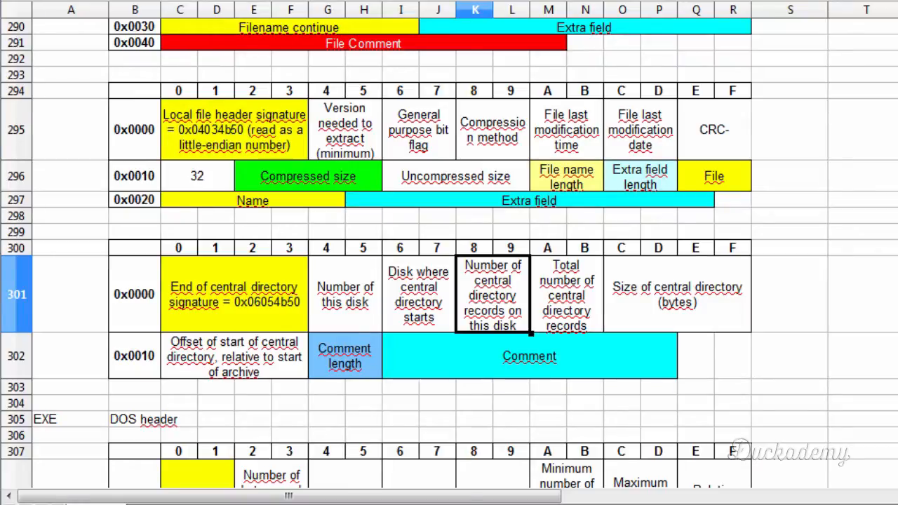
left_click(568, 309)
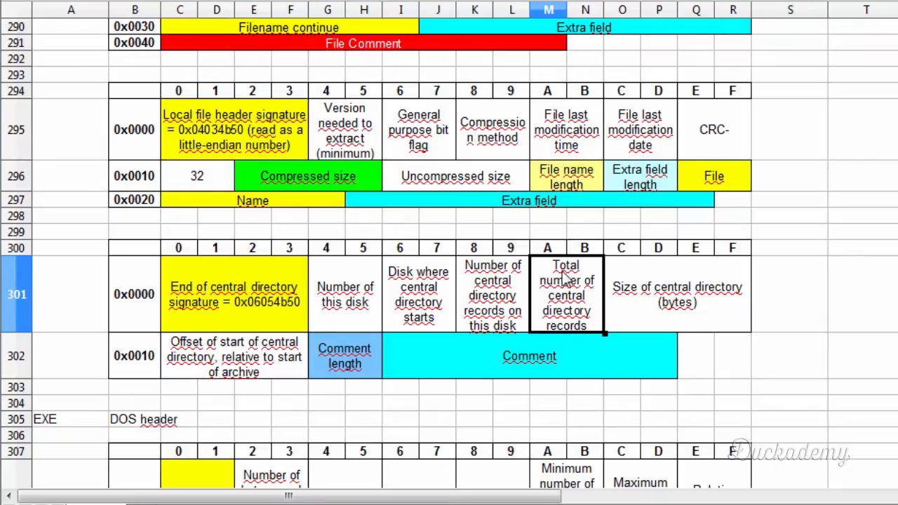
left_click(522, 310)
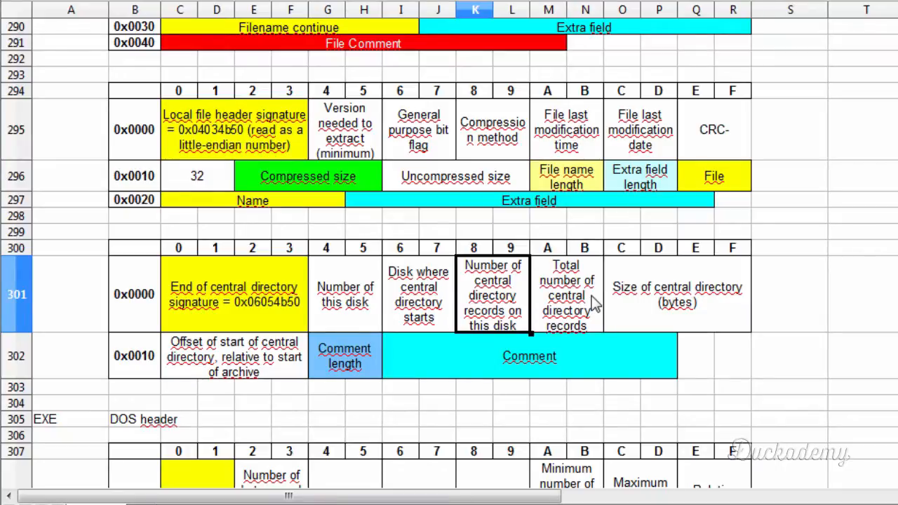
left_click(595, 301)
left_click(501, 313)
left_click(565, 303)
left_click(489, 315)
left_click(602, 322)
left_click(665, 314)
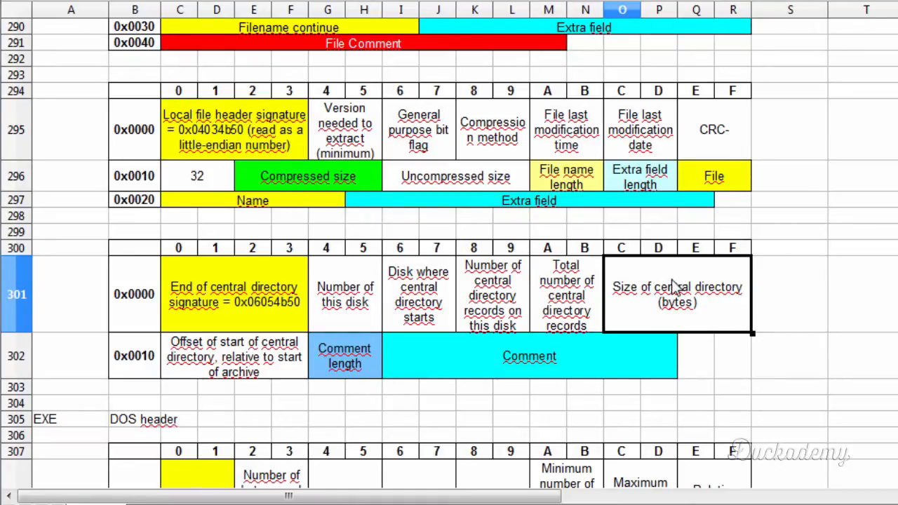
left_click(194, 373)
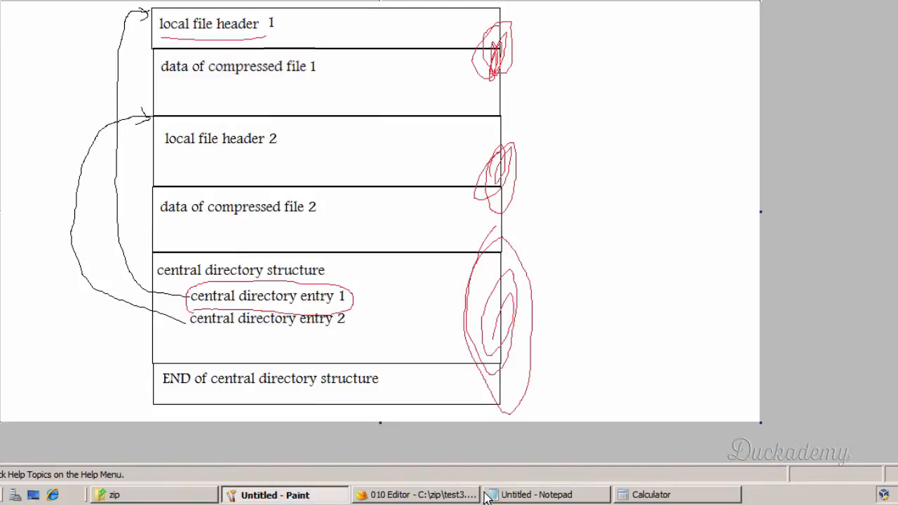
left_click(505, 498)
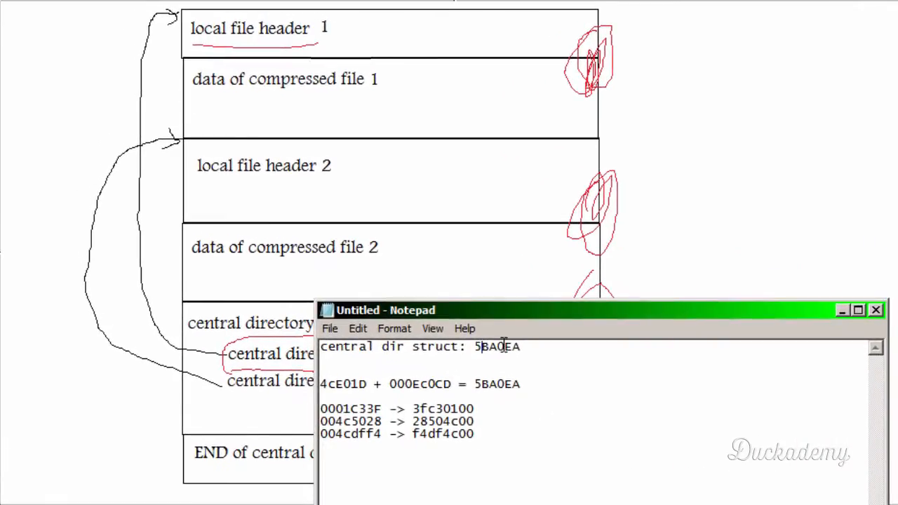
left_click(527, 346, "shift")
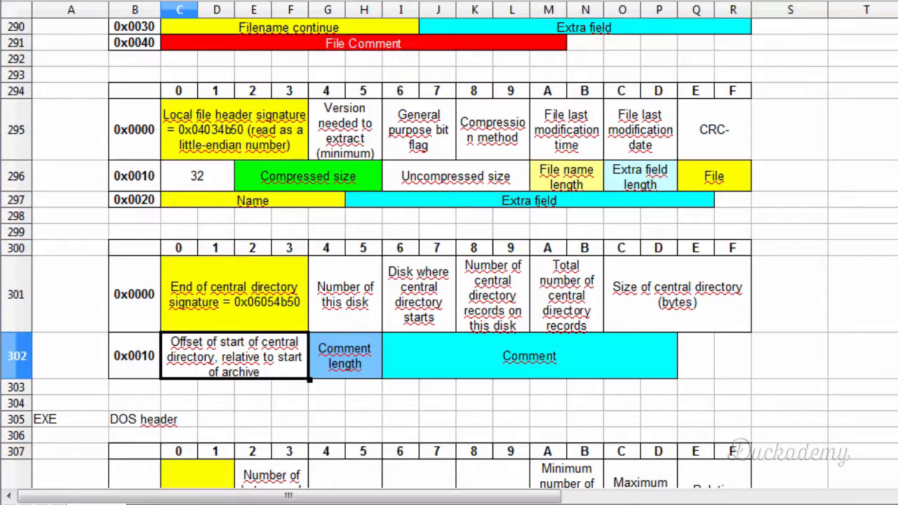
left_click(357, 368)
left_click(495, 380)
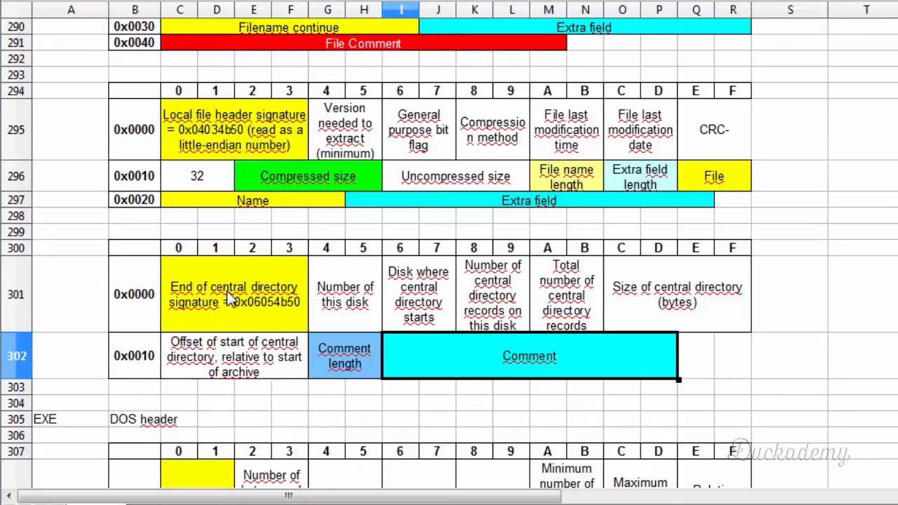
- Write the end of central directory signature 50 4B 05 06 at 5B:A1C4h in test3.zip, directly after the zipfile.pdf filename
left_click(226, 308)
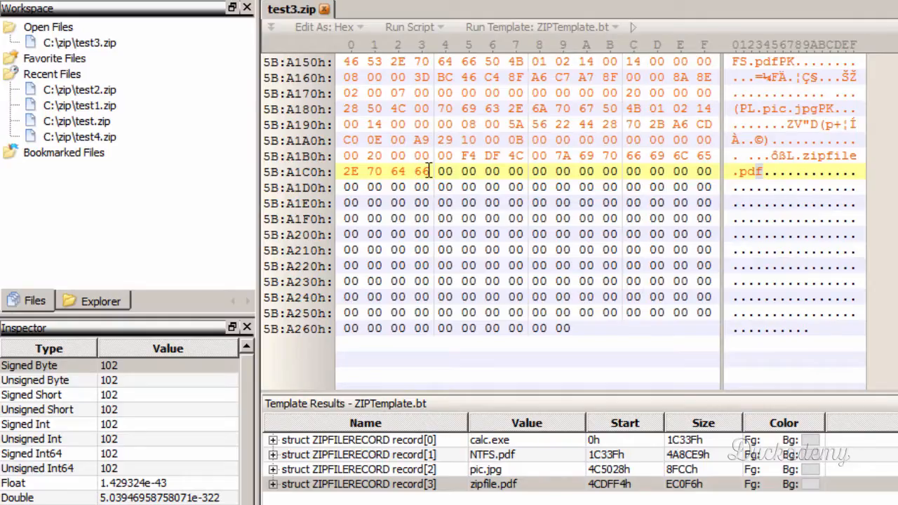
left_click(444, 173)
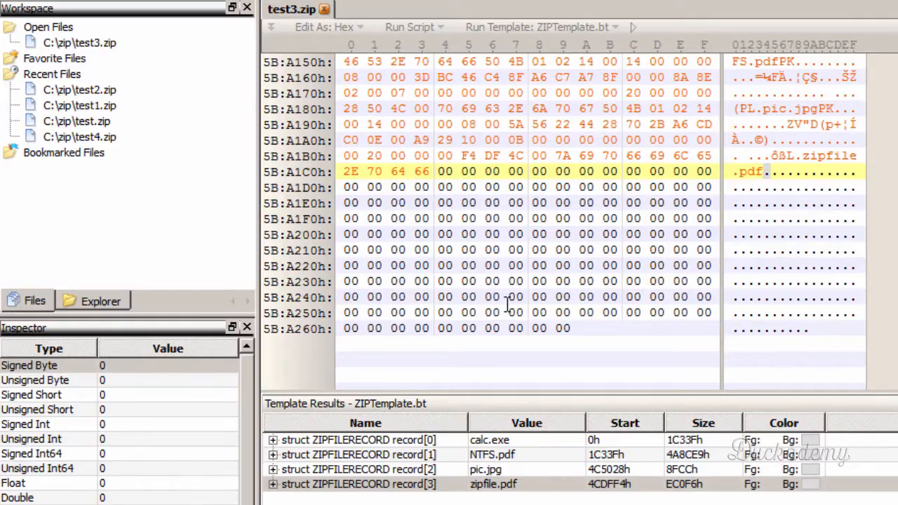
type("50 4B 05 ")
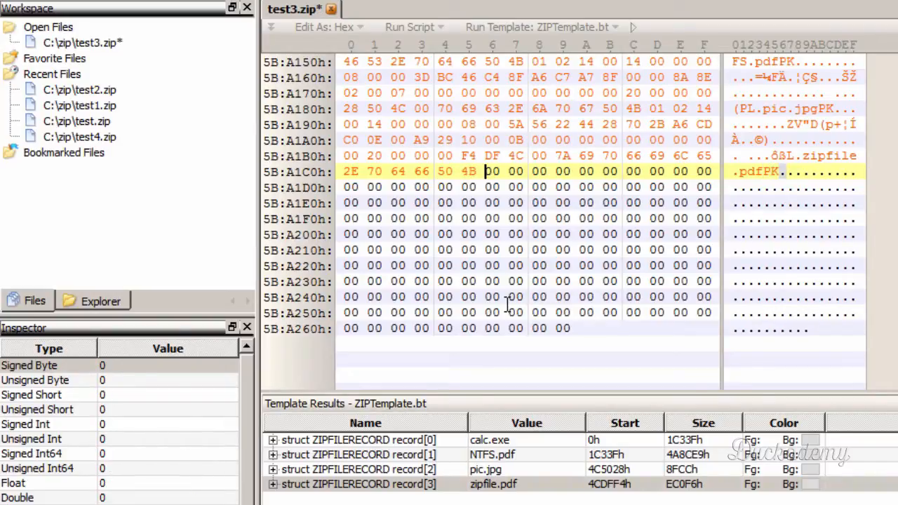
type("06")
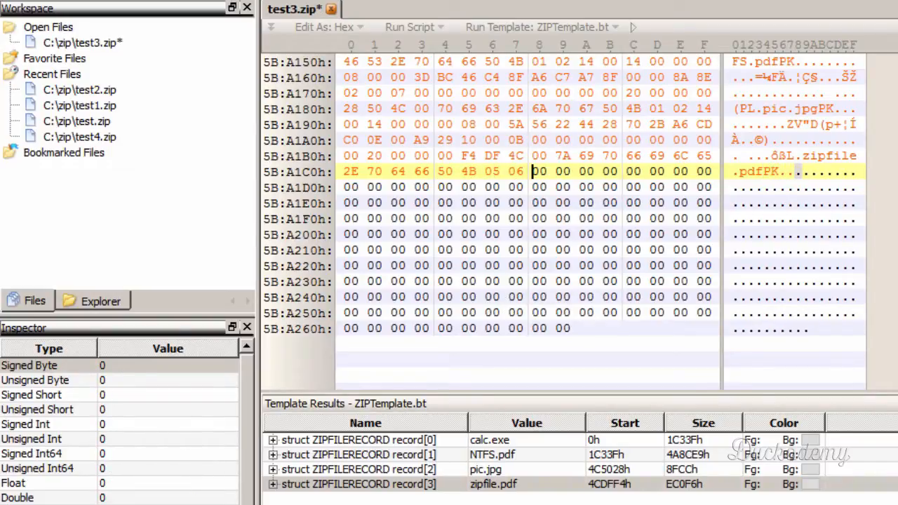
- Write the end record's number of this disk as 00 00 at 5B:A1C8h, following the spreadsheet layout
key("alt+Tab")
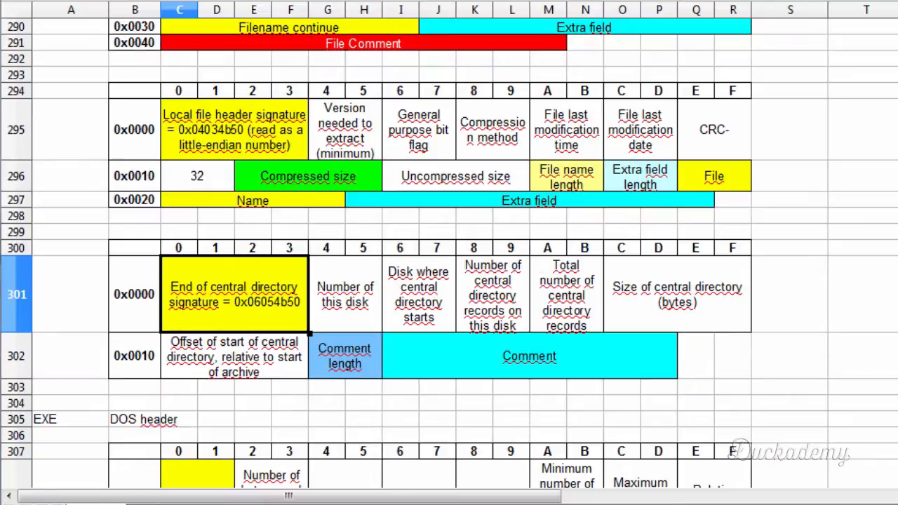
left_click(353, 310)
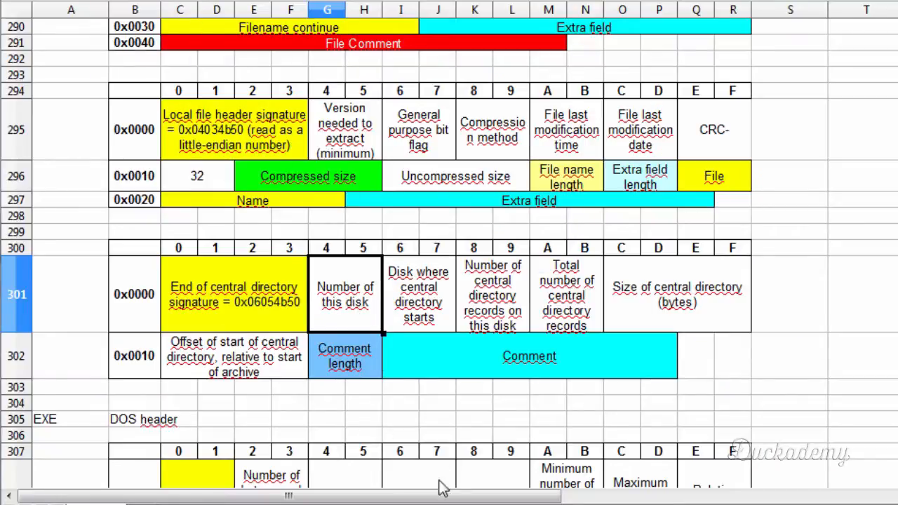
key("alt+Tab")
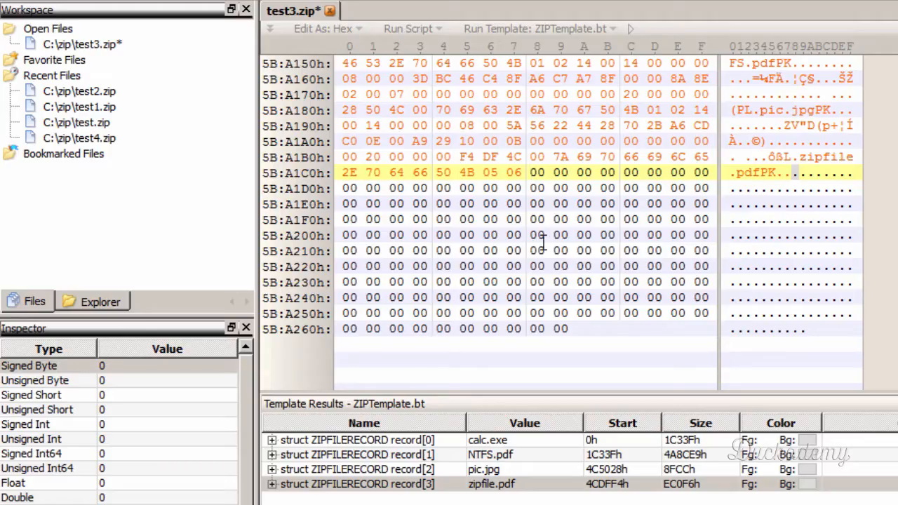
type("0000")
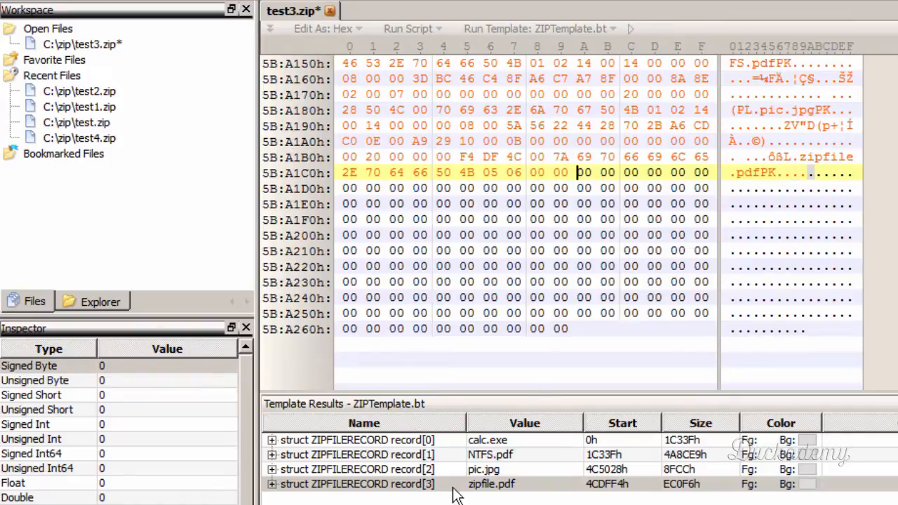
- Write the disk where the central directory starts as 00 00 at 5B:A1CAh, following the spreadsheet layout
key("alt+Tab")
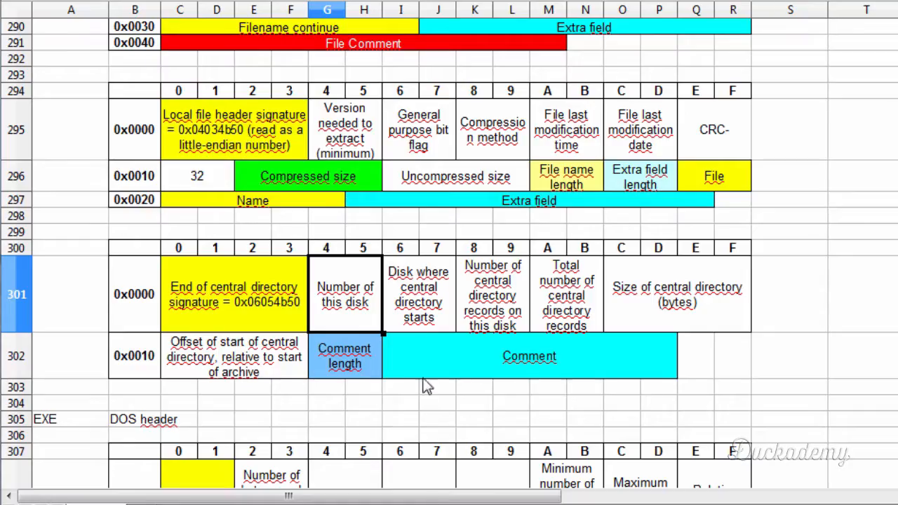
left_click(424, 308)
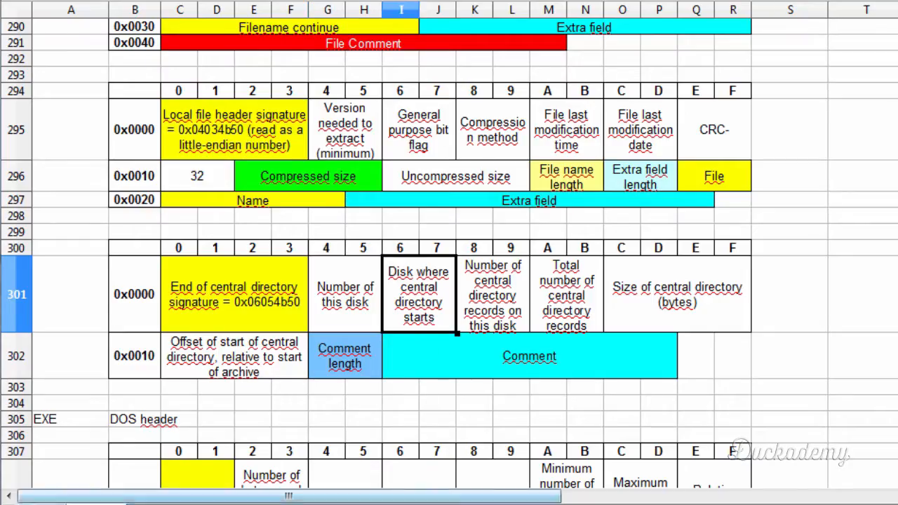
key("alt+Tab")
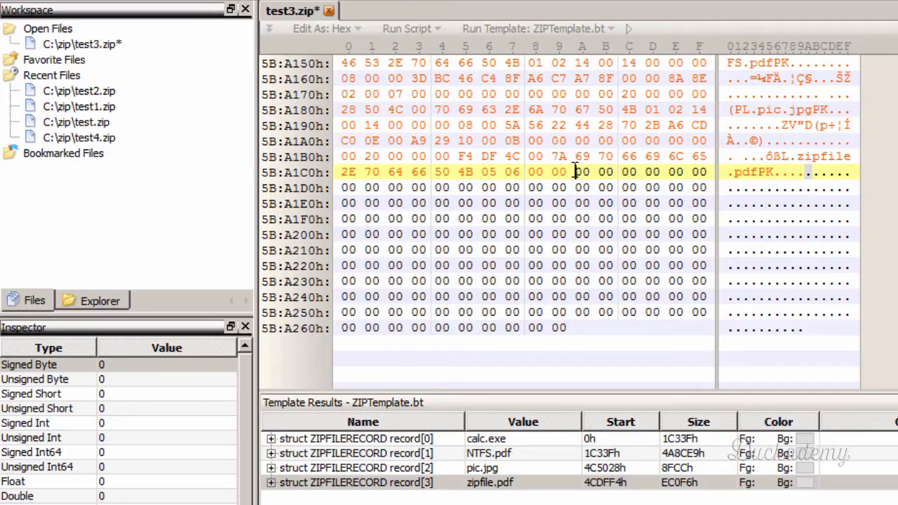
type("0000")
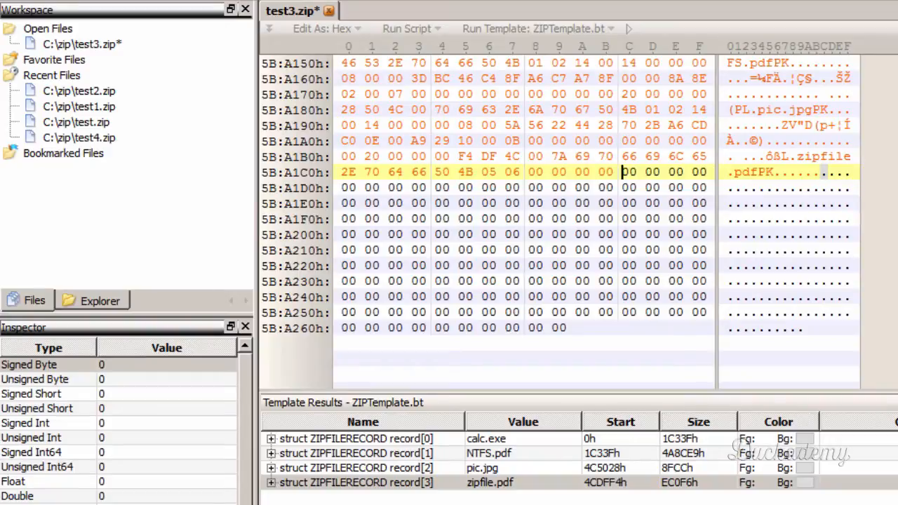
- Write both central directory record counts, on this disk and total, as 04 00 at 5B:A1CCh and 5B:A1CEh, following the spreadsheet layout
key("alt+Tab")
left_click(499, 289)
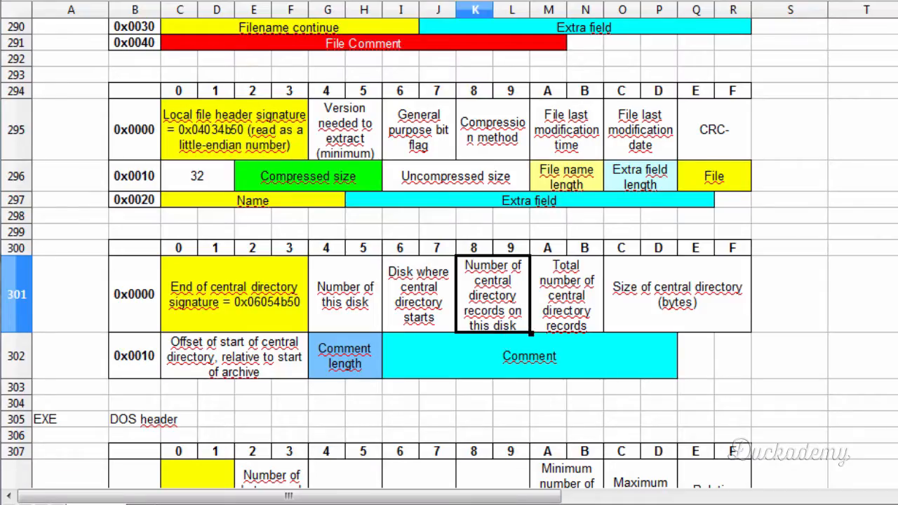
key("alt+Tab")
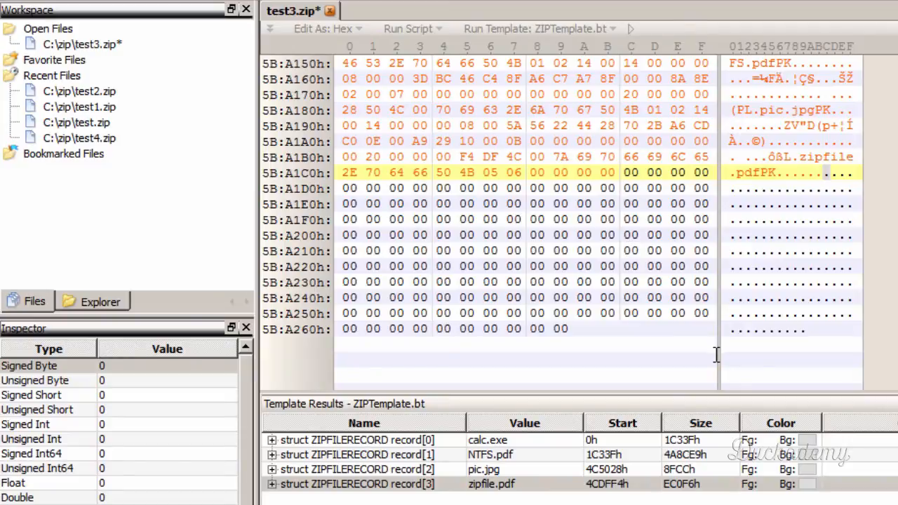
type("04 00 ")
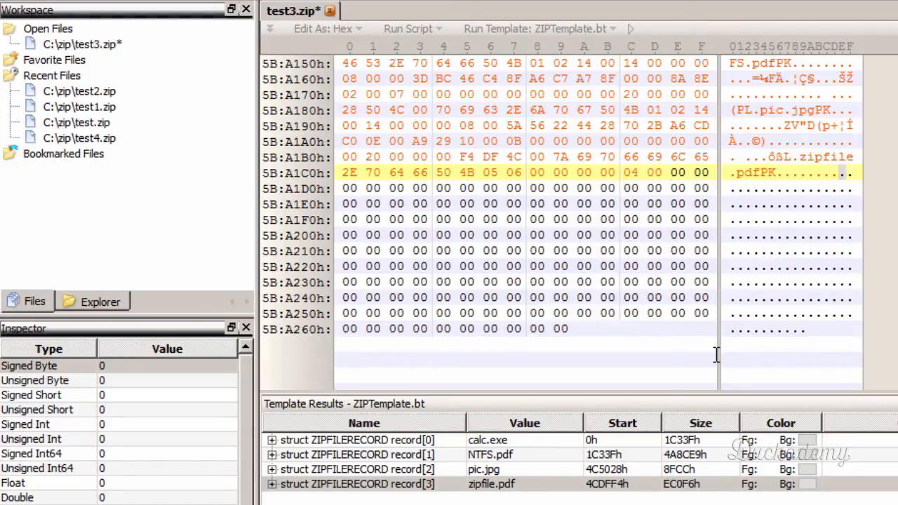
type("04 00")
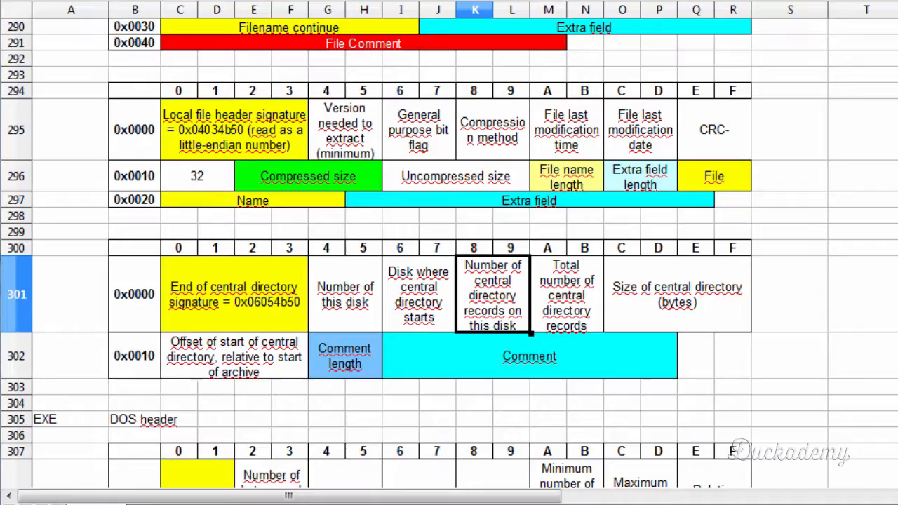
left_click(564, 295)
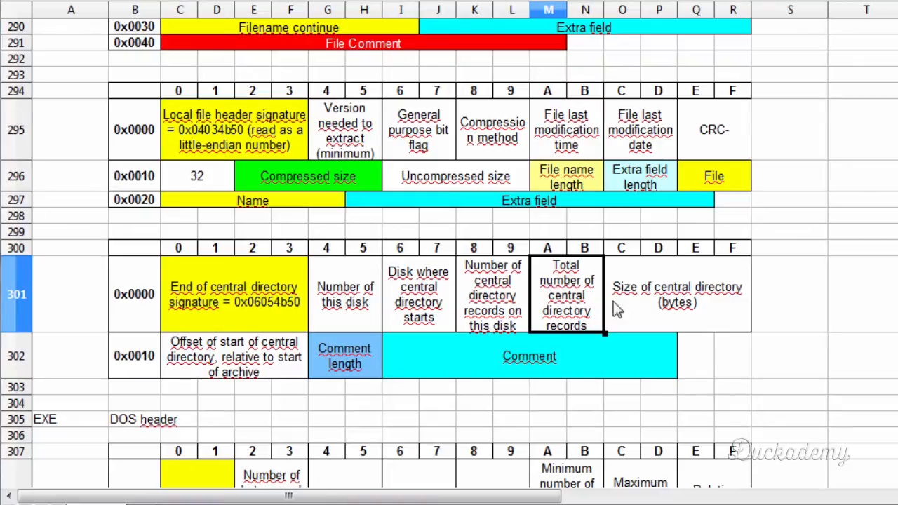
- Measure the central directory's size by selecting from the first 50 4B 01 02 signature at 5B:A0EAh through the end of zipfile.pdf at 5B:A1C3h
left_click(641, 298)
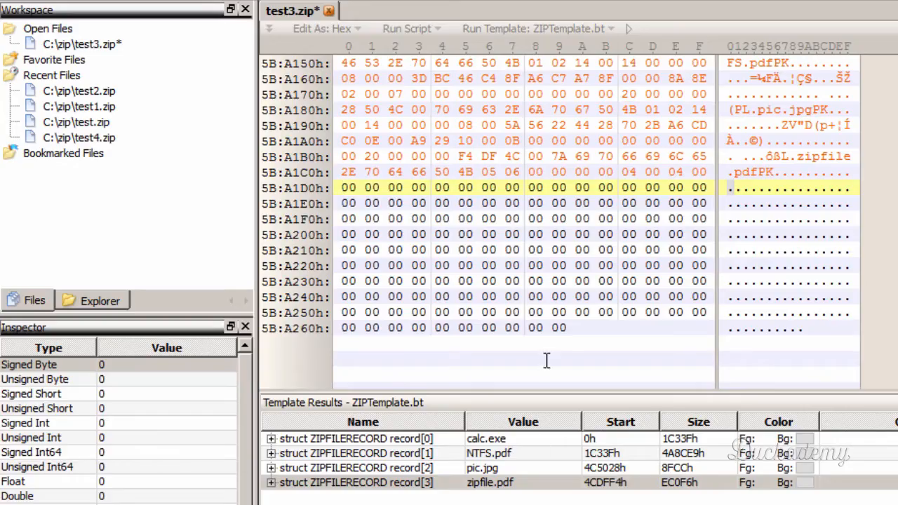
scroll(550, 359, "up", 2)
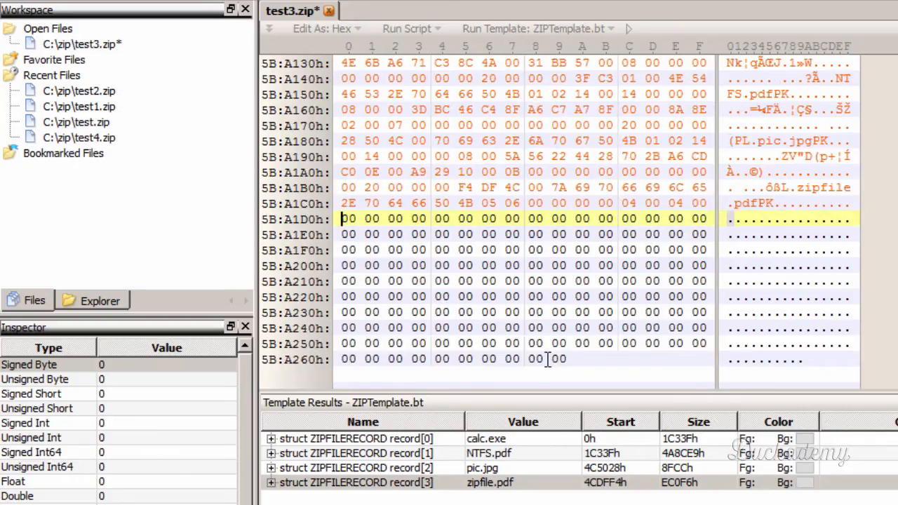
scroll(552, 359, "up", 1)
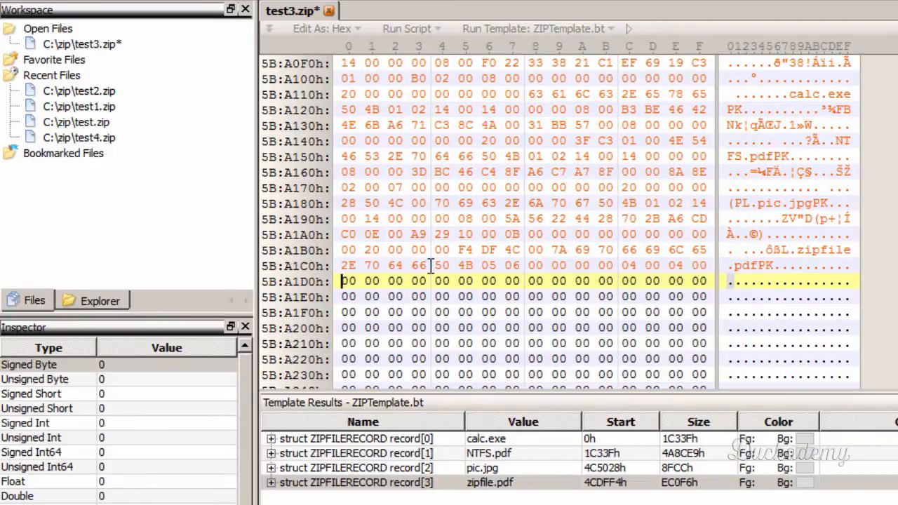
left_click_drag(431, 265, 419, 188)
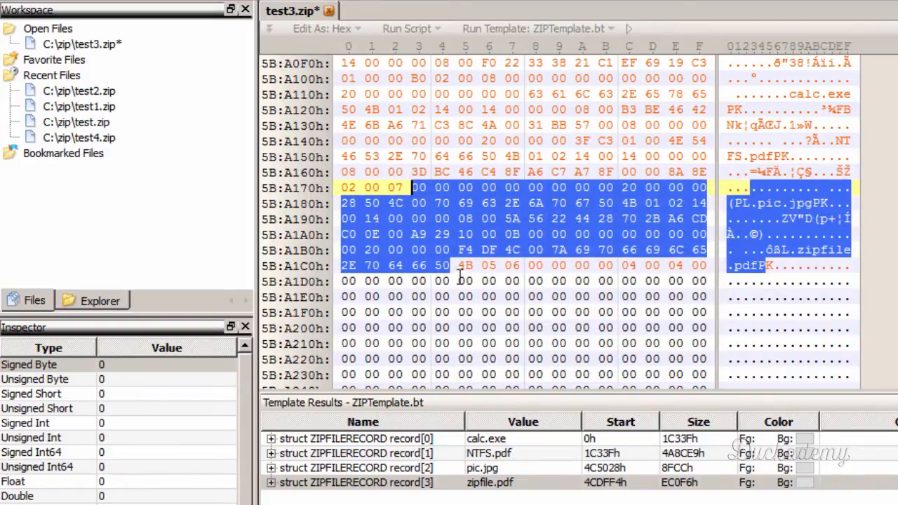
left_click_drag(434, 266, 420, 251)
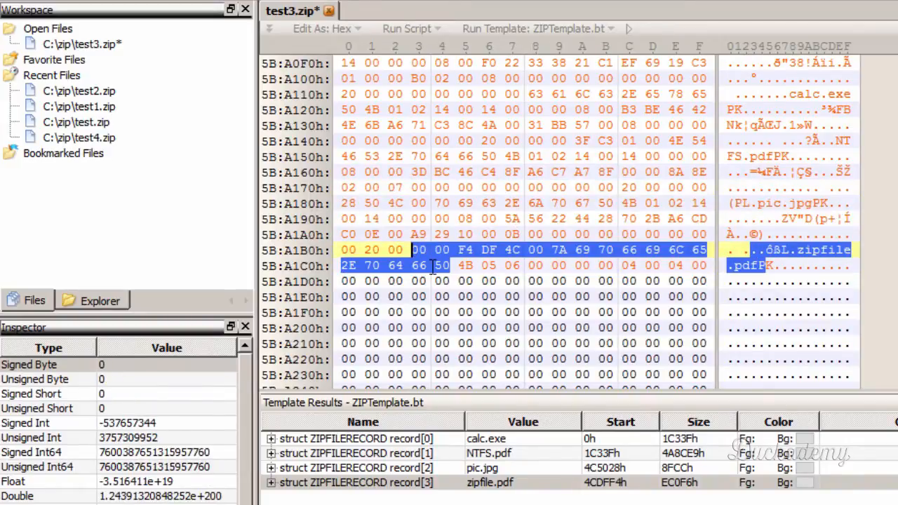
left_click(431, 266)
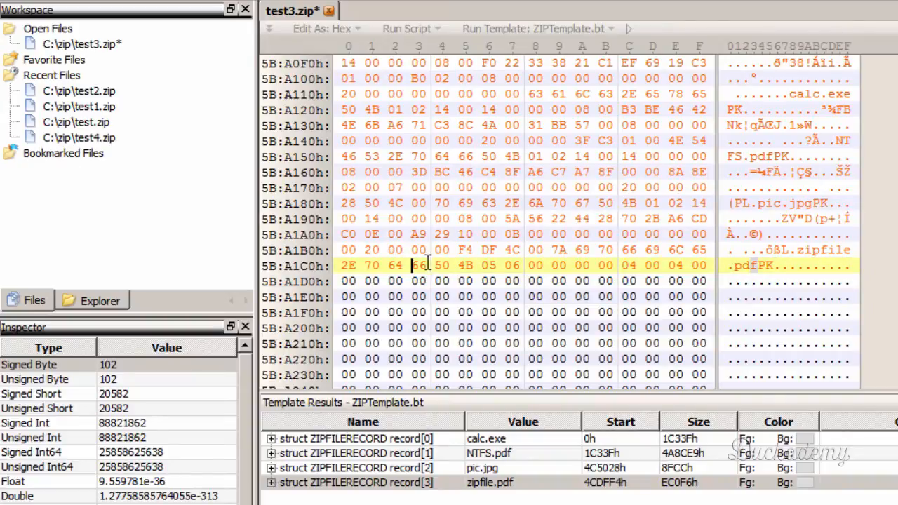
left_click_drag(427, 264, 577, 141)
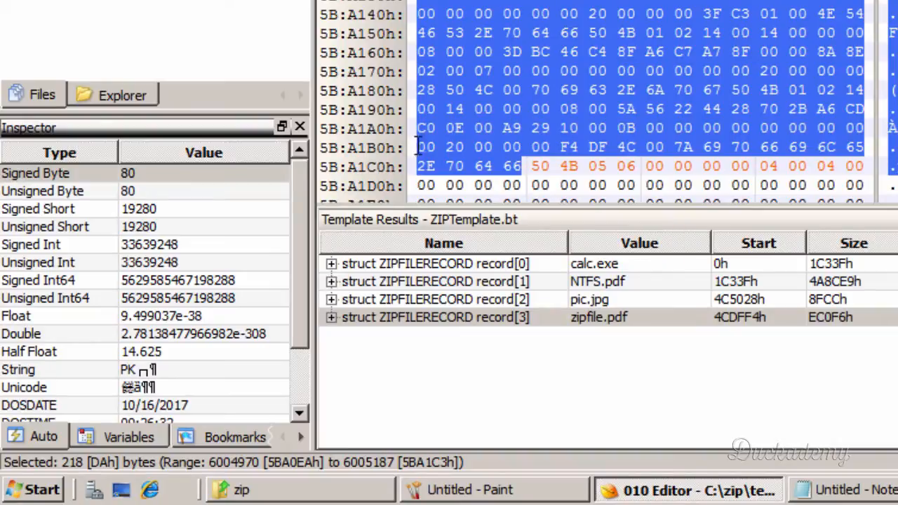
- Write the end record's size of central directory as DA 00 00 00 at 5B:A1D0h
left_click(422, 184)
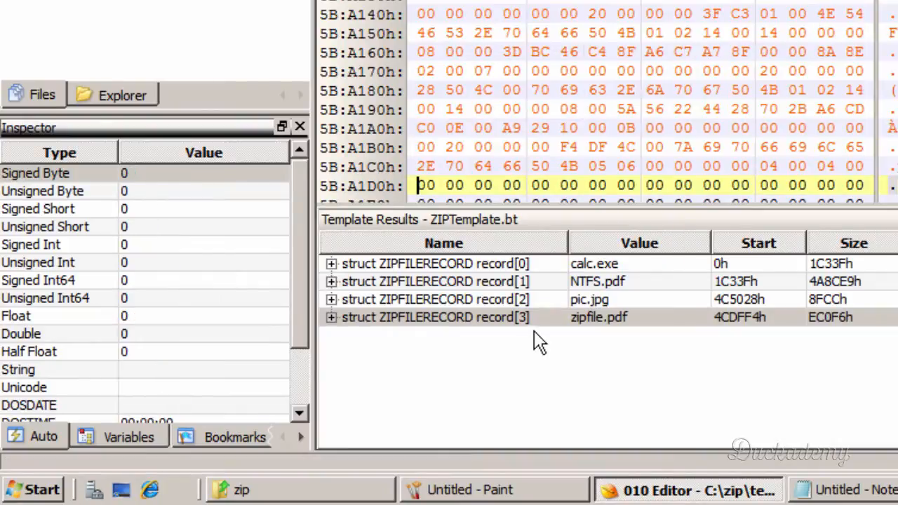
type("DA")
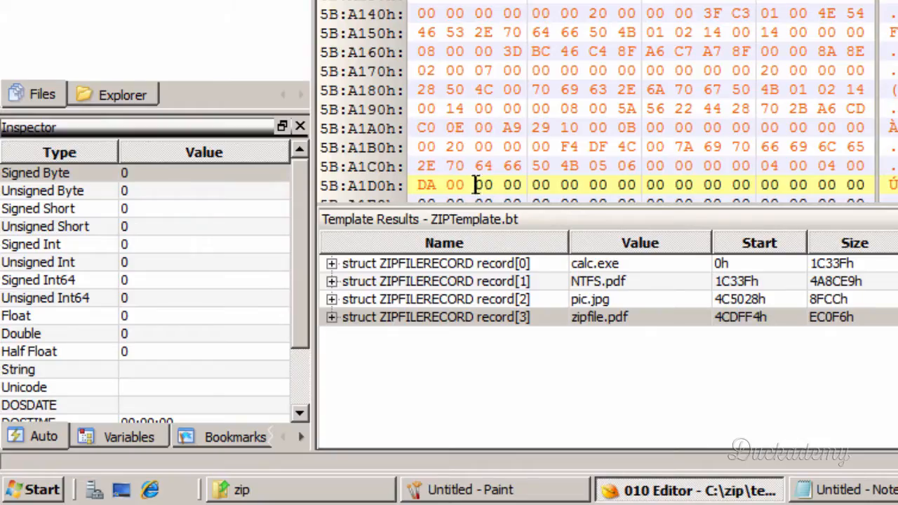
type("00 00")
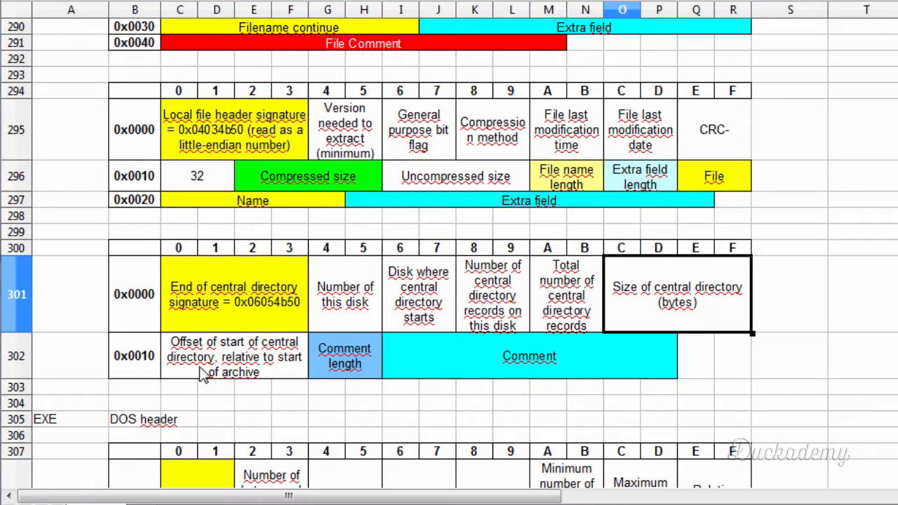
- Copy the central directory start offset 5BA0EA onto a new line below the Notepad offset conversions, padded with zeros to 005BA0EA
left_click(201, 374)
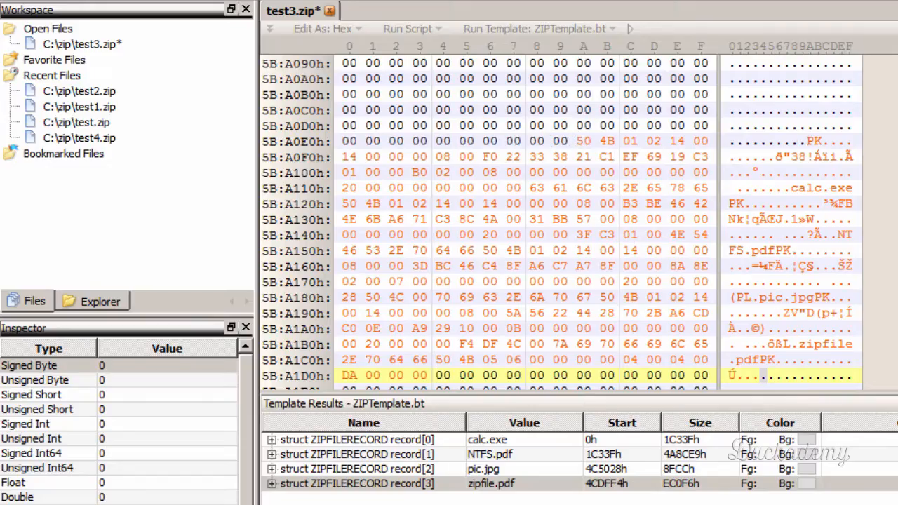
key("alt+Tab")
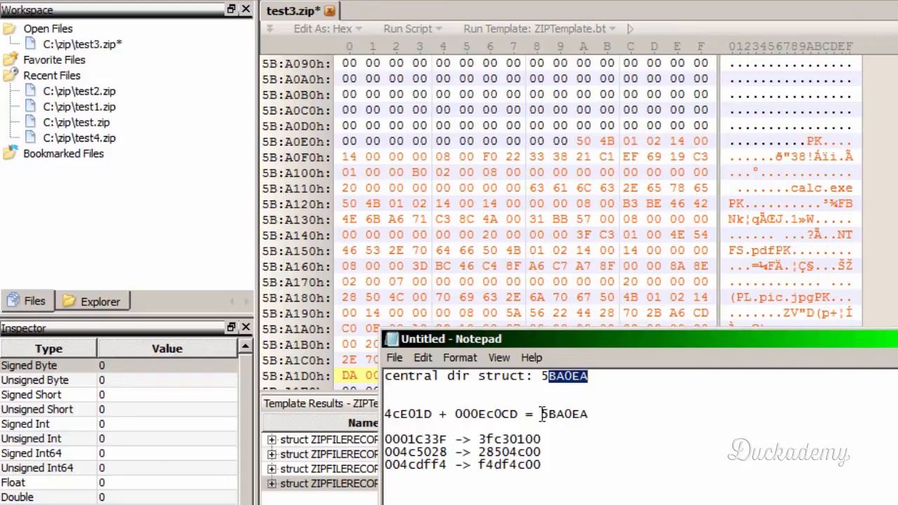
left_click_drag(541, 414, 594, 416)
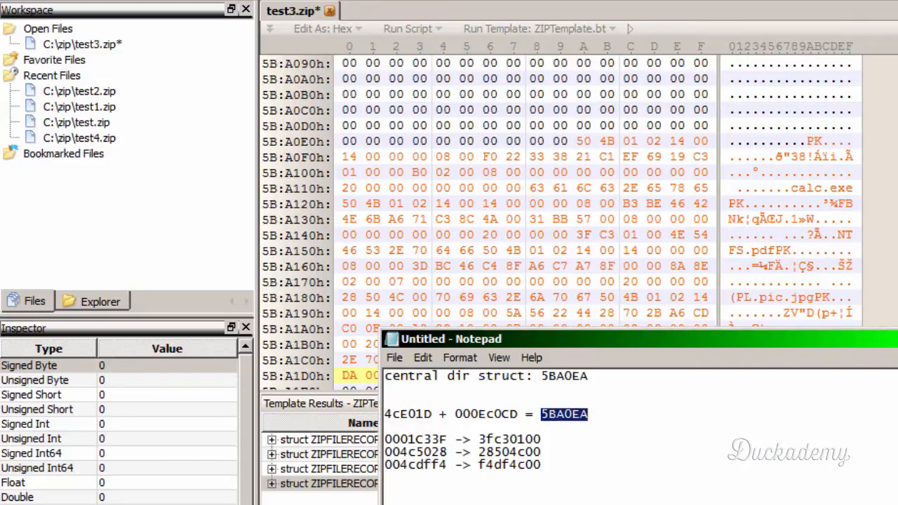
key("ctrl+c")
left_click(393, 478)
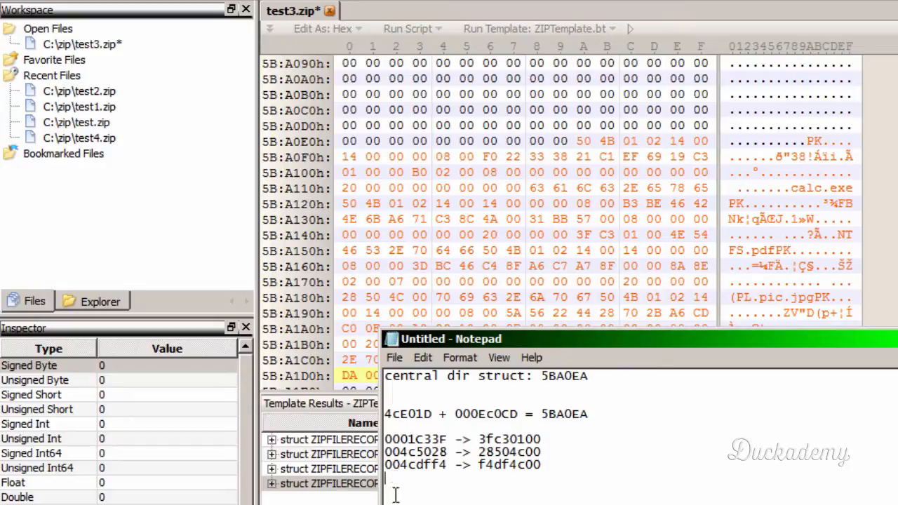
key("ctrl+v")
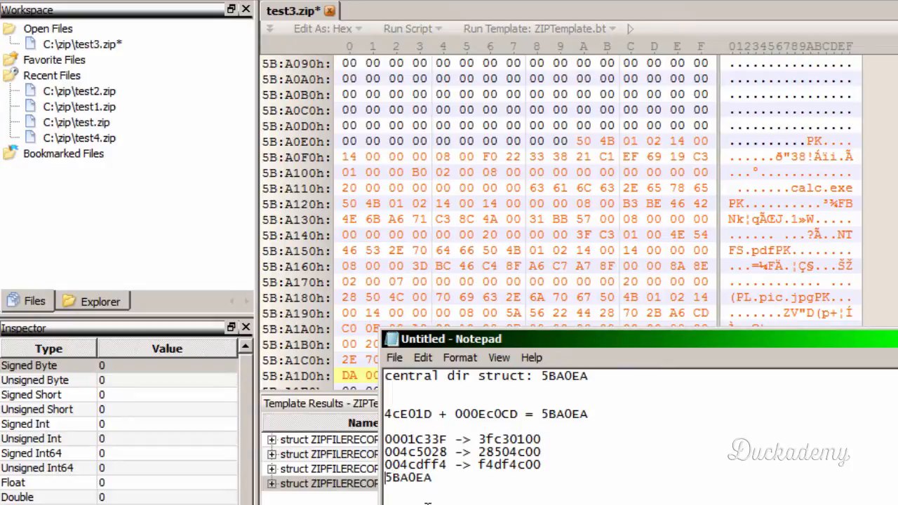
- Note the byte-reversed form of offset 005BA0EA as EAA05B00 in Notepad, and return to test3.zip in the hex editor
type("05BA0EA")
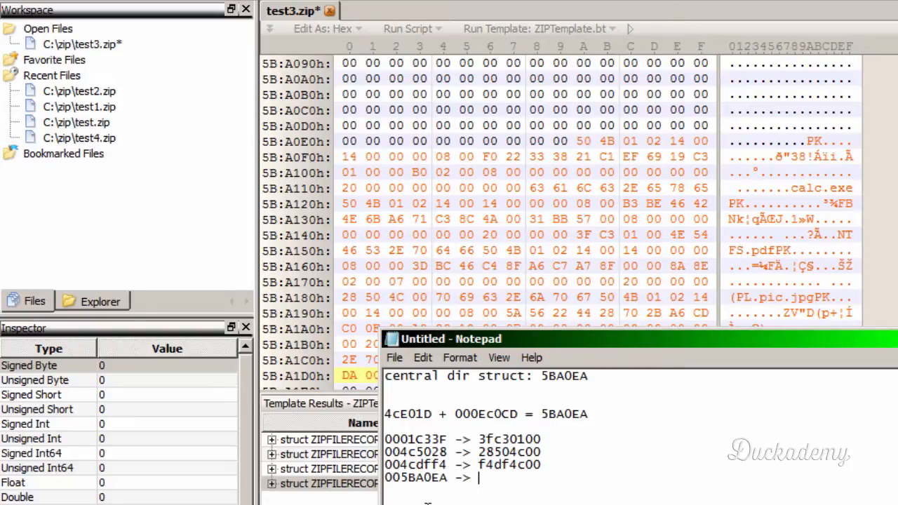
- Copy the central directory start offset 5BA0EA onto a new line below the Notepad offset conversions, padded with zeros to 005BA0EA
- Note the byte-reversed form of offset 005BA0EA as EAA05B00 in Notepad, and return to test3.zip in the hex editor
type(" EAA05B00")
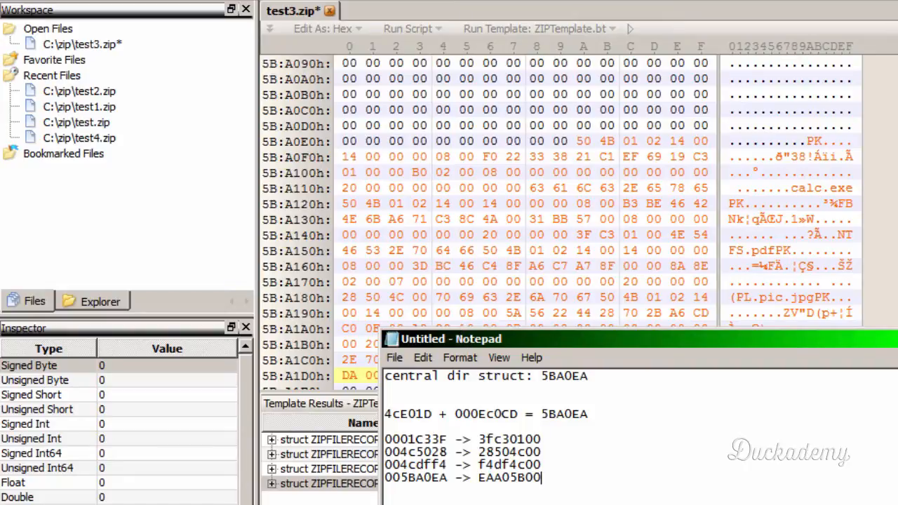
key("alt+Tab")
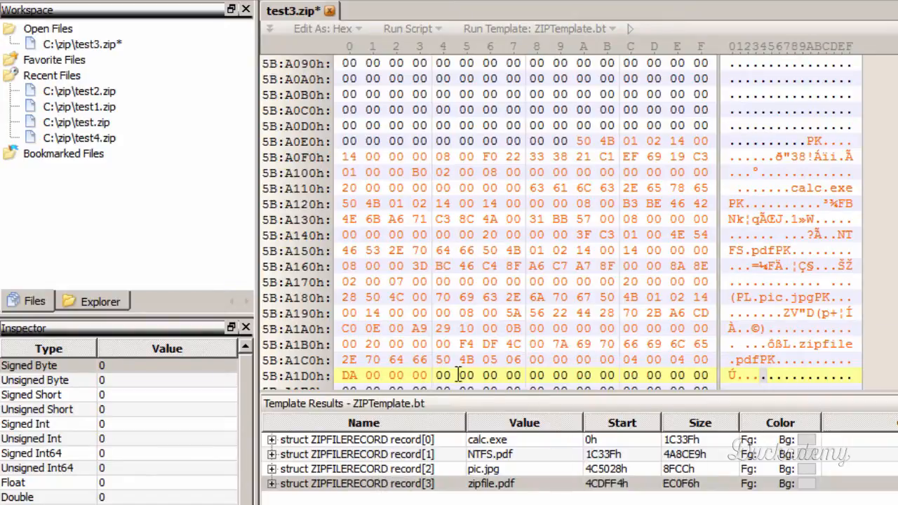
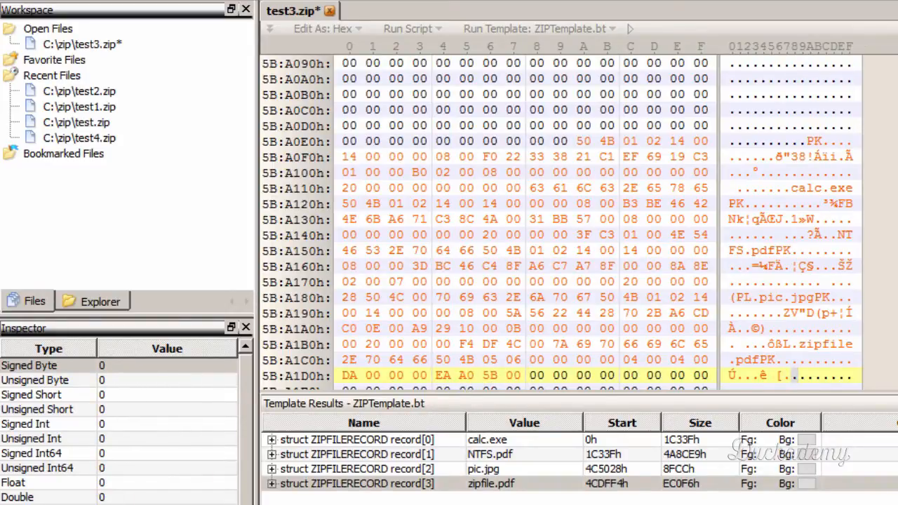
- Check the comment length field in the spreadsheet's end-of-central-directory layout, and enter 0000 for it after the start offset in test3.zip
key("alt+Tab")
left_click(328, 367)
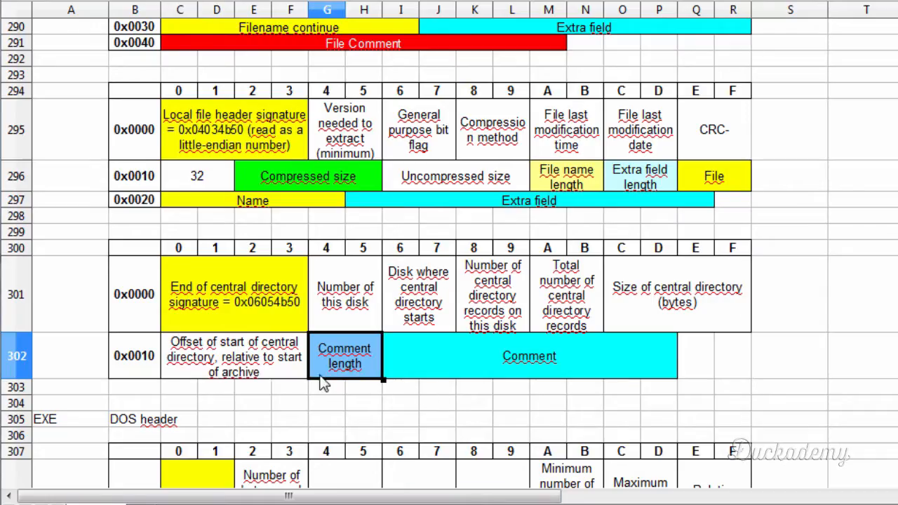
key("alt+Tab")
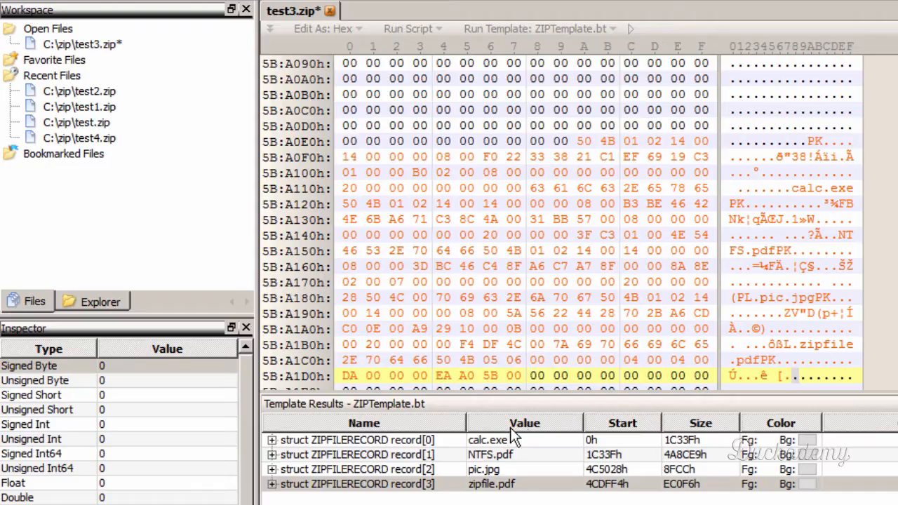
type("0000")
- Delete all zero bytes after the end record, from offset 5BA1DA to the end of test3.zip, and save and close the file
scroll(681, 307, "down", 3)
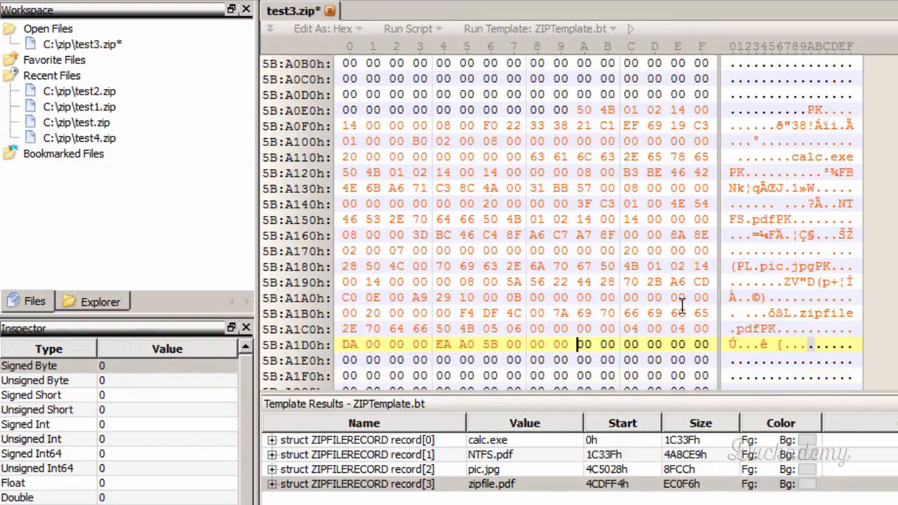
scroll(681, 307, "down", 2)
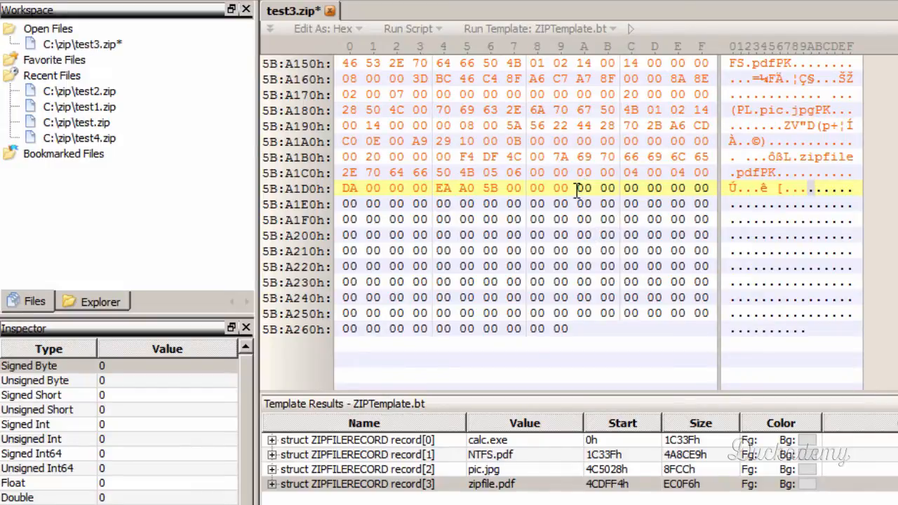
left_click_drag(577, 188, 569, 329)
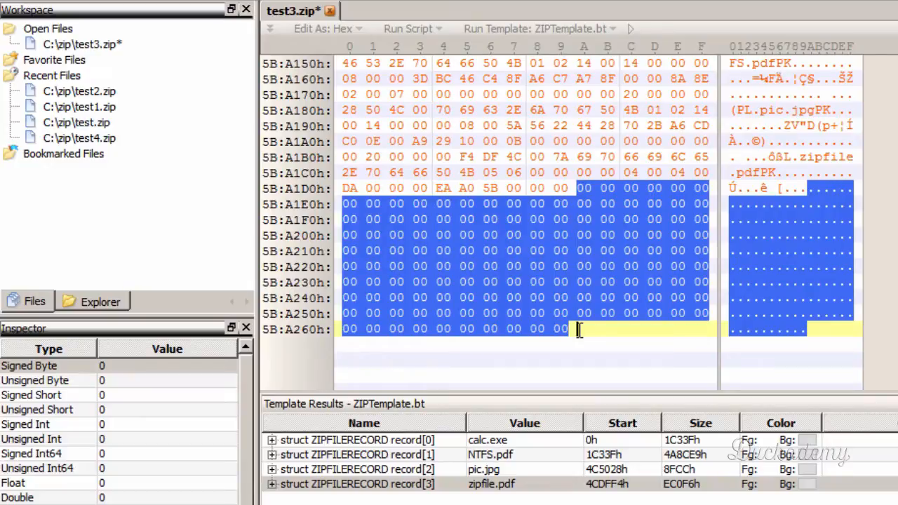
key("Delete")
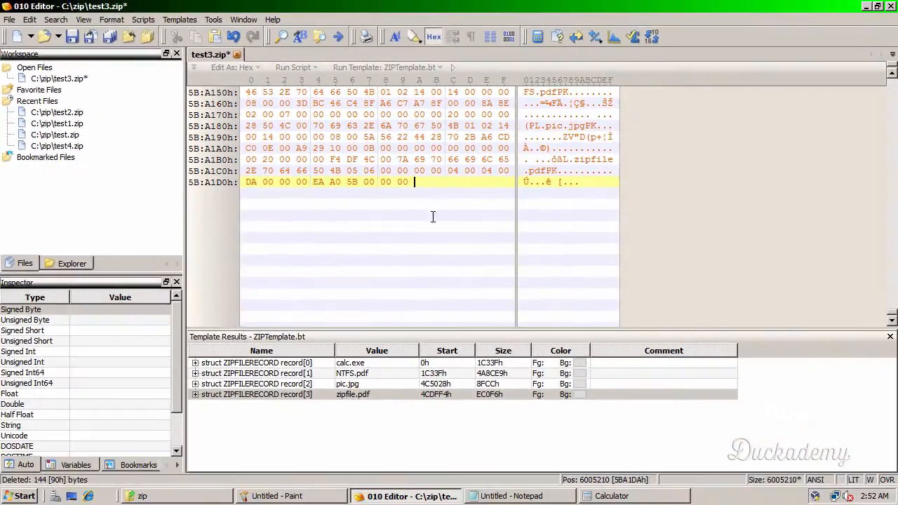
left_click(73, 37)
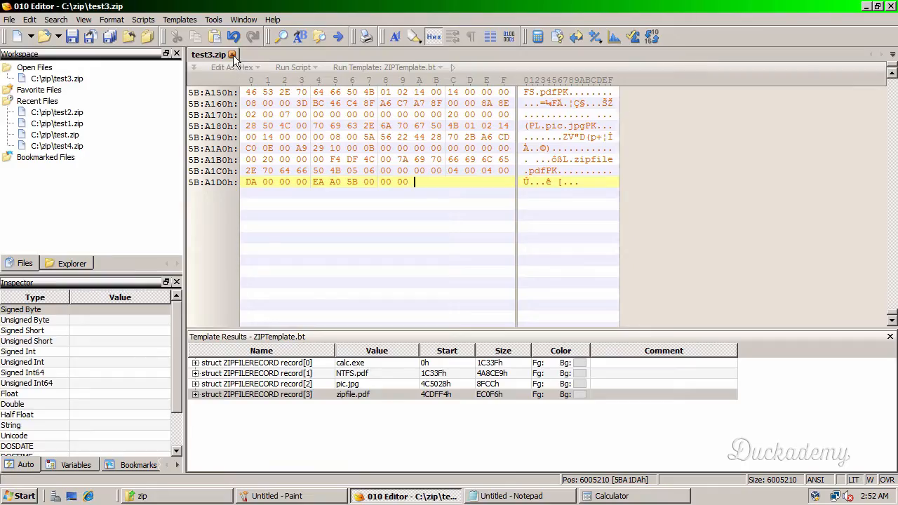
left_click(233, 55)
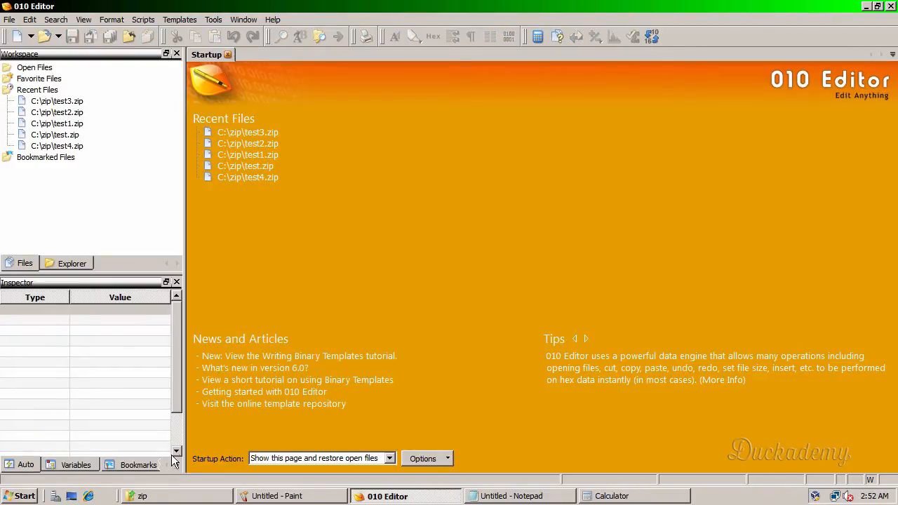
- Switch to the zip folder in Windows Explorer, view the contents of test3.zip and return to the folder
left_click(150, 498)
double_click(126, 188)
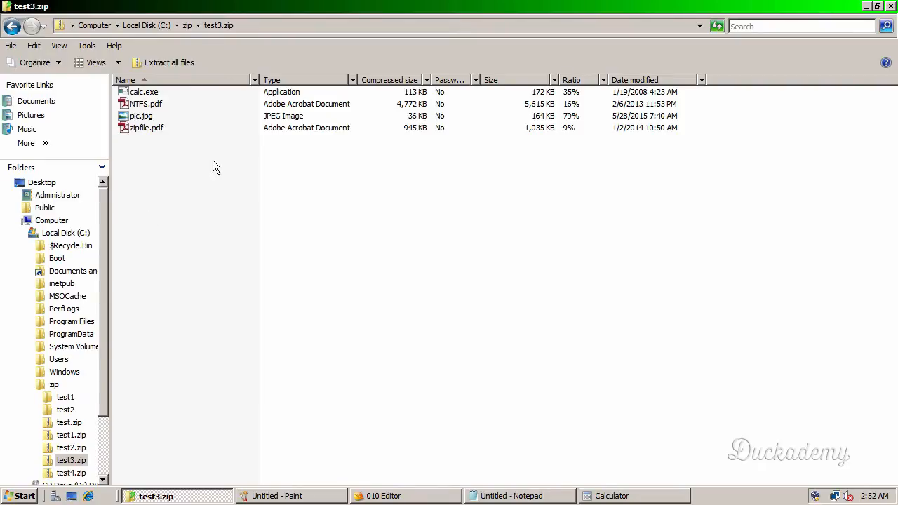
left_click(187, 27)
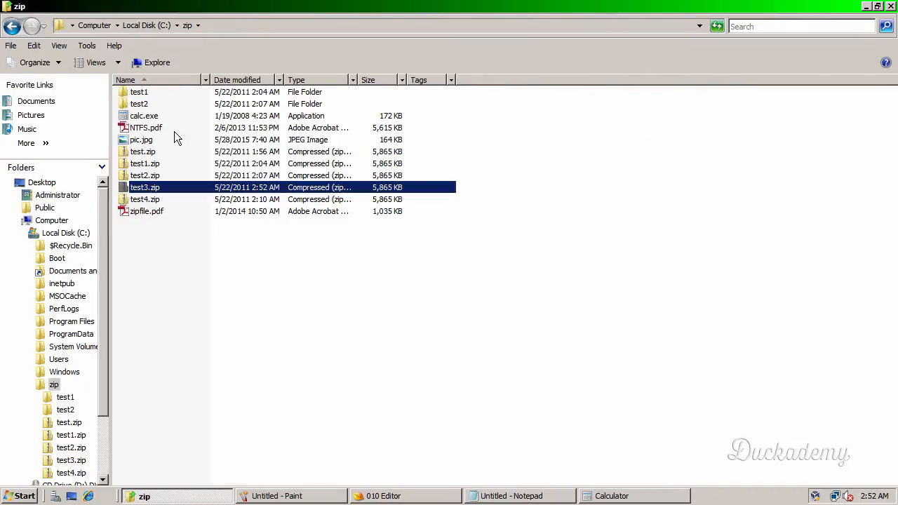
- Extract all files from test3.zip to C:\zip\test3, retrying zipfile.pdf once and then skipping it
right_click(143, 189)
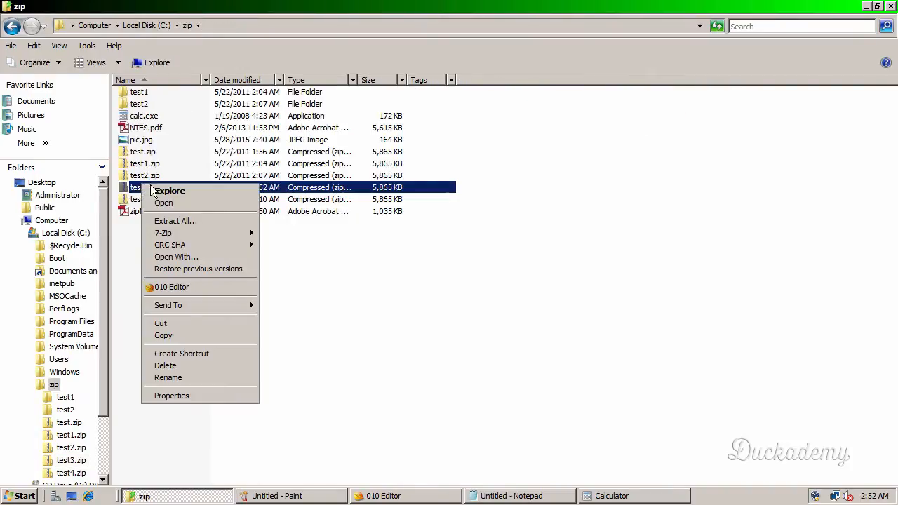
left_click(217, 220)
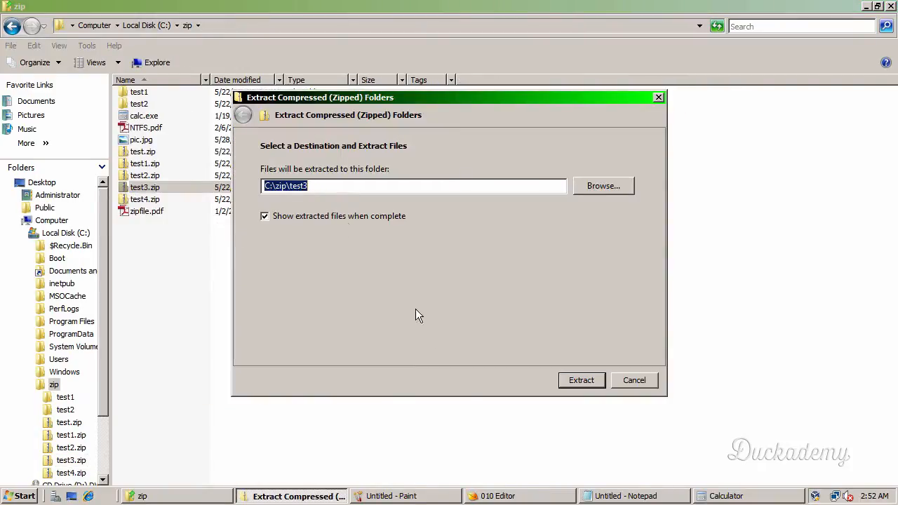
left_click(565, 380)
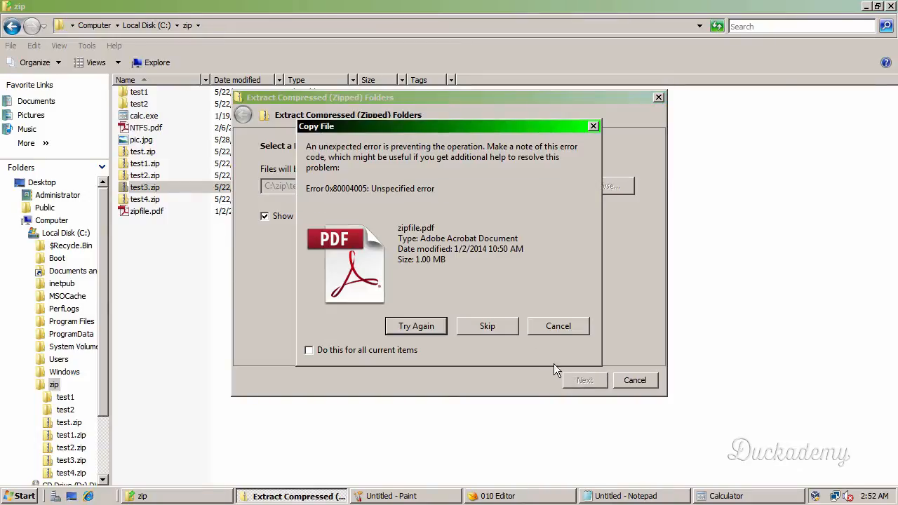
left_click(414, 329)
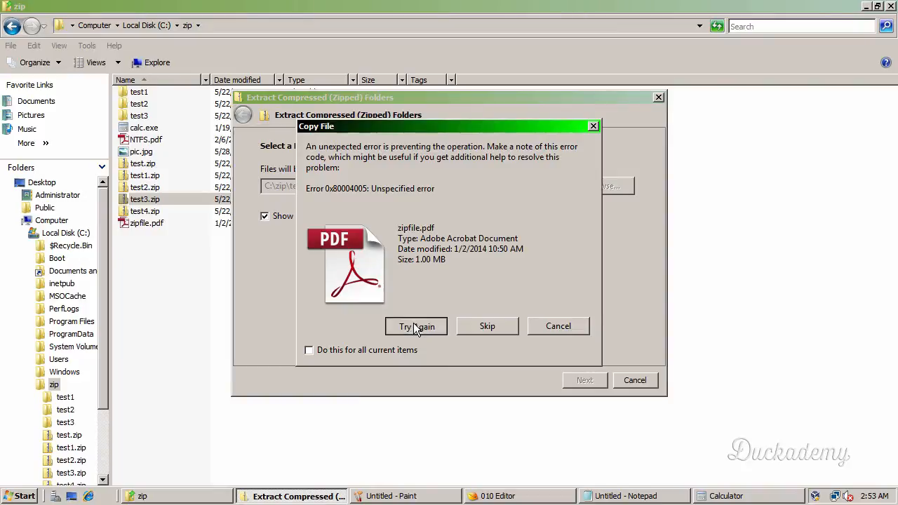
left_click(497, 327)
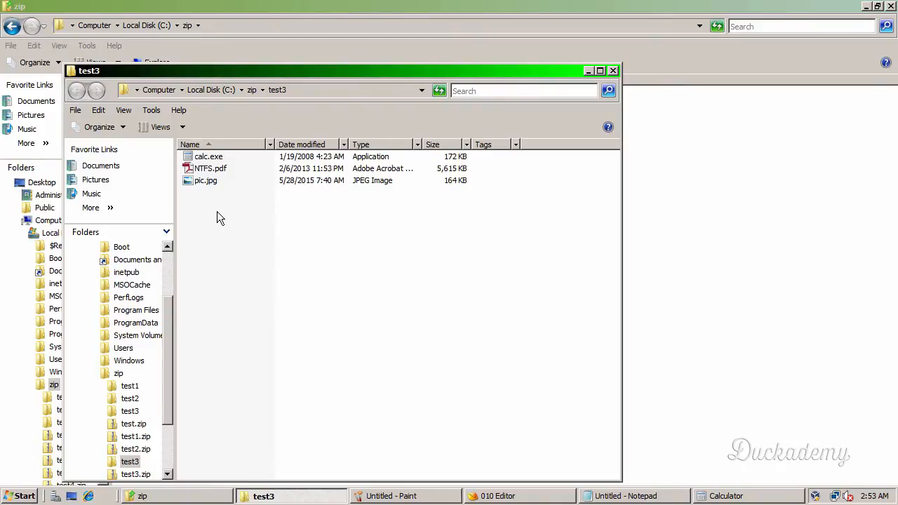
- View the extracted NTFS.pdf and pic.jpg from the test3 folder, closing each one after checking it
double_click(204, 170)
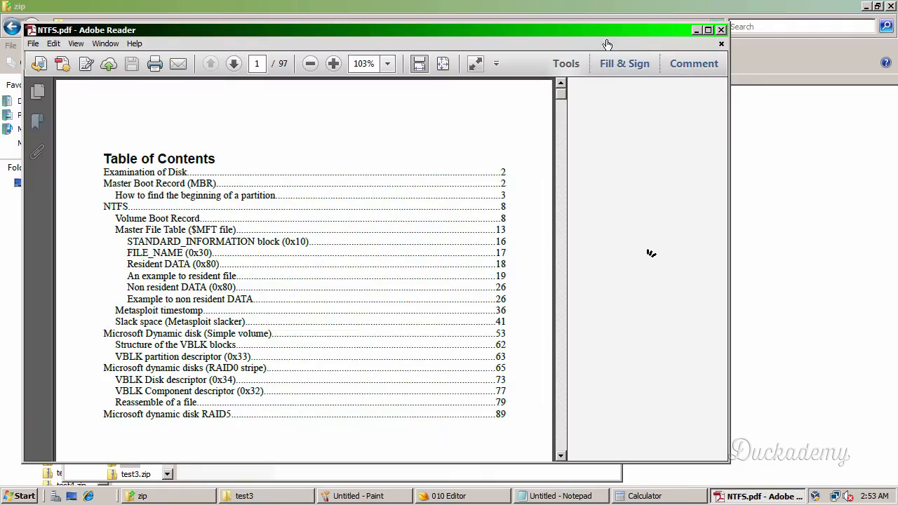
left_click(720, 30)
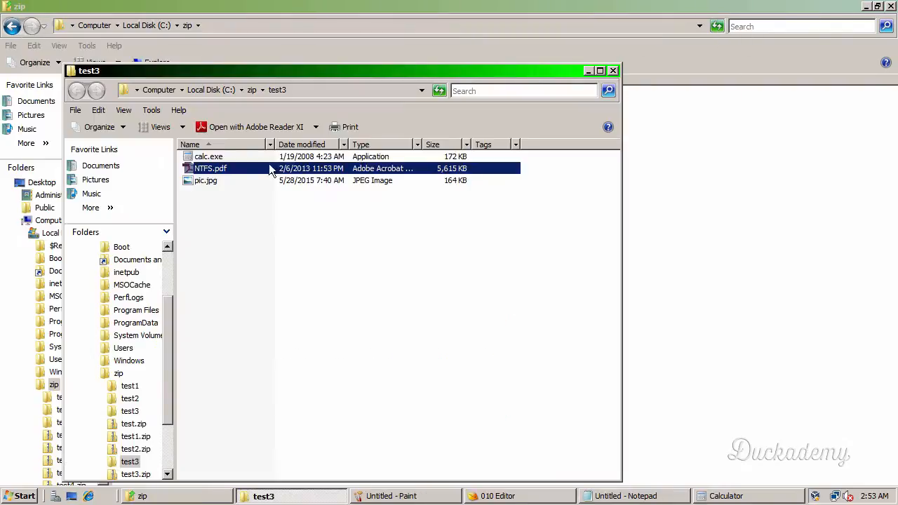
double_click(212, 181)
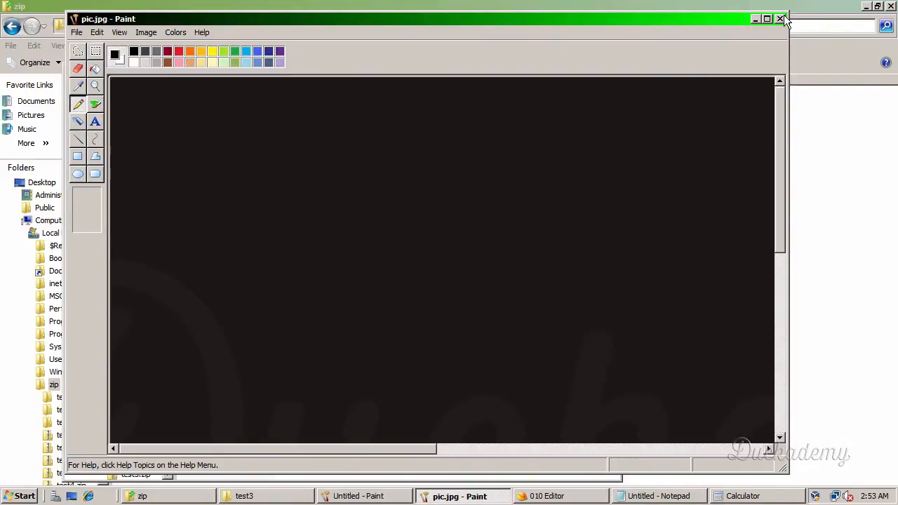
left_click(780, 19)
- Run the extracted calc.exe from the test3 folder, test it with a short addition and close it
double_click(214, 159)
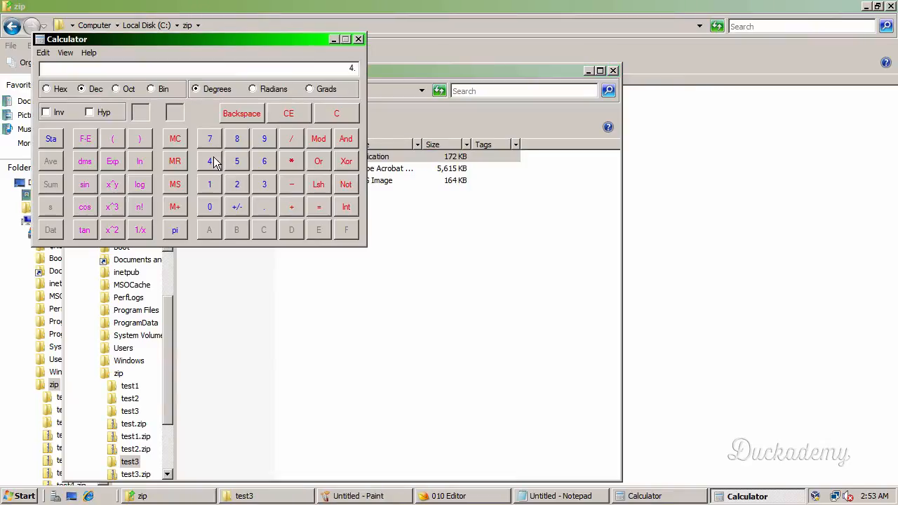
left_click(265, 162)
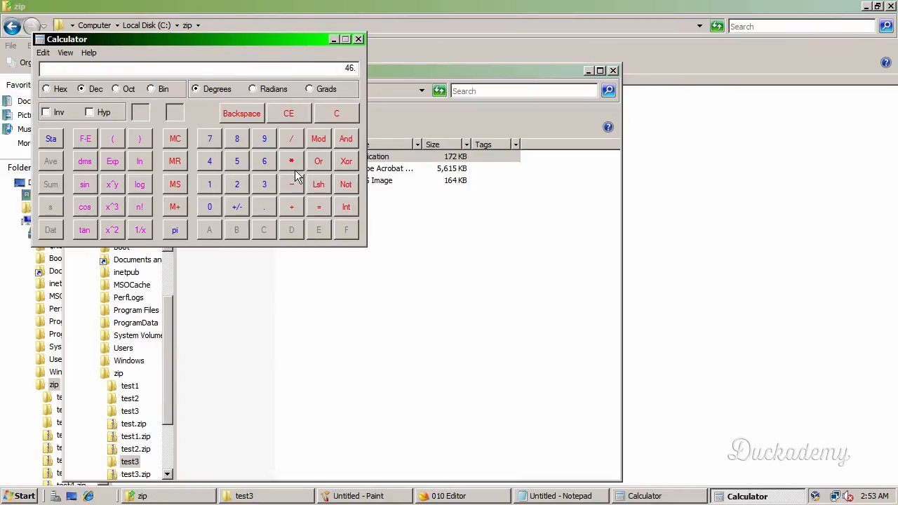
left_click(261, 186)
left_click(319, 207)
left_click(211, 161)
left_click(210, 206)
left_click(288, 209)
left_click(237, 185)
left_click(316, 205)
left_click(358, 39)
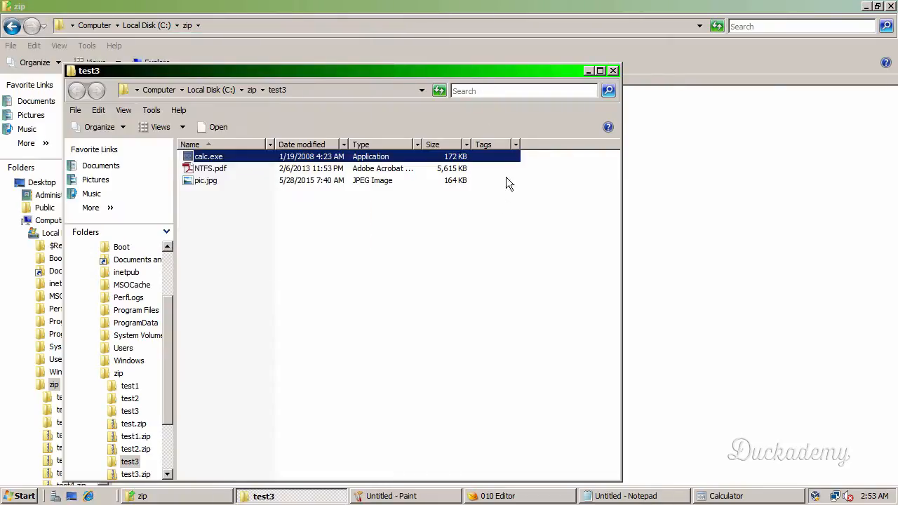
- Return to the zip folder and try to open test4.zip as a compressed folder
left_click(251, 90)
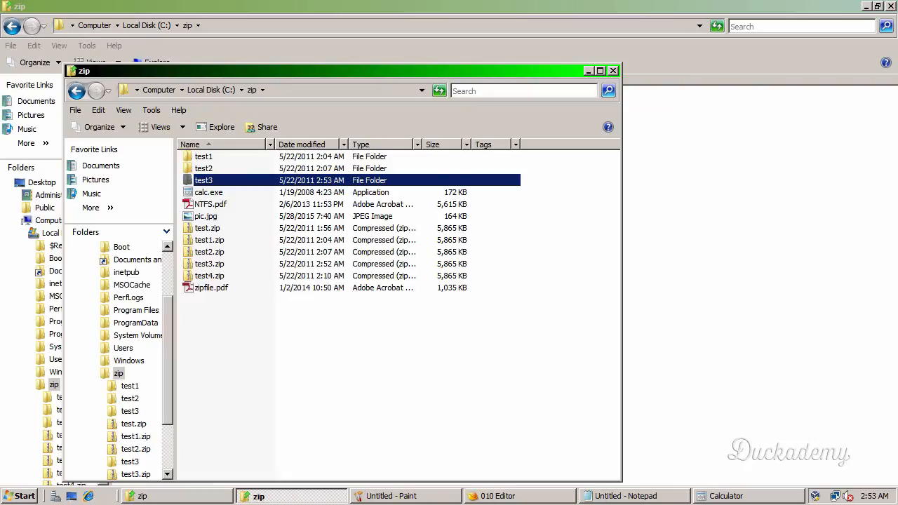
left_click(208, 277)
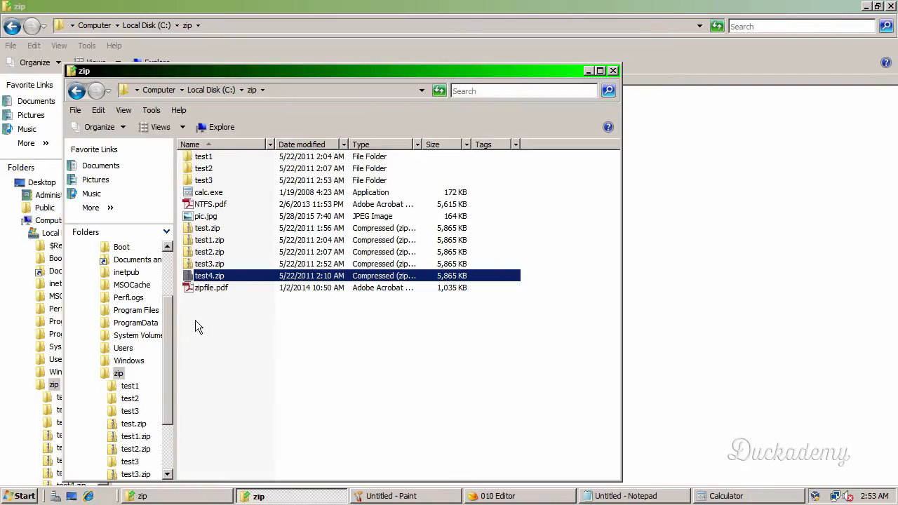
double_click(188, 278)
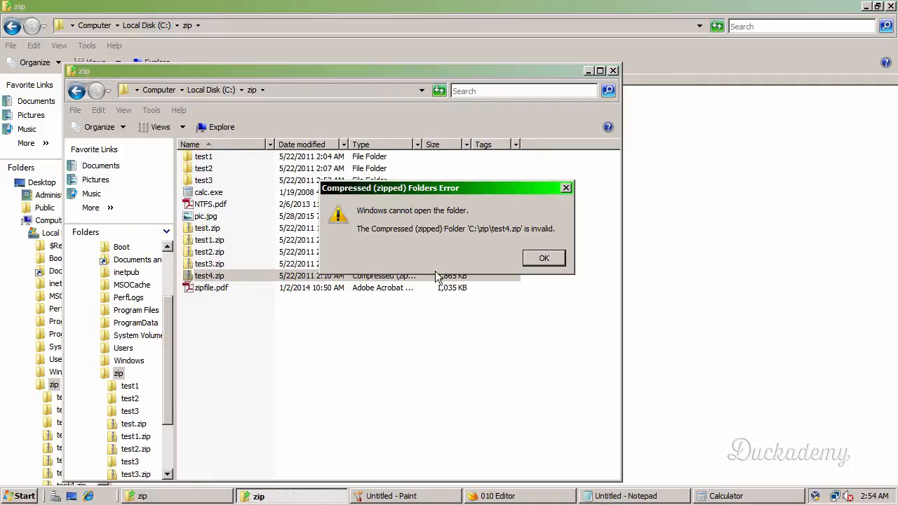
left_click(544, 258)
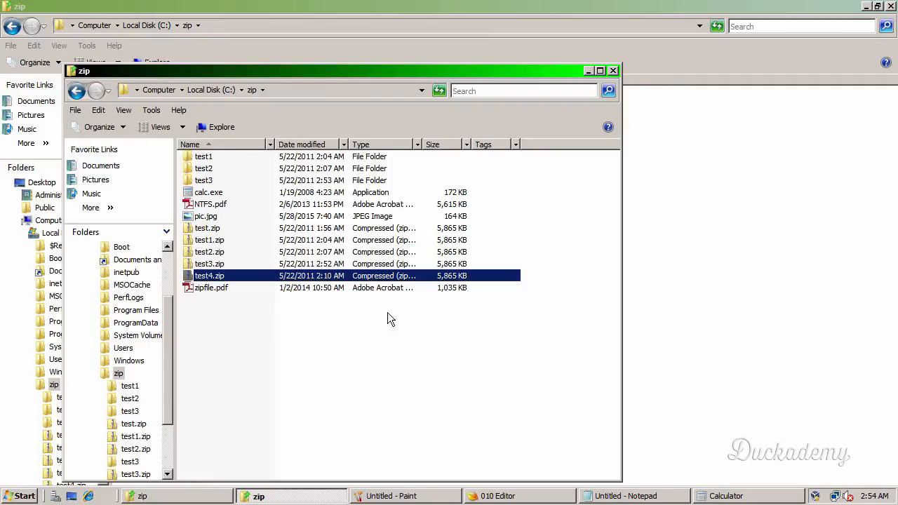
- Extract test4.zip into a test4 folder with 7-Zip, review the extraction messages and close the report
right_click(206, 278)
mouse_move(306, 114)
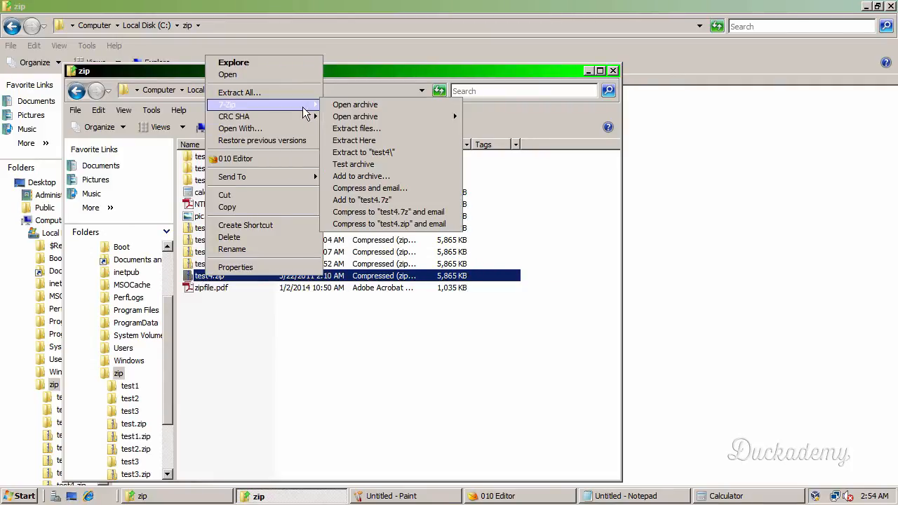
left_click(422, 158)
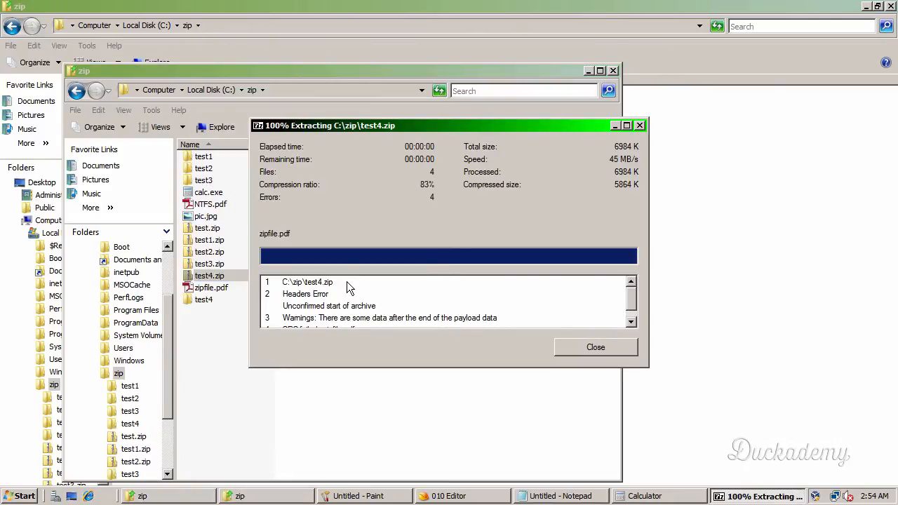
scroll(347, 281, "down", 1)
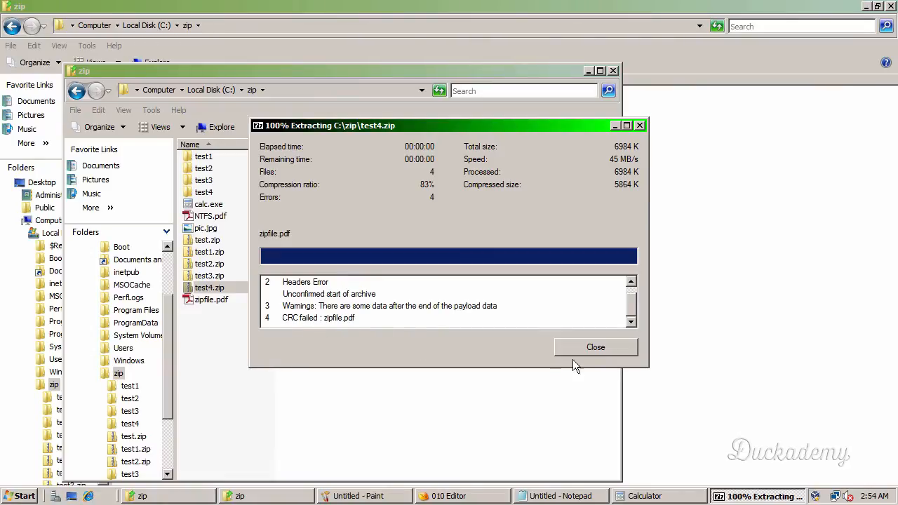
left_click(595, 347)
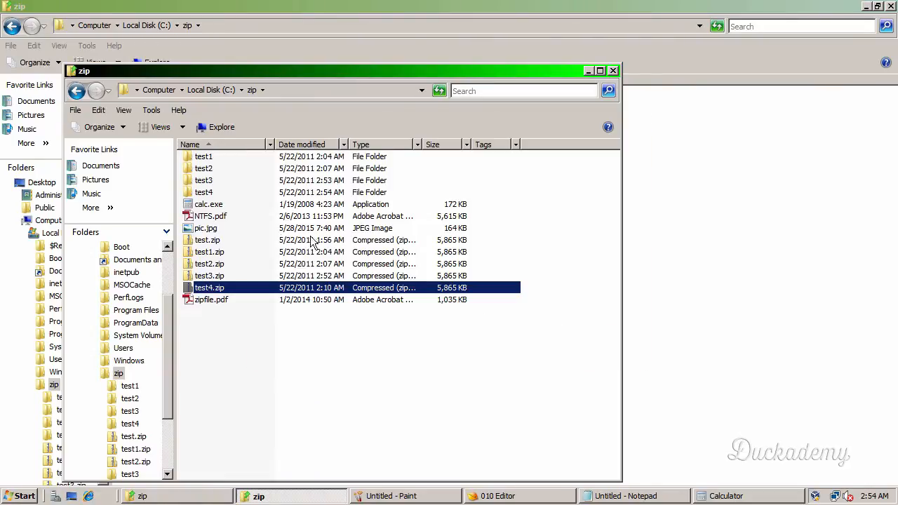
- Open the test4 folder and check the extracted calc.exe, NTFS.pdf and pic.jpg, closing each after viewing
double_click(203, 193)
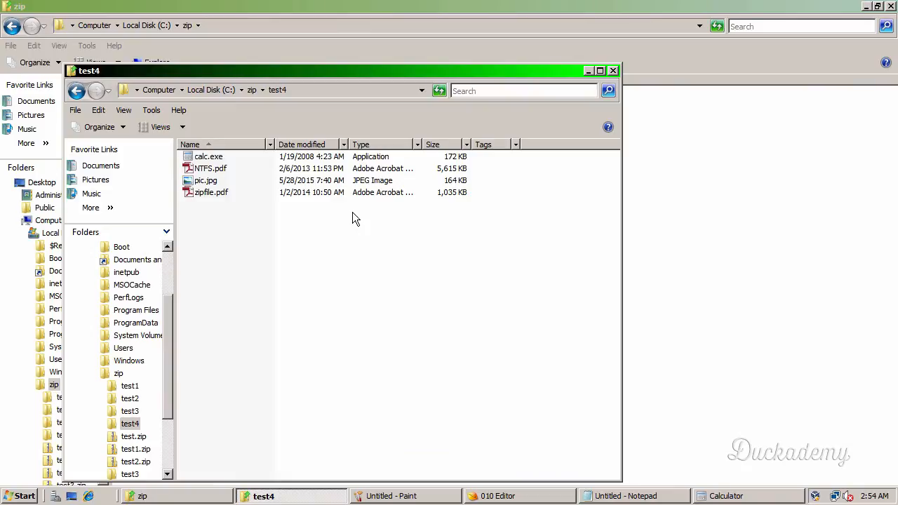
left_click(209, 158)
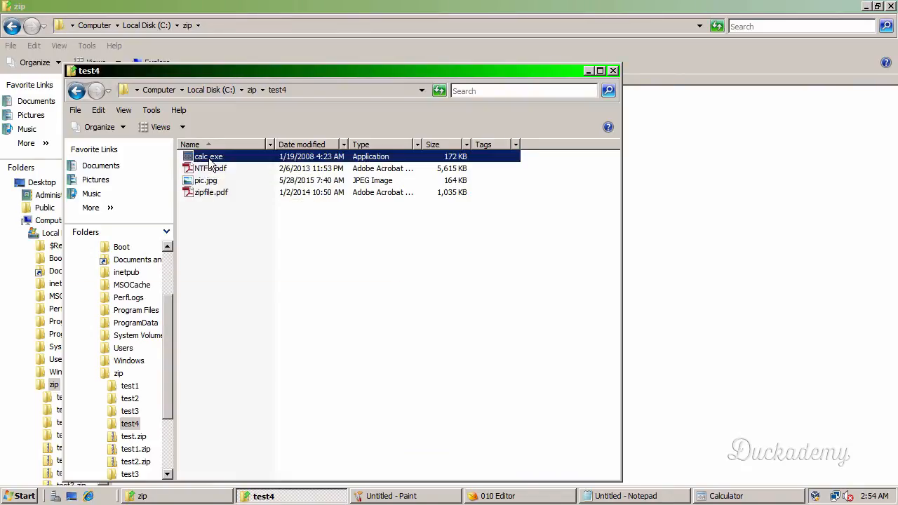
double_click(209, 159)
left_click(390, 72)
left_click(202, 173)
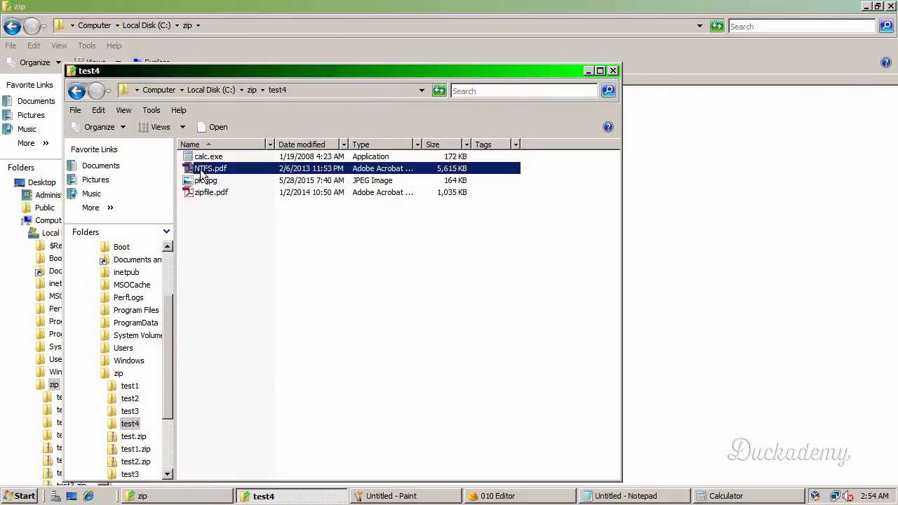
double_click(202, 173)
left_click(716, 9)
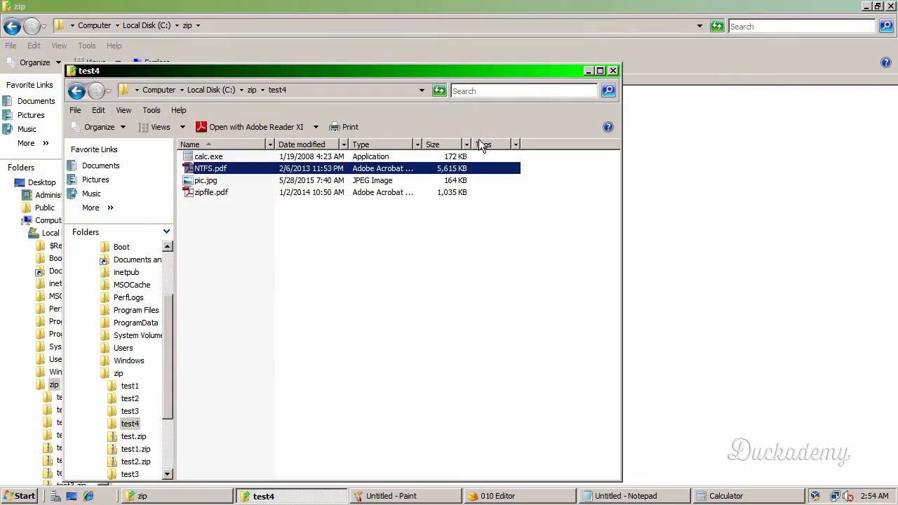
double_click(206, 180)
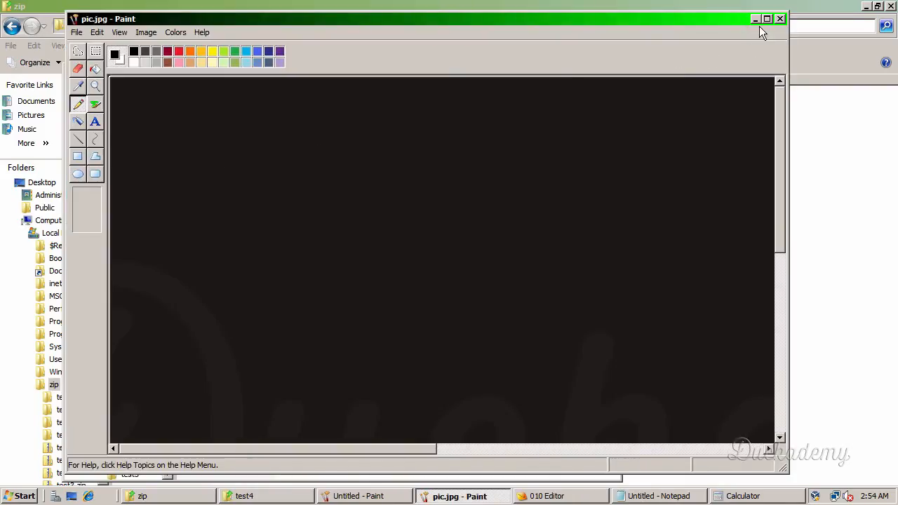
left_click(779, 18)
- Try to open zipfile.pdf from the test4 folder, and close Adobe Reader and the test4 folder window
left_click(214, 192)
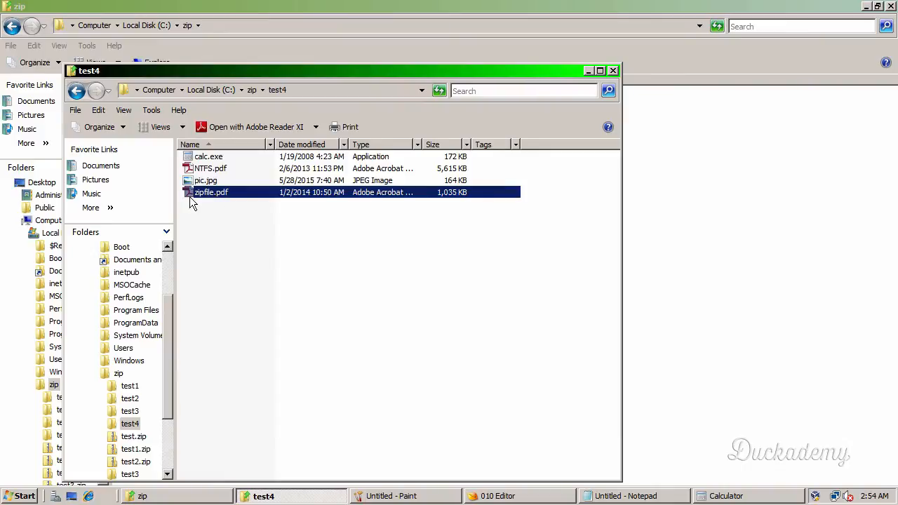
double_click(186, 192)
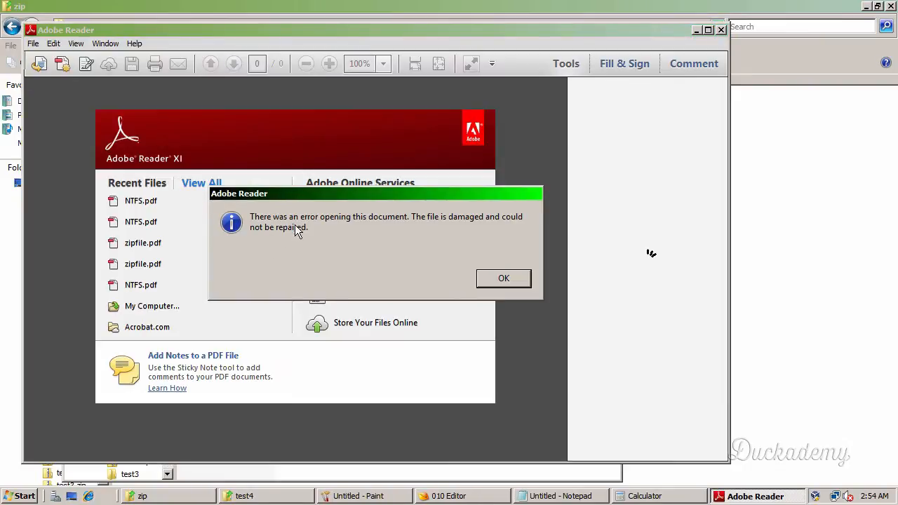
left_click(499, 278)
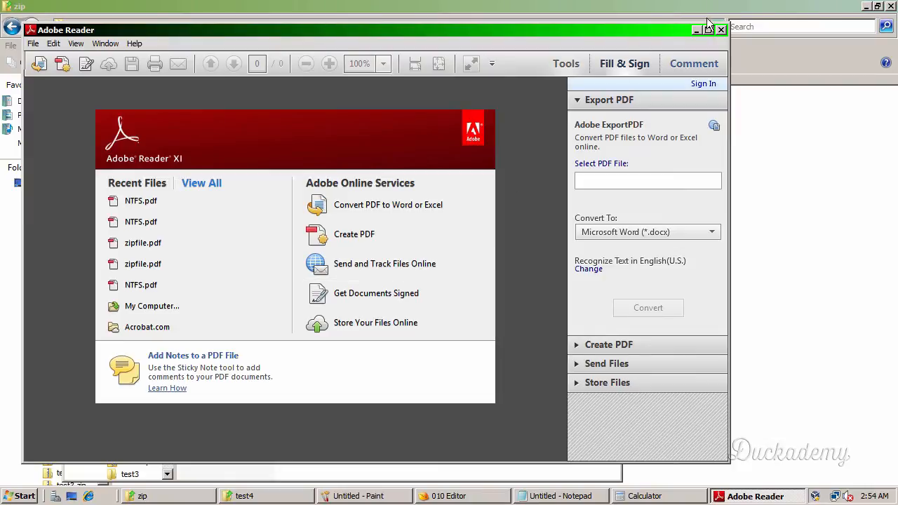
left_click(720, 30)
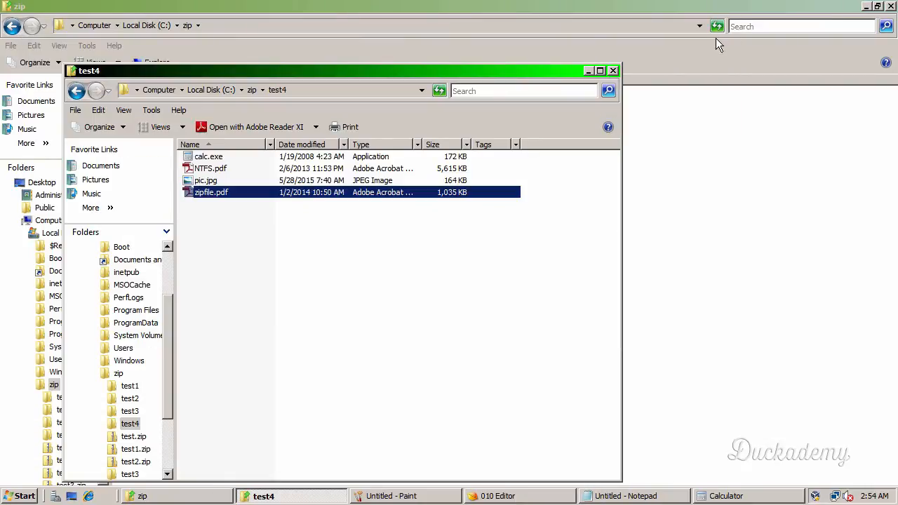
left_click(614, 70)
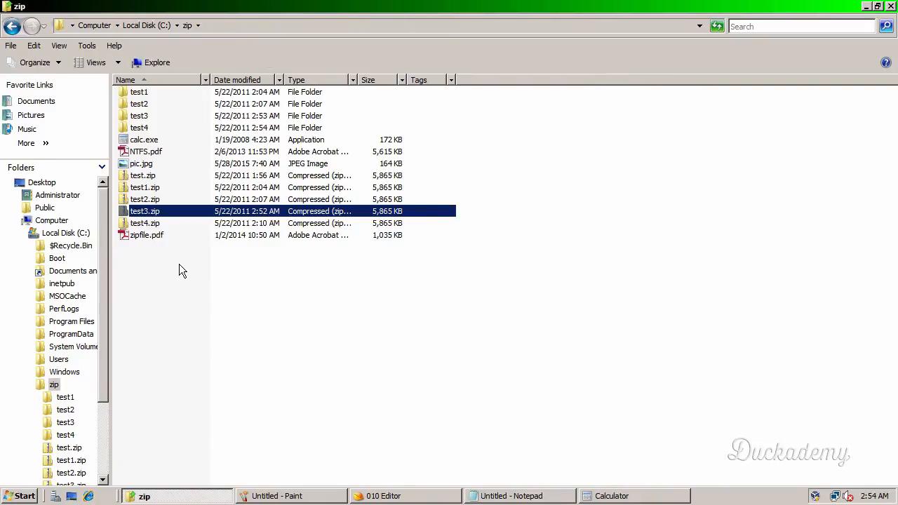